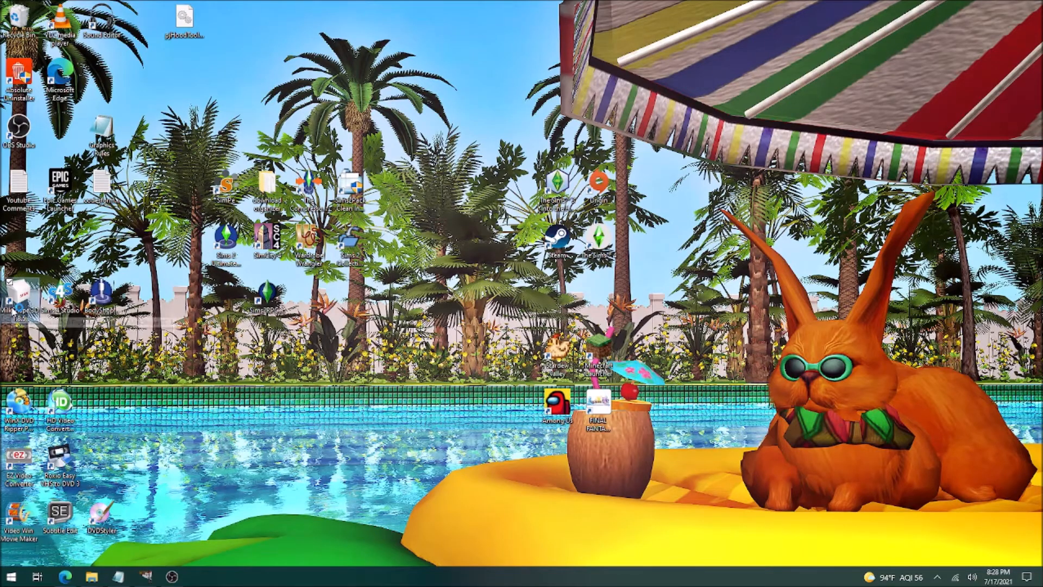
- Launch MilkShape 3D and import tfFace_gmdc.5gd from the _bases folder with Sims2 UniMesh Import V4.09, skipping blend groups and correcting the skin weights
double_click(16, 304)
click(10, 17)
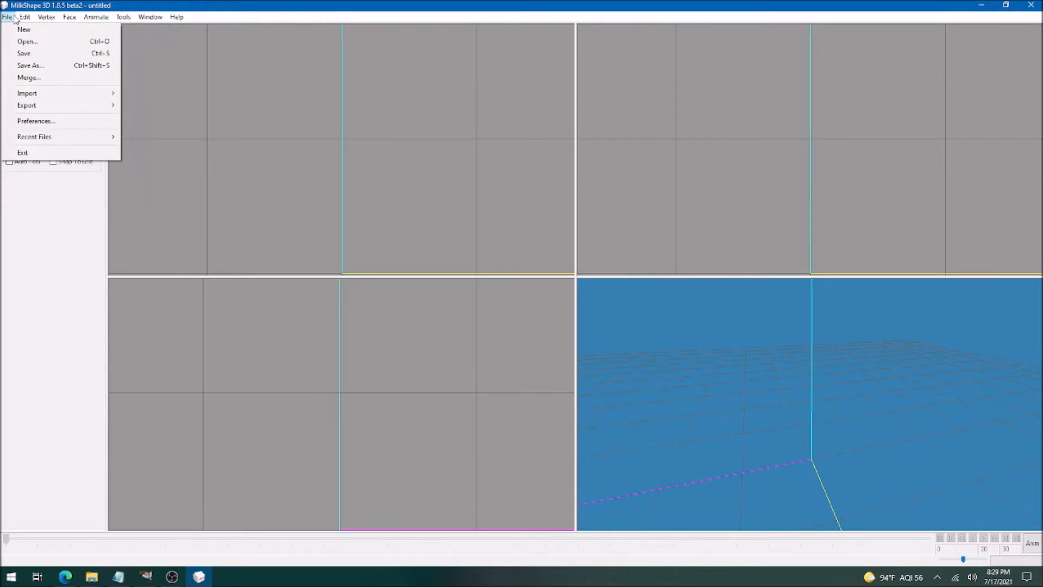
click(8, 17)
click(8, 17)
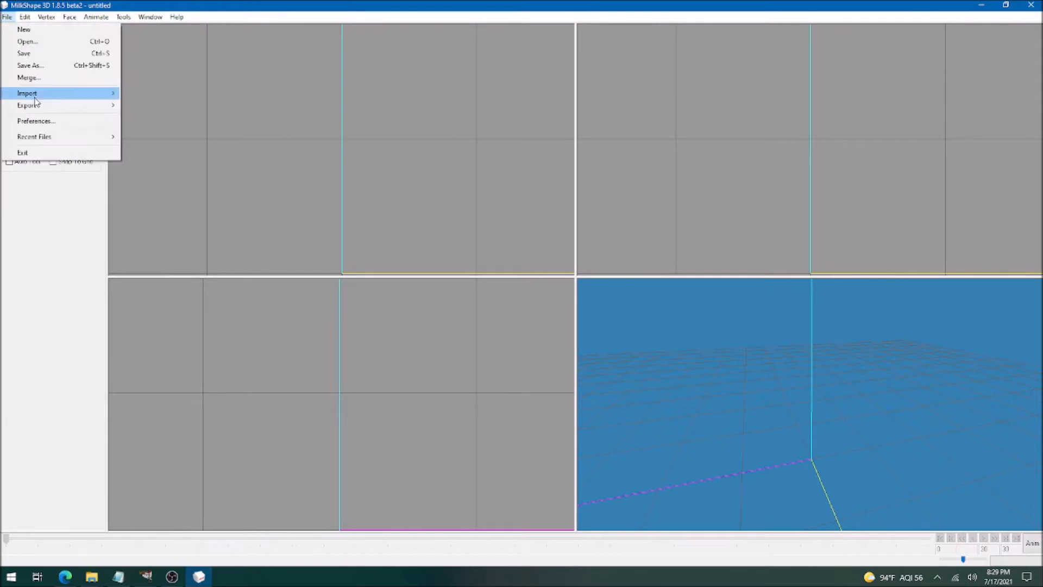
mouse_move(35, 95)
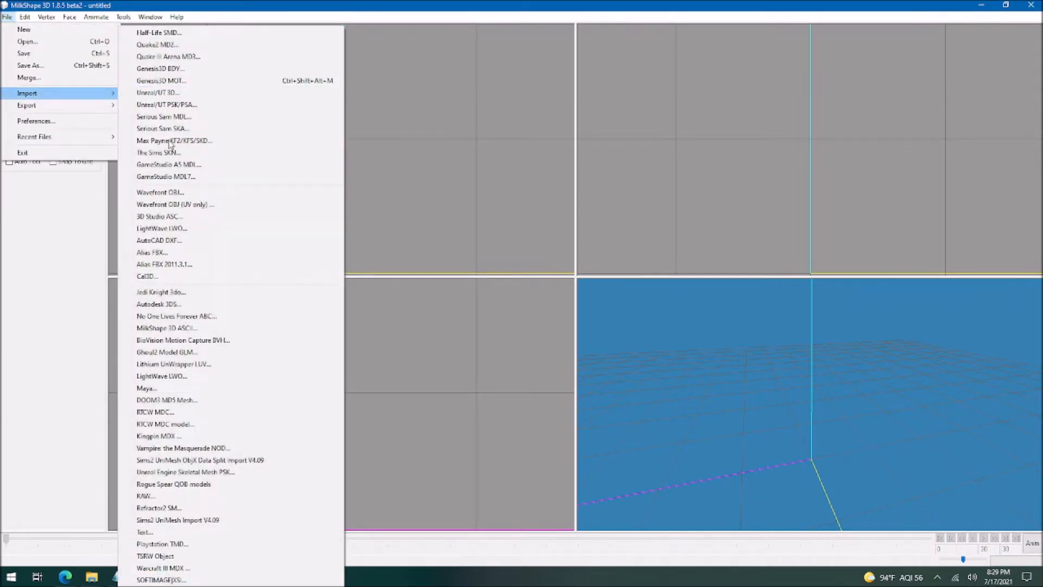
click(207, 521)
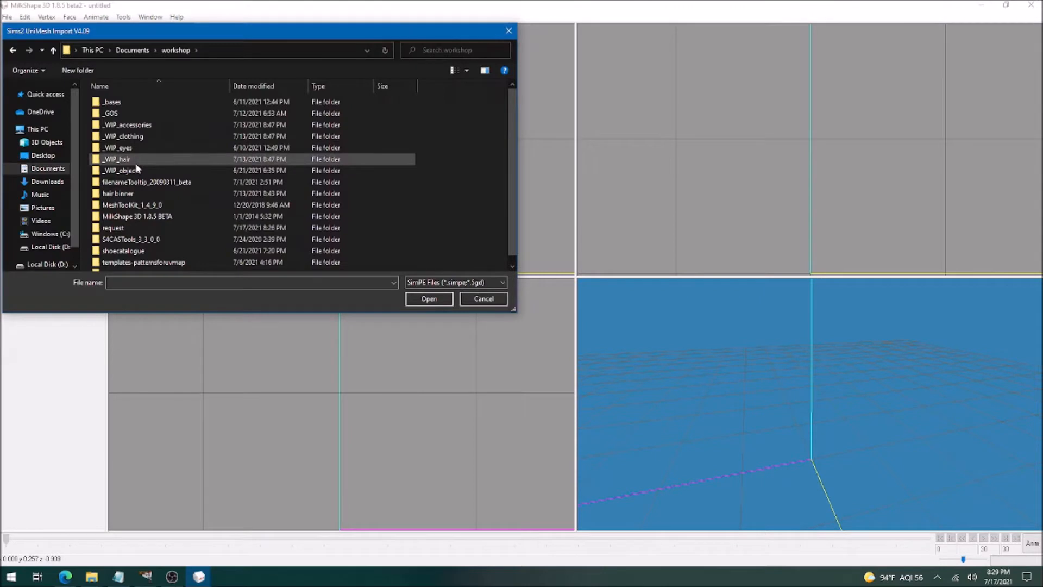
double_click(132, 101)
scroll(138, 238, down, 7)
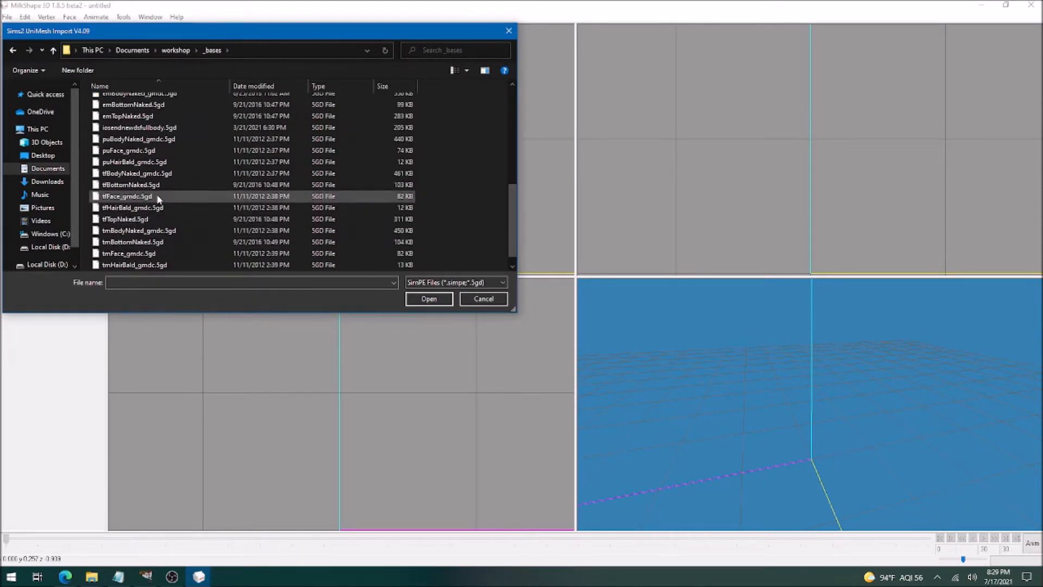
click(158, 197)
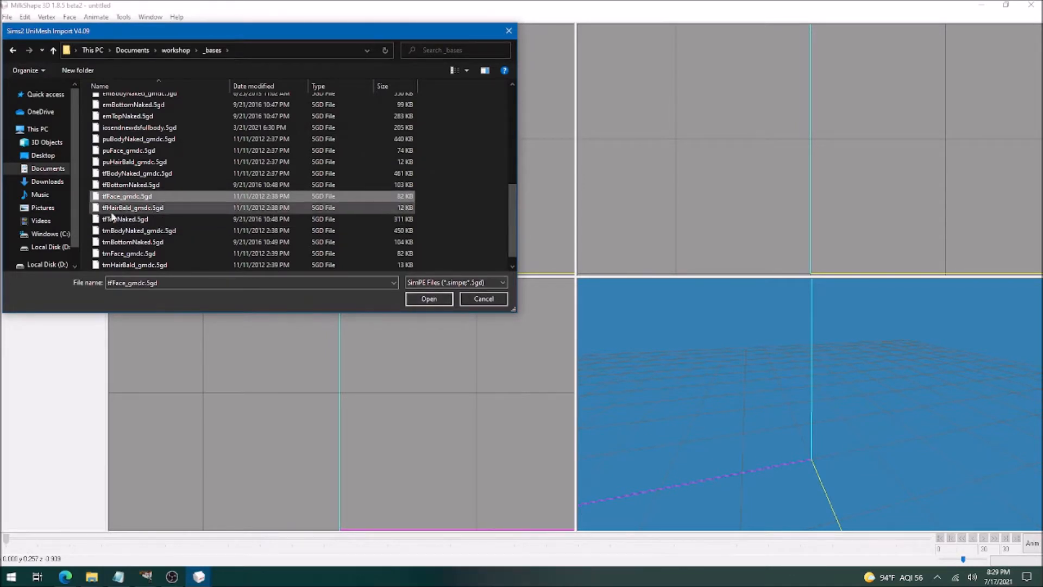
click(427, 299)
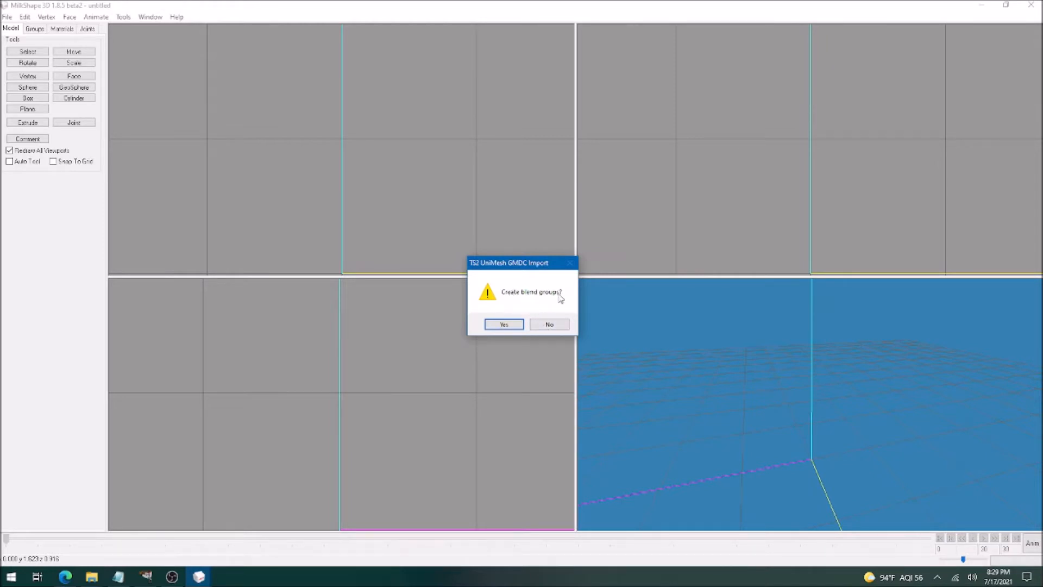
click(554, 325)
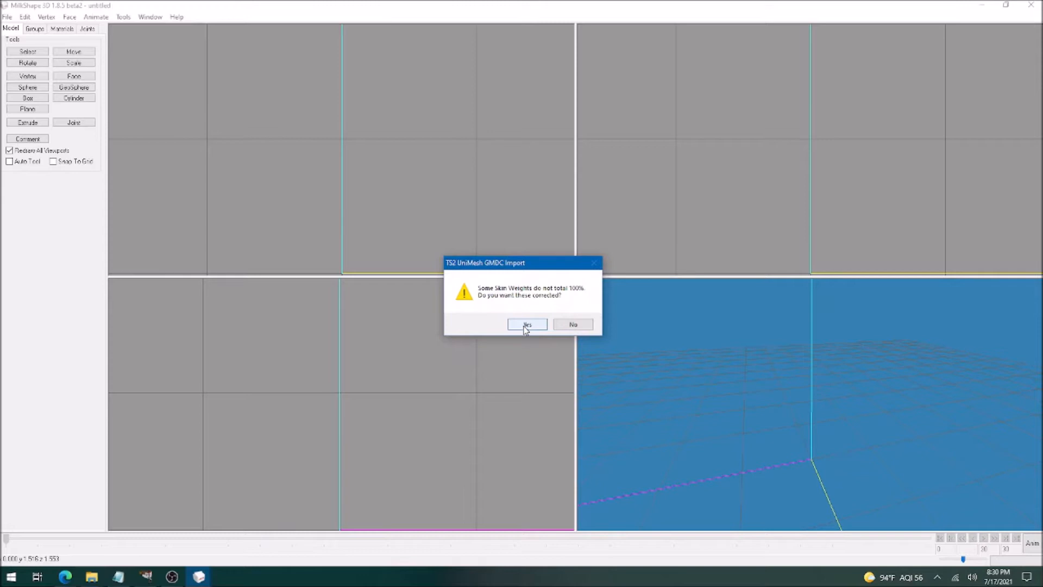
click(528, 325)
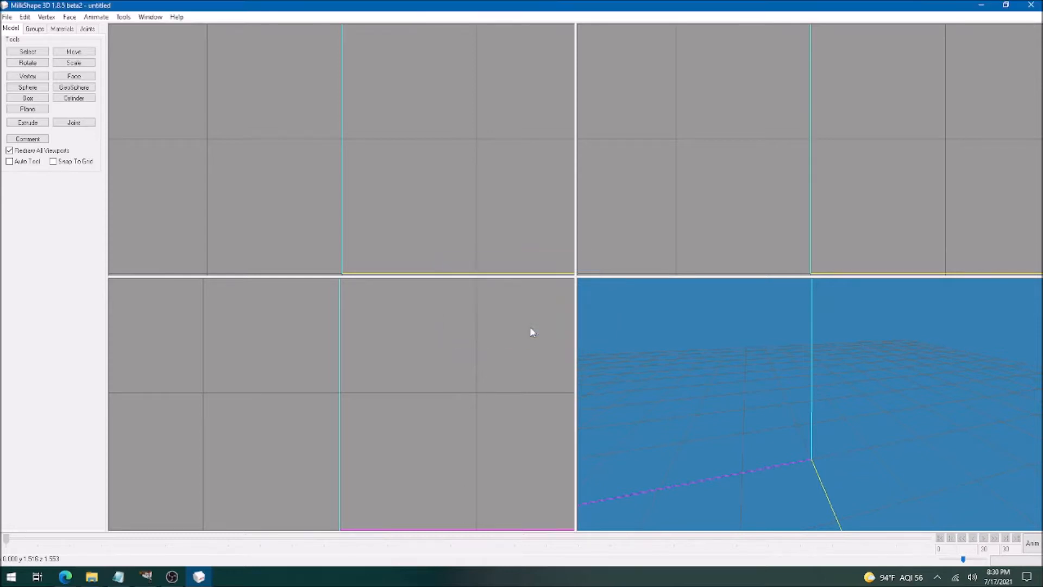
- Import tfHairBald_gmdc.5gd from the _bases folder with Sims2 UniMesh Import V4.09, without including additional bone definitions
click(8, 17)
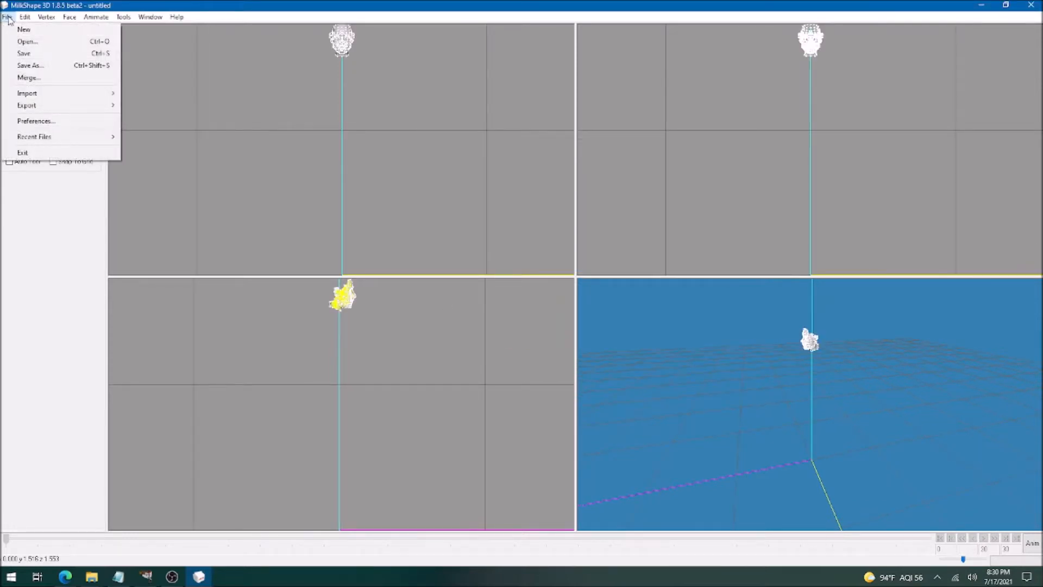
mouse_move(56, 95)
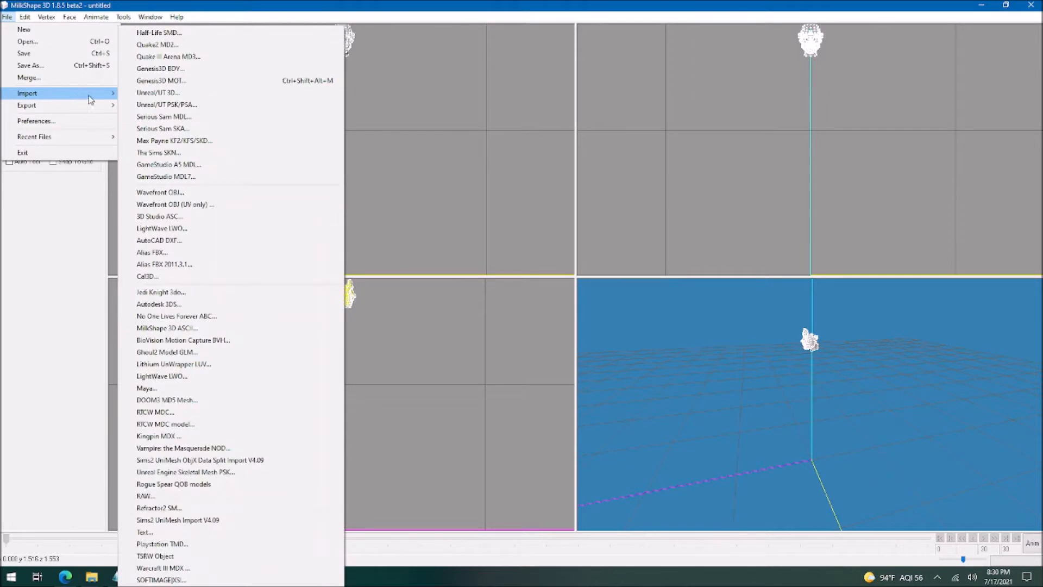
click(214, 520)
click(507, 326)
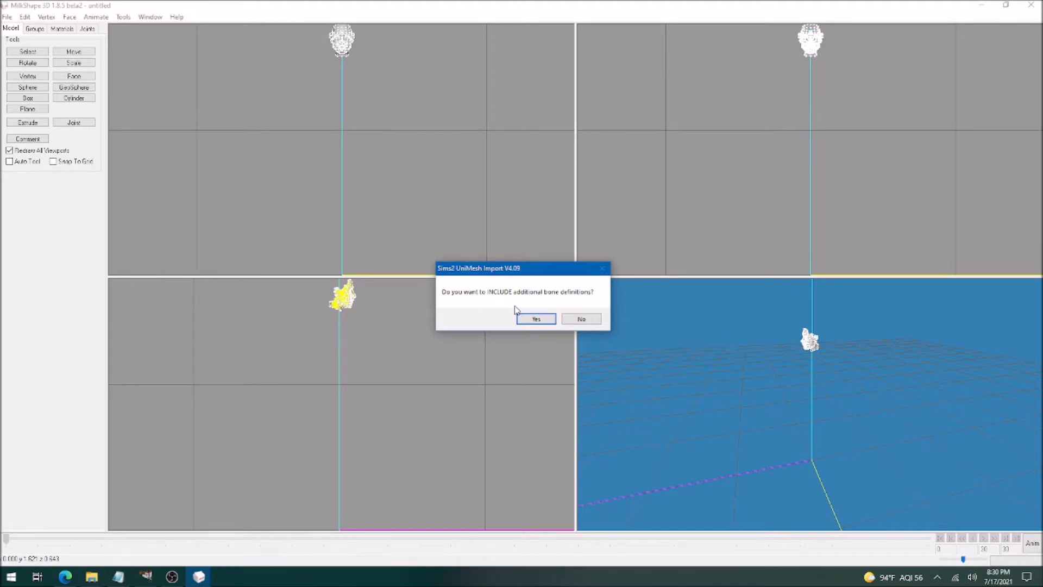
click(592, 320)
click(594, 321)
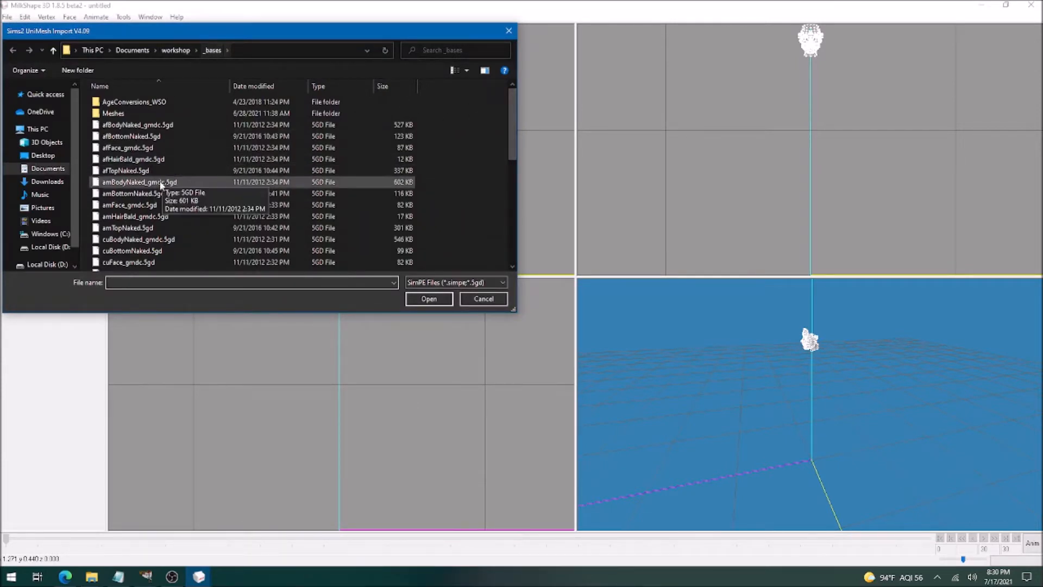
scroll(140, 239, down, 4)
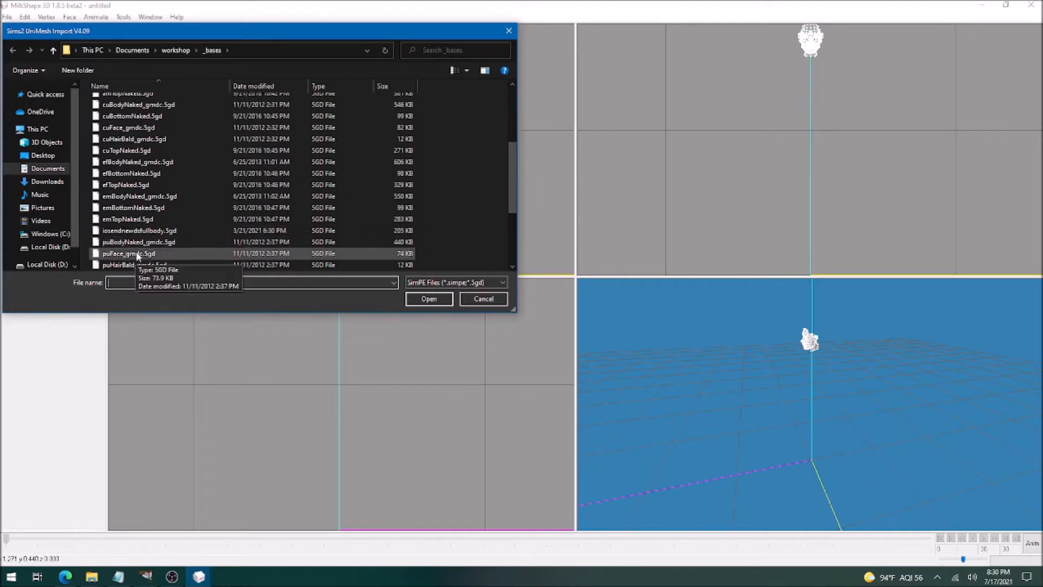
scroll(119, 203, down, 3)
click(126, 196)
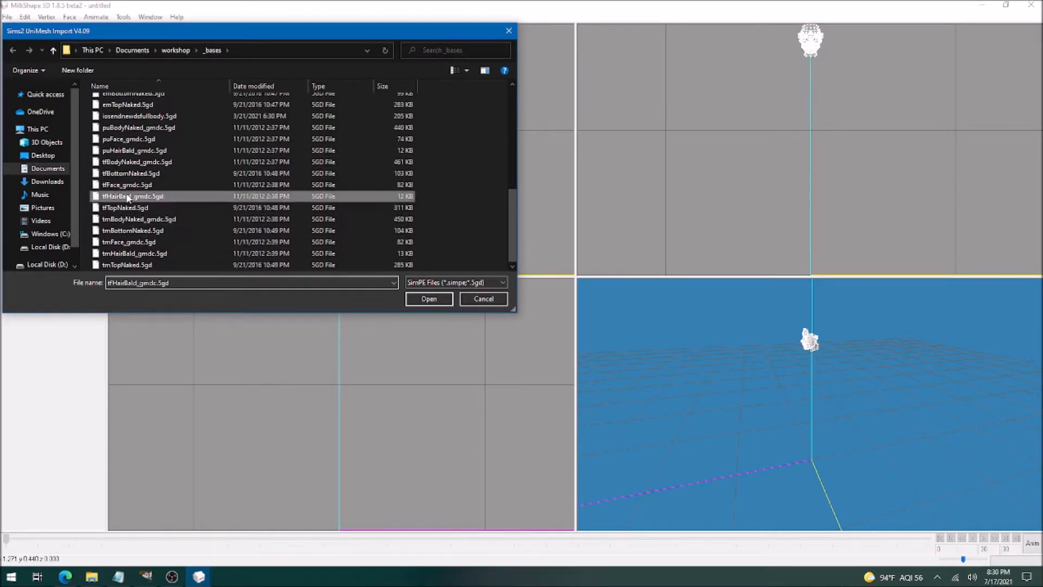
click(439, 302)
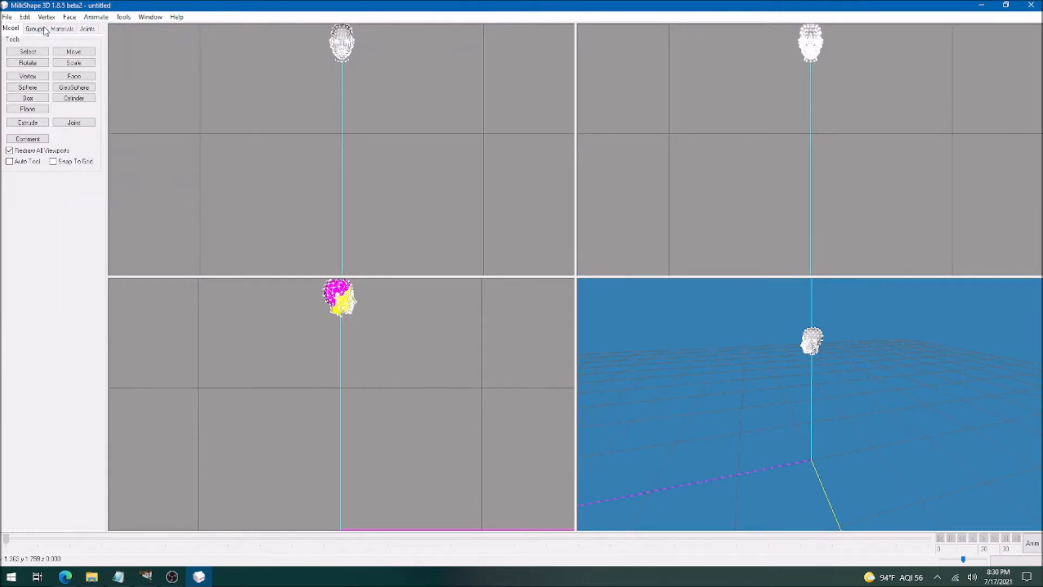
- Import hasjoints.wso from the dogsill_billiebraids folder inside _WIP_hair as a TSRW Object
click(7, 17)
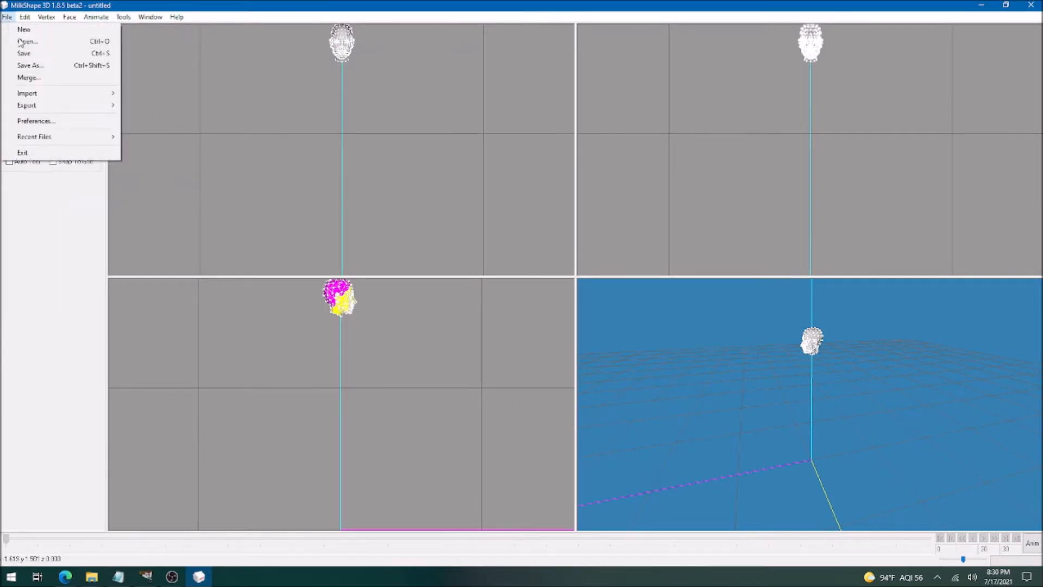
mouse_move(45, 96)
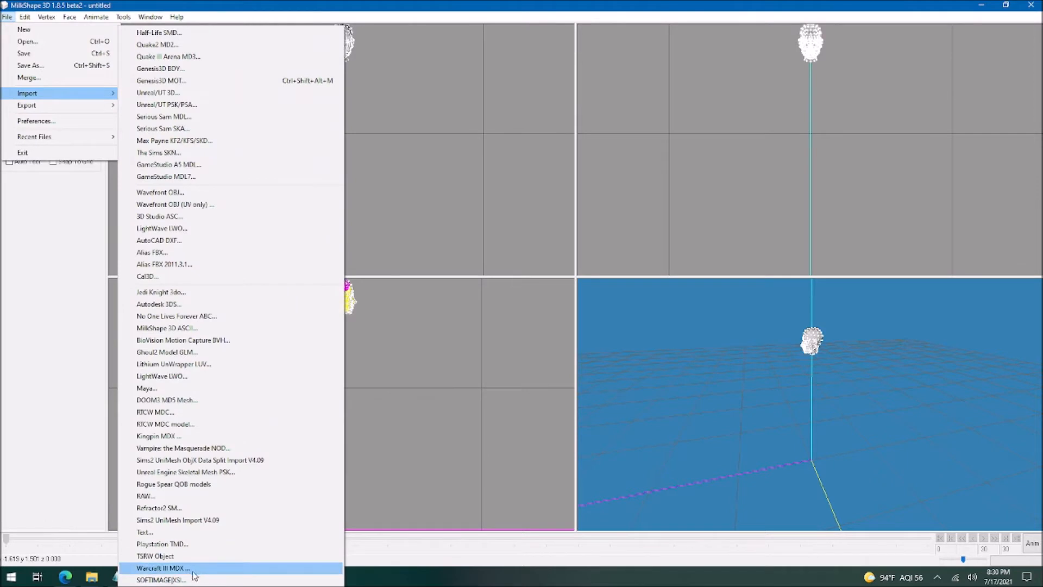
click(164, 557)
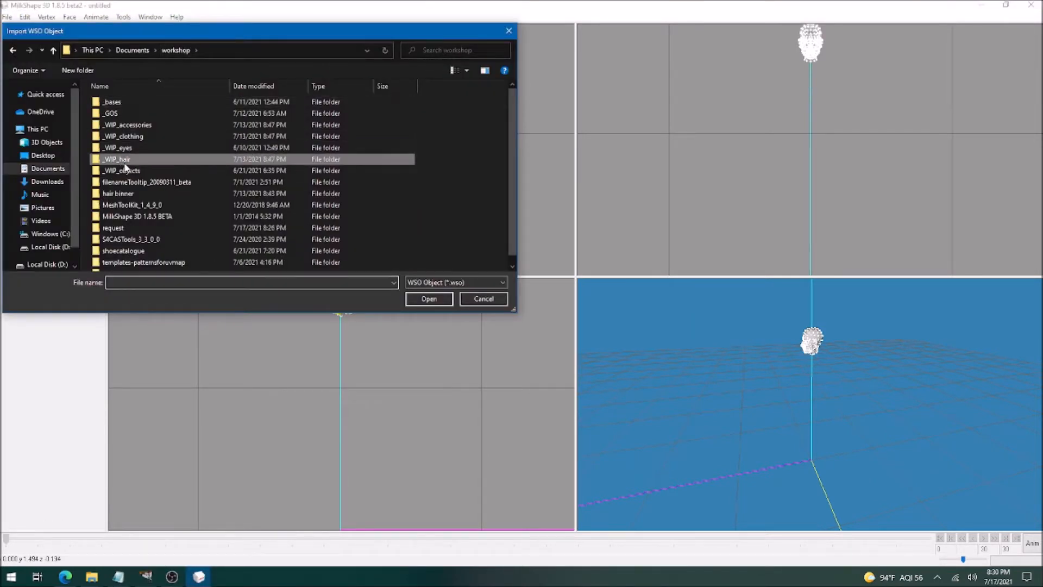
double_click(124, 163)
double_click(119, 112)
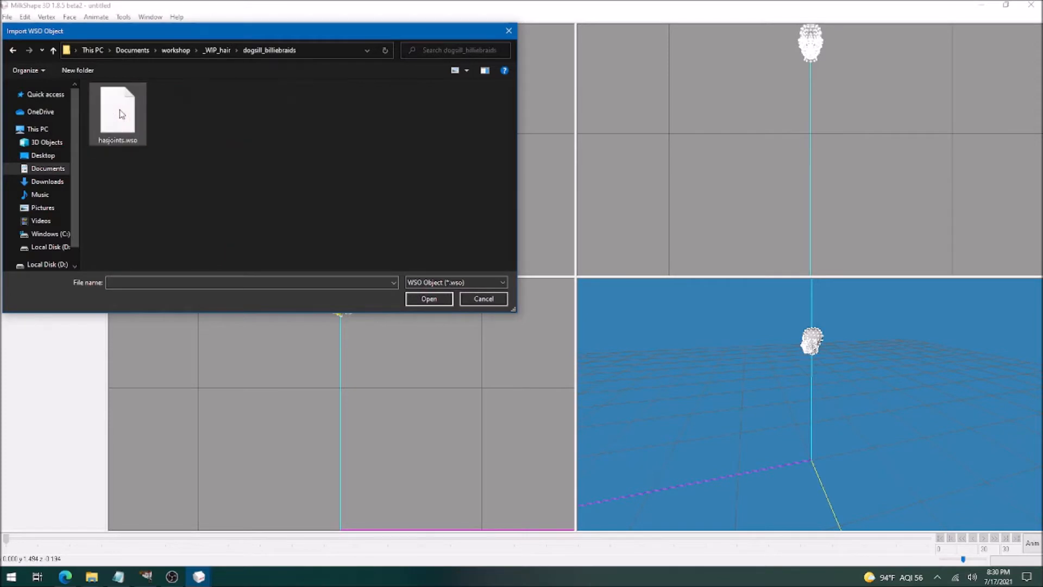
click(122, 113)
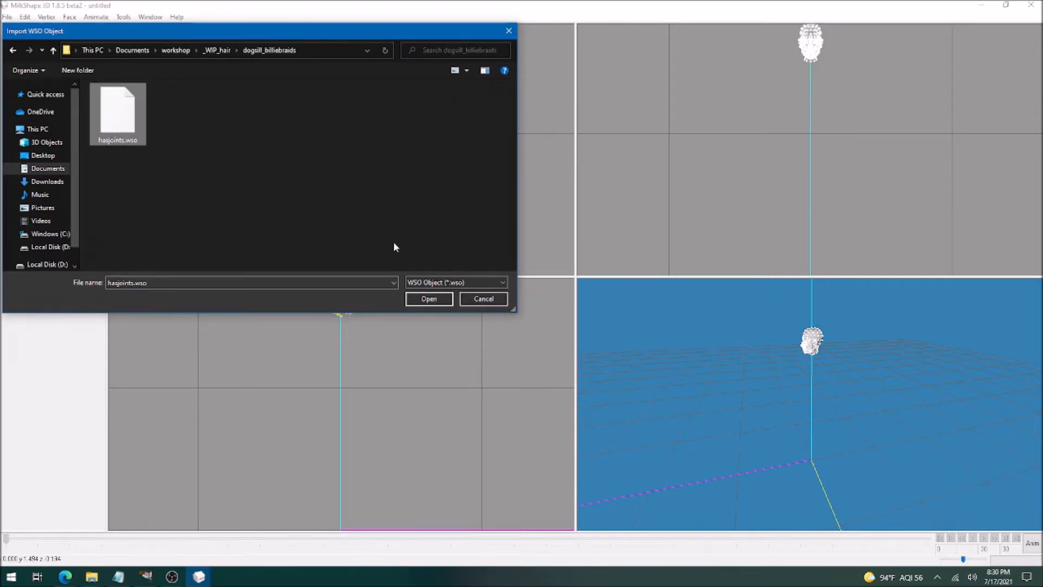
click(427, 299)
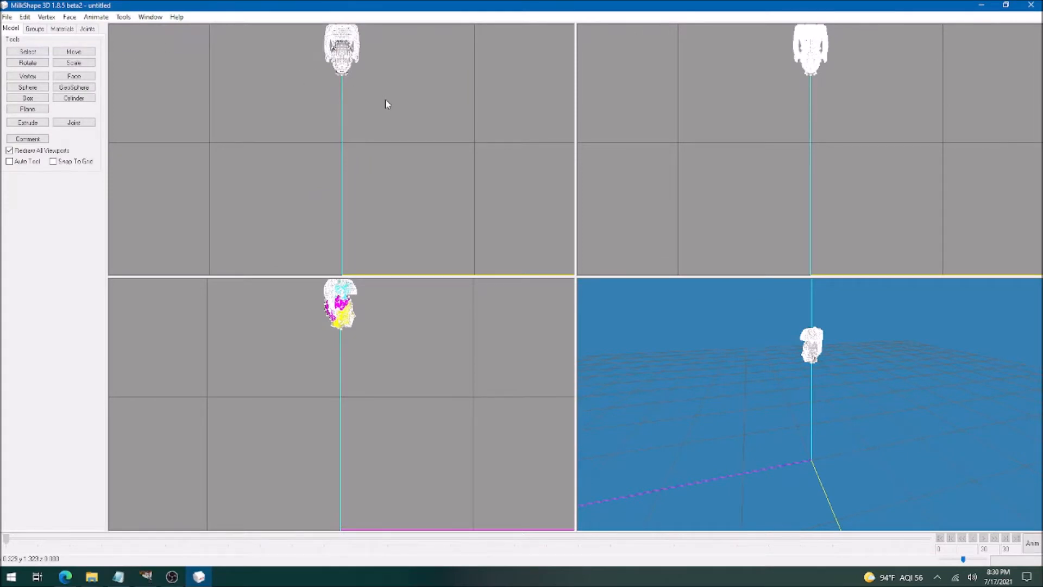
- Select all vertices of the head and hair, frame the selection in all four viewports, and clear the selection
click(27, 51)
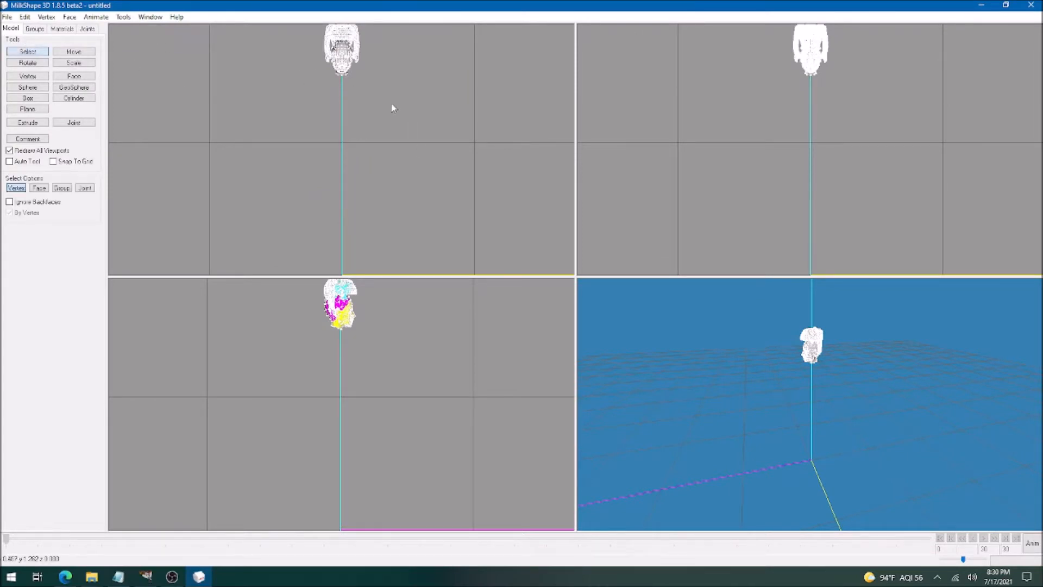
drag(396, 112, 278, 36)
right_click(275, 70)
click(293, 276)
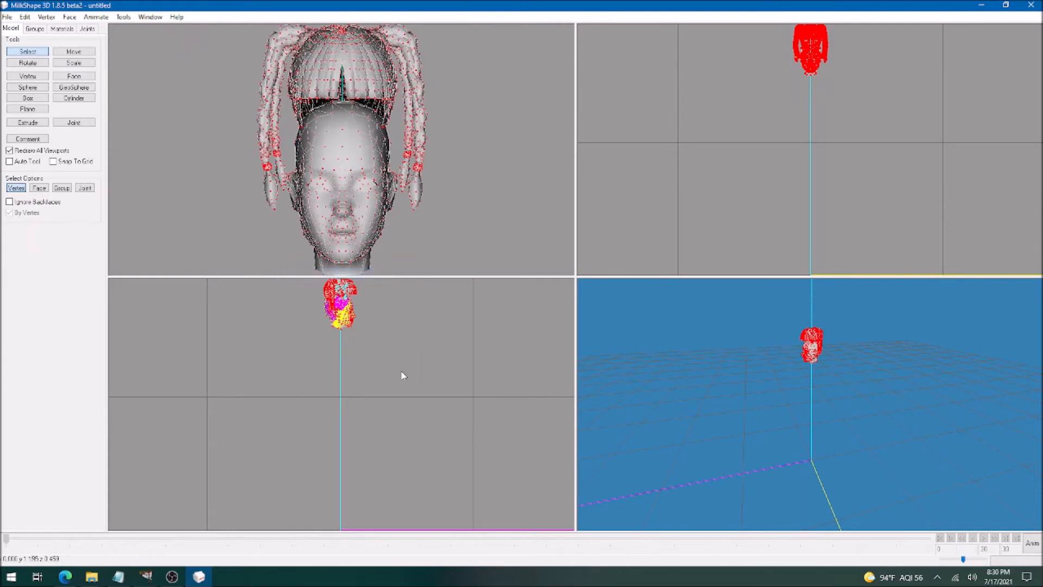
right_click(271, 324)
click(348, 233)
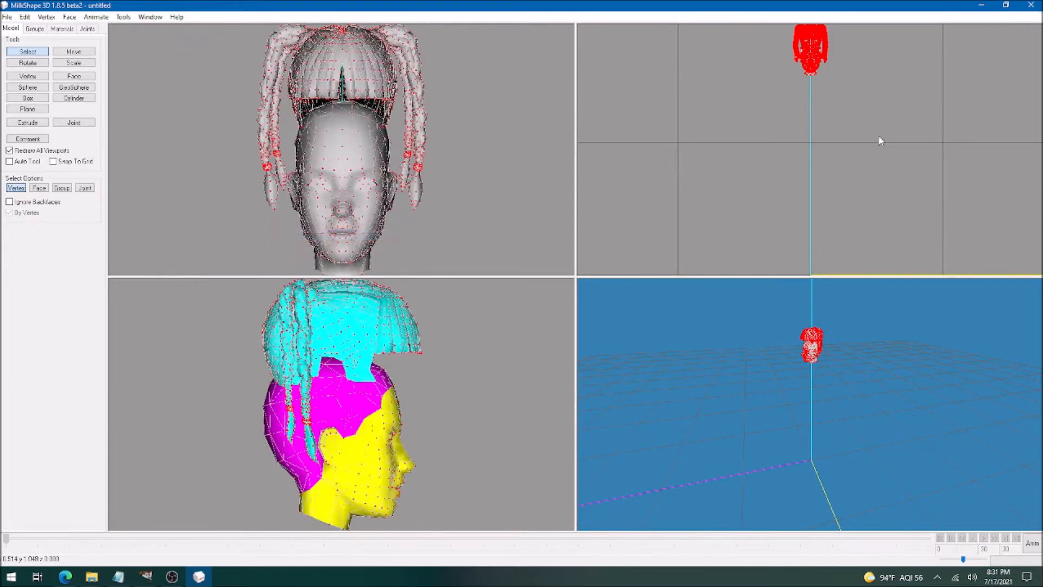
right_click(731, 90)
click(763, 293)
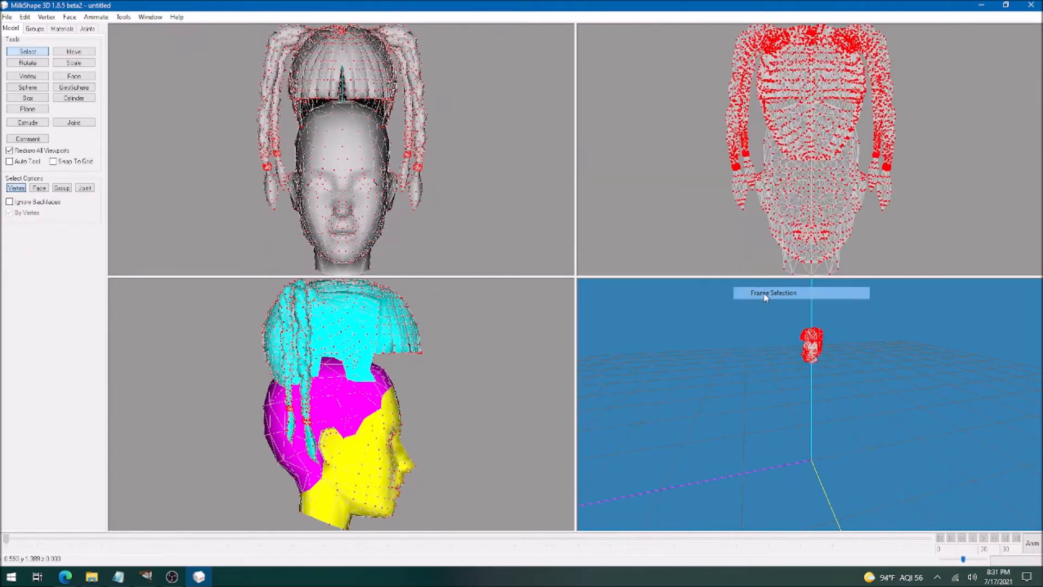
right_click(845, 379)
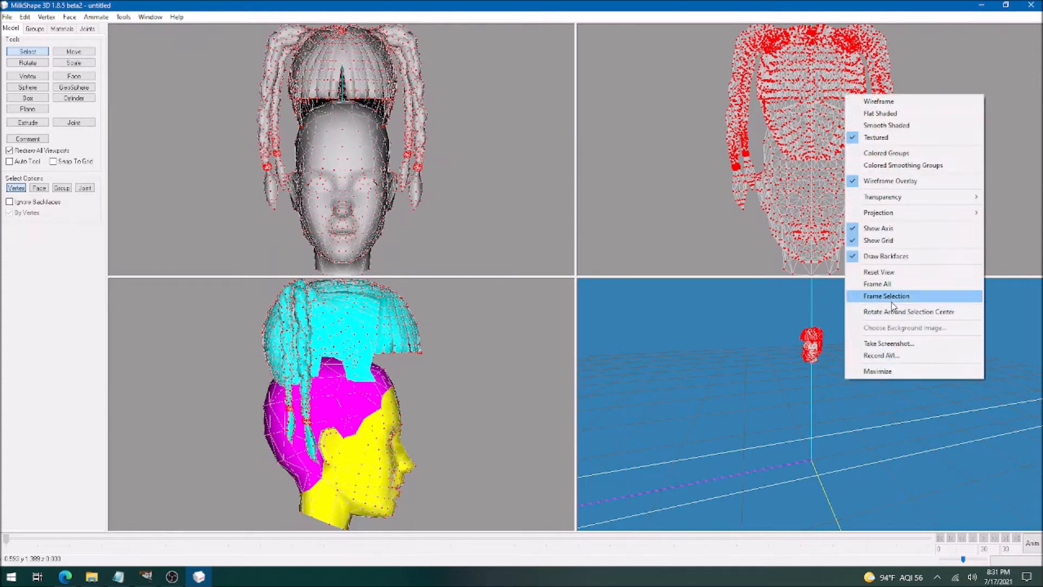
click(891, 302)
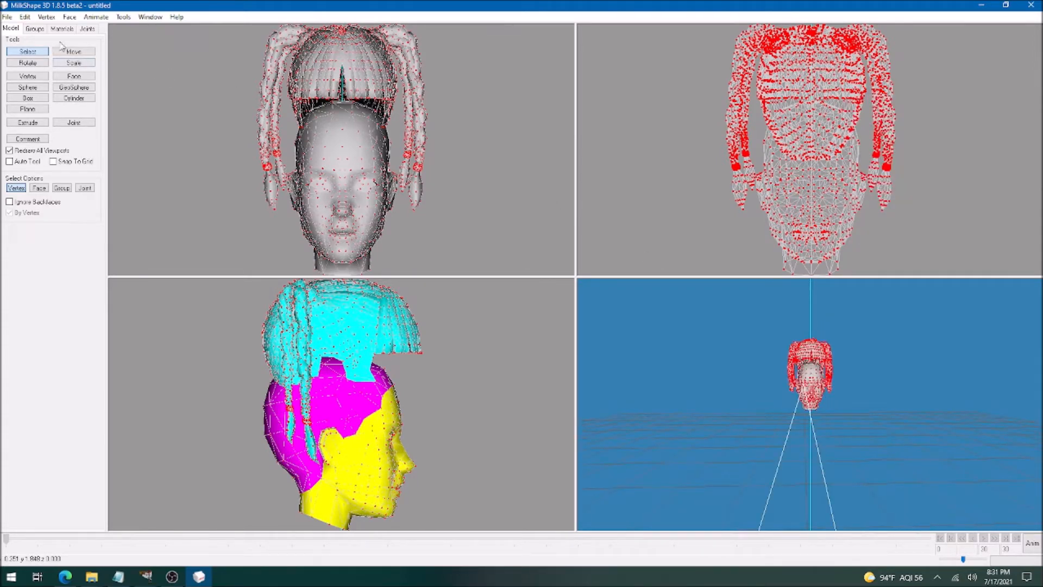
click(166, 58)
- Select the hair_alpha5 group and move it down along the Y axis only, until the braided hair sits on the head
click(34, 28)
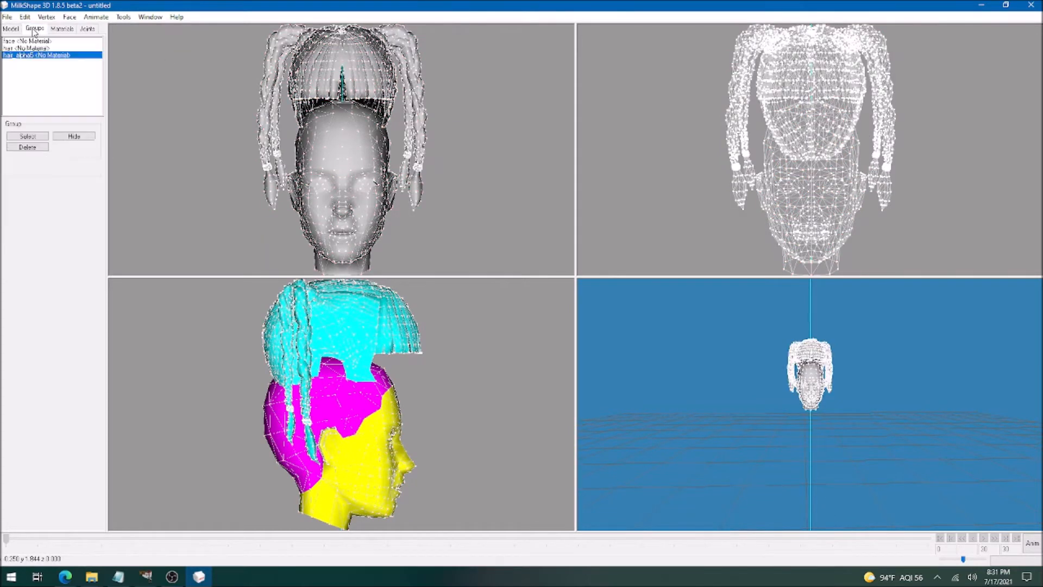
click(27, 55)
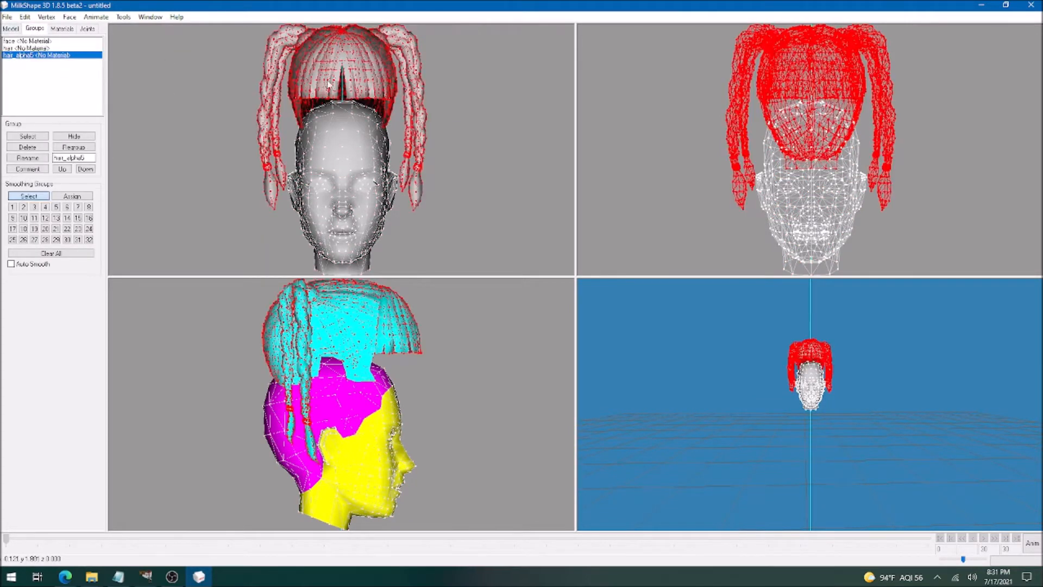
double_click(13, 56)
double_click(15, 57)
click(16, 30)
click(76, 54)
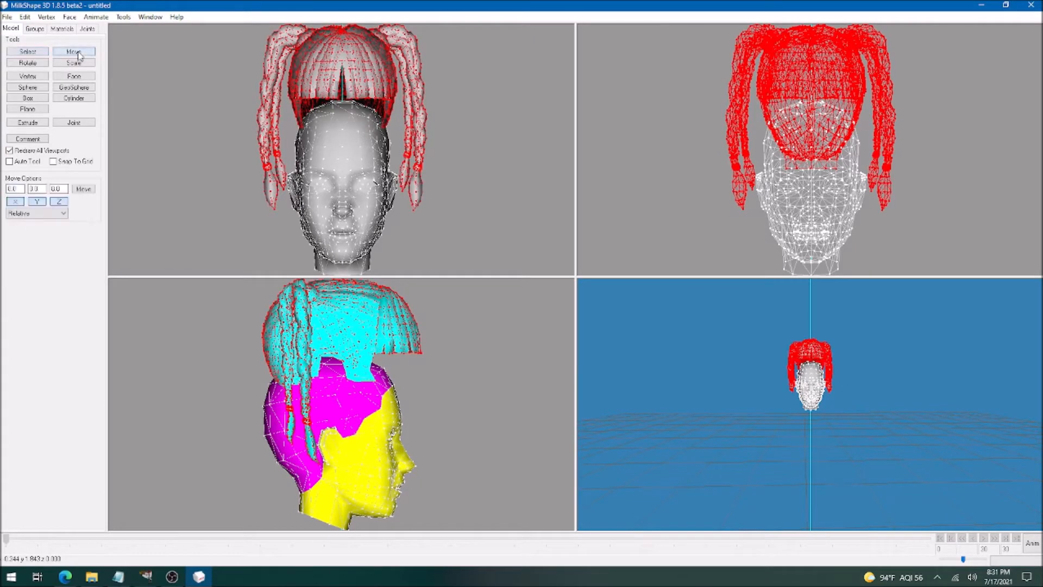
click(36, 202)
click(37, 203)
click(60, 203)
click(15, 203)
drag(341, 73, 353, 145)
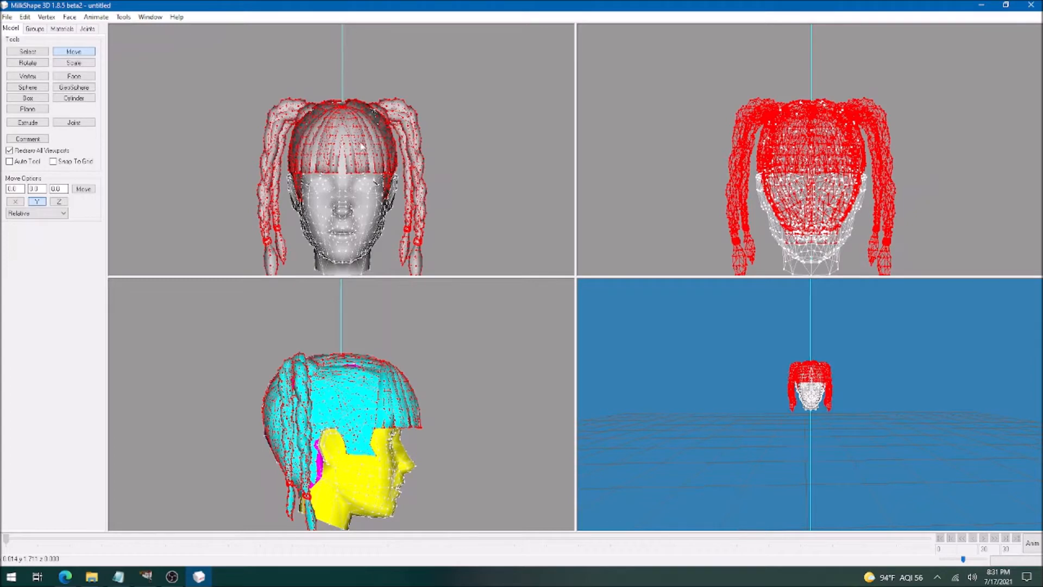
- Examine how the hair fits the head from behind in the 3D view, reframing the model in the viewports
scroll(841, 375, up, 2)
scroll(839, 380, down, 1)
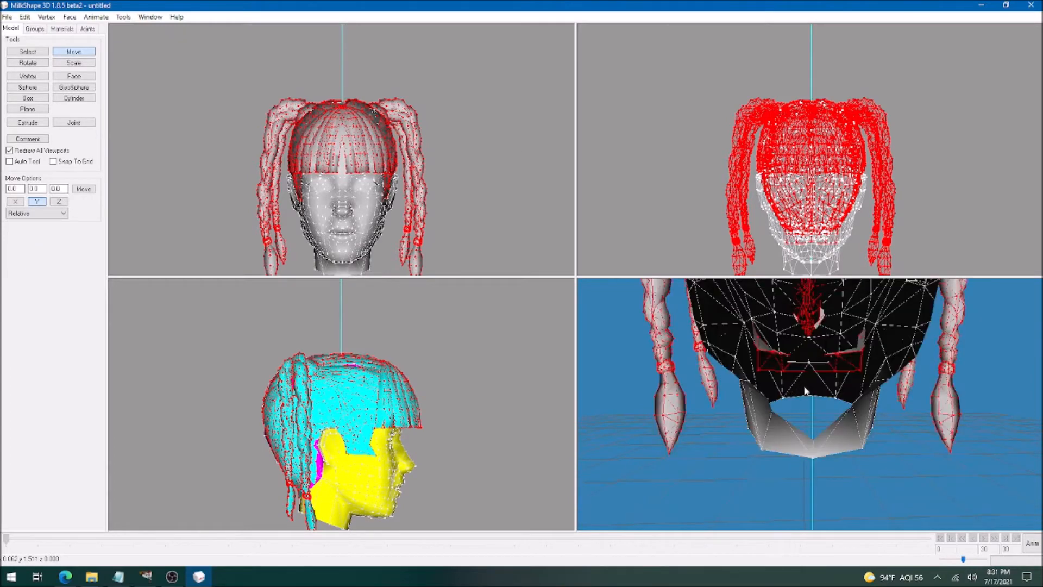
drag(842, 402, 807, 431)
drag(815, 431, 854, 403)
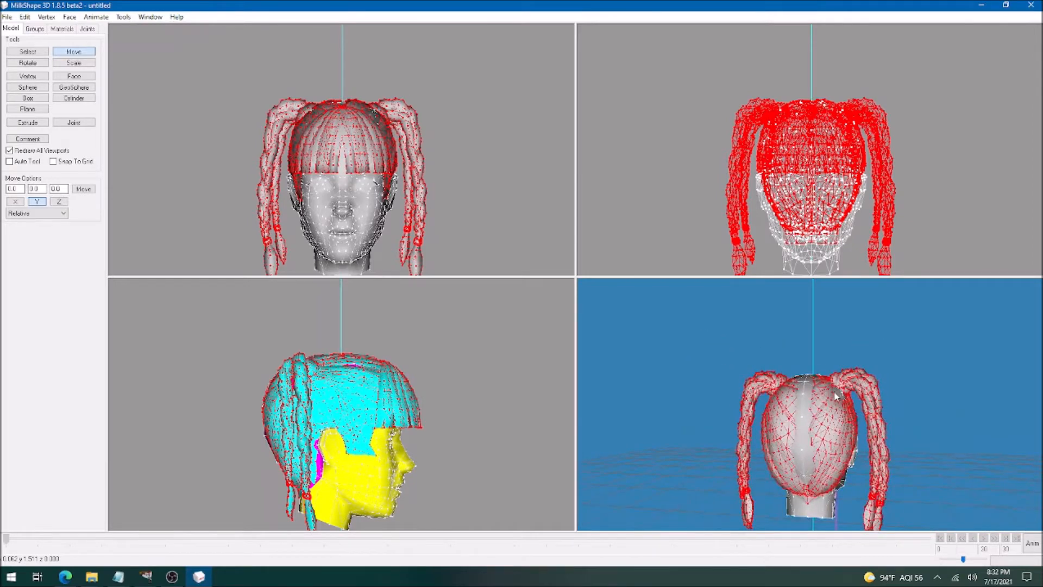
right_click(814, 402)
click(719, 308)
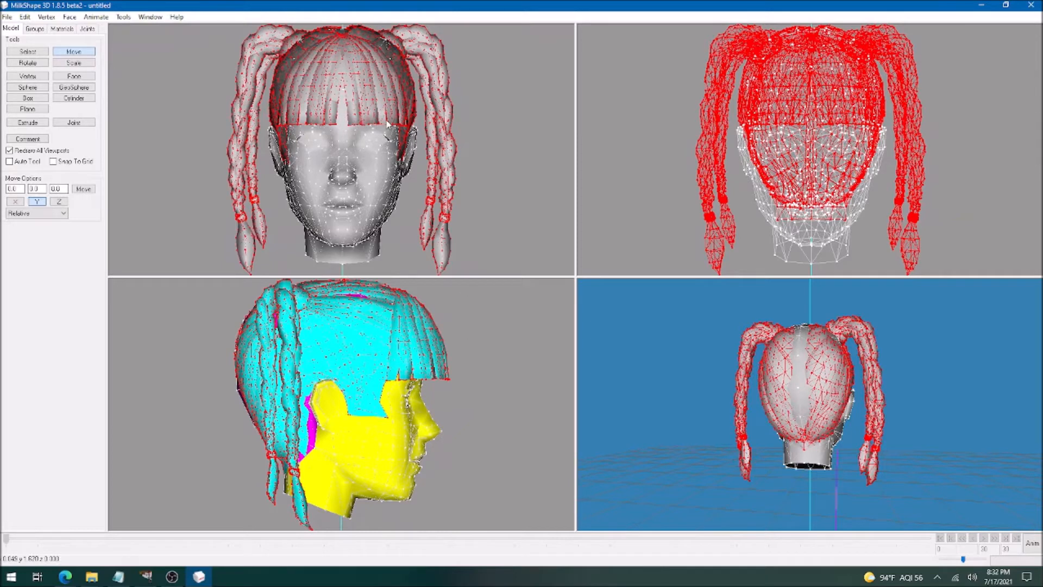
- Nudge the hair slightly up along Y, and switch colored groups off in the side view and on in the 3D view
drag(371, 116, 380, 115)
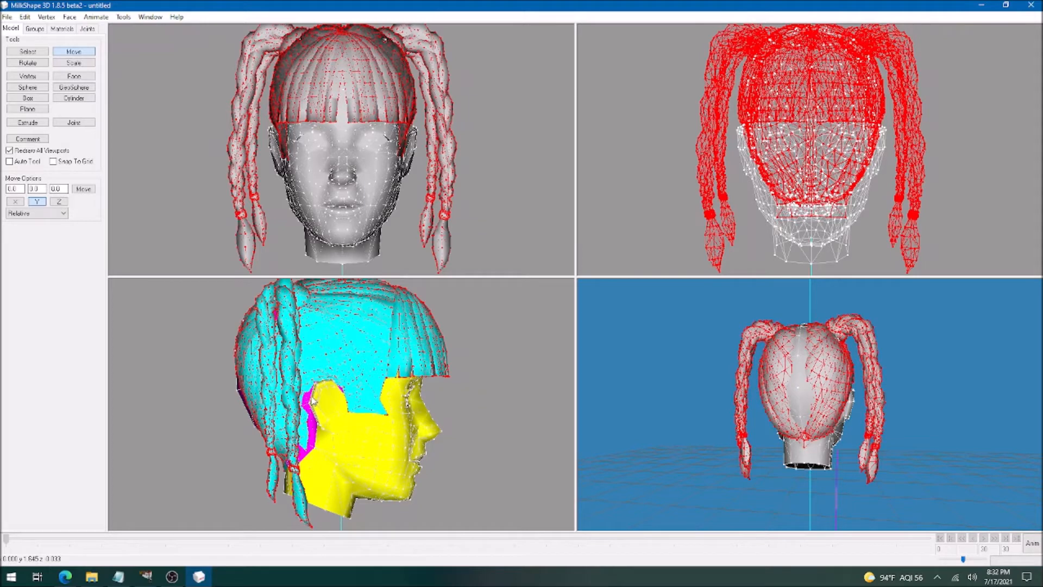
right_click(480, 310)
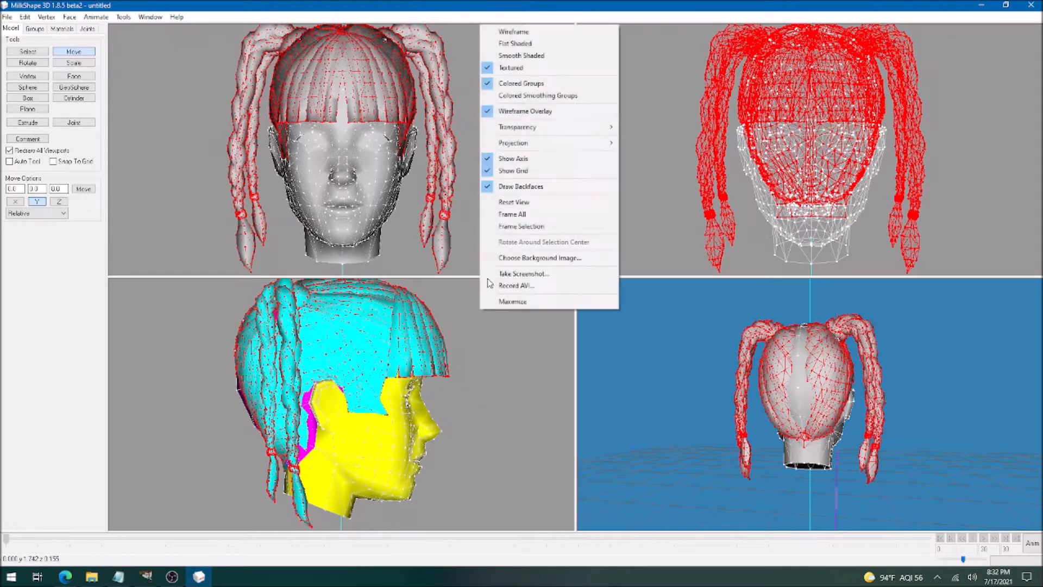
click(522, 83)
right_click(667, 99)
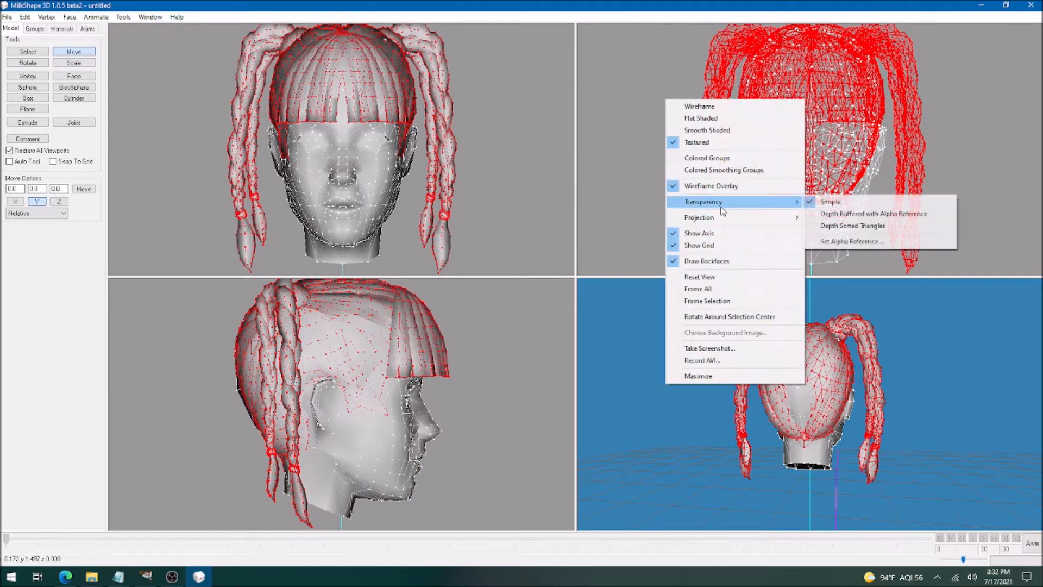
click(715, 170)
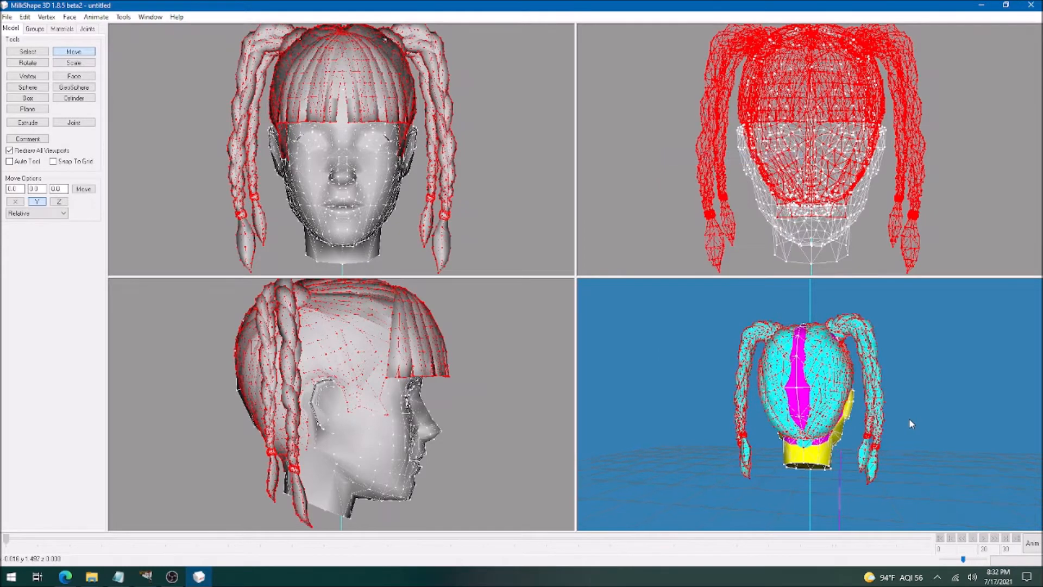
- Examine the colored hair and scalp groups from the back and both sides in the 3D view
drag(908, 424, 873, 423)
scroll(870, 419, up, 5)
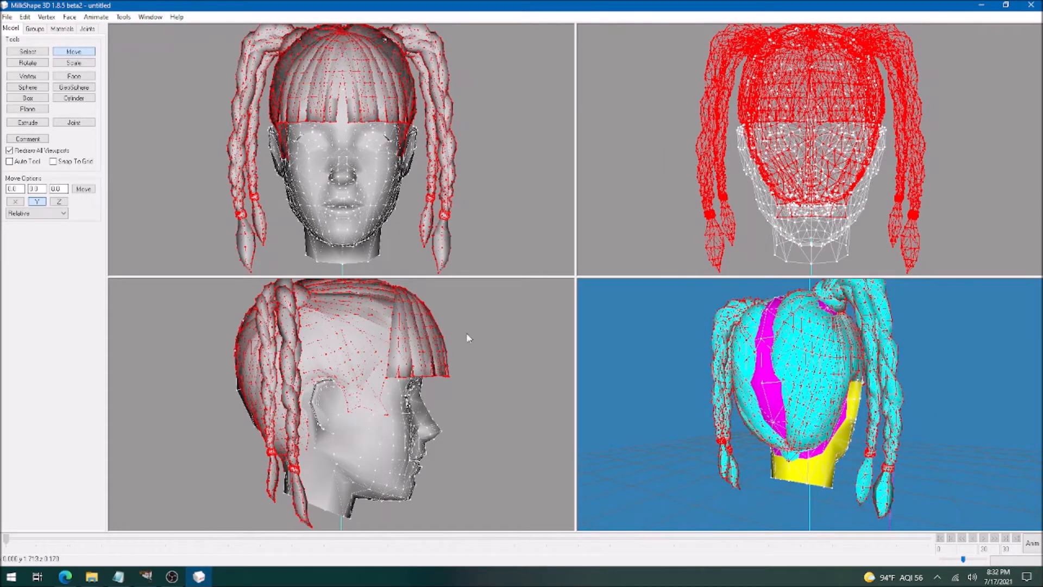
drag(820, 442, 837, 463)
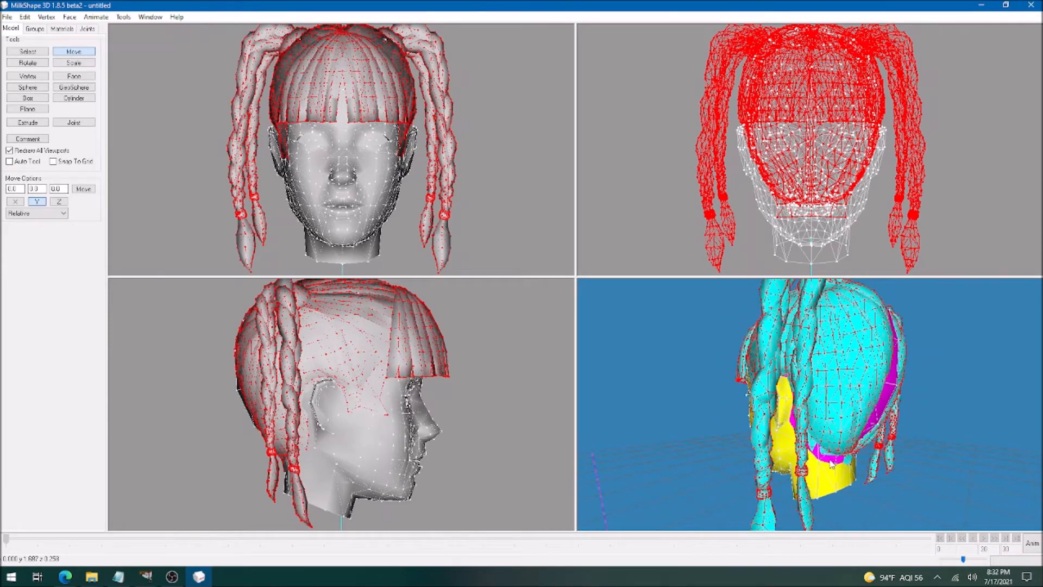
scroll(845, 463, down, 5)
drag(844, 463, 702, 449)
scroll(772, 456, up, 5)
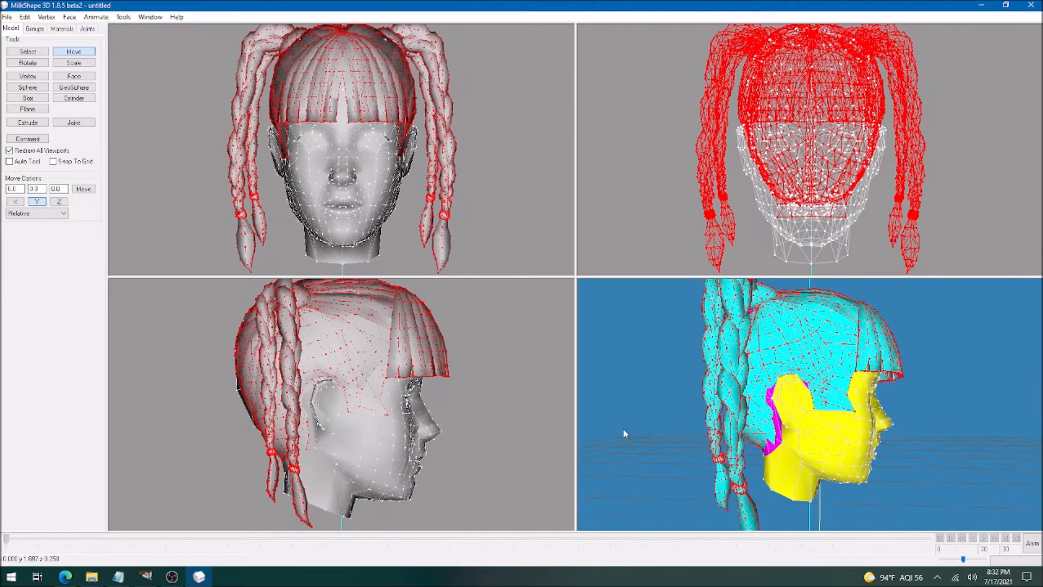
- Create a new material with the billie BMP texture from the dogsill_billiebraids folder and assign it to the hair_alpha5 group
click(63, 29)
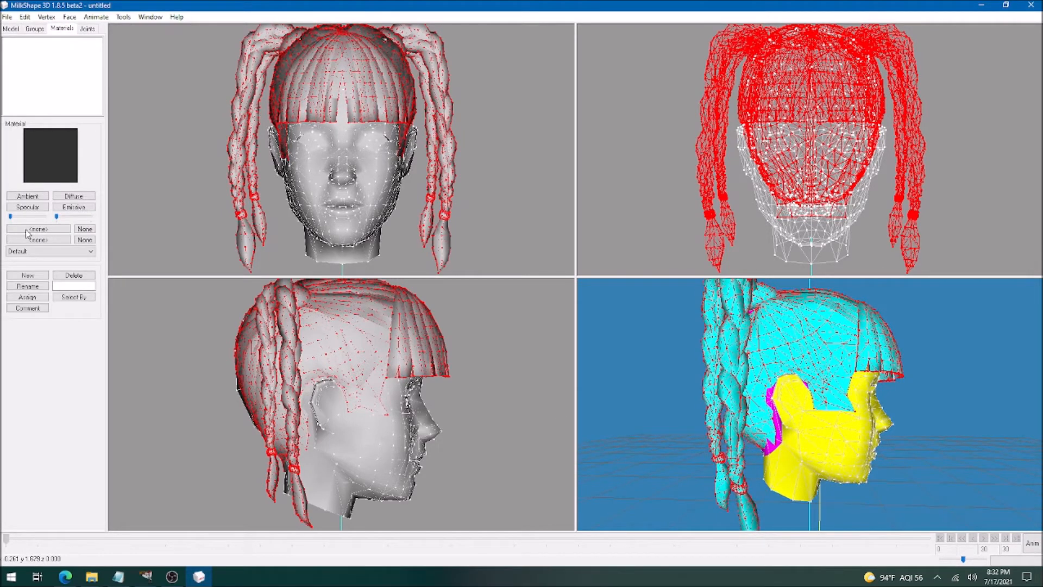
click(28, 30)
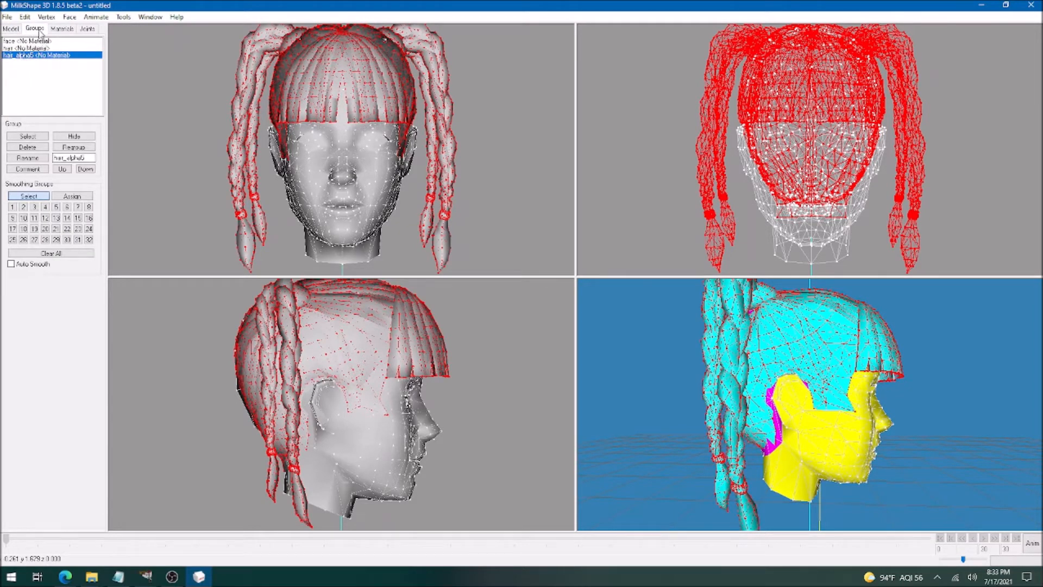
click(62, 34)
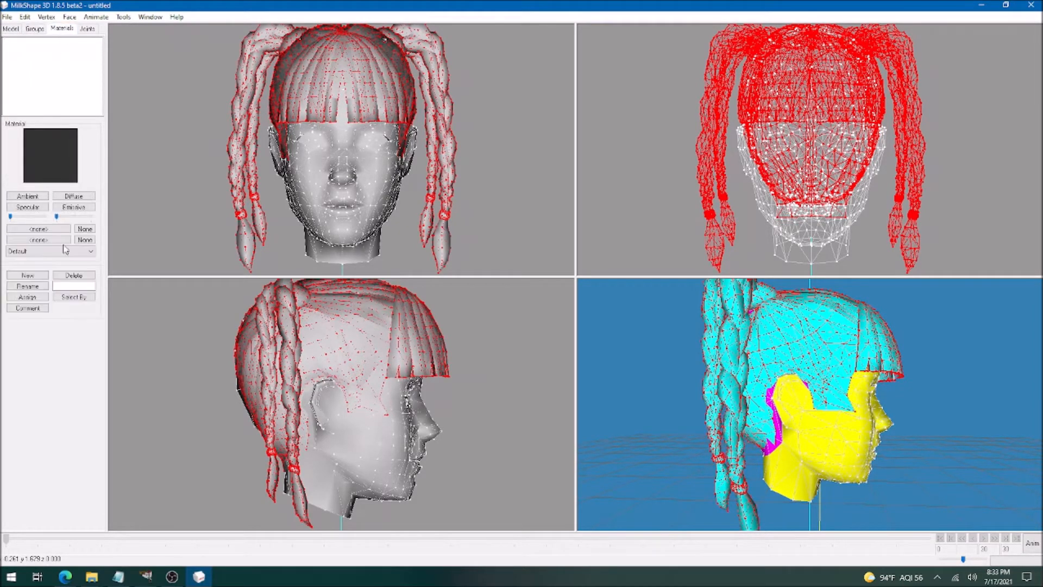
click(46, 276)
click(48, 229)
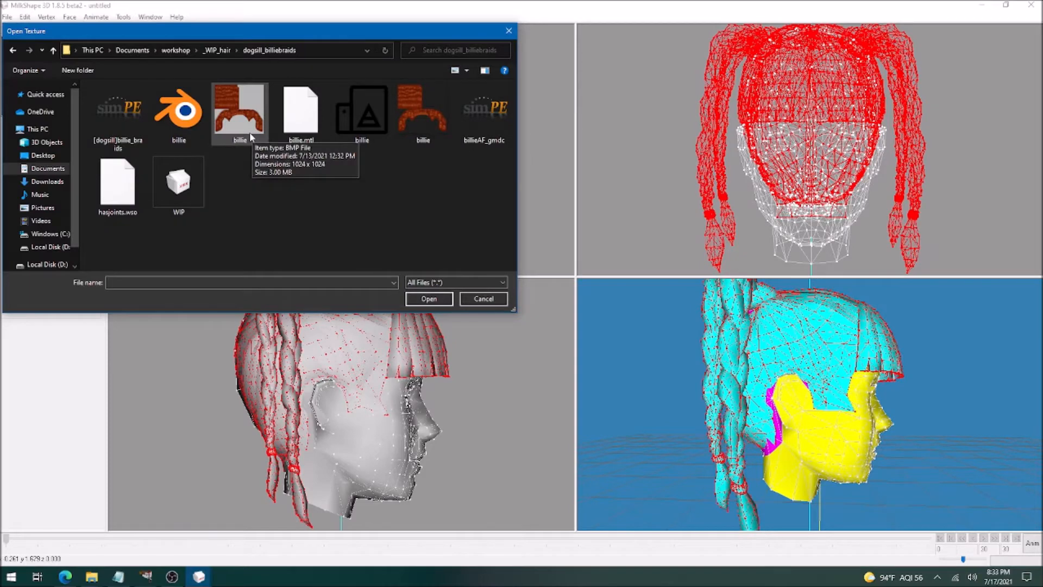
click(248, 129)
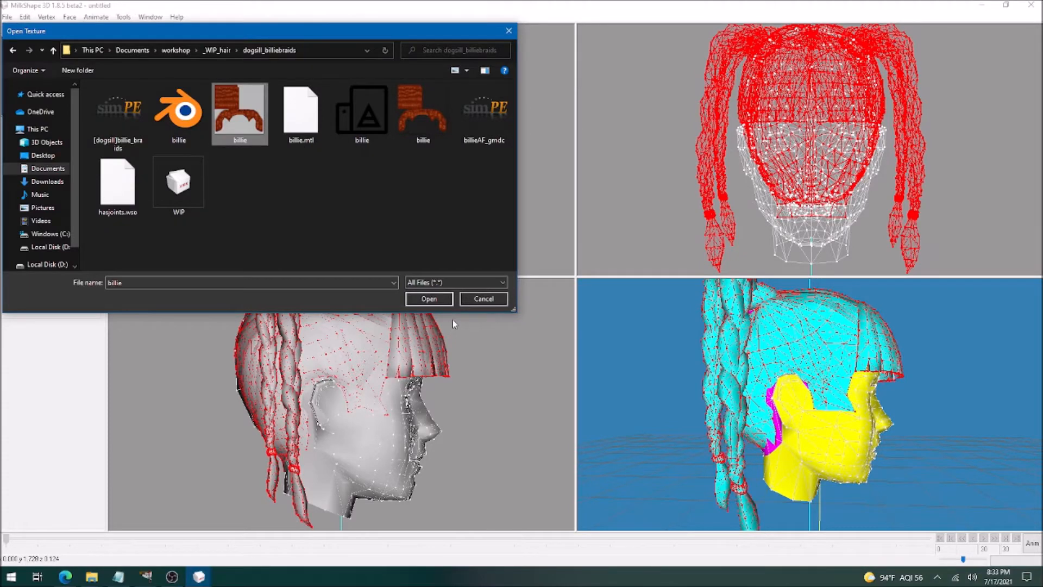
click(429, 298)
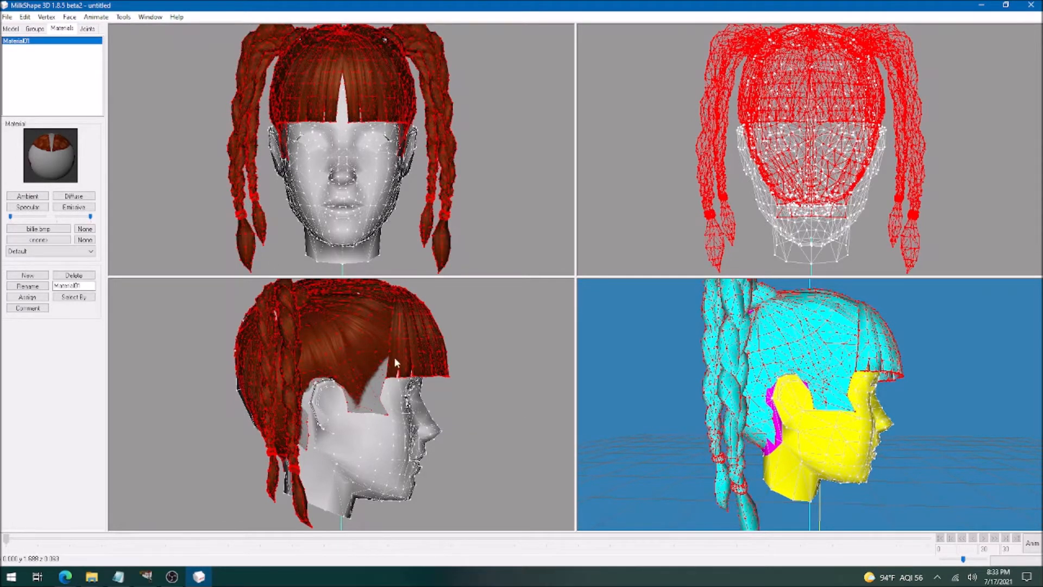
- Check the bone assignments by briefly drawing the vertices with bone colors
click(87, 28)
click(10, 221)
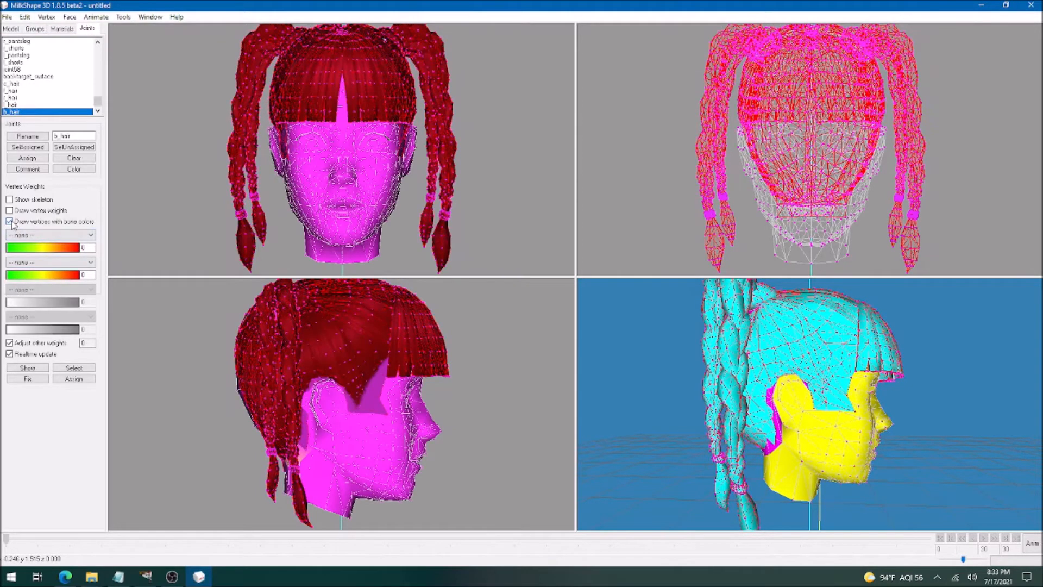
click(11, 222)
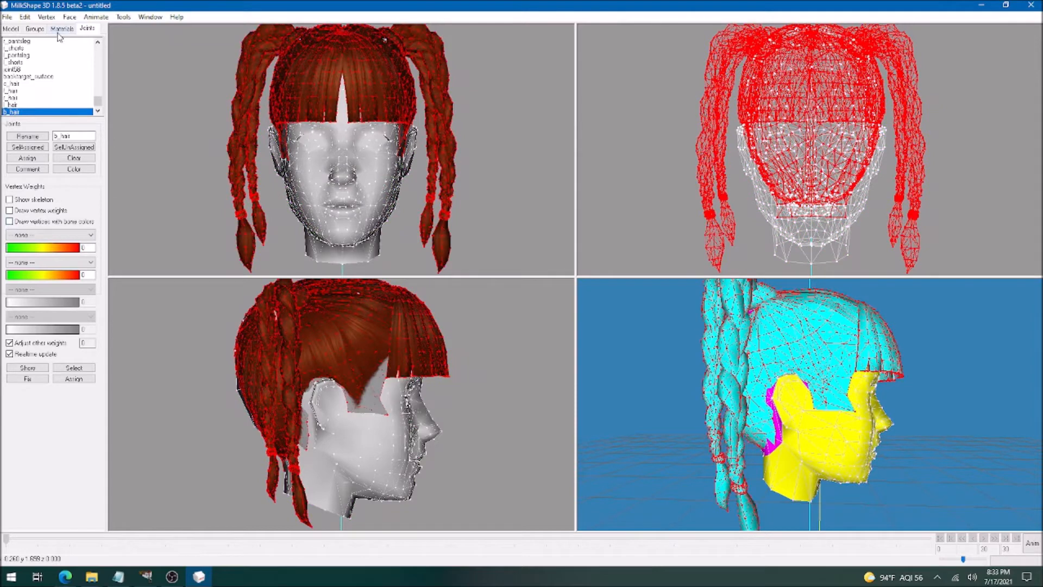
- Compare the back of the head with hair_alpha5 hidden and shown in the maximized 3D view, using colored groups temporarily
double_click(643, 404)
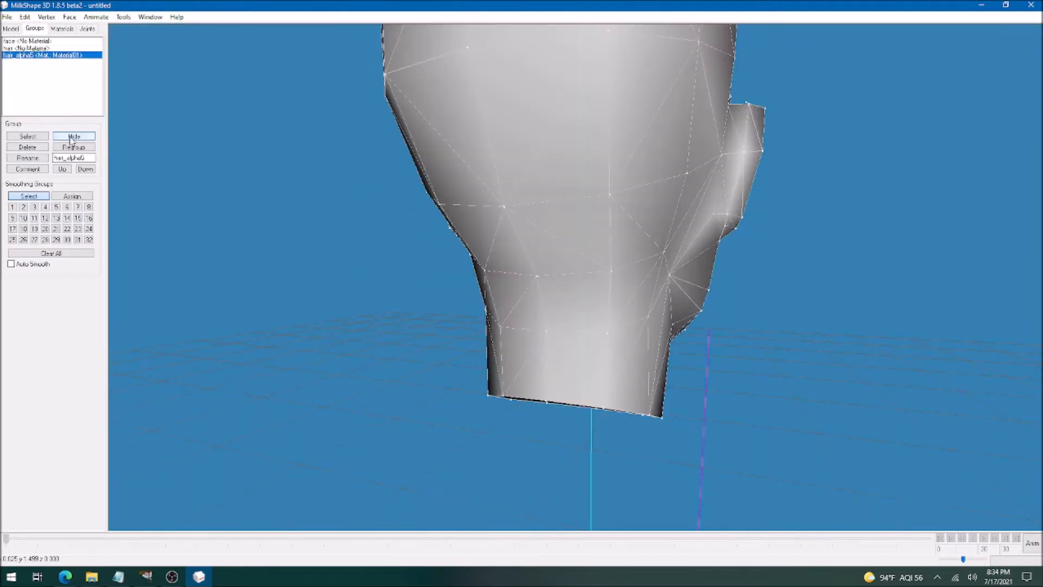
click(72, 137)
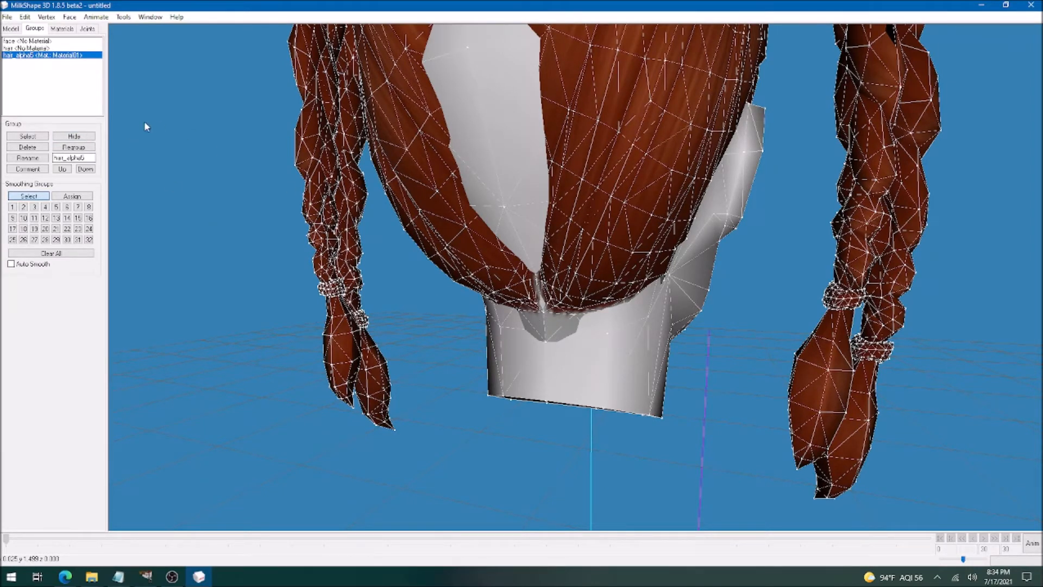
click(84, 137)
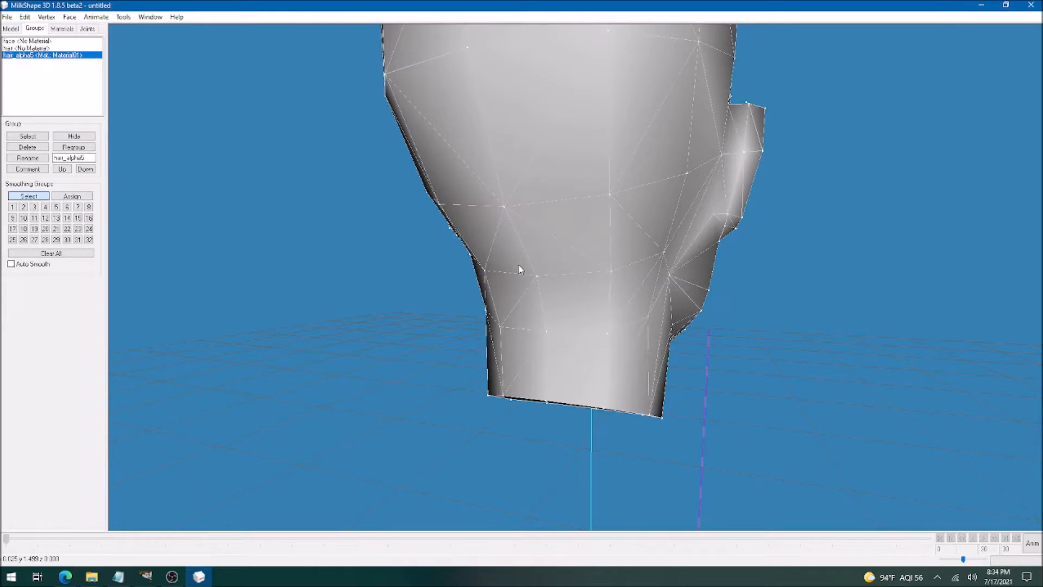
right_click(468, 268)
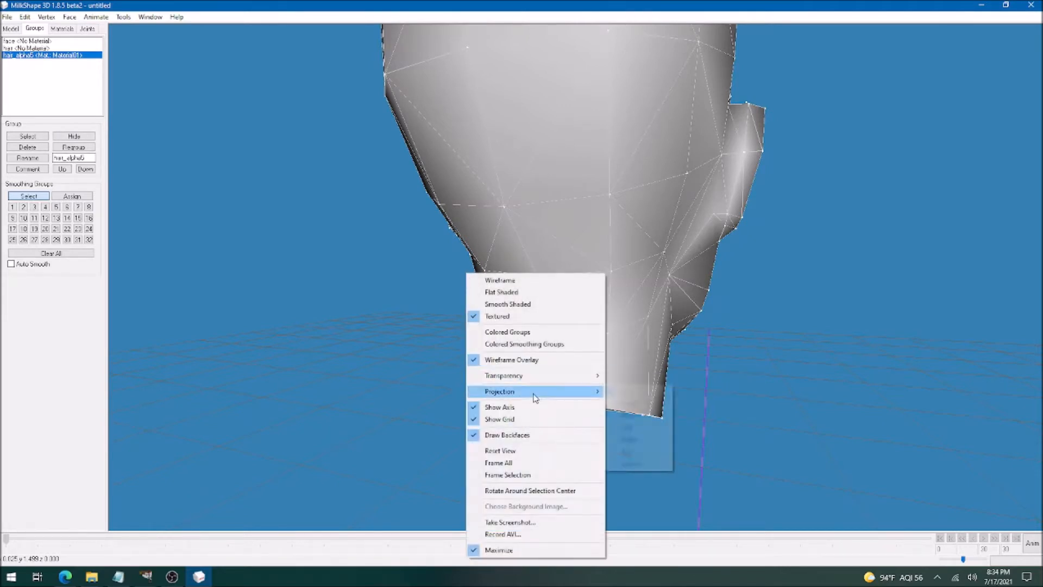
click(543, 333)
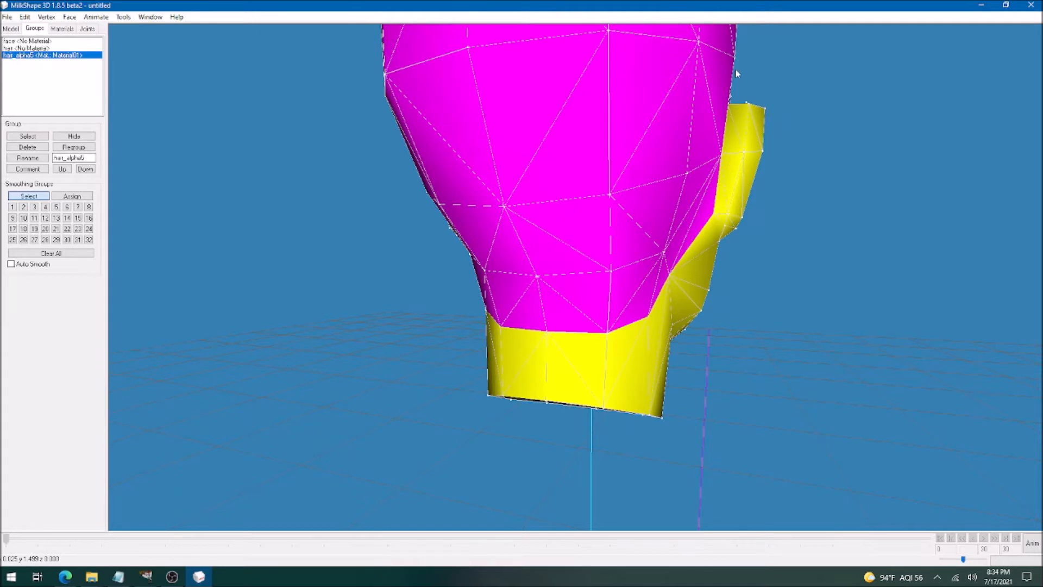
click(86, 137)
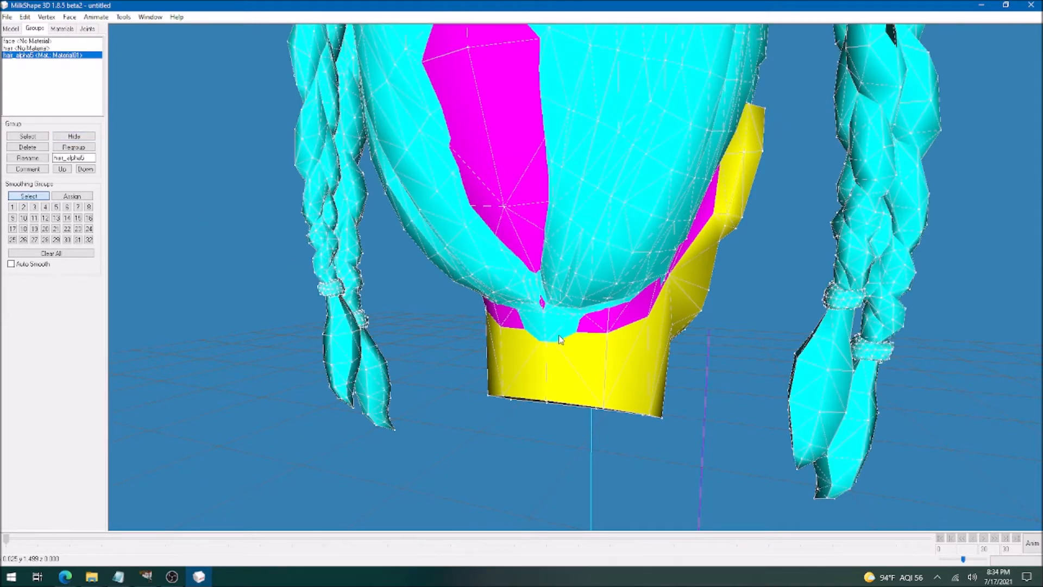
drag(561, 339, 586, 442)
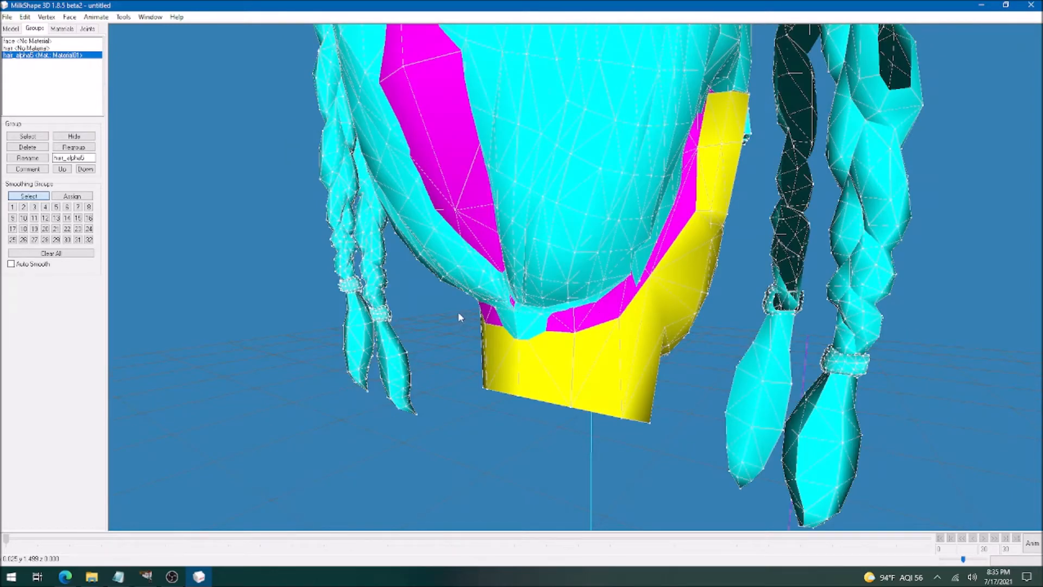
right_click(247, 185)
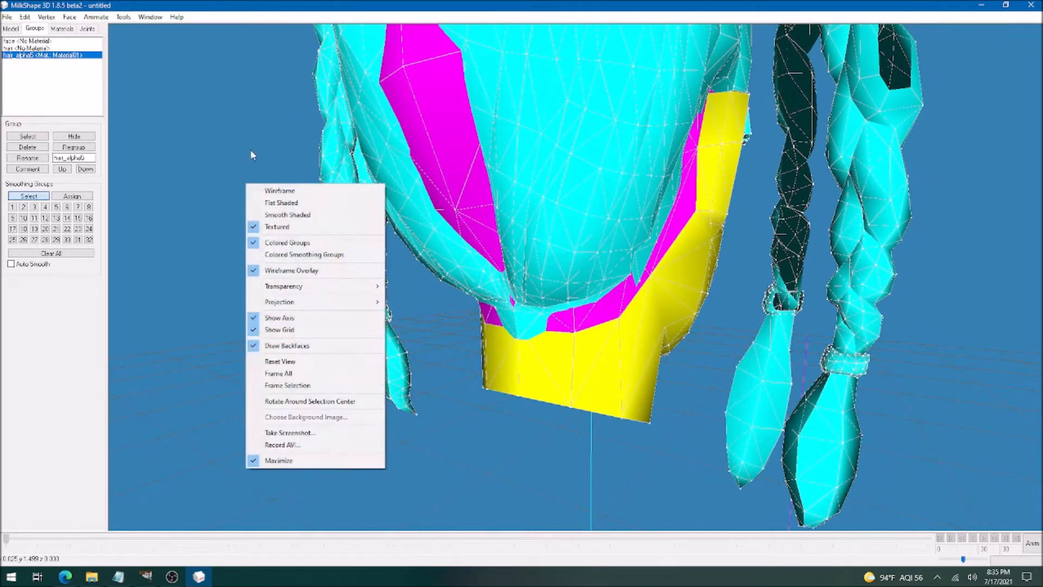
click(287, 242)
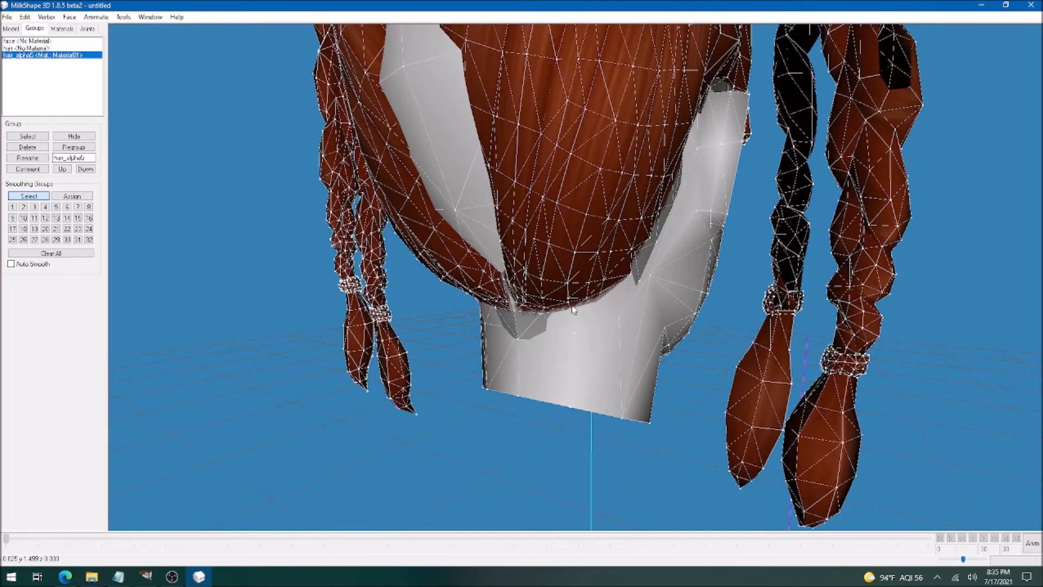
- Examine the textured hair around the nape, ears and fringe from all sides, and return to the four-viewport layout
drag(548, 312, 713, 318)
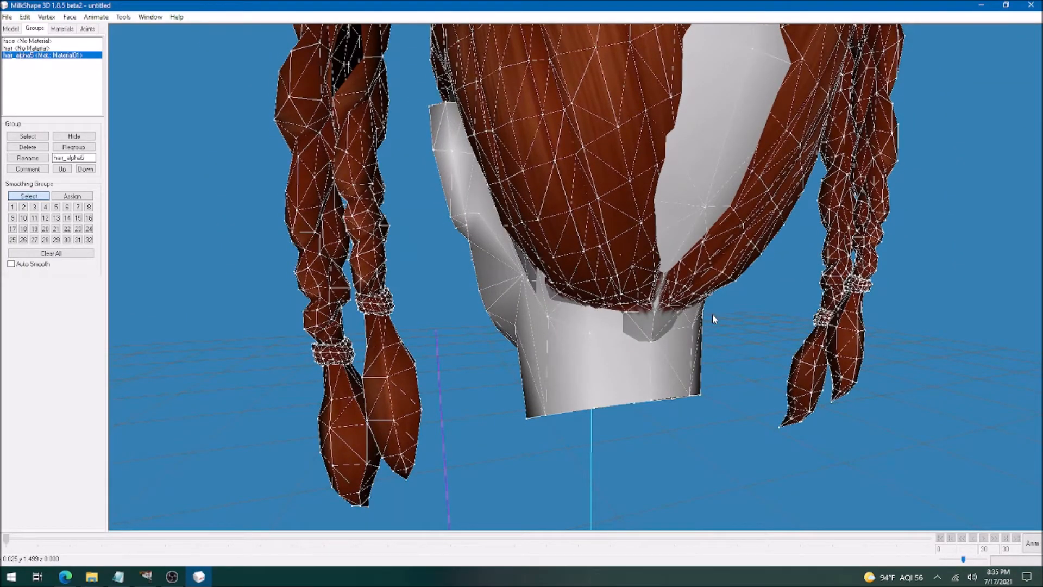
scroll(576, 294, down, 5)
drag(577, 294, 781, 283)
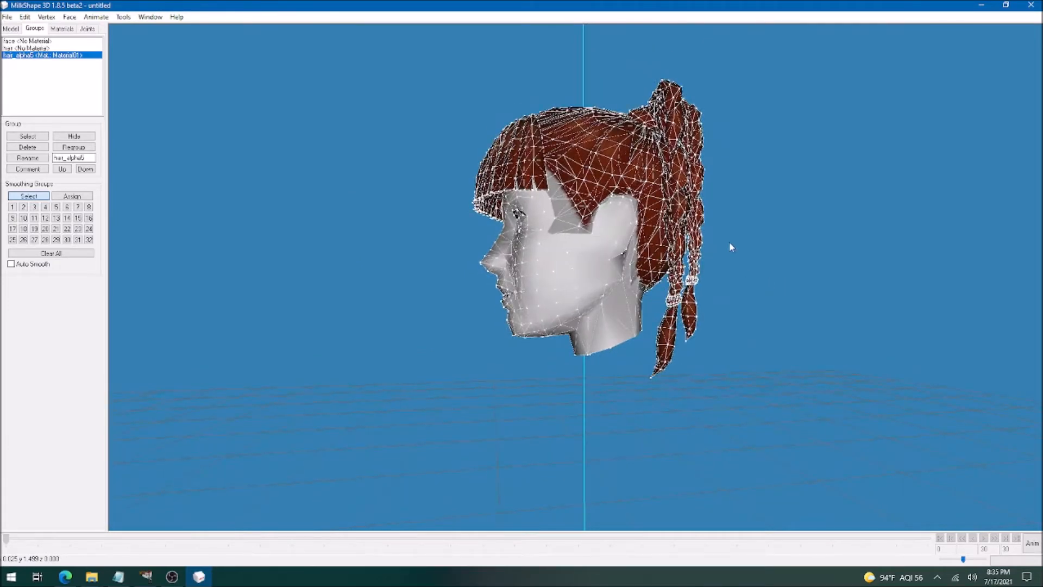
scroll(614, 231, up, 3)
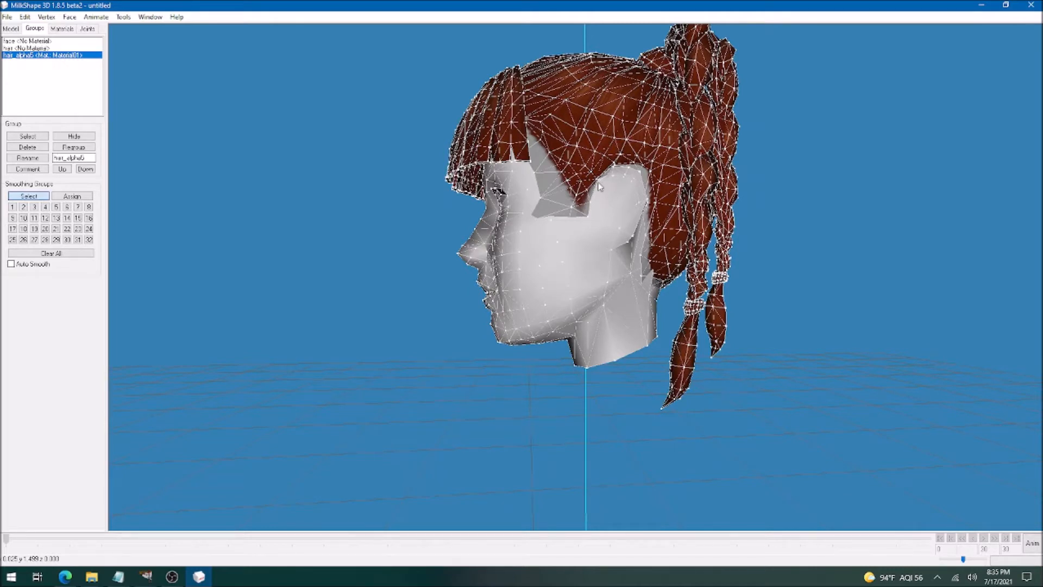
drag(601, 224, 575, 234)
scroll(575, 233, up, 1)
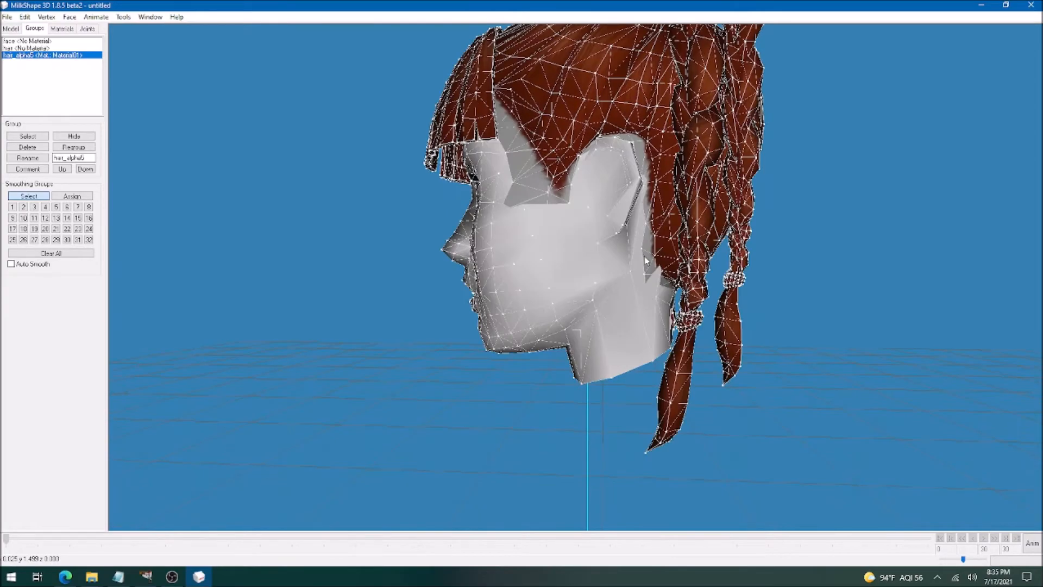
scroll(652, 263, up, 1)
drag(652, 263, 307, 264)
drag(475, 275, 365, 272)
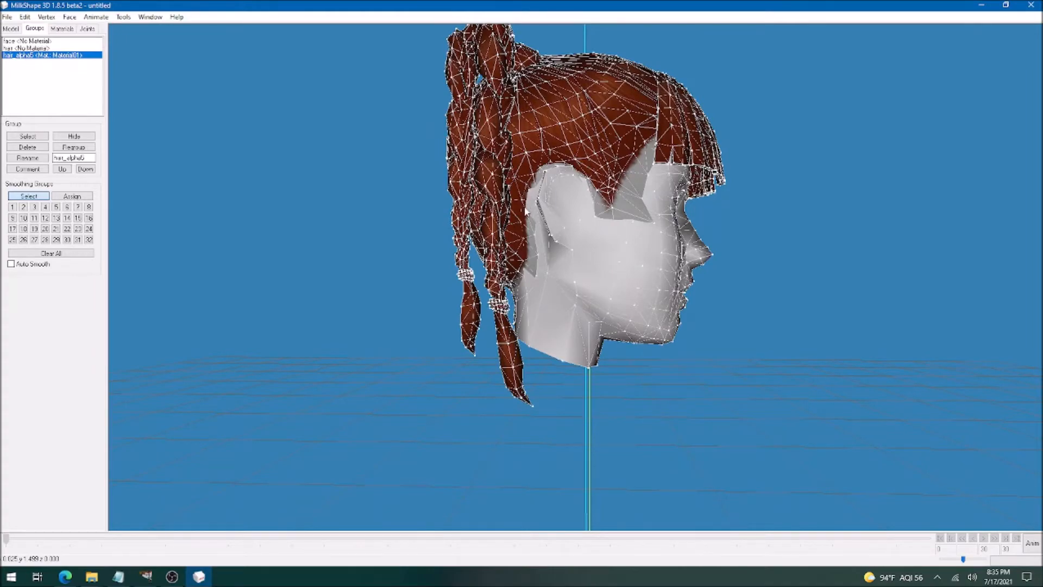
drag(652, 263, 432, 263)
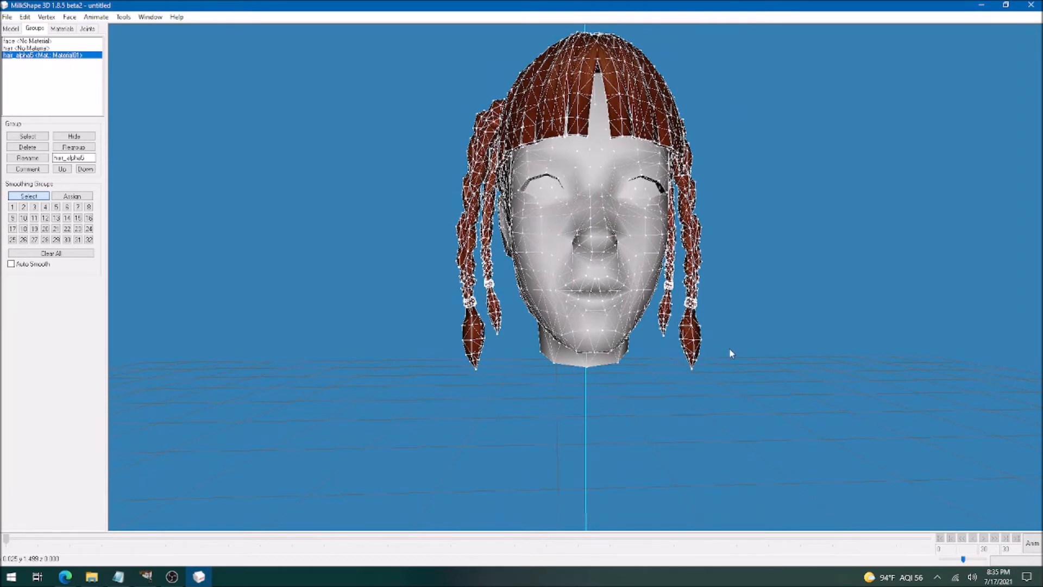
key(space)
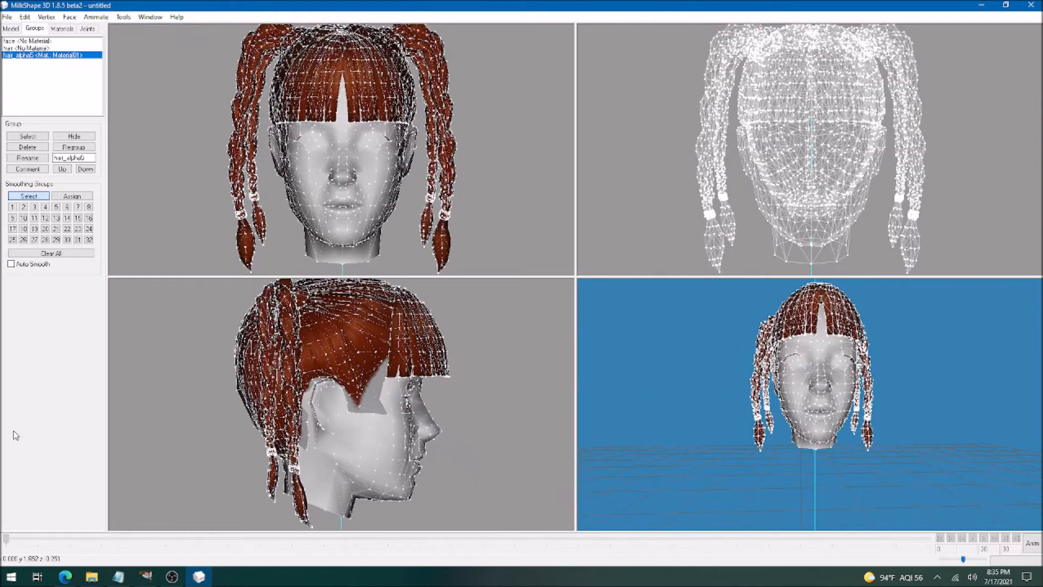
- Select the hair_alpha5 group, nudge it slightly up along Y only, and check the fit from behind
double_click(37, 56)
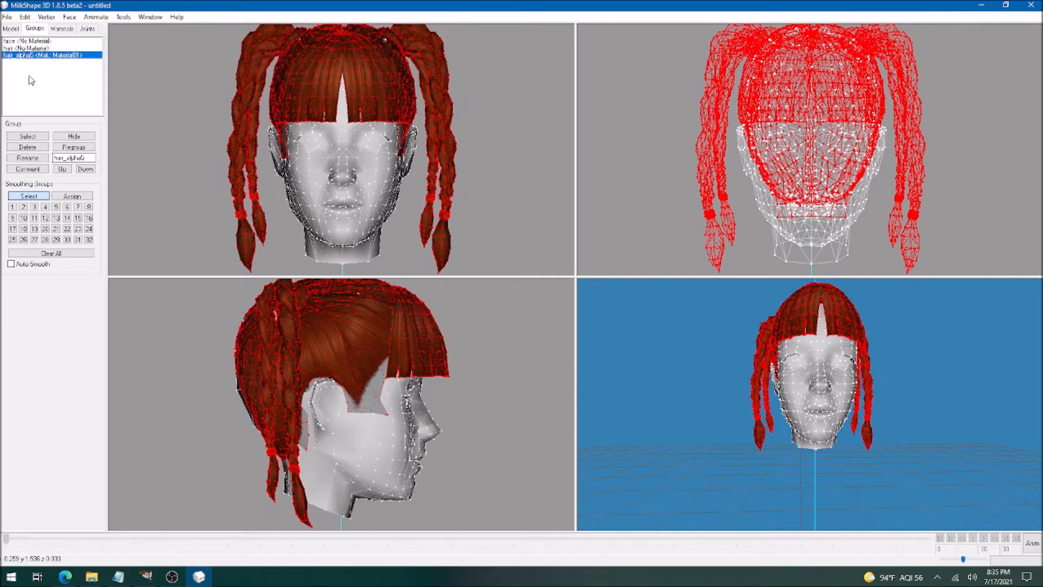
click(11, 28)
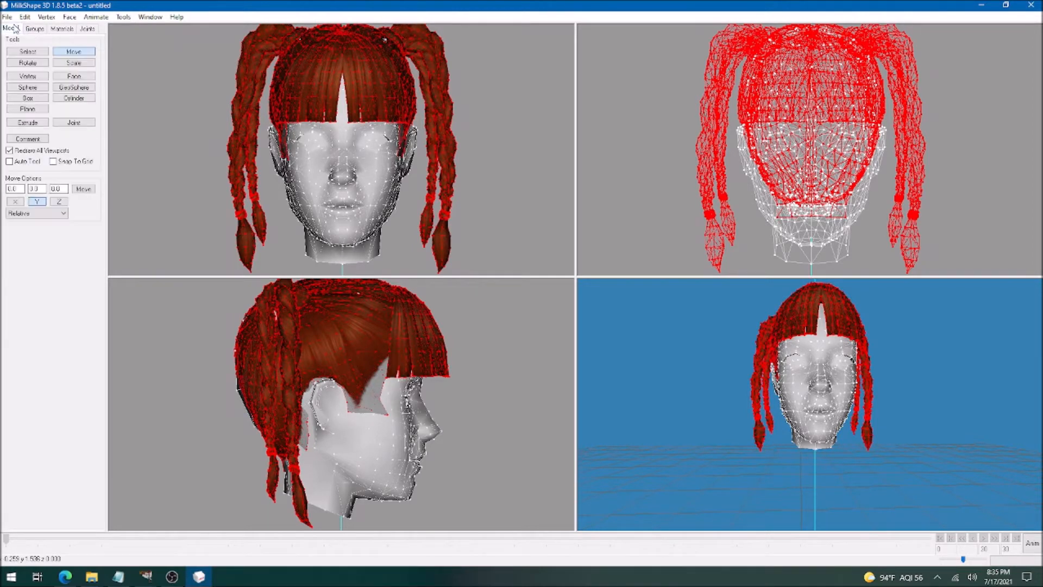
click(59, 201)
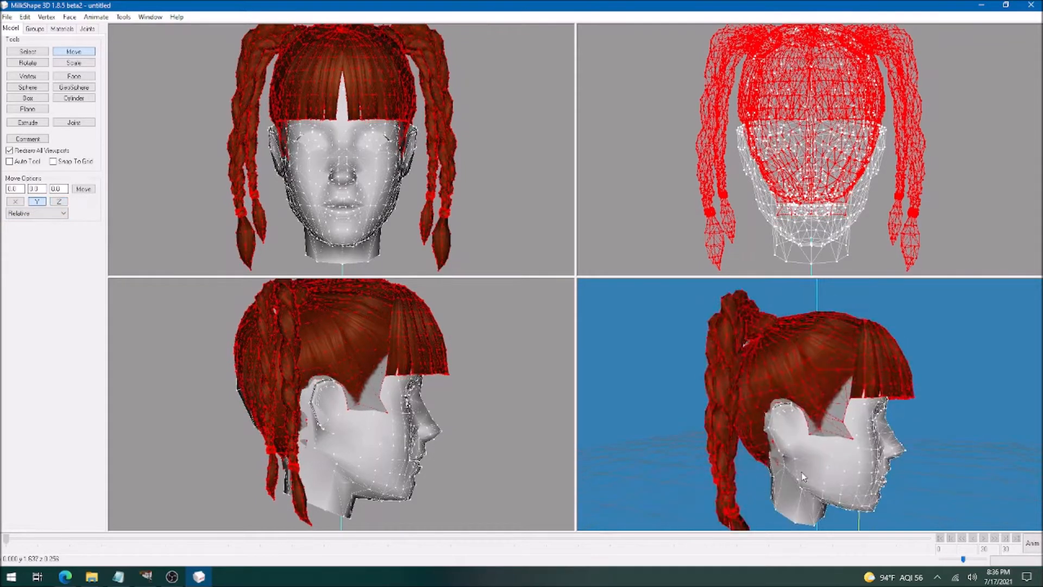
drag(801, 472, 897, 434)
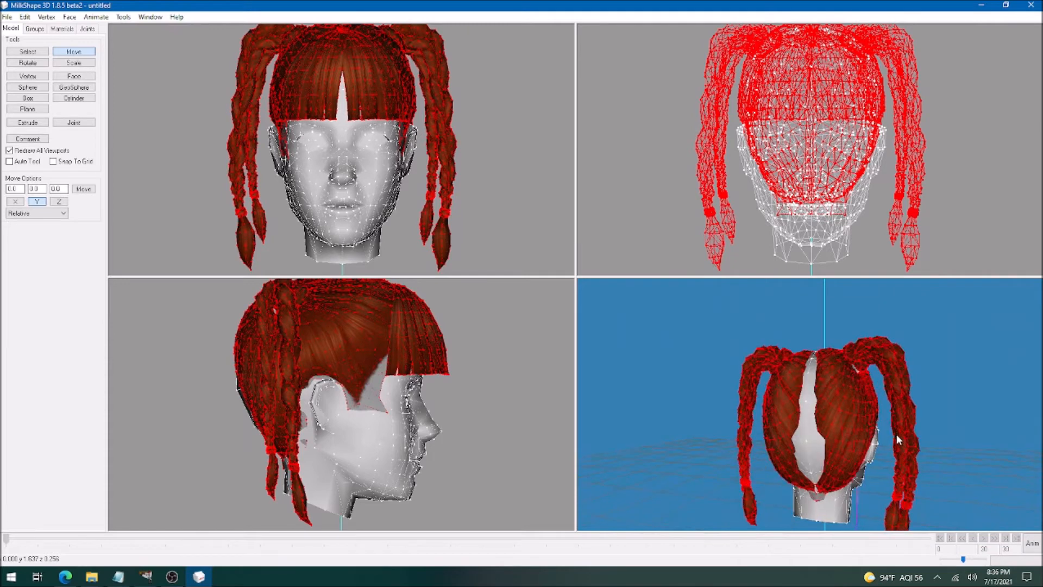
- Turn off the 3D view's wireframe overlay and inspect the parting and nape from behind
drag(855, 371, 914, 377)
drag(834, 379, 681, 406)
right_click(681, 406)
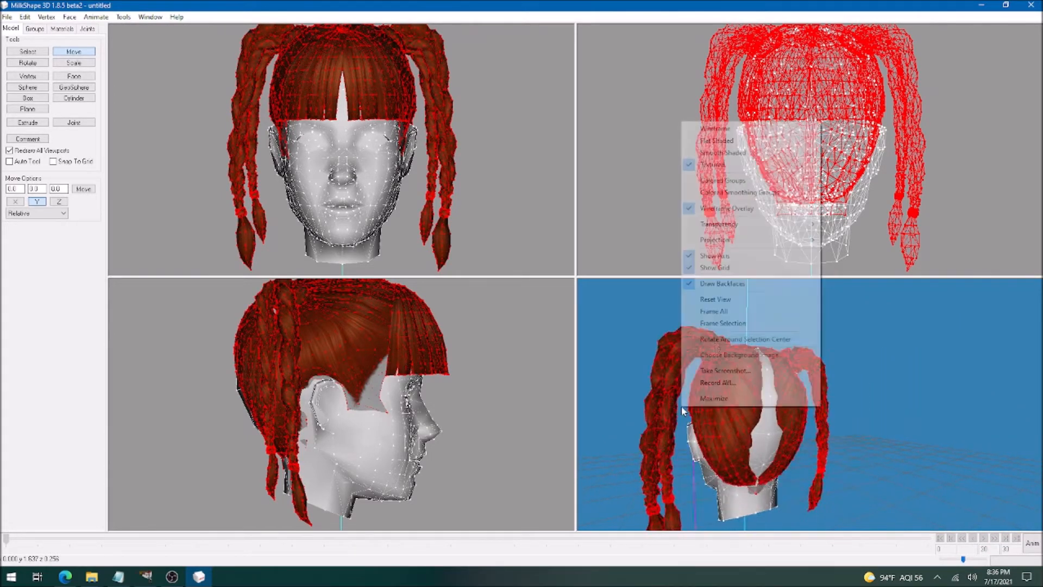
click(726, 208)
drag(739, 436, 947, 403)
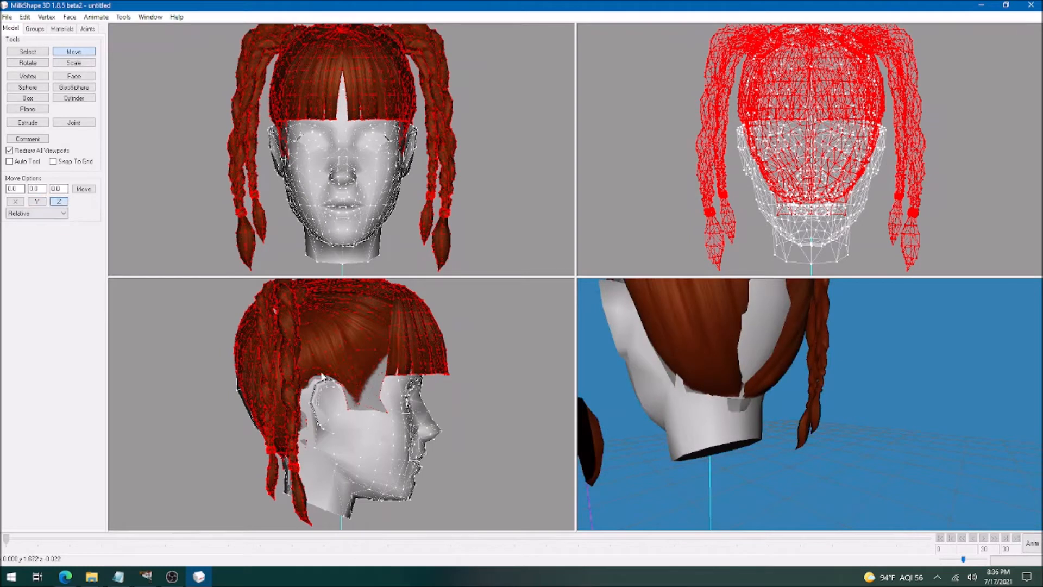
- Nudge the selected hair mesh slightly backward along Z only and check the fit around the ear
drag(322, 373, 320, 373)
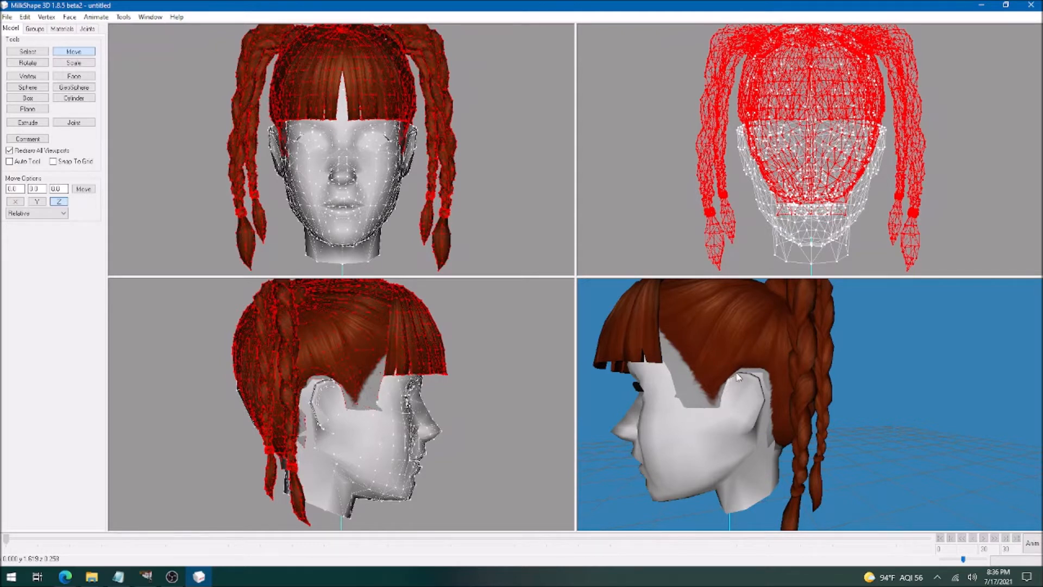
drag(785, 445, 752, 386)
scroll(747, 446, down, 5)
scroll(747, 445, up, 5)
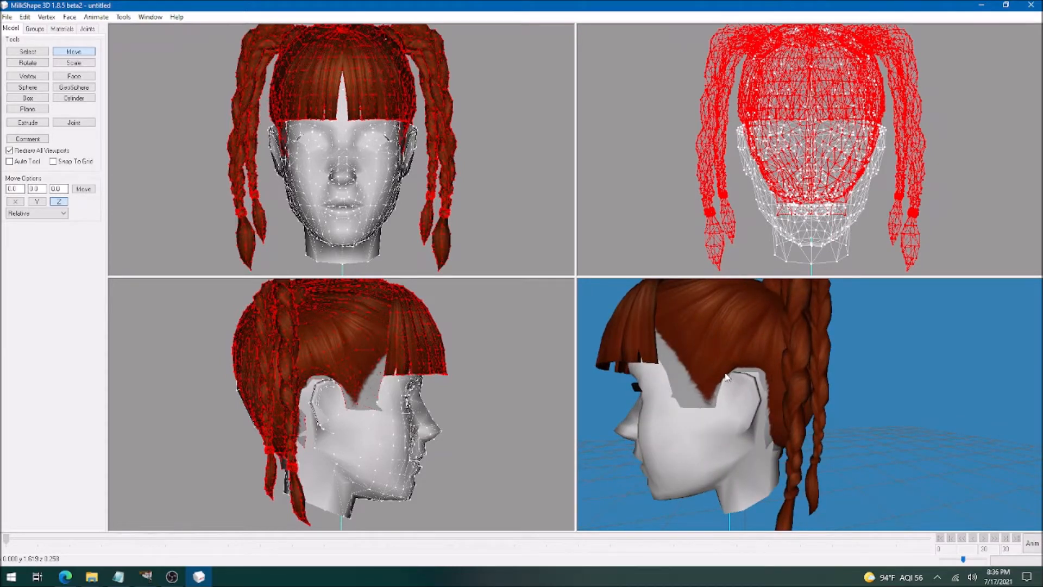
drag(537, 198, 516, 196)
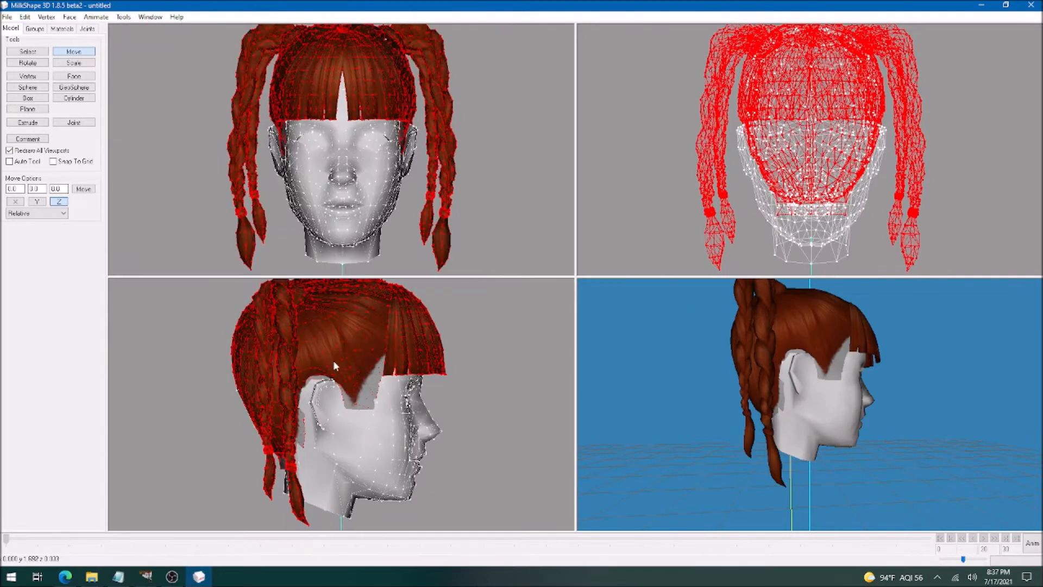
- Select only the vertices around the ear, frame them in the side view, and hide the face group
click(27, 52)
click(510, 131)
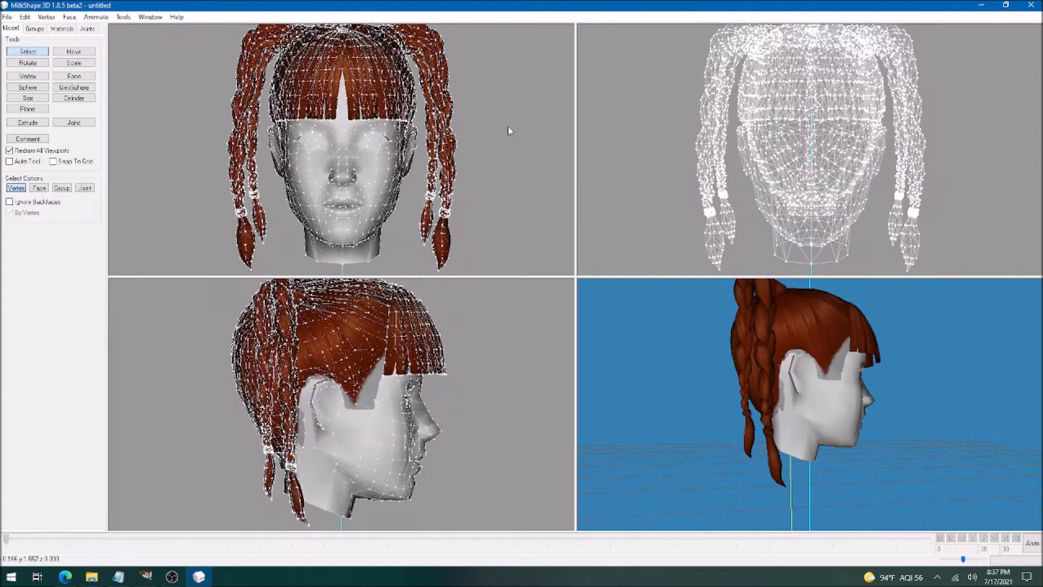
drag(286, 375, 330, 435)
right_click(308, 432)
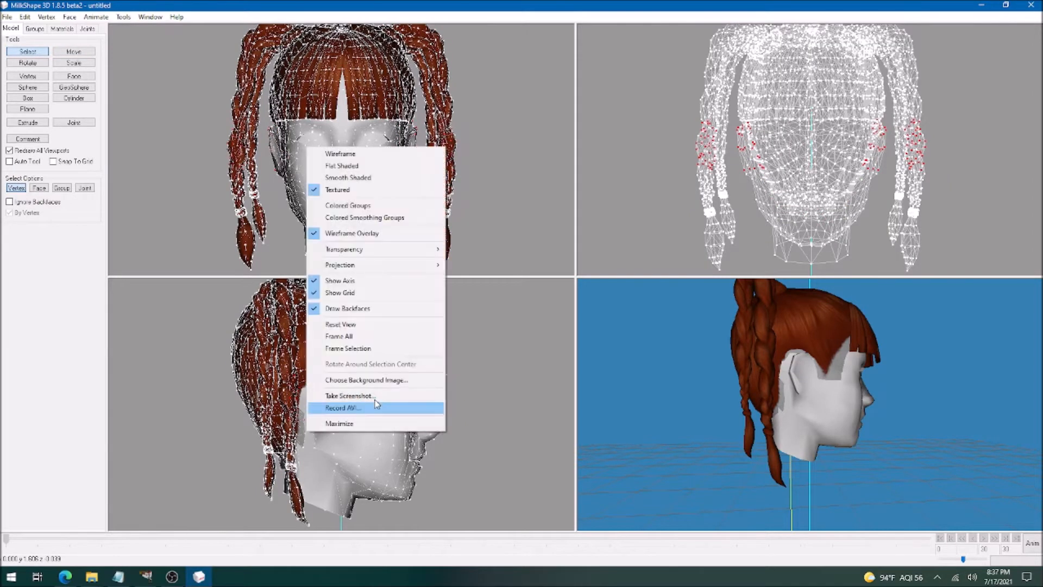
click(348, 349)
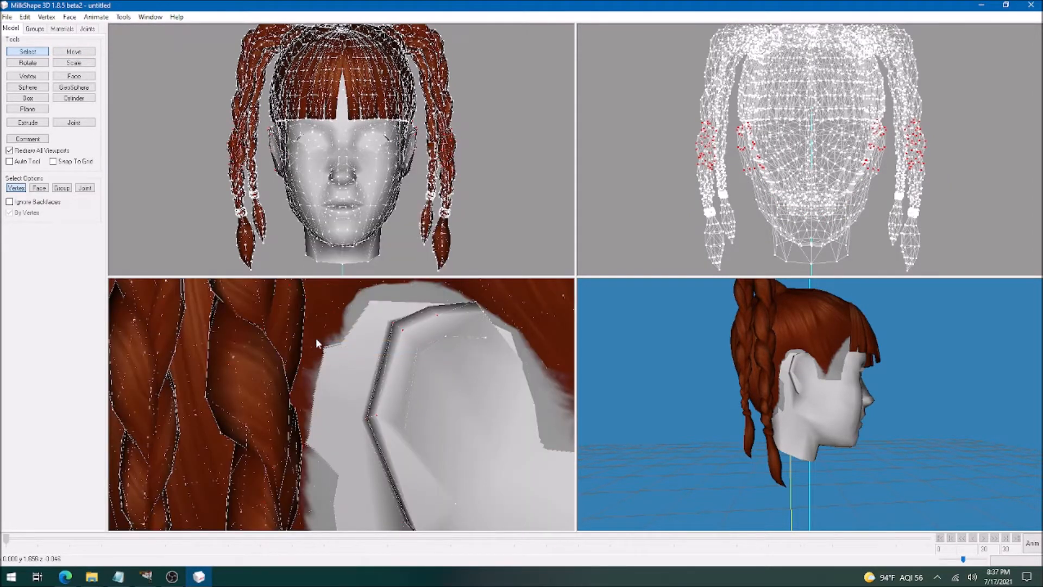
click(35, 29)
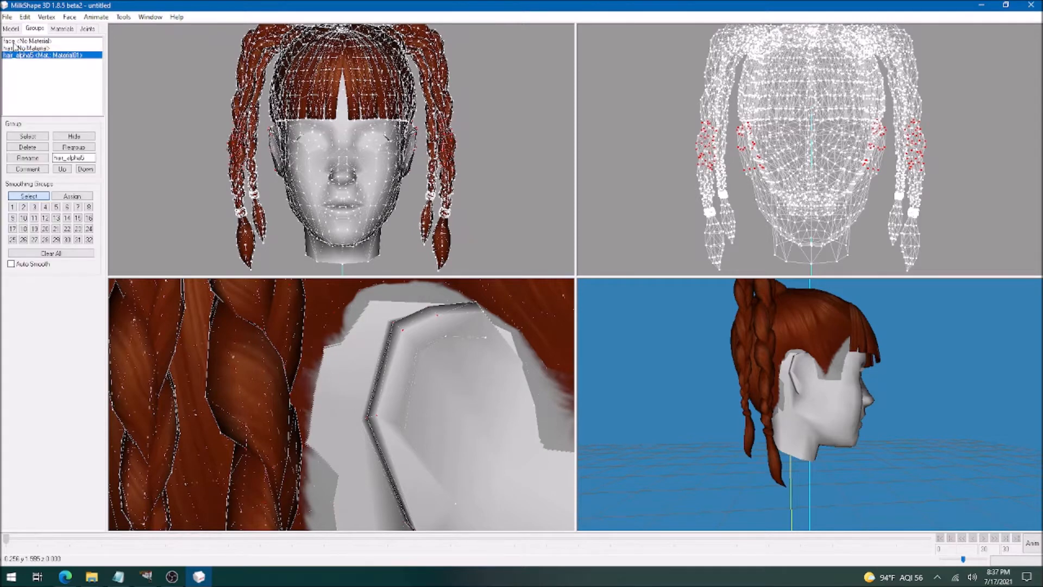
click(15, 42)
click(62, 136)
- Reselect only the scalp vertices near the ear, compare with the hair group hidden and shown, and nudge them slightly along X only
click(36, 49)
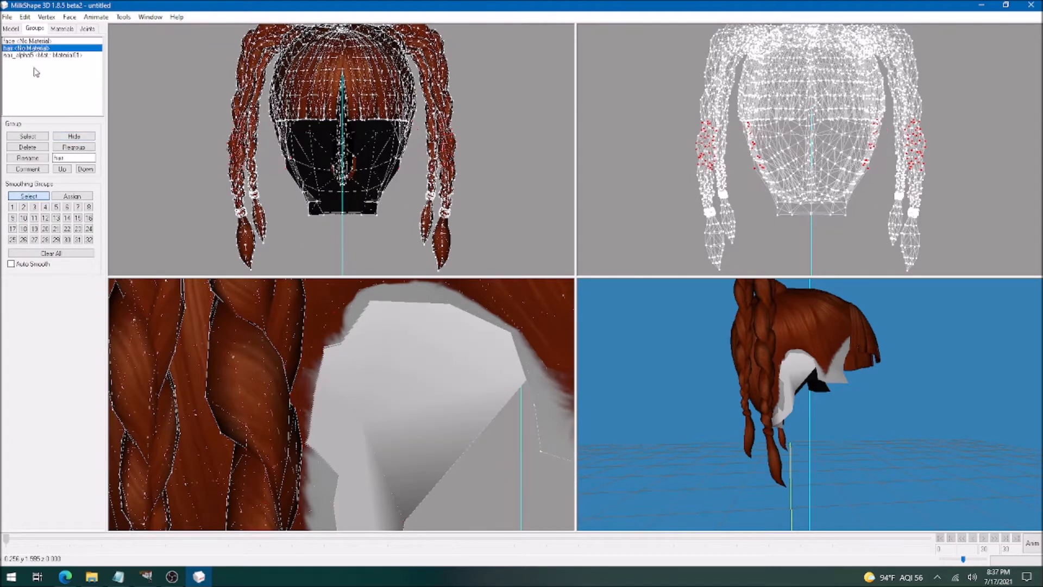
click(75, 136)
click(360, 446)
drag(342, 390, 371, 413)
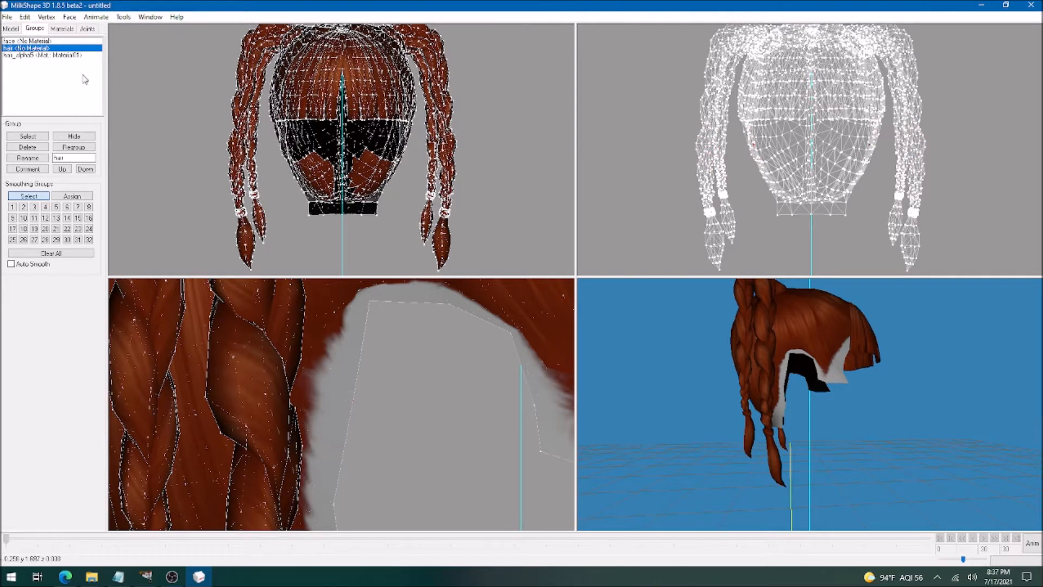
click(60, 139)
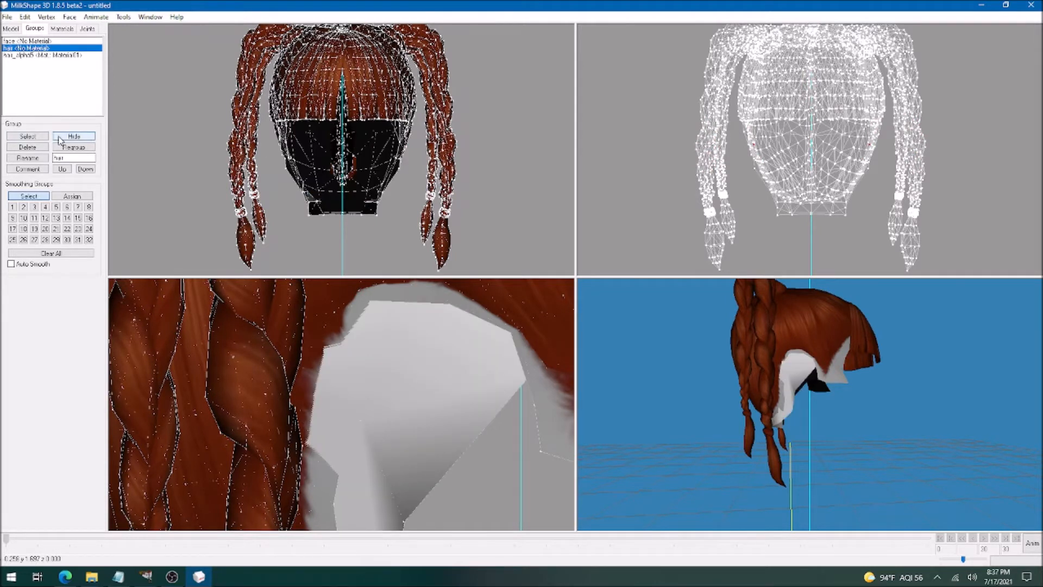
click(73, 52)
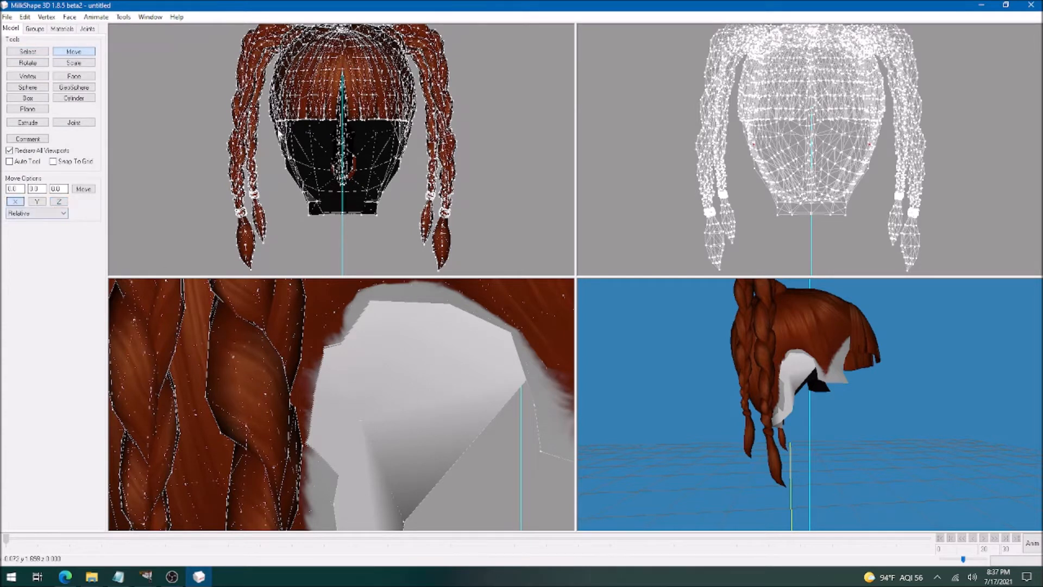
drag(279, 131, 277, 133)
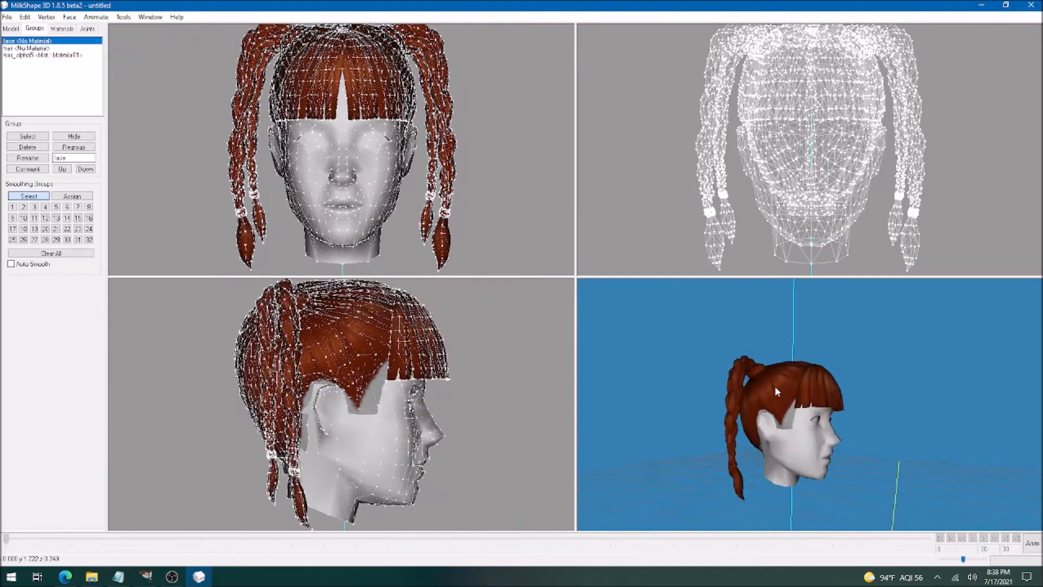
- Examine the textured hair around the fringe, ears and back of the head in the 3D view
scroll(702, 393, up, 3)
drag(775, 386, 625, 389)
scroll(706, 392, down, 4)
drag(739, 412, 785, 442)
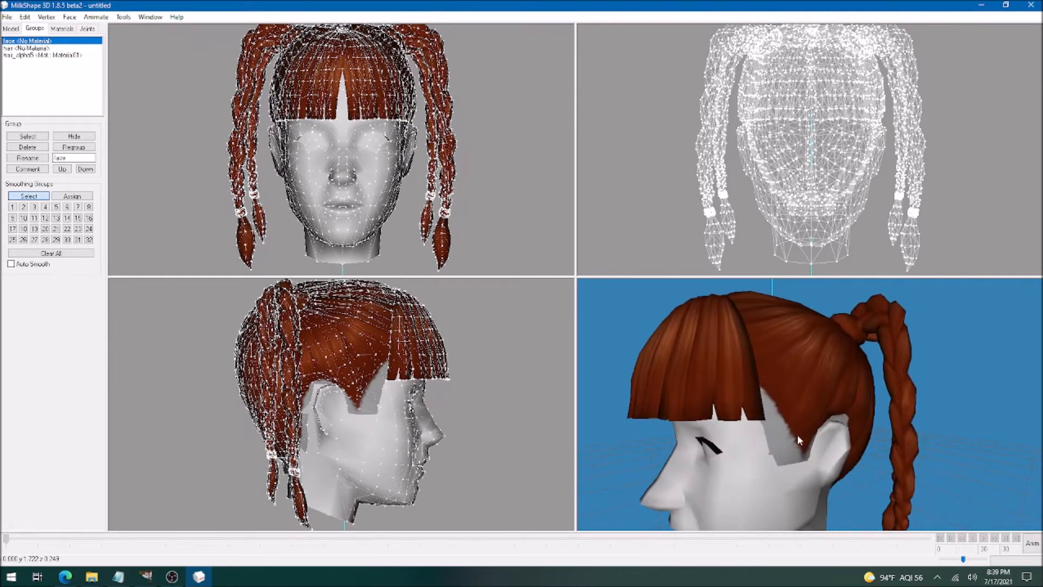
drag(789, 423, 679, 422)
drag(849, 428, 809, 432)
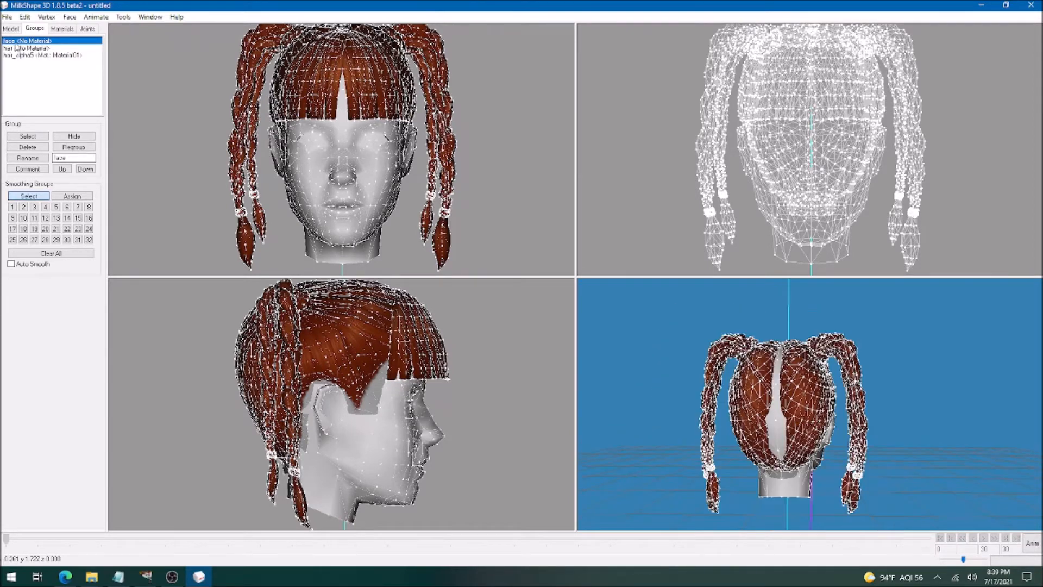
- Box-select the vertices along the back of the head, then hide hair_alpha5 and briefly the face group to check the selected scalp vertices
click(11, 28)
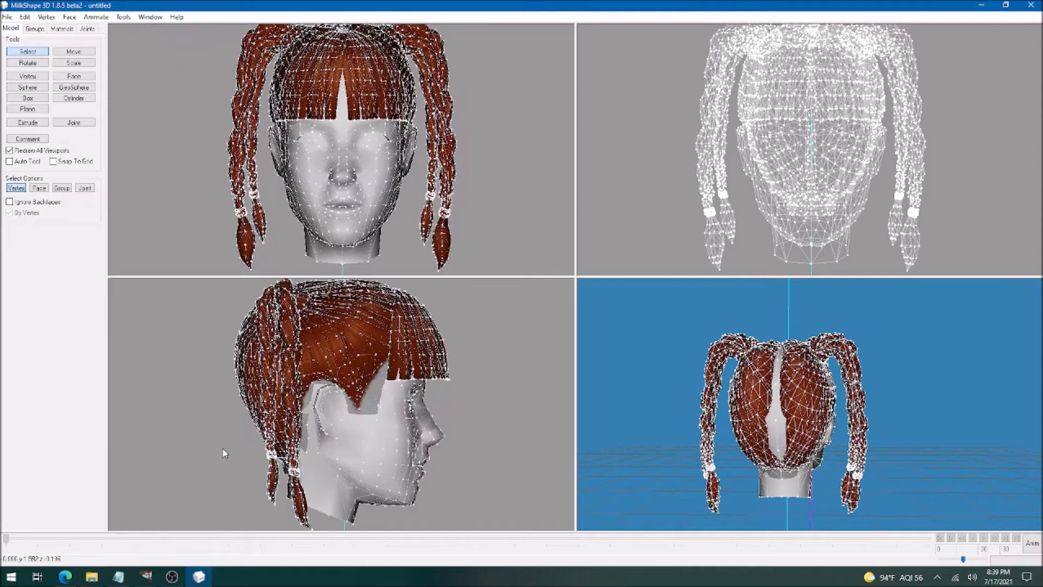
drag(222, 448, 295, 255)
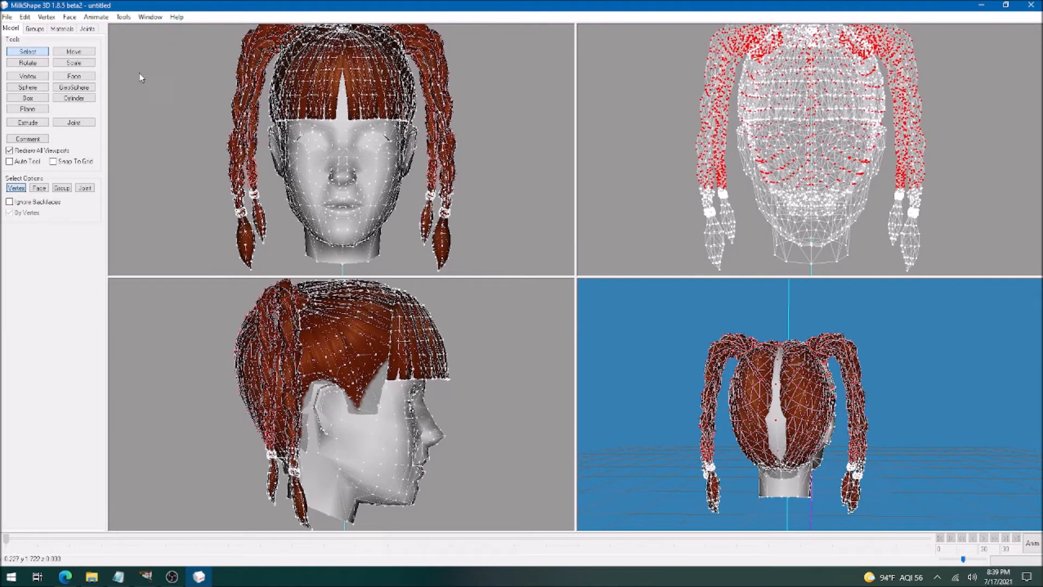
click(35, 29)
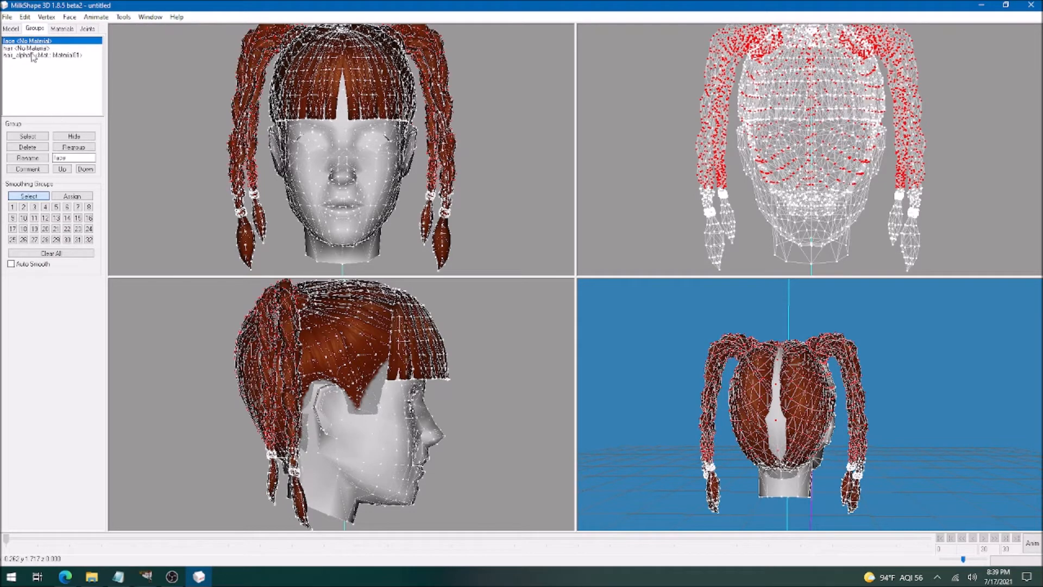
click(35, 55)
click(71, 137)
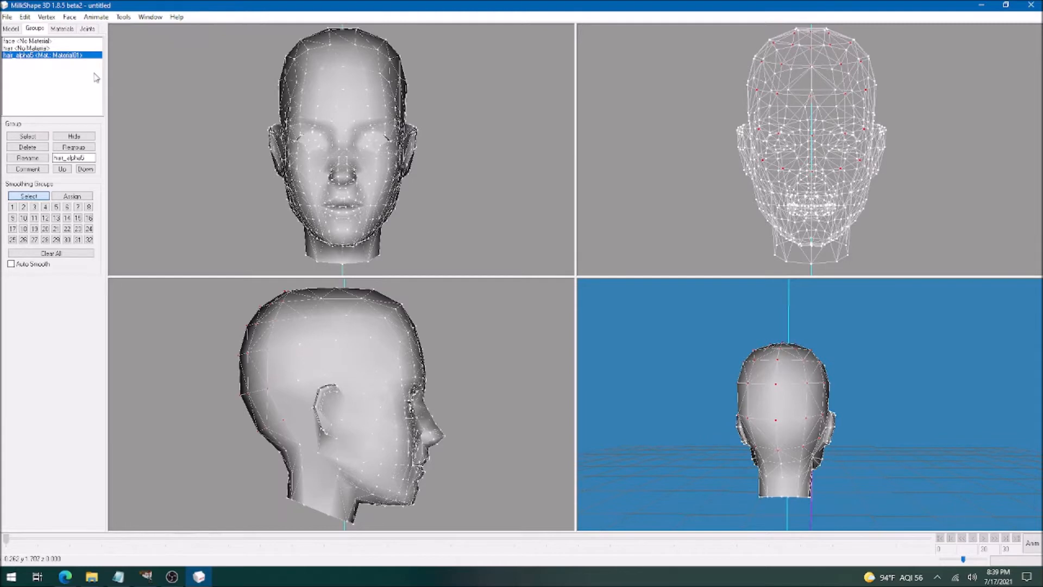
click(51, 42)
click(77, 140)
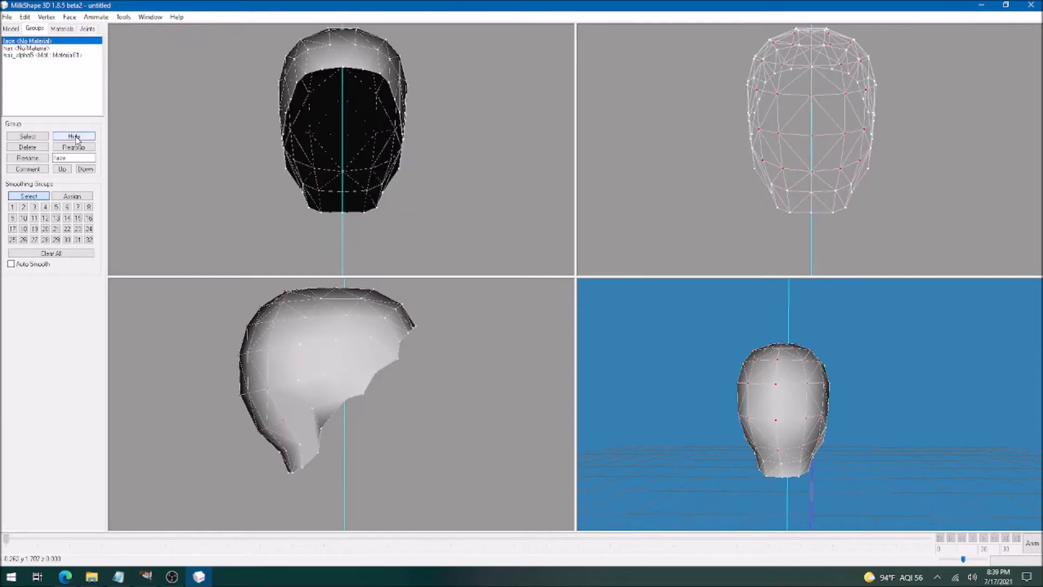
click(77, 140)
- Show hair_alpha5 again, move the selected scalp vertices slightly forward along Z only, and check the parting from behind and the side
click(13, 29)
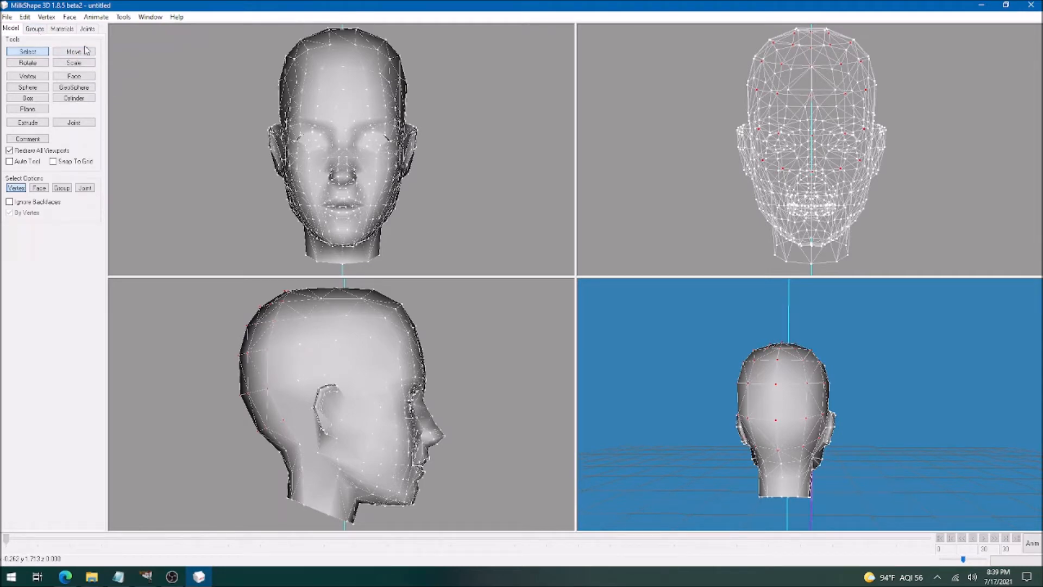
click(34, 28)
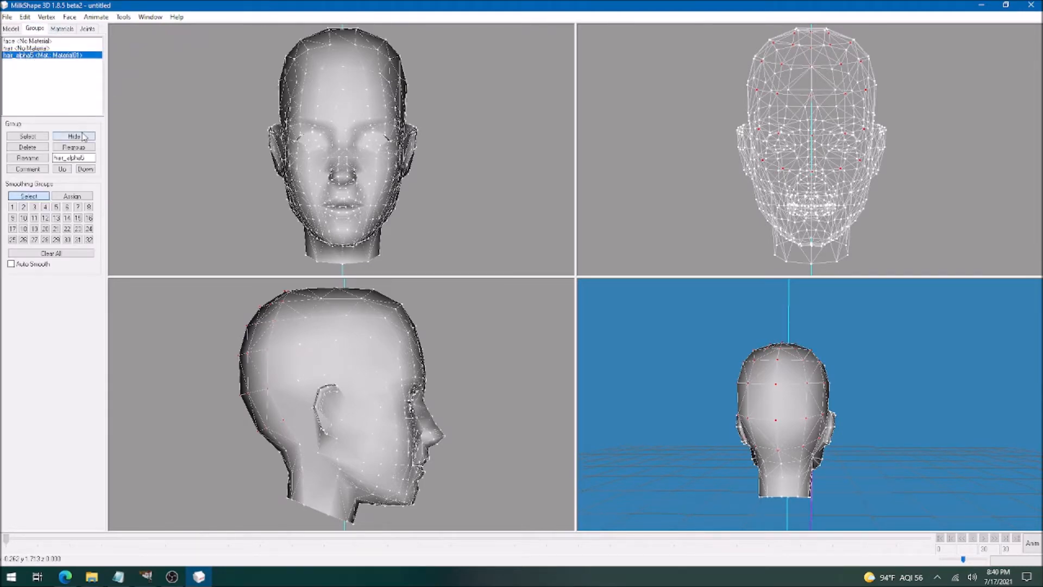
click(83, 137)
click(12, 29)
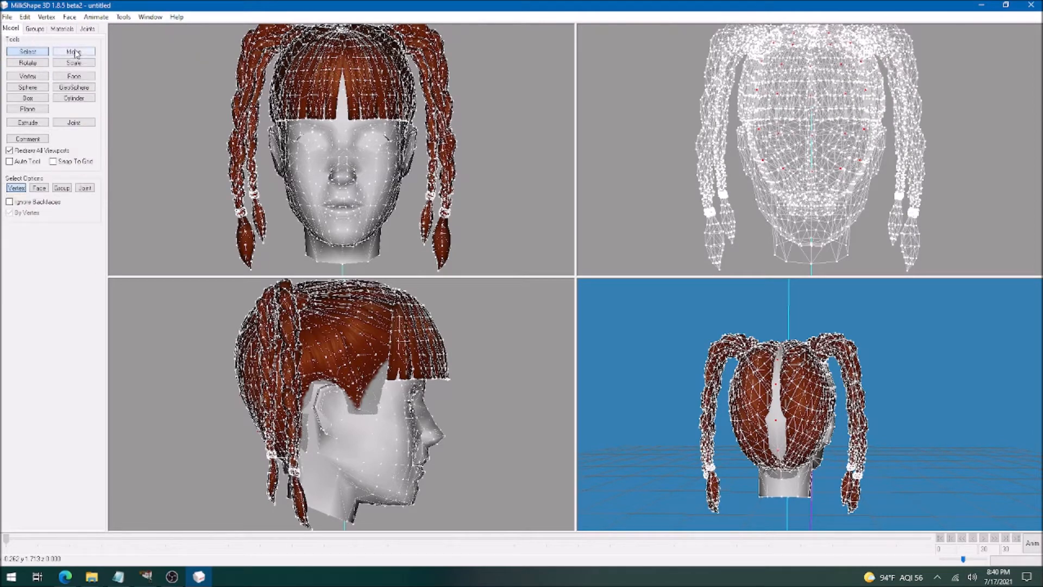
click(75, 52)
click(19, 203)
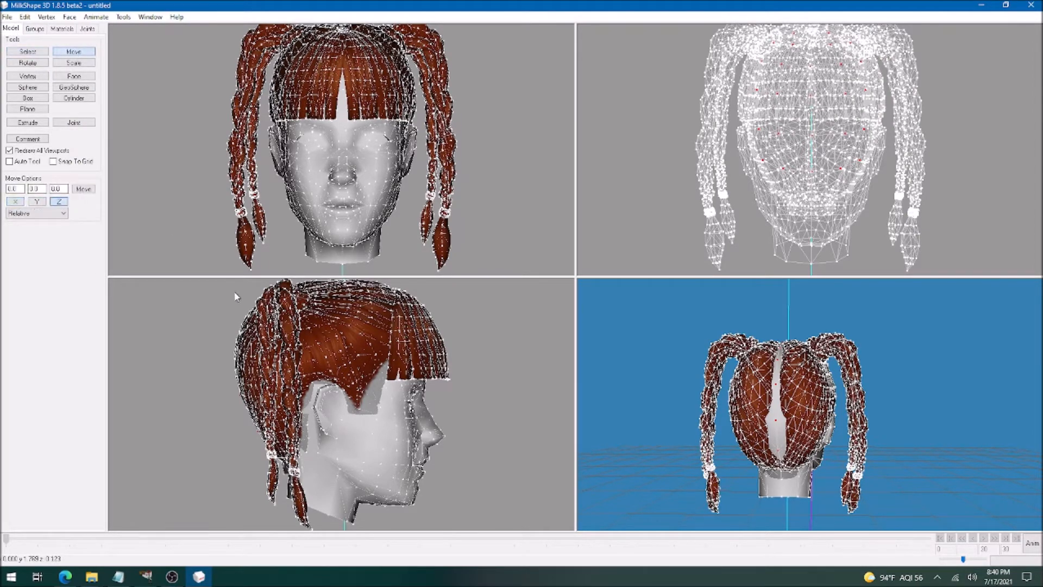
drag(724, 417, 728, 419)
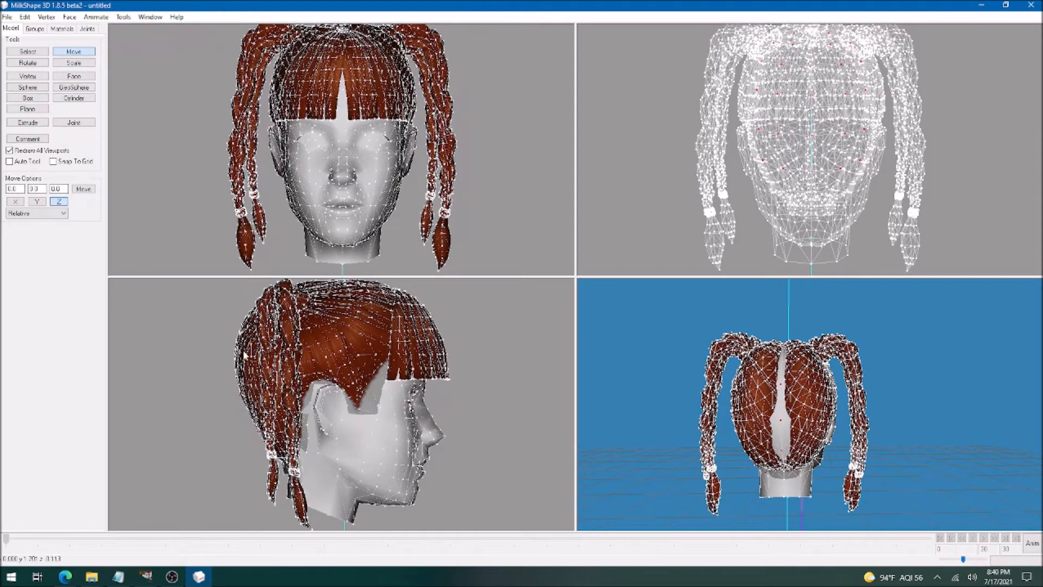
drag(243, 356, 251, 354)
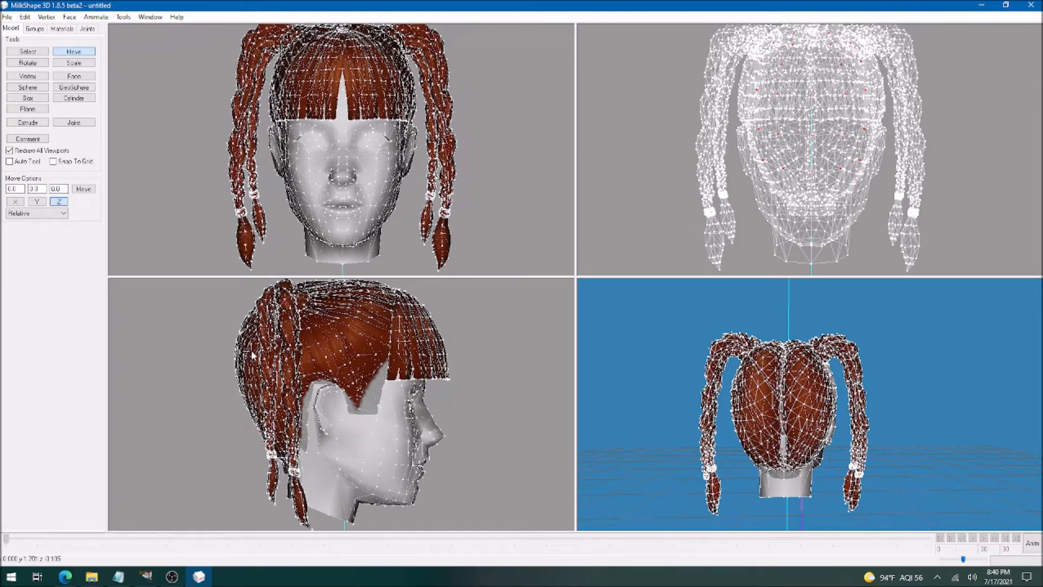
scroll(786, 439, up, 3)
drag(787, 439, 791, 441)
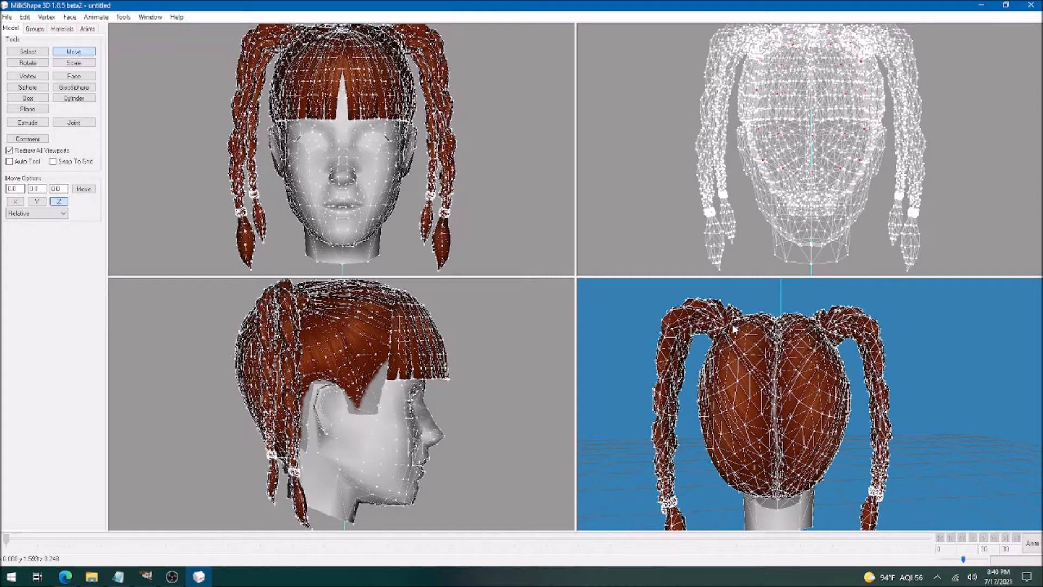
drag(734, 329, 739, 377)
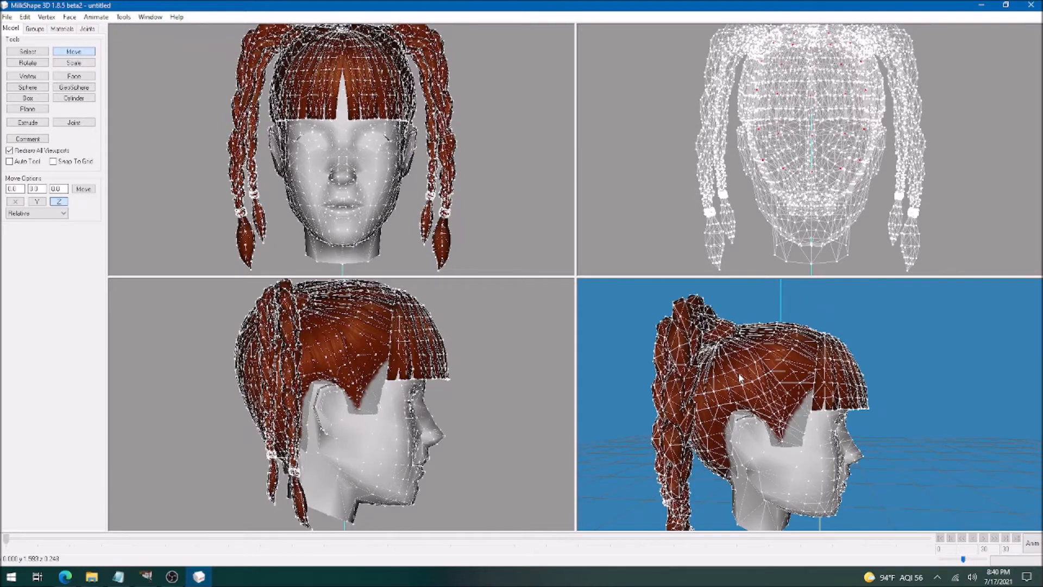
scroll(738, 376, up, 5)
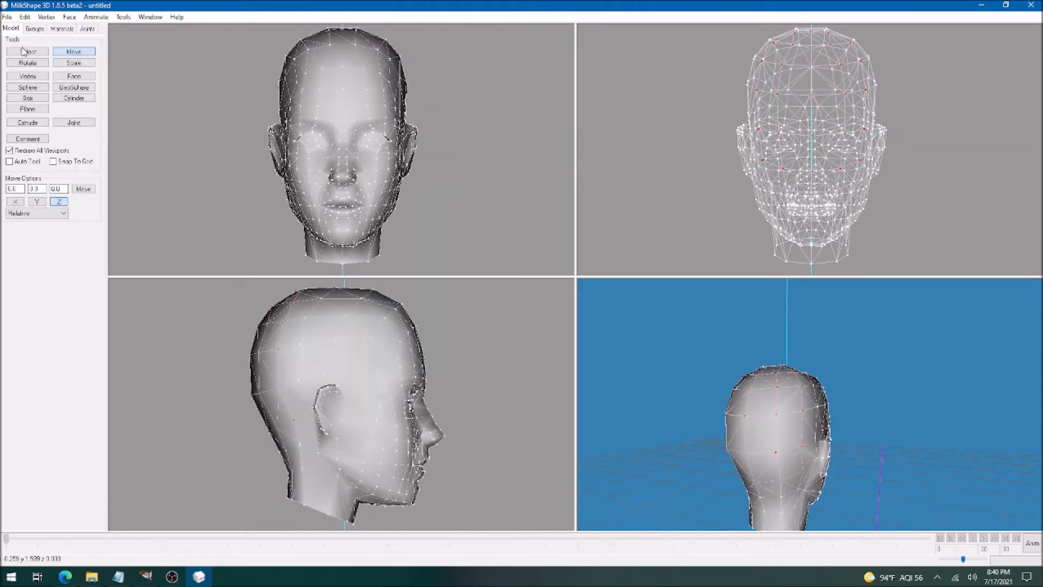
- Show the hair_alpha5 group and inspect the head from several sides with colored groups in the 3D view
click(25, 51)
click(34, 28)
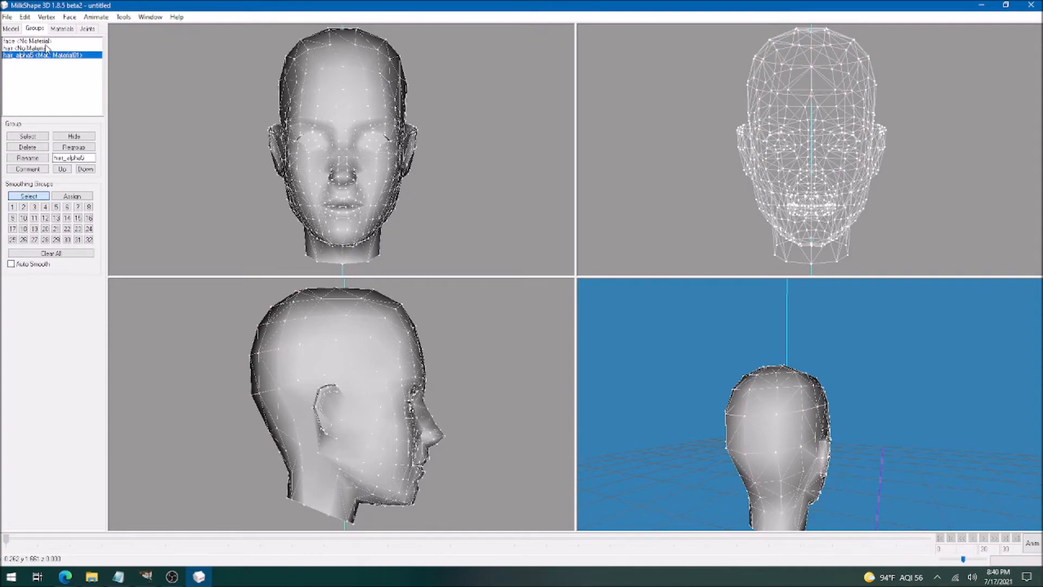
click(71, 134)
drag(892, 377, 772, 380)
right_click(772, 378)
click(799, 155)
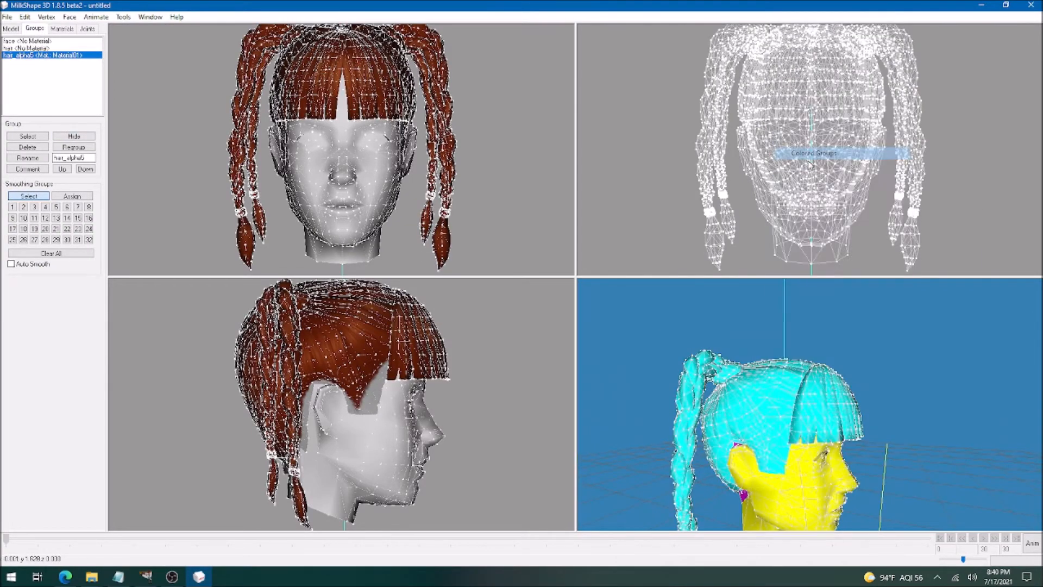
drag(769, 402, 865, 441)
drag(662, 420, 848, 419)
- Delete the face group and check the comment of the hair group
click(30, 42)
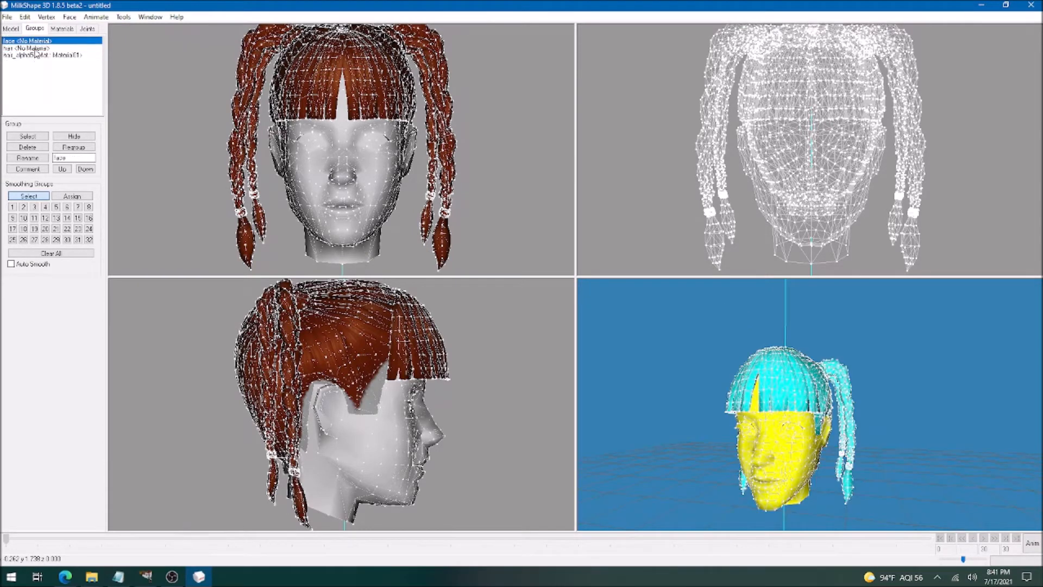
click(40, 149)
click(28, 169)
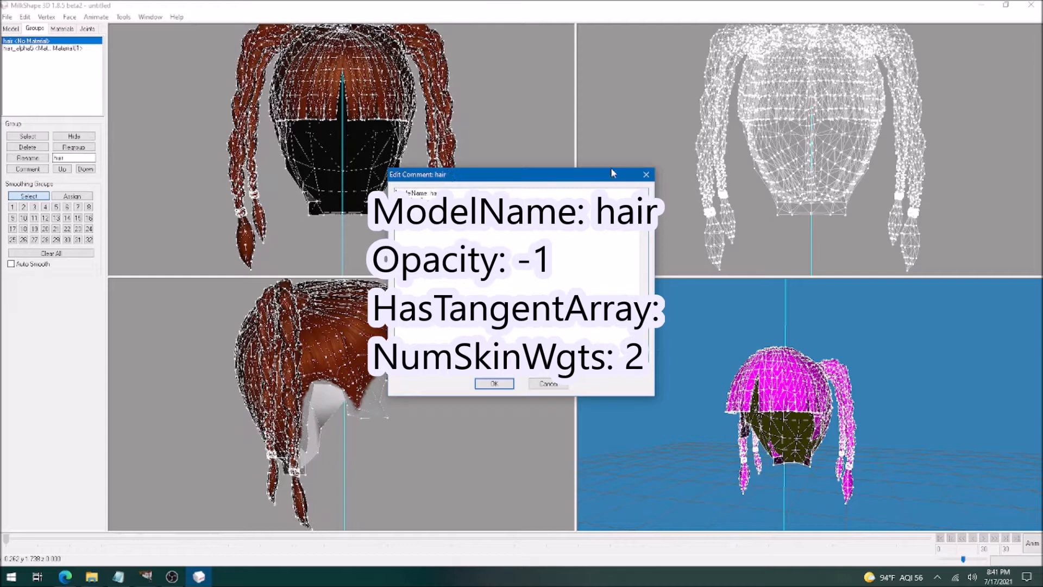
click(646, 175)
- Fill the hair_alpha5 group's comment with the code lines copied from Notepad: ModelName: hair_alpha5, Opacity: 5, HasTangentArray: and NumSkinWgts: 3
click(33, 48)
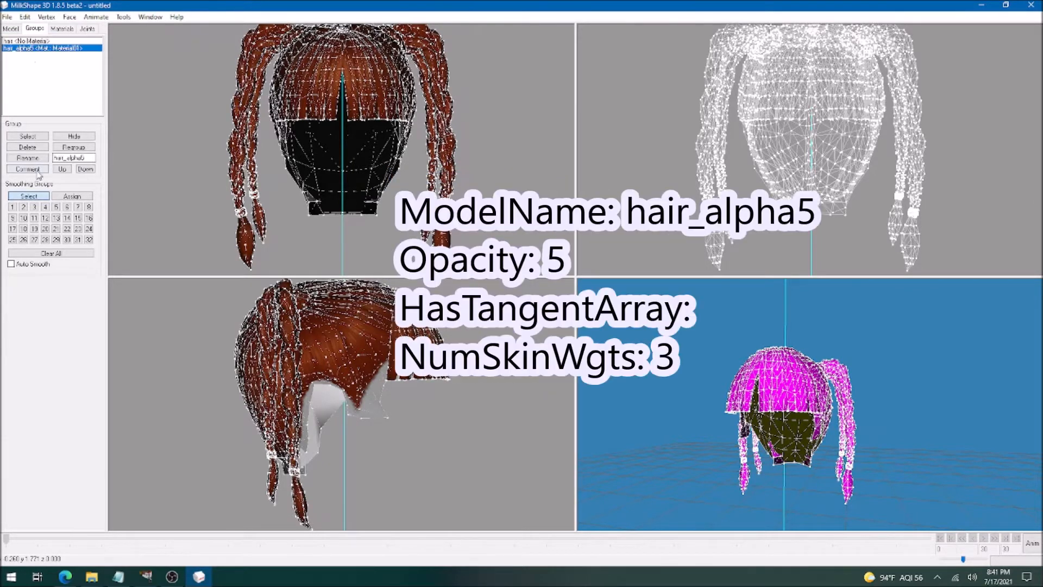
click(38, 172)
mouse_move(128, 581)
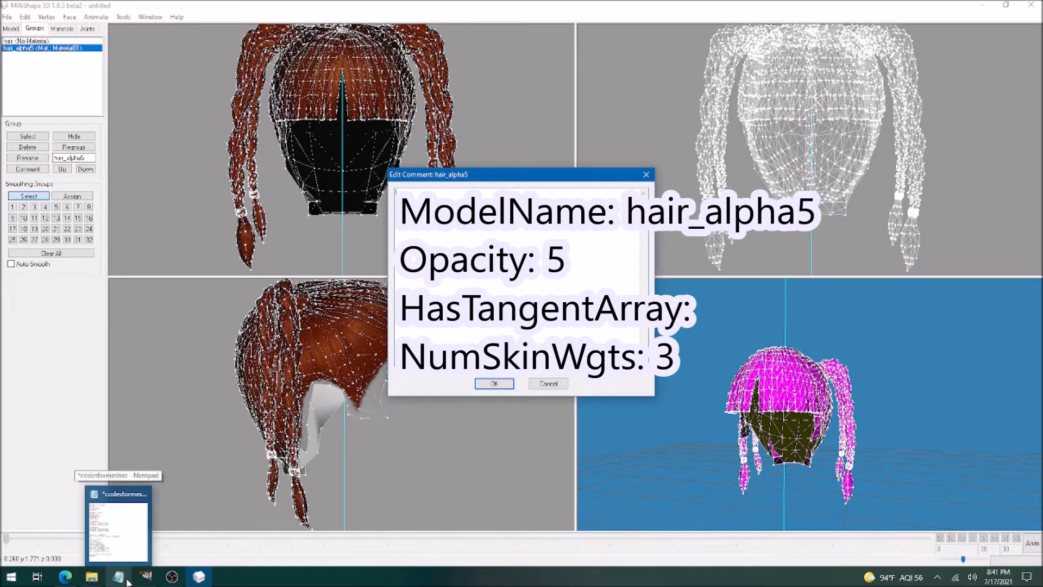
click(127, 581)
drag(536, 217, 474, 186)
key(ctrl+c)
click(412, 230)
key(ctrl+v)
click(494, 383)
- Export the hair with Sims2 UniMesh Exporter V4.09 as billieTF_gmdc in the dogsill_billiebraids folder
click(10, 18)
mouse_move(38, 107)
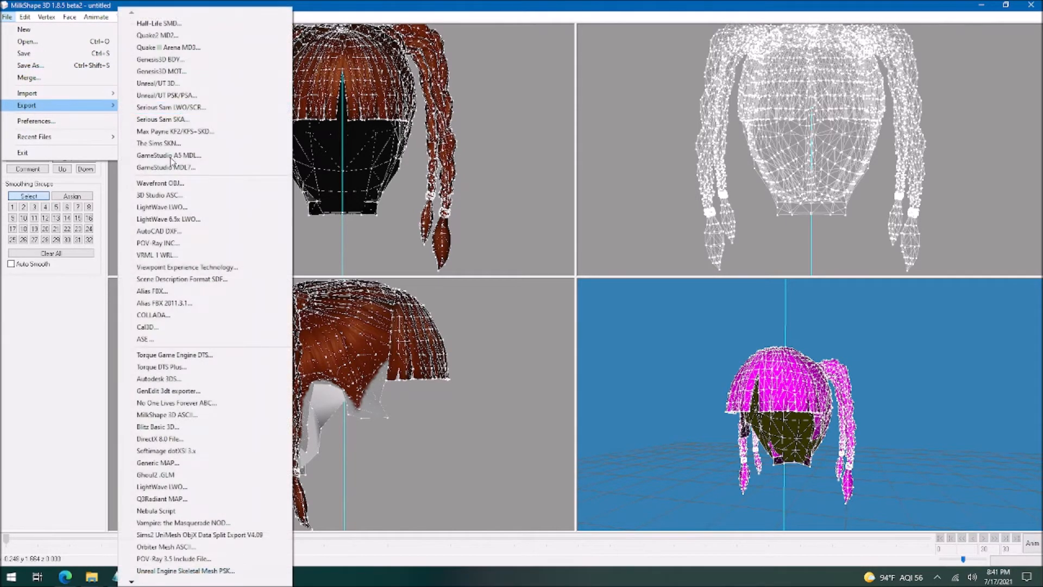
scroll(171, 161, down, 4)
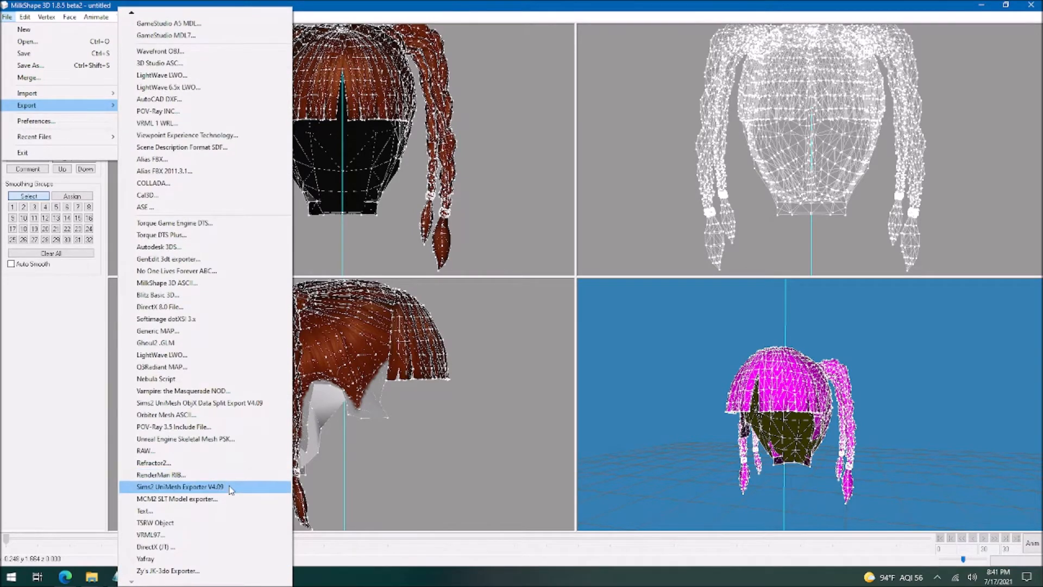
click(229, 486)
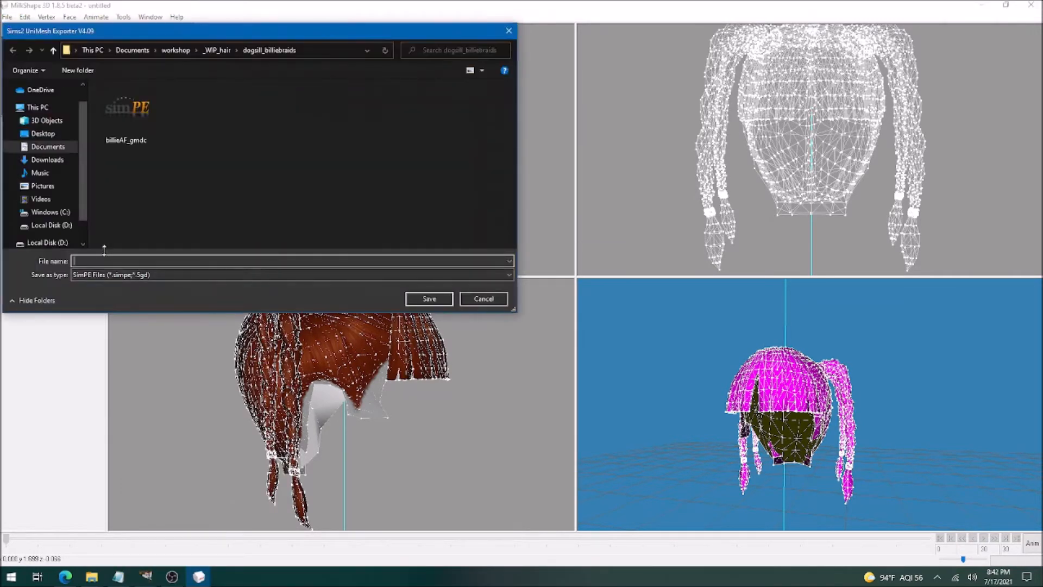
click(126, 111)
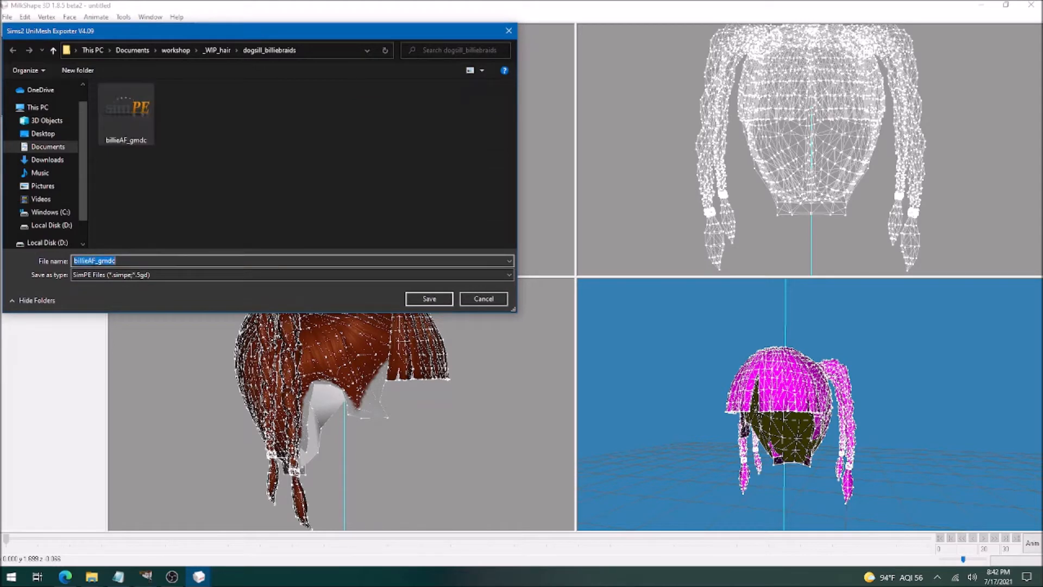
click(92, 261)
key(BackSpace)
text(T)
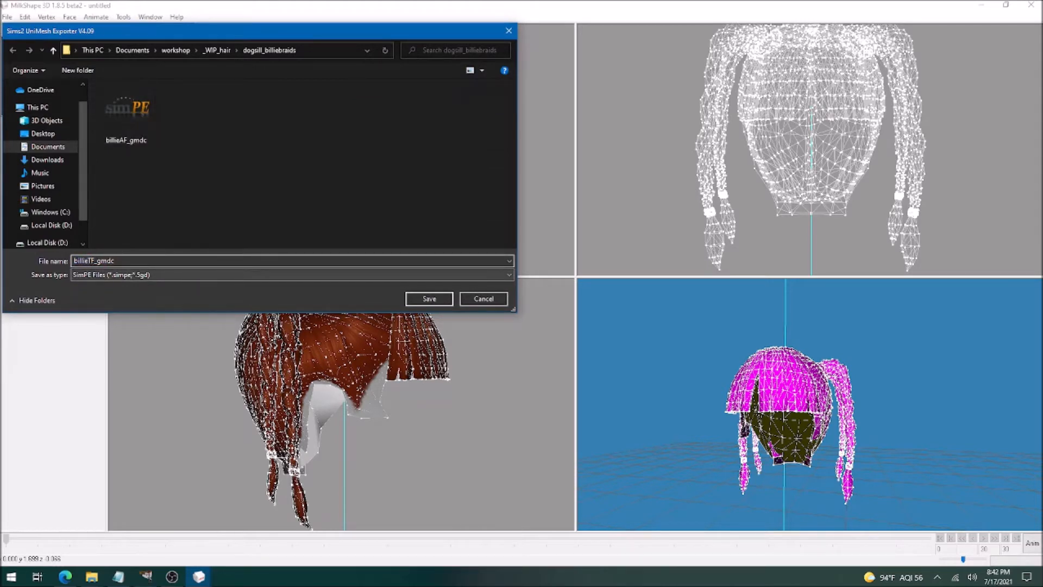
click(438, 300)
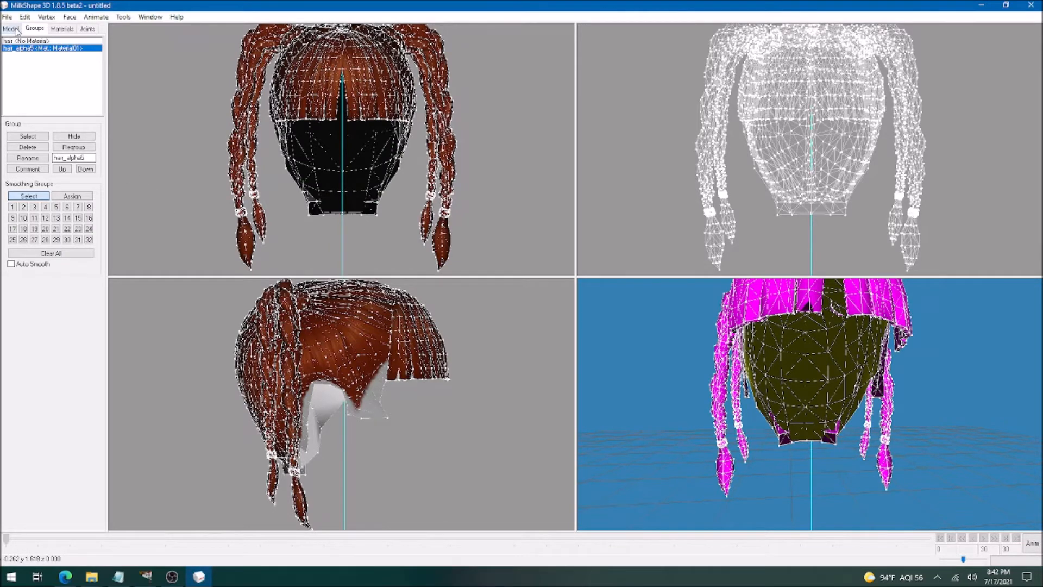
- Start a new scene without saving and import cuFace_gmdc.5gd from the _bases folder with Sims2 UniMesh Import V4.09
key(ctrl+n)
click(548, 323)
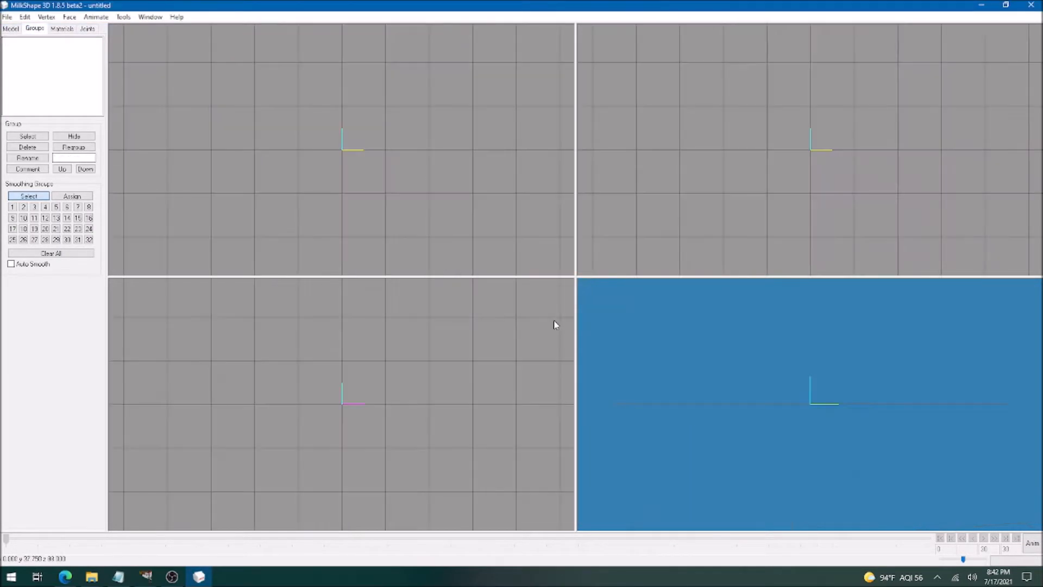
click(7, 17)
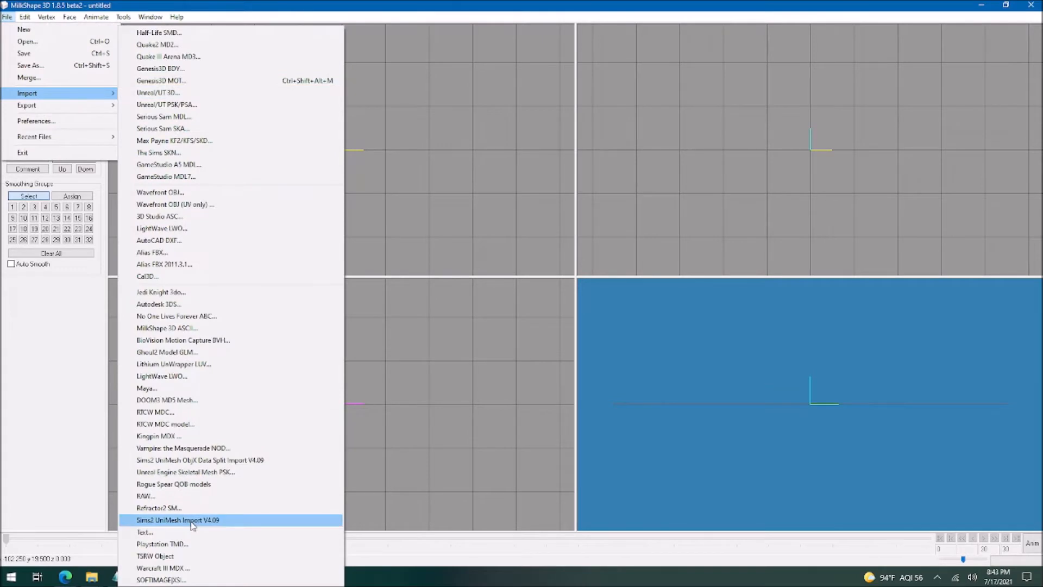
click(187, 520)
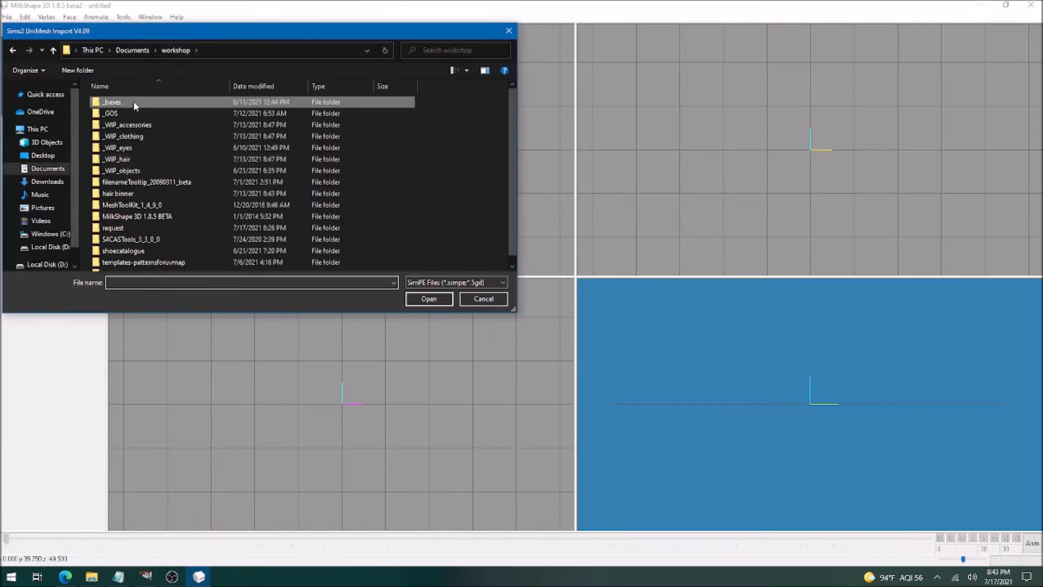
double_click(134, 102)
scroll(149, 203, down, 1)
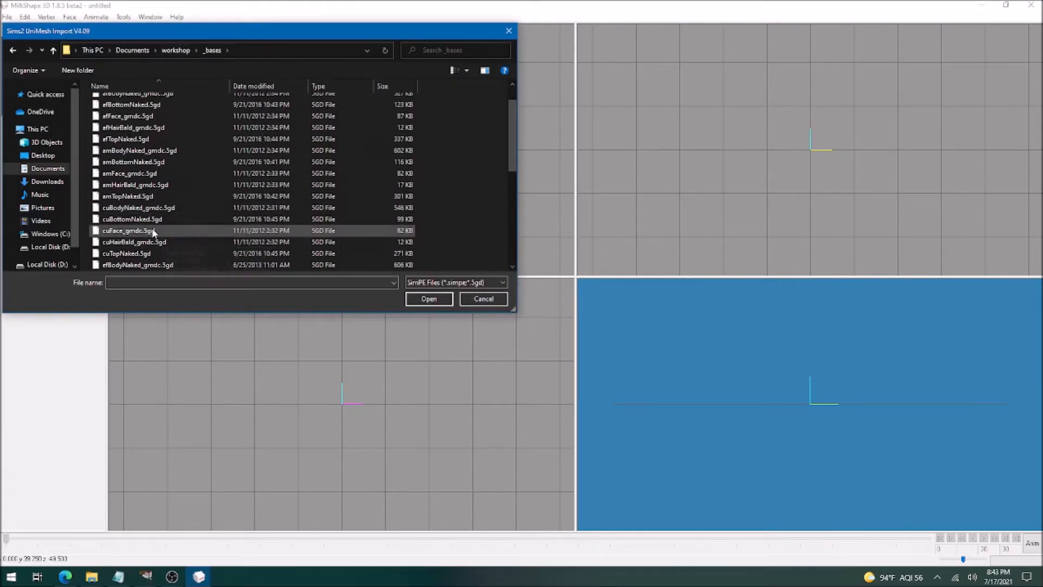
click(153, 231)
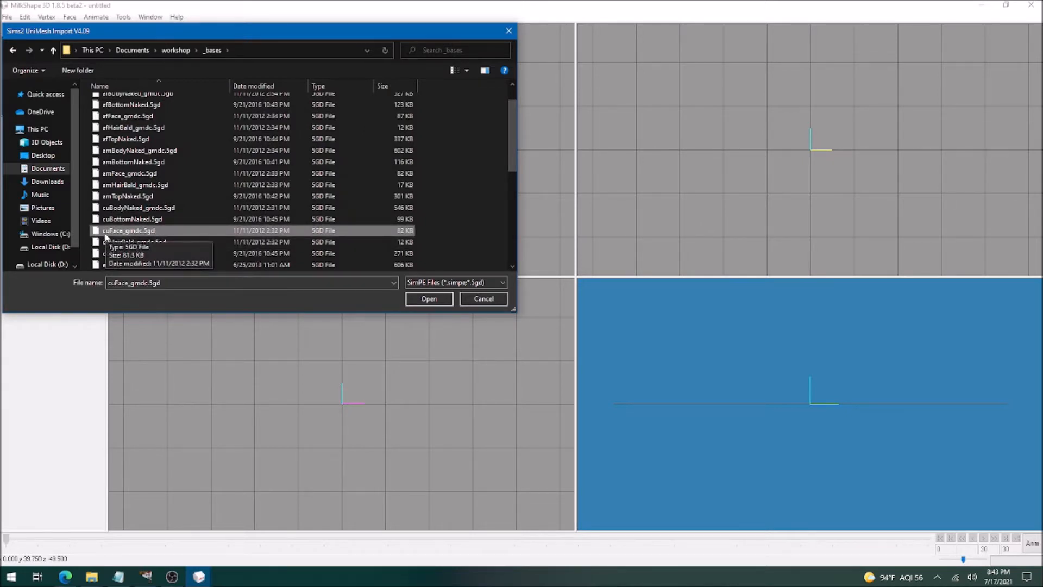
click(427, 300)
- Import hasjoints.wso from the _WIP_hair\dogsill_billiebraids folder as a TSRW Object
click(7, 17)
mouse_move(32, 96)
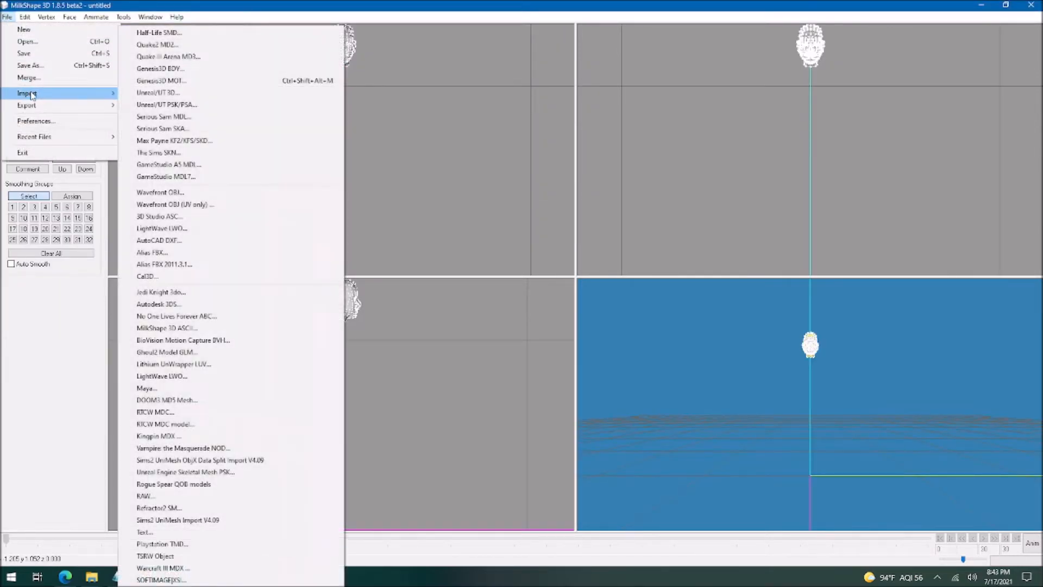
click(176, 556)
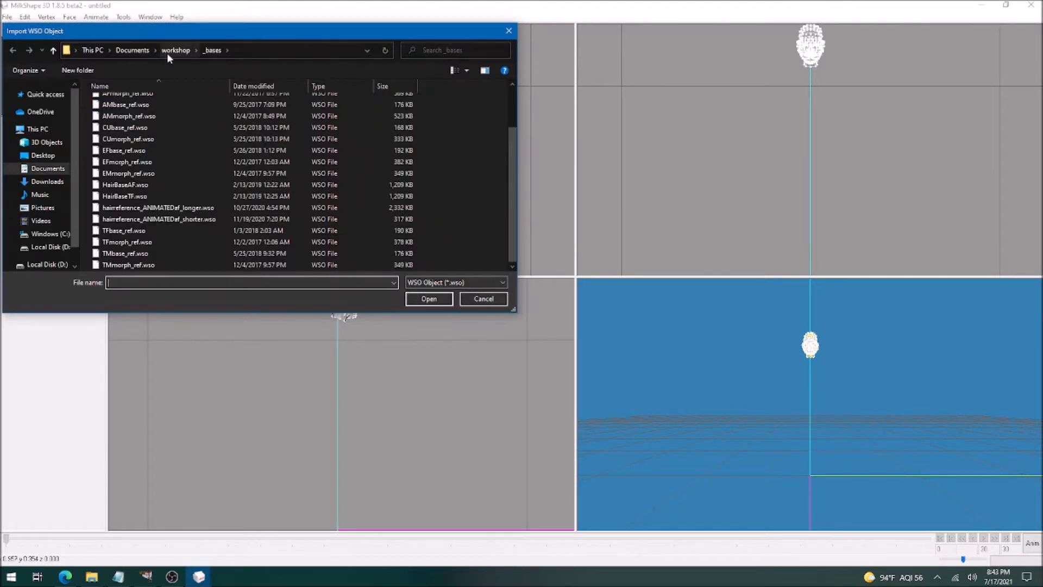
click(167, 52)
double_click(119, 158)
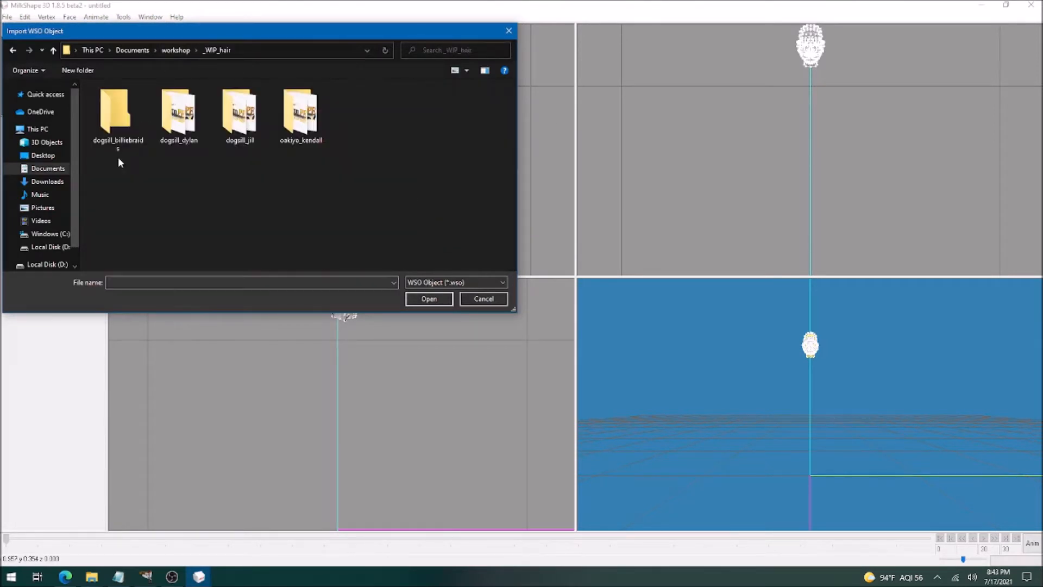
double_click(119, 117)
click(118, 116)
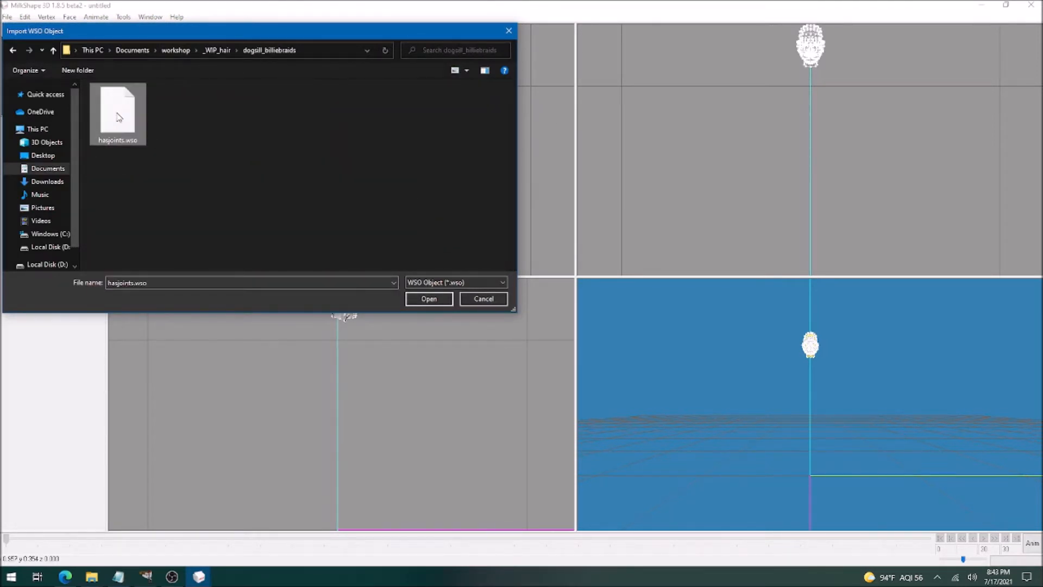
click(428, 300)
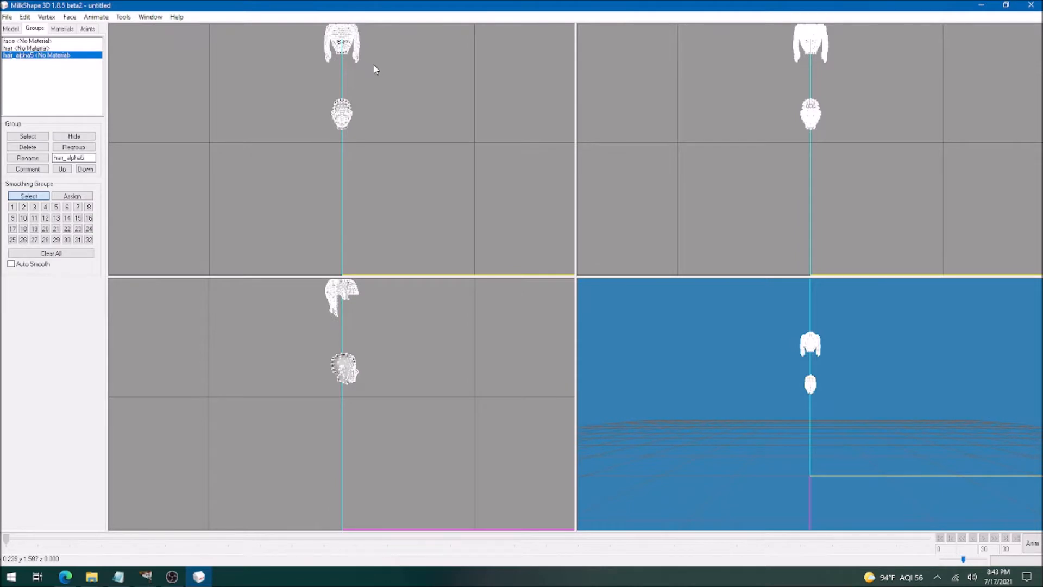
- Select the hair_alpha5 group and move it down along Y only onto the child head
double_click(49, 55)
click(12, 29)
click(75, 51)
click(37, 202)
drag(350, 48, 352, 121)
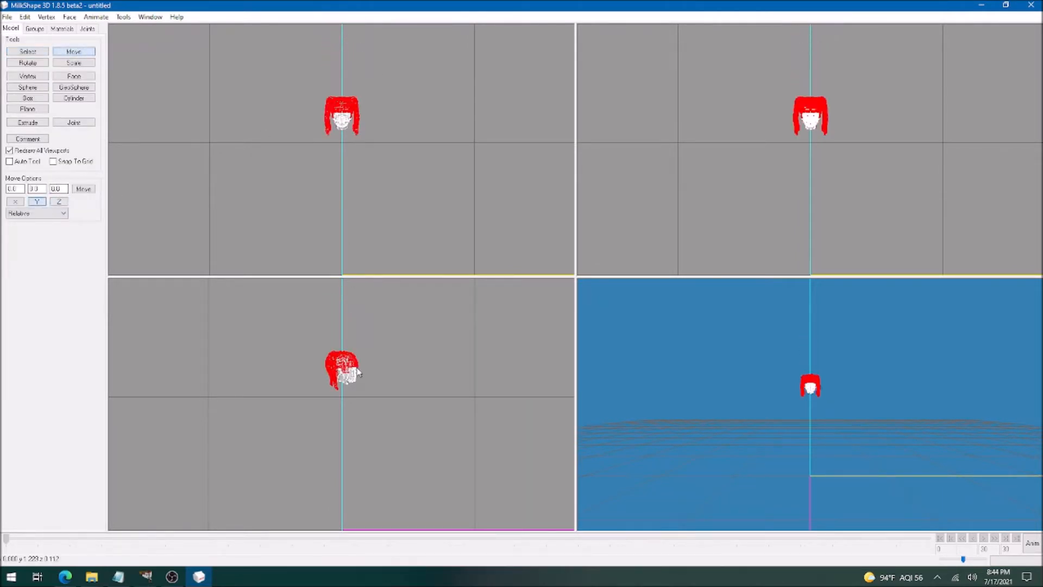
- Frame the selected hair in all four views and examine its fit from the side in the 3D view
right_click(368, 425)
click(424, 320)
right_click(387, 158)
click(456, 353)
right_click(700, 197)
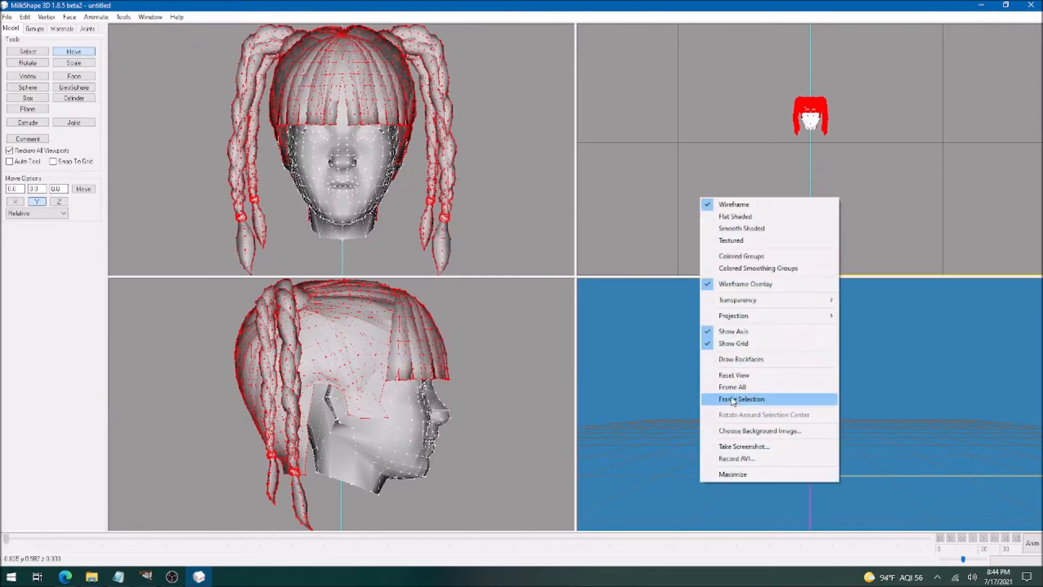
click(732, 399)
right_click(758, 406)
click(798, 317)
drag(799, 326, 497, 321)
scroll(717, 325, up, 3)
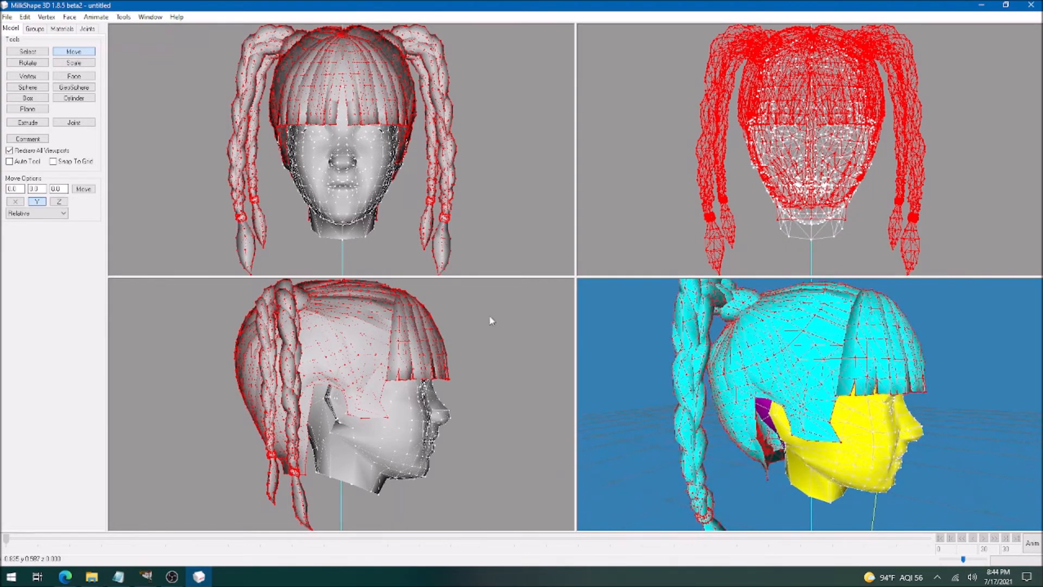
- Move the selected hair slightly up along Y only and slightly forward along Z only
drag(351, 325, 358, 308)
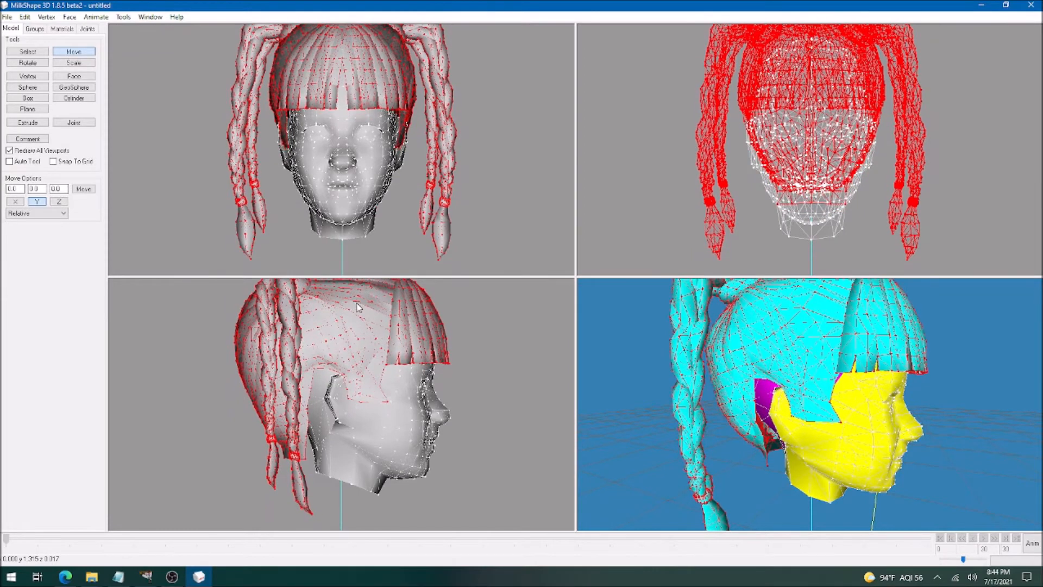
click(59, 202)
drag(277, 353, 294, 350)
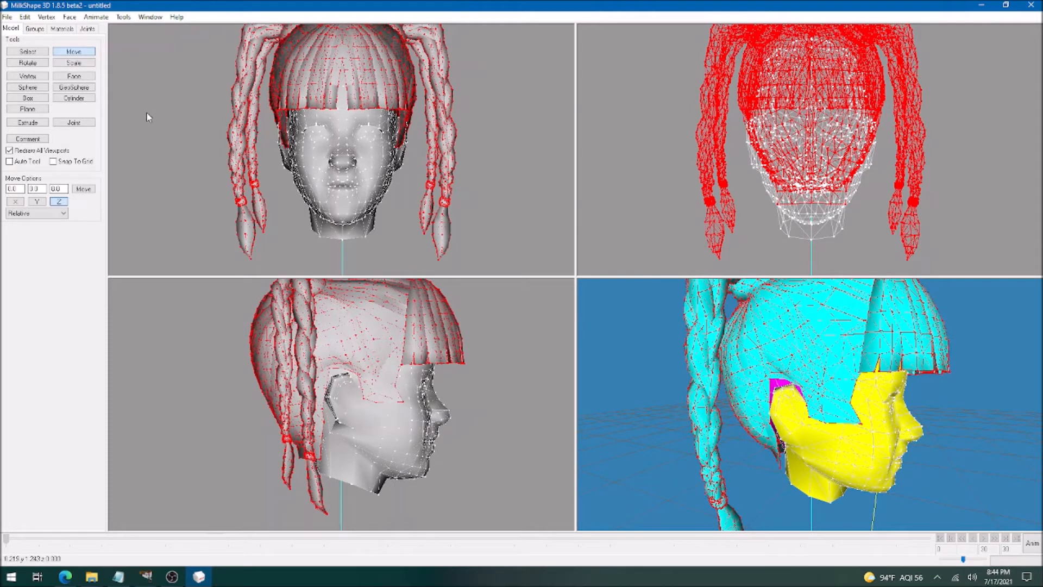
- Scale the selected hair repeatedly by 0.99 on X, Y and Z about its center of mass to fit the child head
click(76, 64)
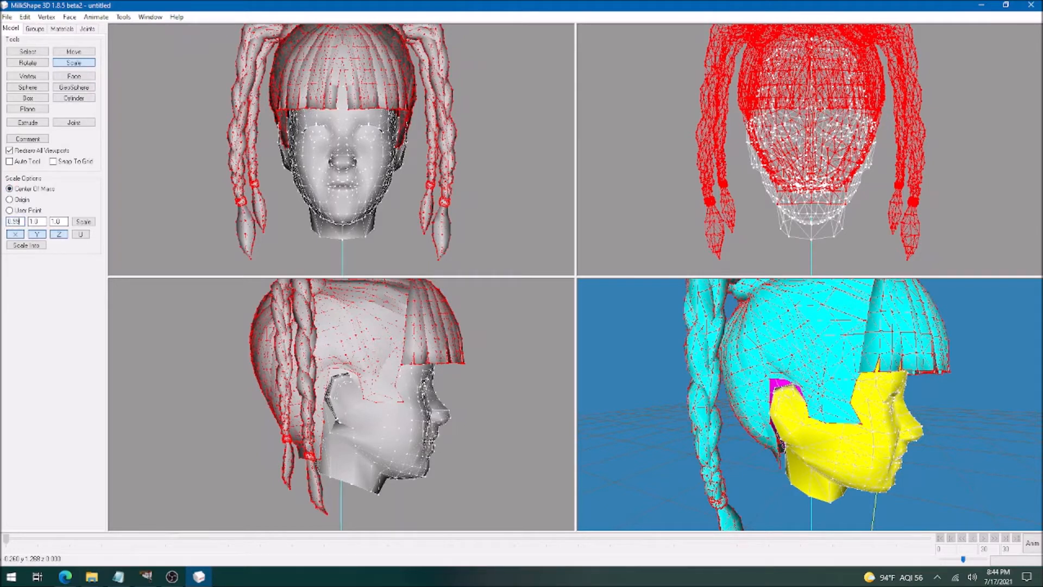
key(Tab)
key(Tab)
text(0.99)
key(Tab)
text(0.99)
click(91, 225)
click(90, 225)
click(90, 224)
click(90, 225)
click(90, 223)
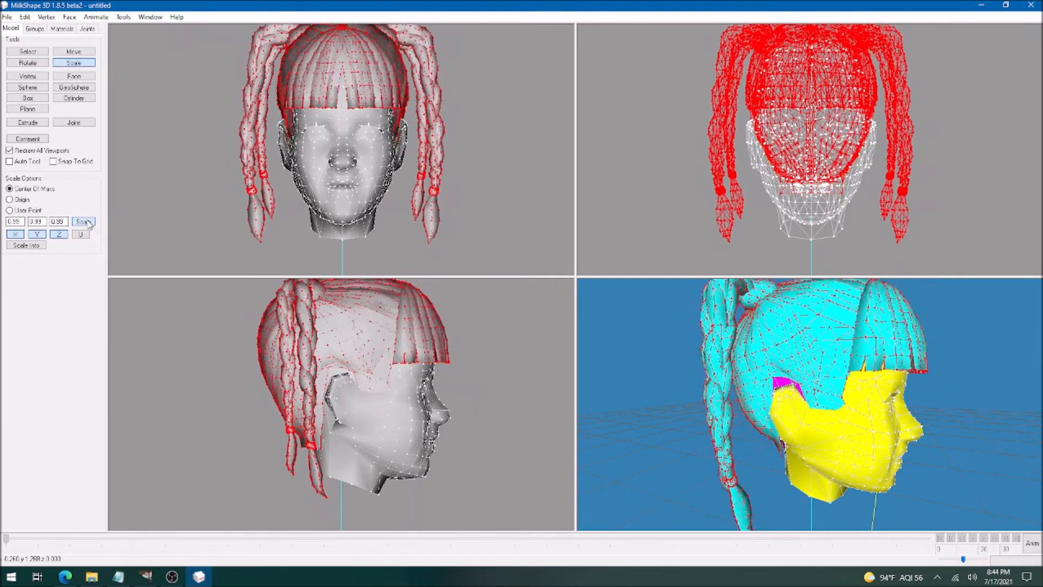
click(89, 224)
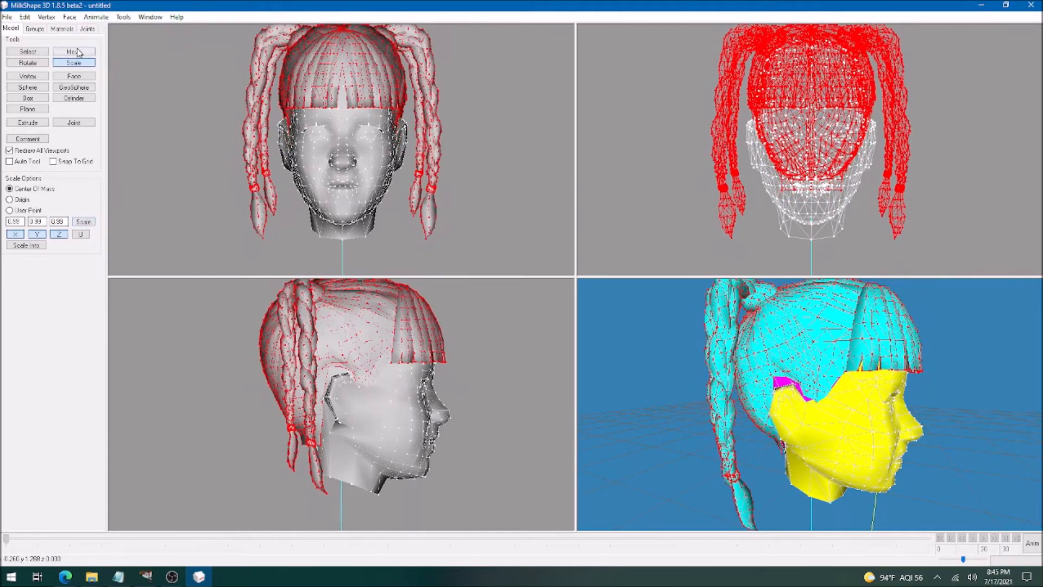
- Lower the hair along Y, shift it slightly forward along Z, and raise it a touch along Y to fit the child head
key(ctrl+t)
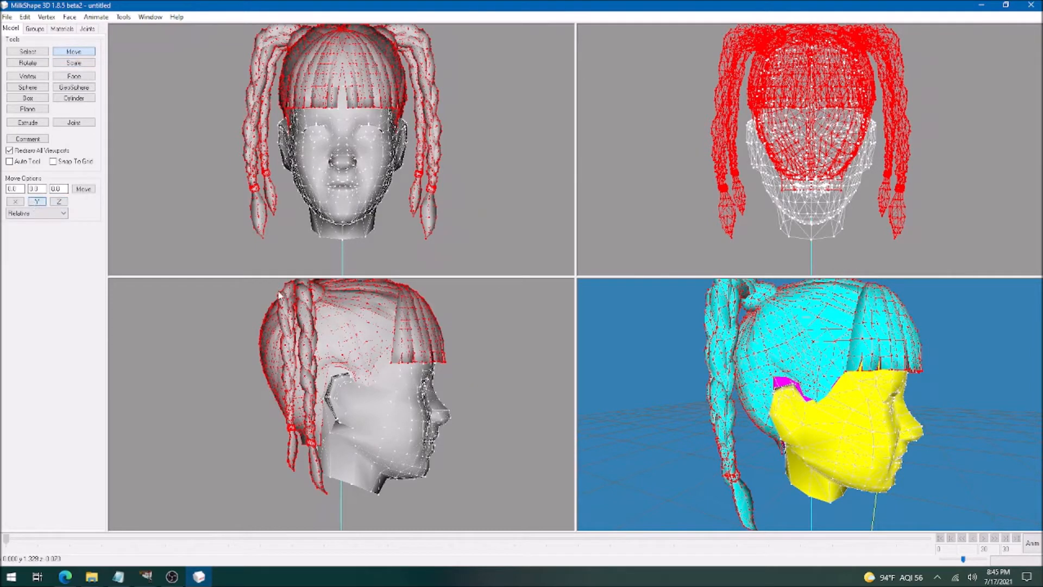
drag(368, 329, 373, 341)
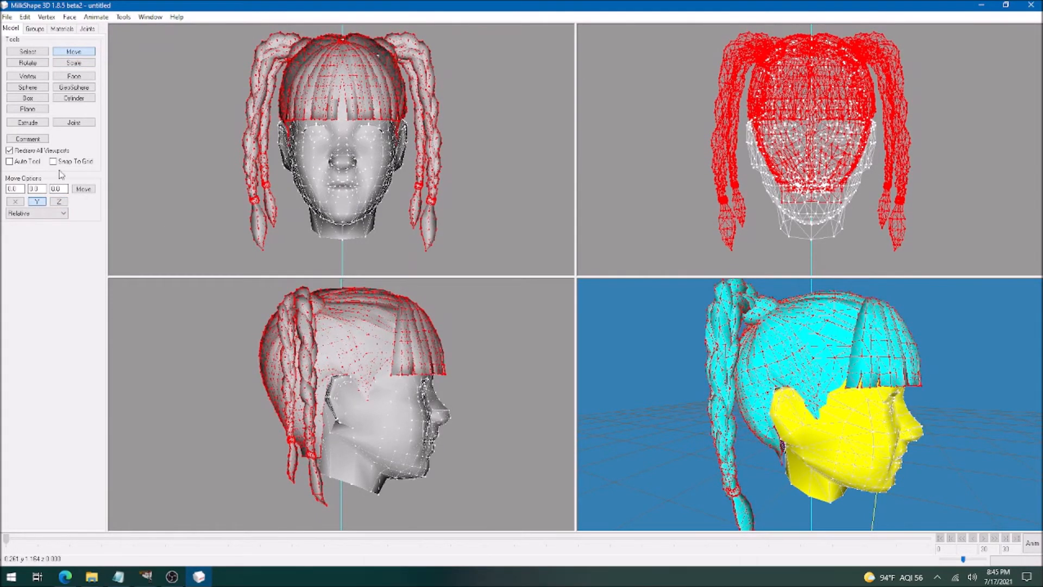
click(59, 202)
drag(358, 326, 365, 329)
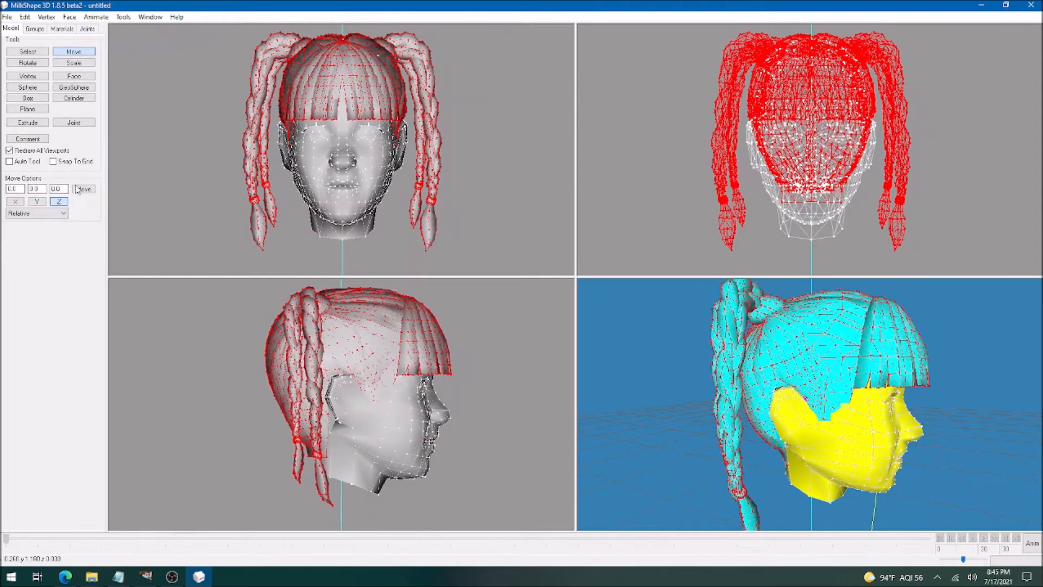
click(60, 202)
click(37, 202)
drag(427, 357, 427, 356)
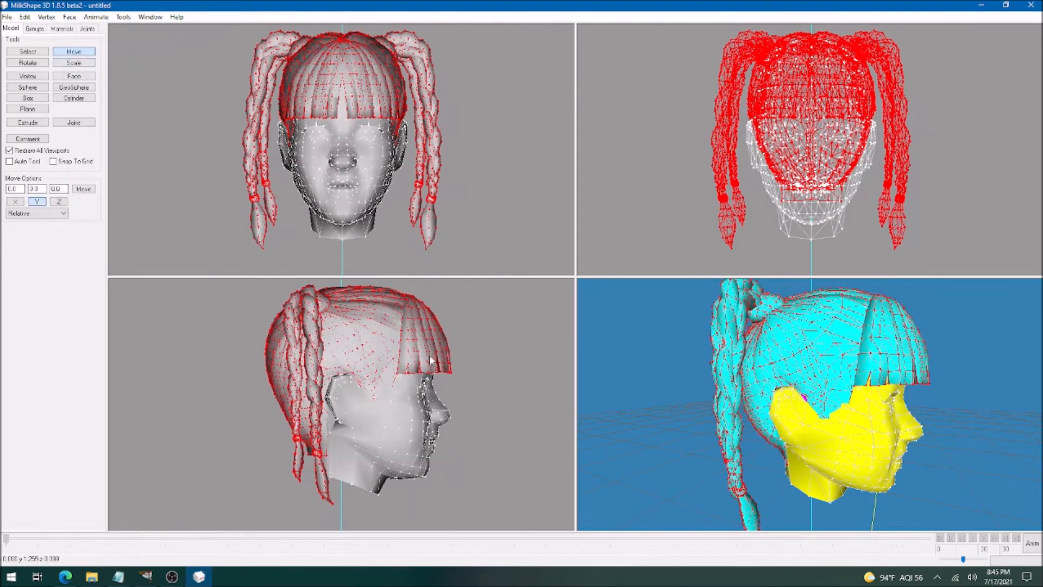
- Create a new material, assign it to the selected hair, and load billie.bmp as its texture
click(56, 30)
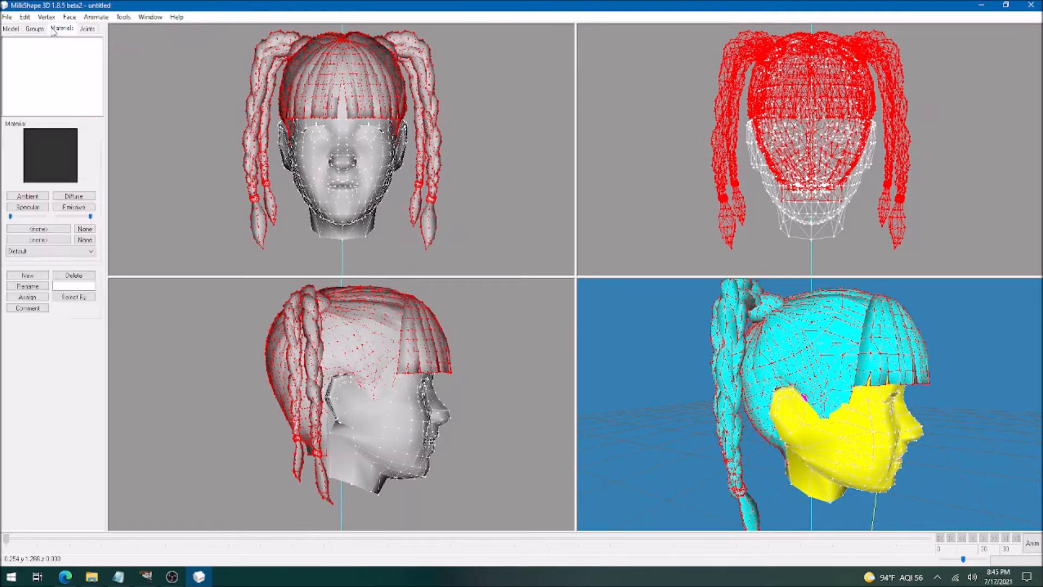
click(27, 274)
click(36, 297)
click(53, 233)
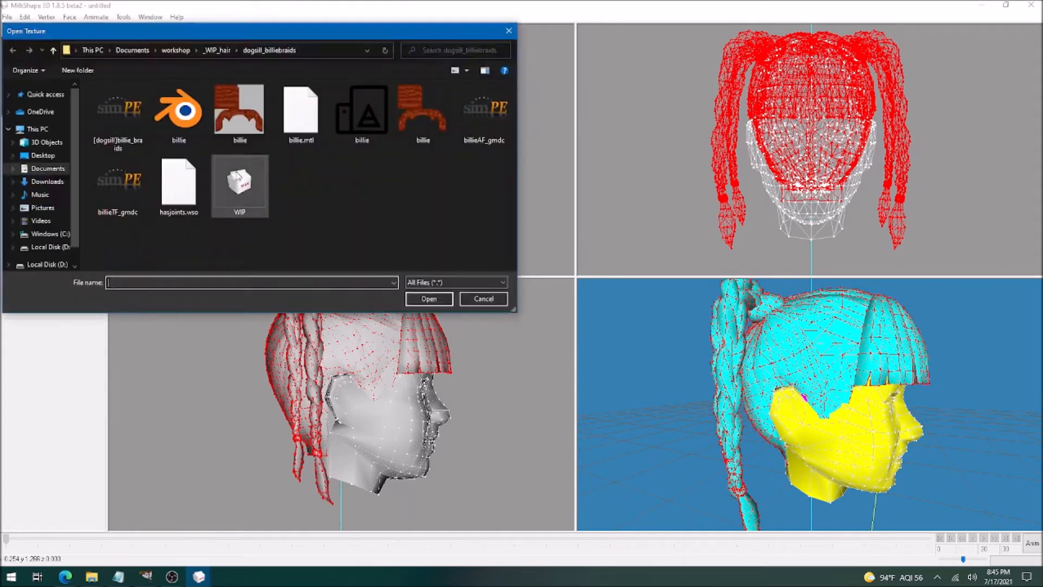
double_click(237, 111)
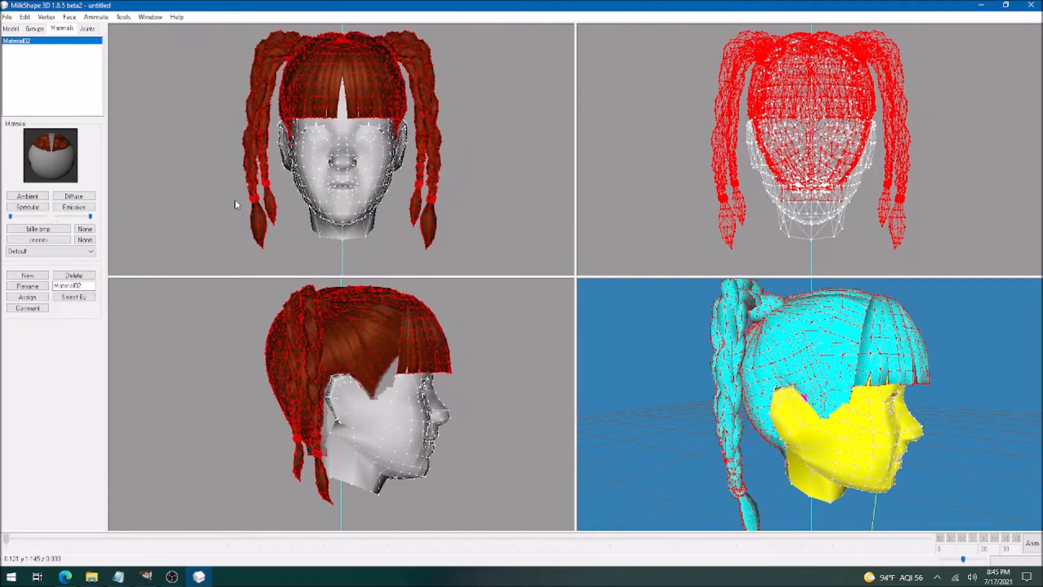
- Inspect the hair's fit around the child head and display the 3D view with textures
click(11, 28)
drag(839, 459, 976, 451)
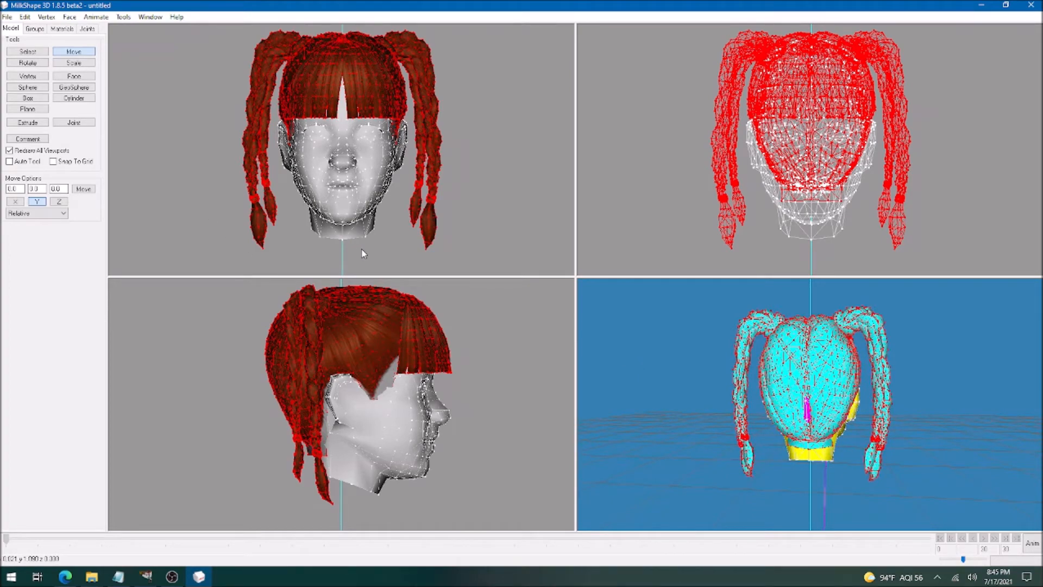
drag(793, 418, 919, 413)
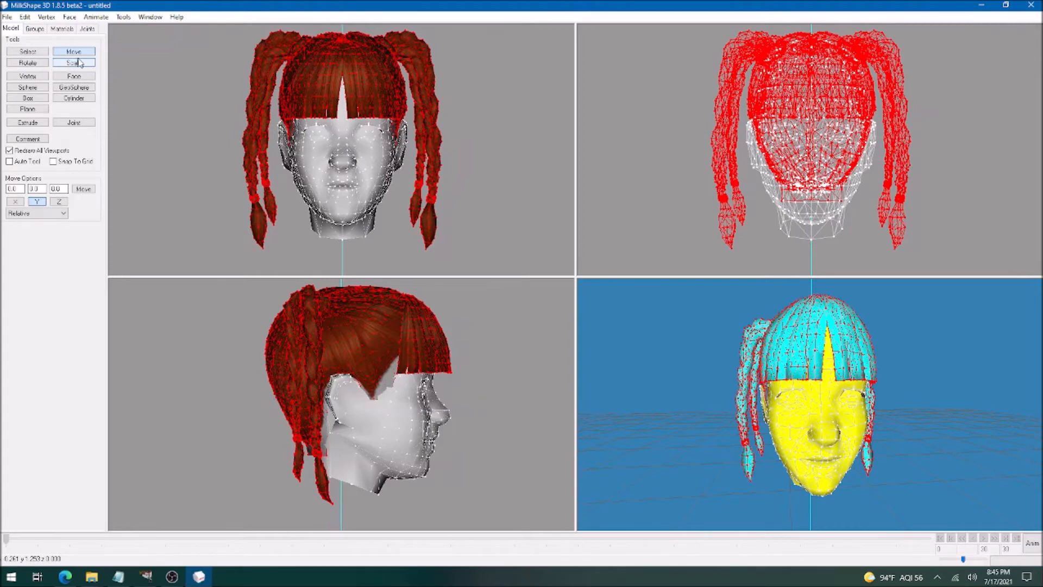
drag(815, 420, 709, 419)
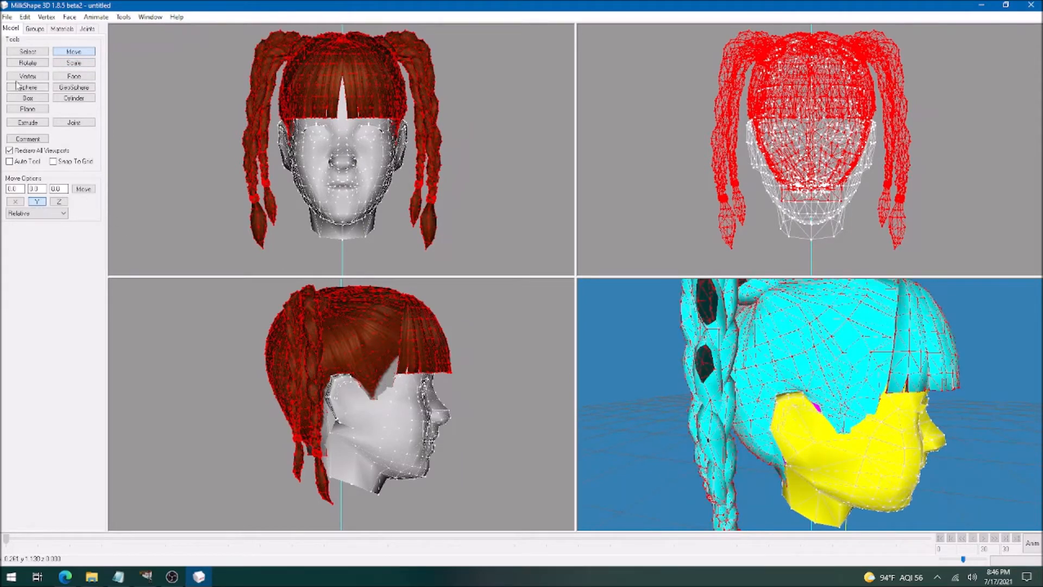
drag(894, 400, 989, 395)
right_click(706, 447)
click(732, 220)
drag(862, 398, 774, 378)
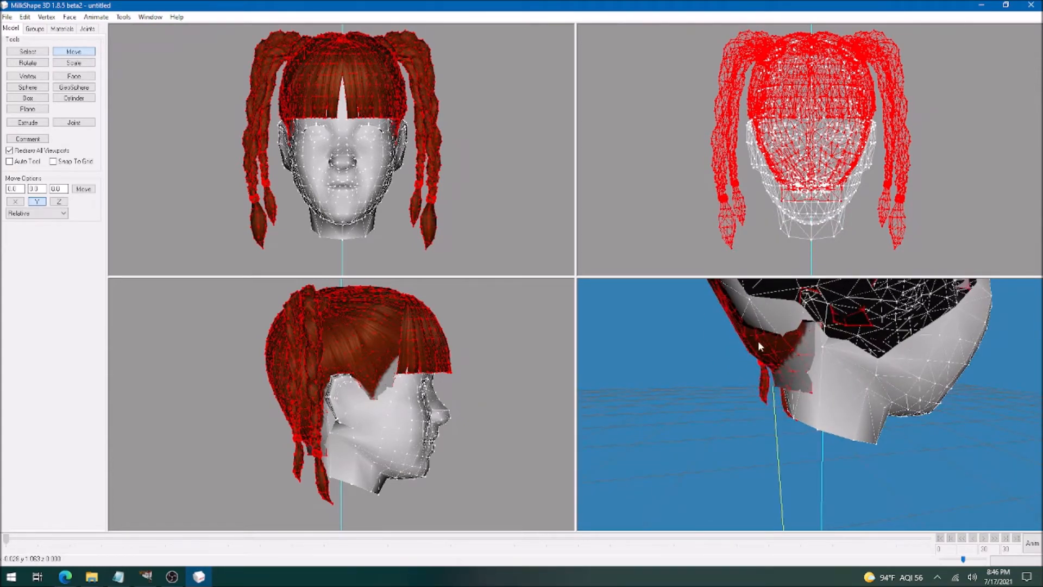
drag(804, 380, 734, 361)
- Hide the hair_alpha5 group and select the scalp vertices at the back of the child head
click(30, 52)
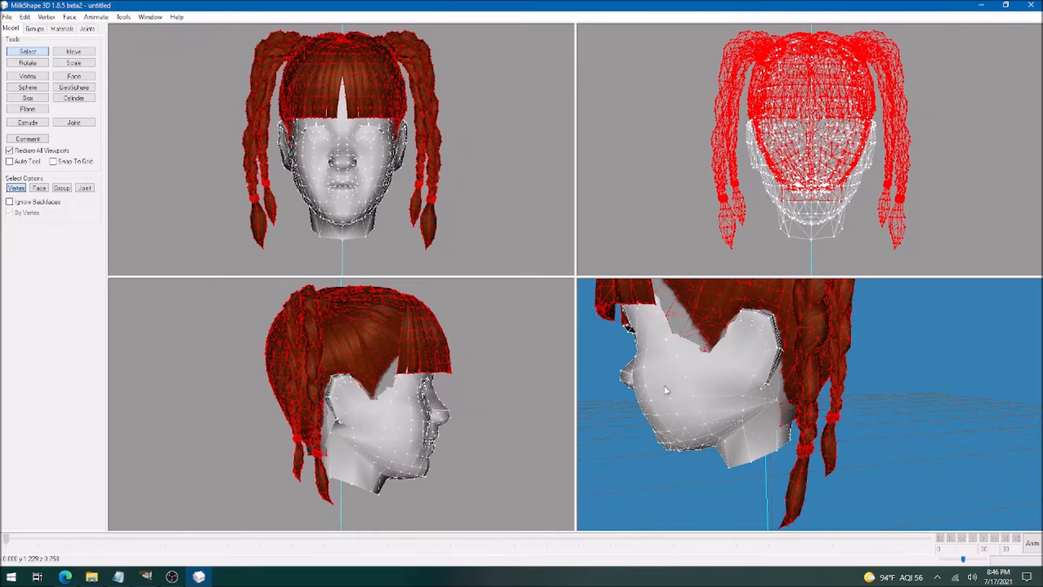
scroll(667, 390, down, 3)
drag(934, 347, 851, 340)
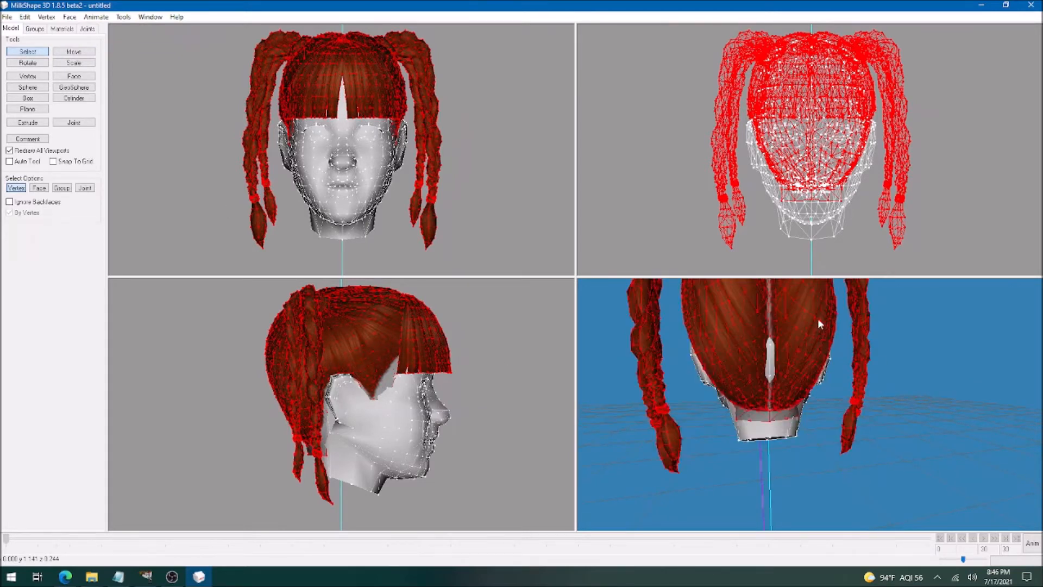
click(814, 406)
drag(229, 360, 316, 436)
click(36, 29)
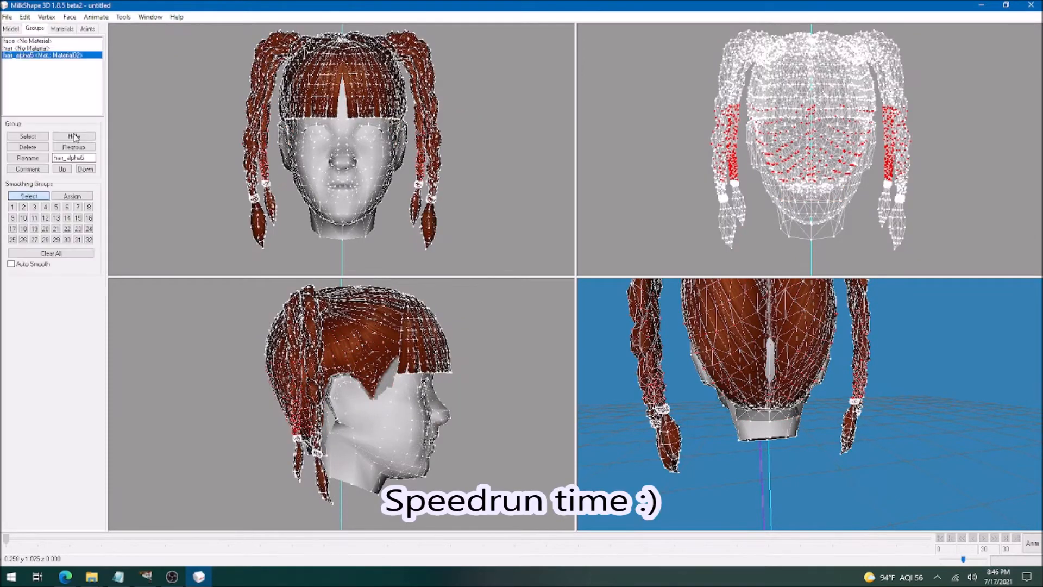
click(74, 136)
click(11, 28)
drag(264, 382, 297, 439)
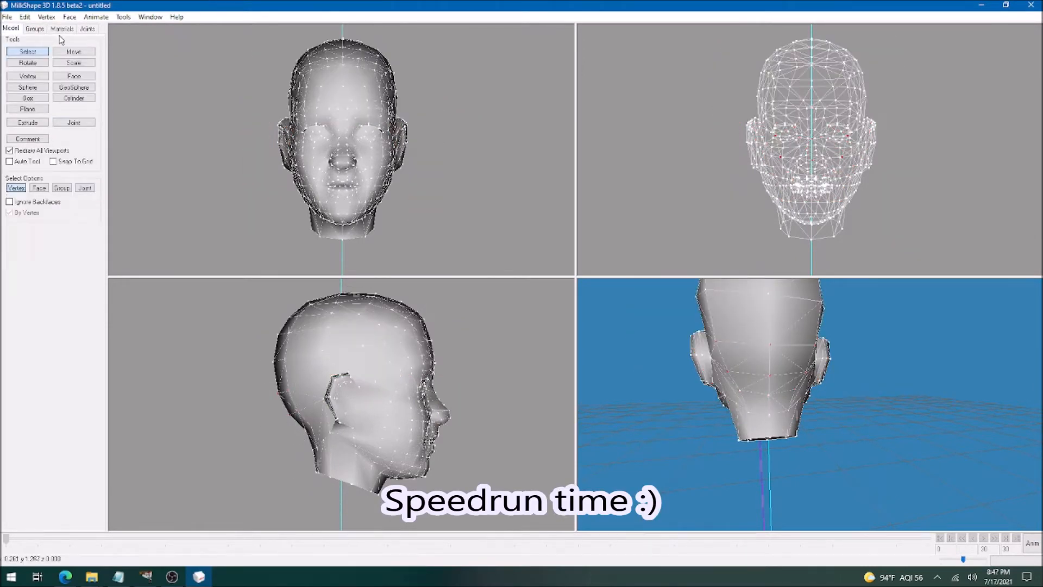
- Show the hair_alpha5 group again and move the selected back-of-head vertices slightly forward along Z
click(35, 28)
click(72, 137)
click(11, 29)
click(74, 52)
click(38, 204)
drag(274, 394, 281, 394)
- Turn off the wireframe overlay in the 3D view and check the back of the hair for gaps
click(27, 51)
drag(752, 355, 919, 441)
right_click(919, 441)
click(955, 214)
scroll(808, 400, down, 5)
ctrl+drag(808, 424, 875, 413)
scroll(804, 397, up, 5)
scroll(766, 403, down, 3)
right_click(798, 401)
click(832, 188)
- Switch the side viewport to show the opposite side of the head
right_click(544, 387)
mouse_move(609, 219)
click(709, 245)
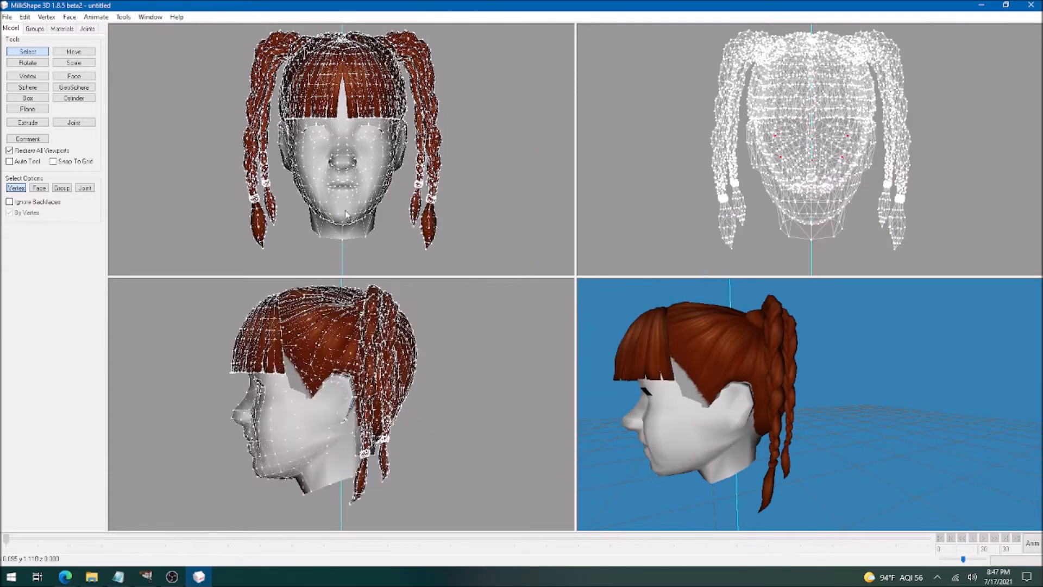
- Hide the face group to isolate the hair groups and select the scalp vertices beside the ear
scroll(707, 422, up, 5)
drag(706, 426, 760, 426)
click(34, 29)
click(49, 55)
click(76, 136)
click(76, 137)
click(44, 41)
click(74, 136)
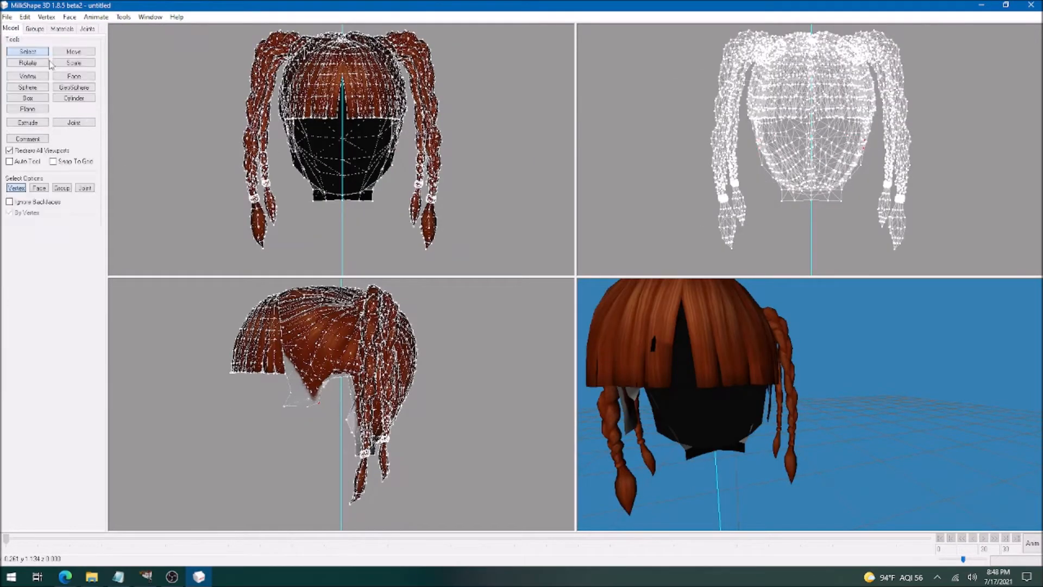
- Show the face group again and move the selected vertices beside the ear slightly outward along X
click(74, 136)
click(11, 28)
click(15, 201)
click(59, 202)
drag(398, 146, 403, 148)
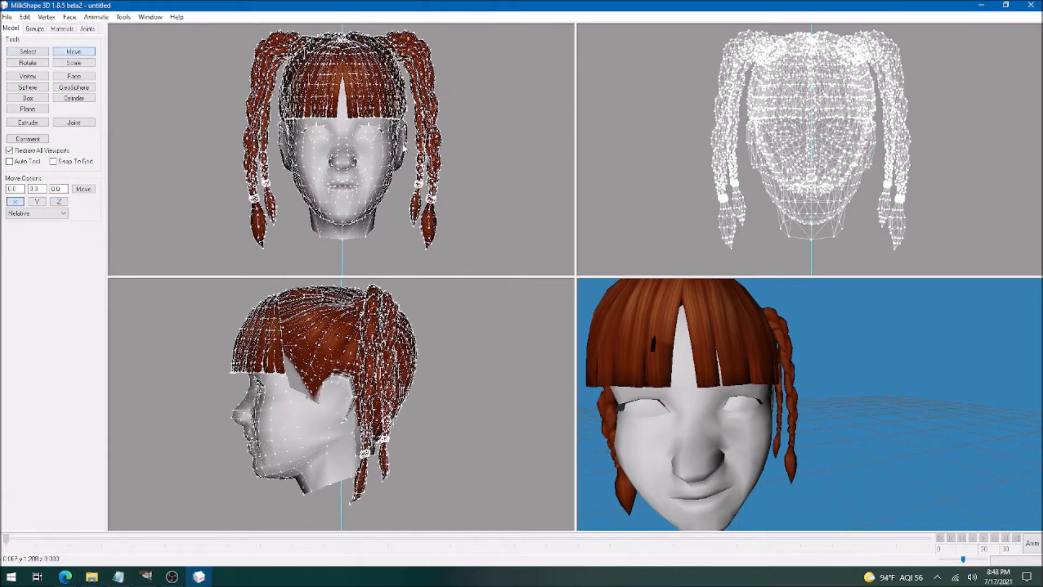
- Select the hair group's vertices at the nape while the face group is hidden, and show the face again
drag(614, 424, 923, 408)
click(37, 54)
drag(771, 380, 896, 418)
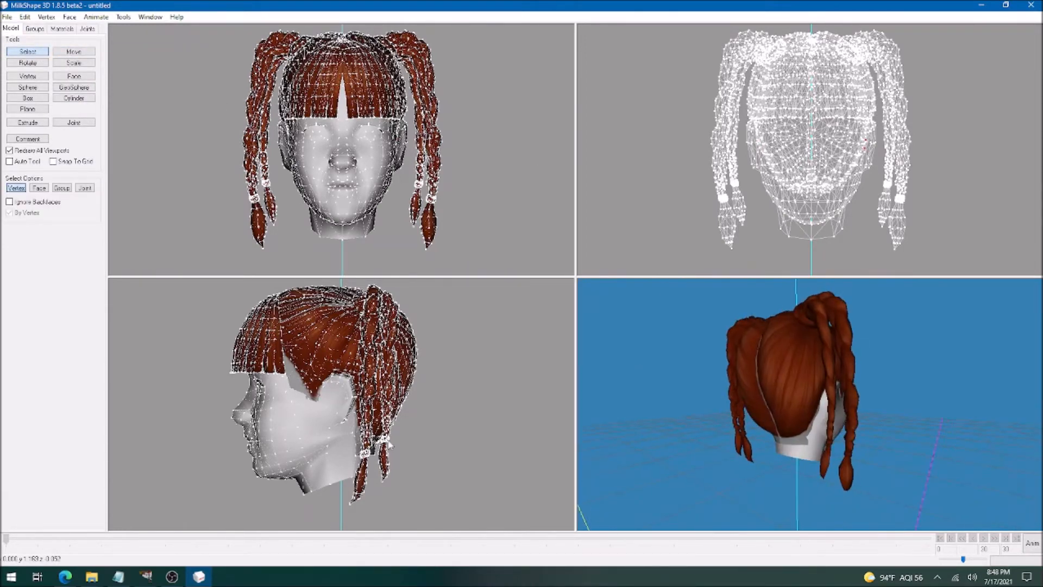
click(34, 29)
click(71, 137)
drag(762, 181, 849, 211)
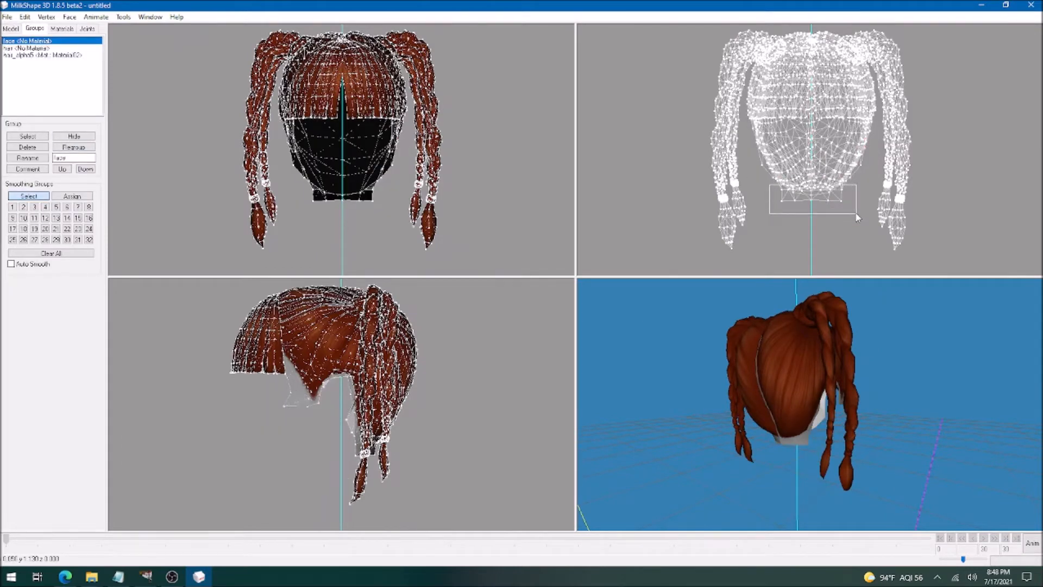
drag(782, 400, 815, 401)
click(74, 136)
click(29, 49)
click(75, 137)
click(75, 137)
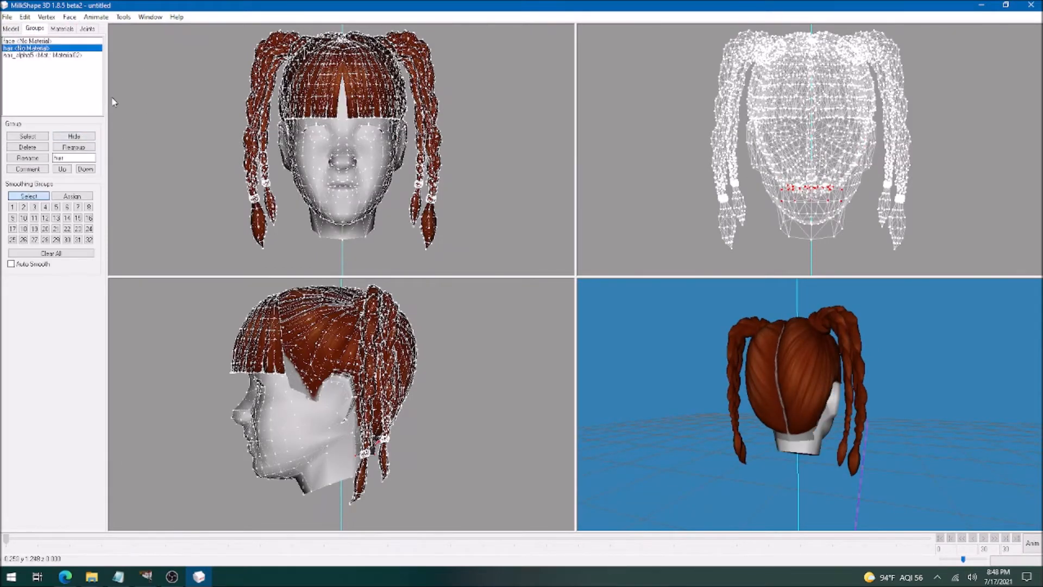
- Move the selected nape vertices slightly forward along Z only and check the side of the head
click(12, 28)
click(73, 52)
click(17, 201)
click(58, 202)
drag(408, 457, 403, 458)
drag(848, 467, 978, 478)
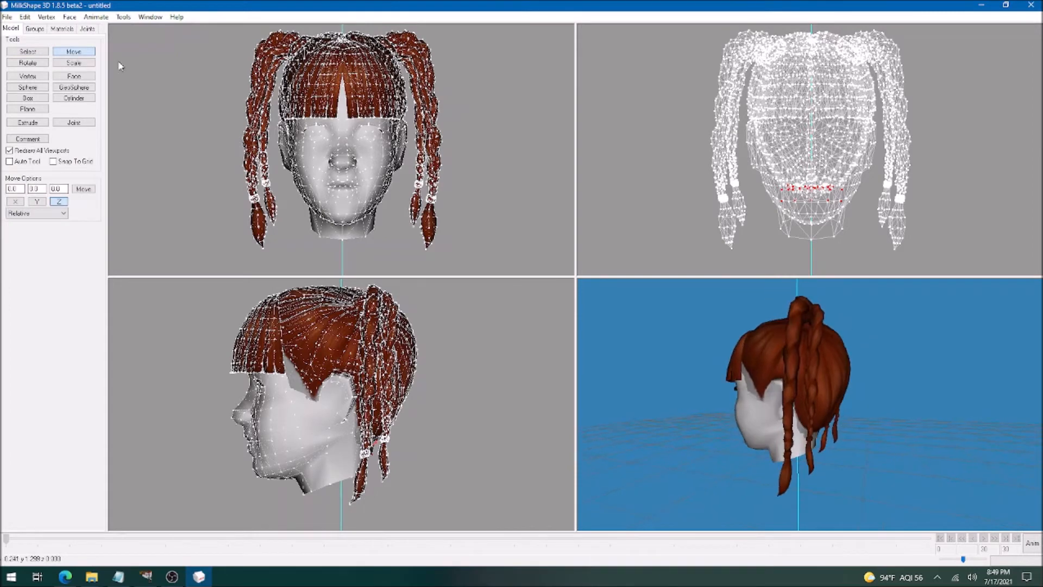
- Deselect the outer nape vertices on both sides, keeping only the central ones selected
click(28, 51)
drag(766, 168, 797, 219)
shift+right_drag(797, 219, 797, 219)
shift+right_drag(861, 173, 826, 215)
drag(869, 455, 810, 454)
scroll(810, 454, up, 2)
- Move the central nape vertices slightly backward along Z and check the hairline in enlarged side and 3D views
click(73, 52)
drag(395, 442, 409, 436)
key(space)
key(space)
key(space)
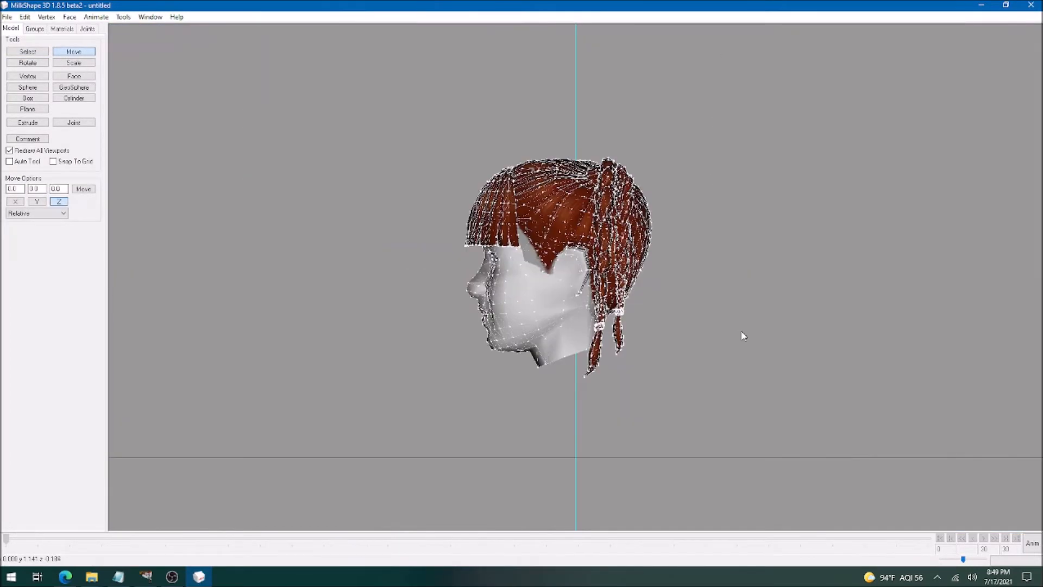
key(space)
key(space)
drag(559, 363, 553, 315)
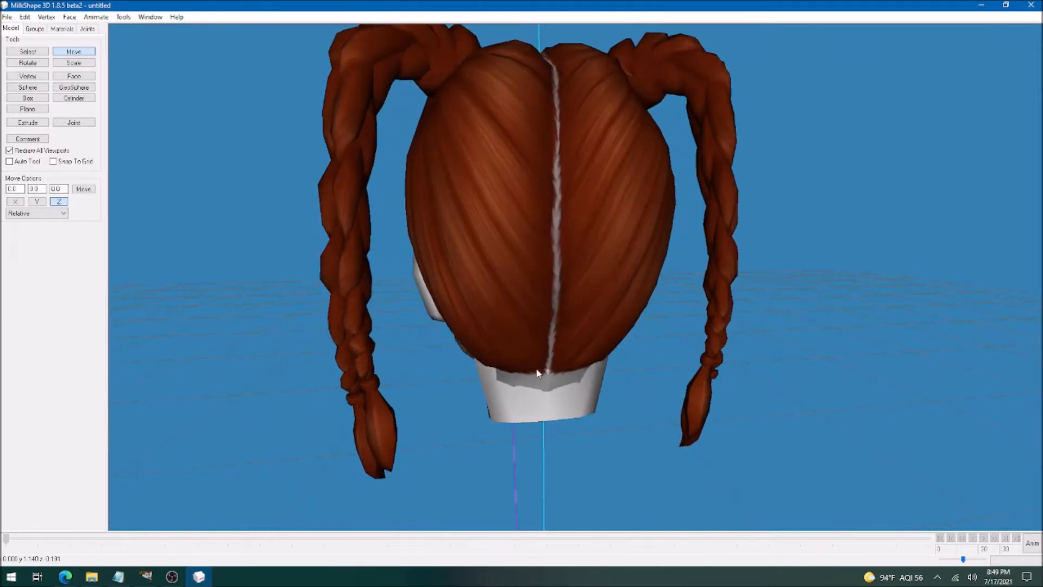
key(space)
- Clear the vertex selection, turn the 3D view's wireframe overlay back on, and inspect the fitted hair
click(36, 51)
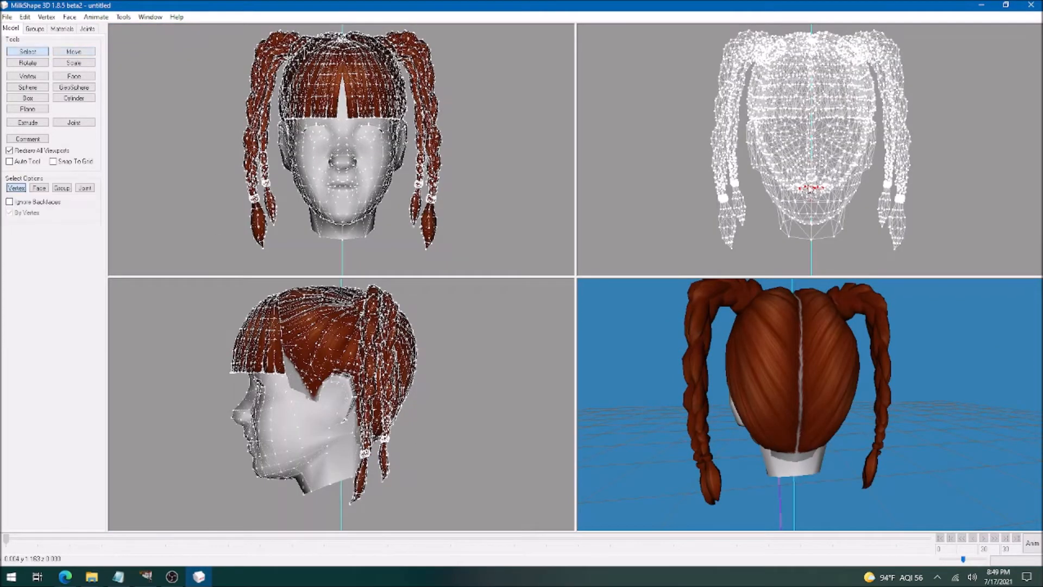
click(754, 219)
right_click(788, 468)
click(799, 463)
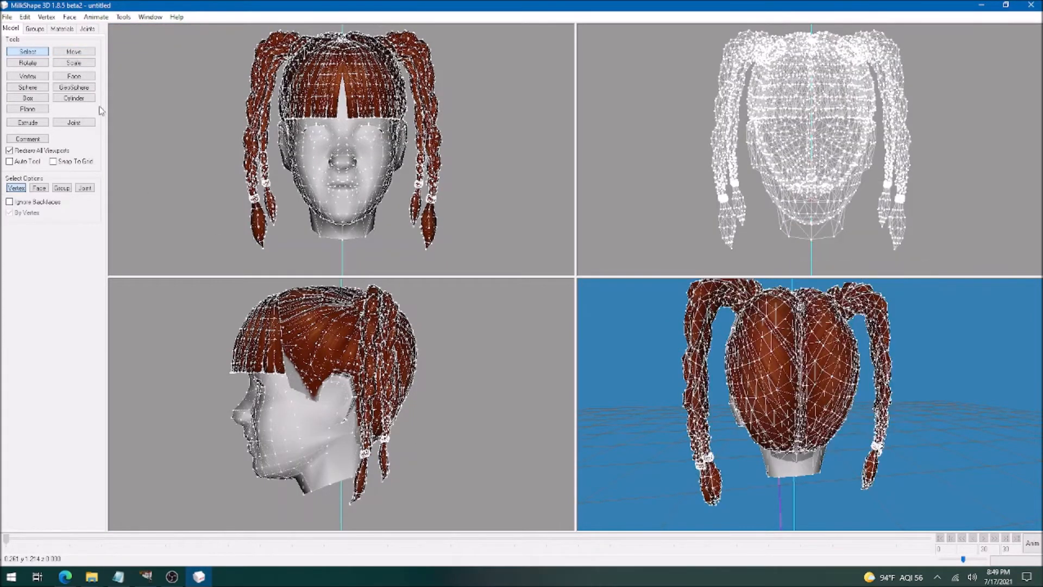
key(space)
drag(643, 383, 848, 376)
key(space)
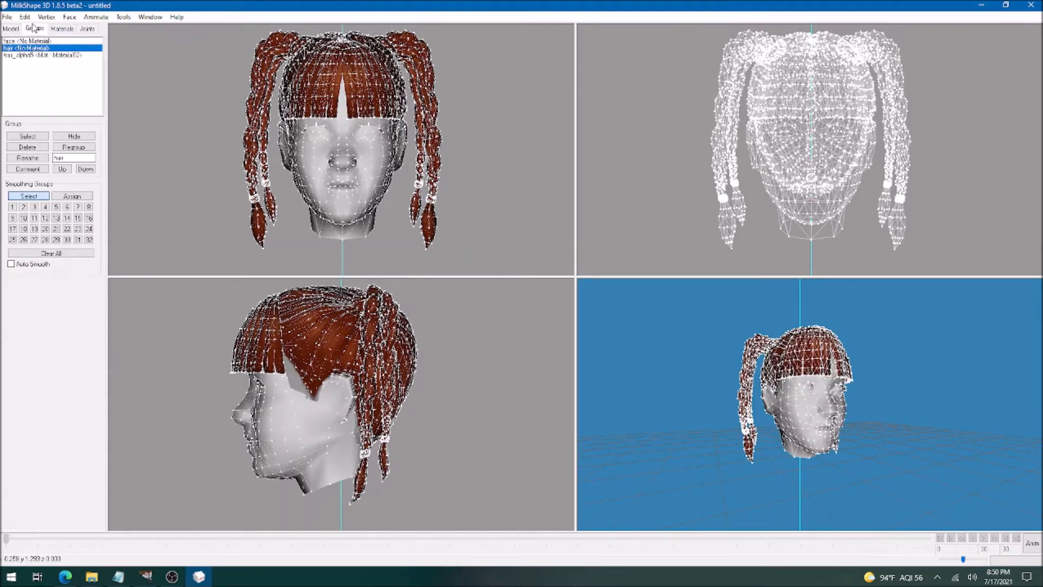
- Delete the face group and set hair_alpha5's comment to the lines ModelName: hair_alpha5, Opacity: 5, HasTangentArray: and NumSkinWgts: 3
click(17, 41)
click(45, 147)
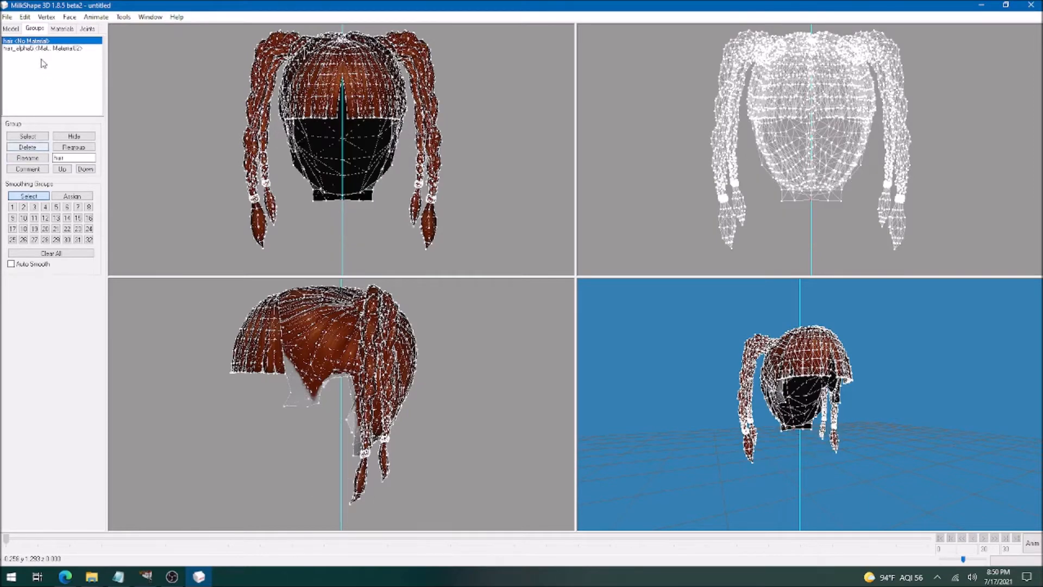
click(35, 50)
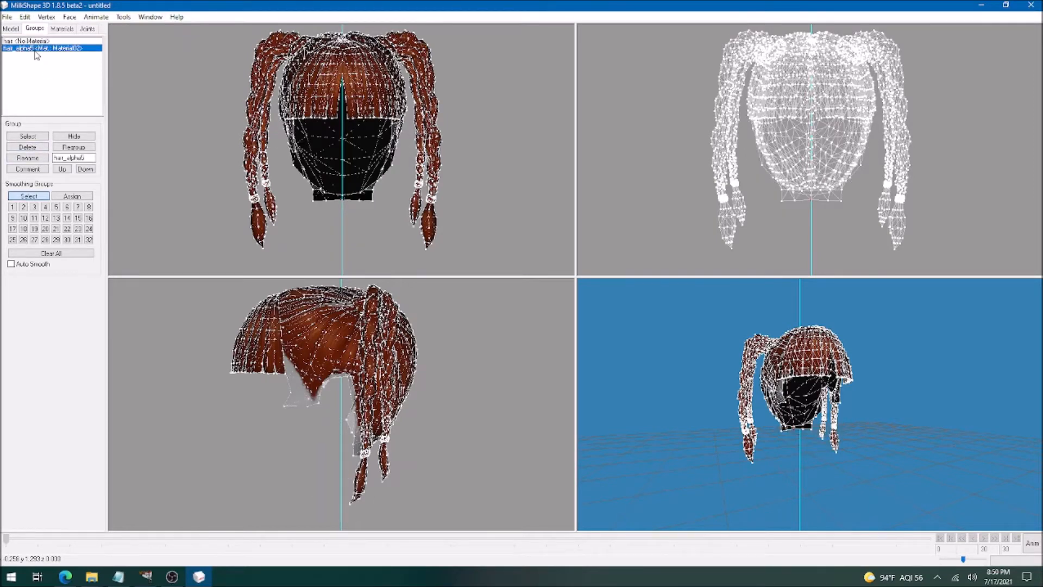
click(39, 170)
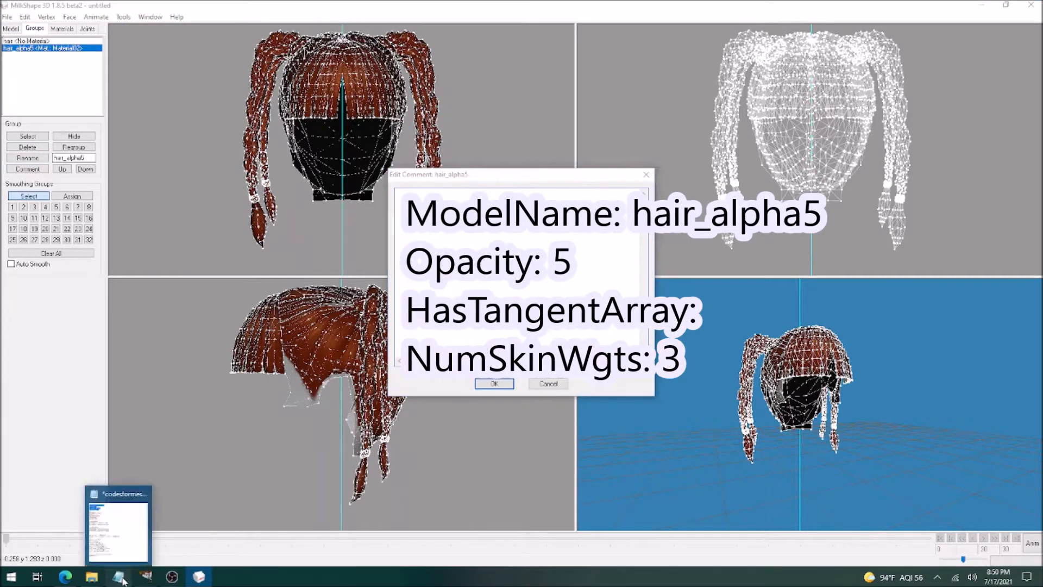
click(118, 576)
click(439, 240)
text(ModelName: hair_alpha5 Opacity: 5 HasTangentArray: NumSkinWgts: 3)
click(494, 383)
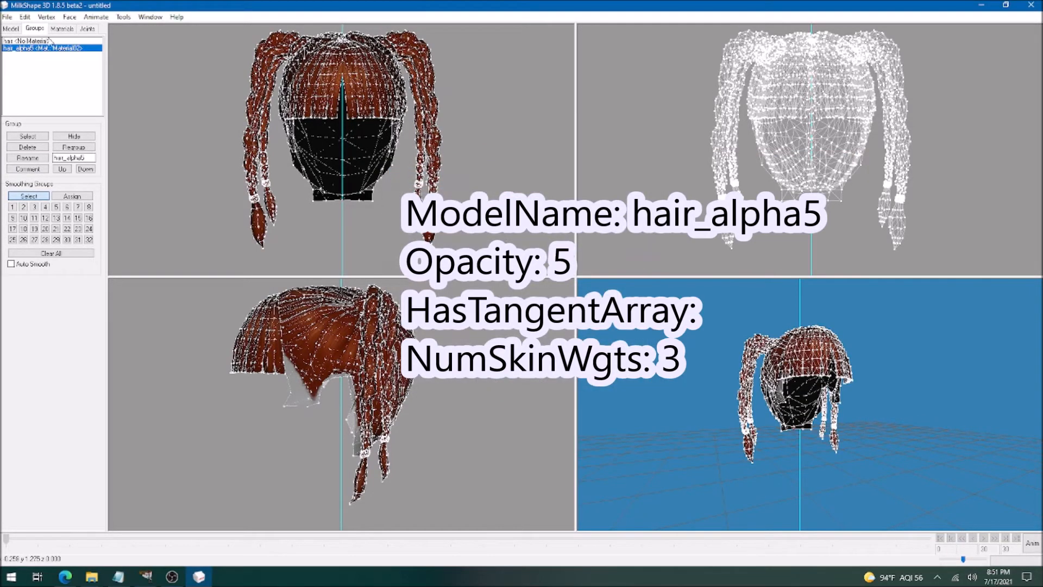
- Draw the vertices with bone colors and briefly display the skeleton to check the hair's joint assignments
click(87, 30)
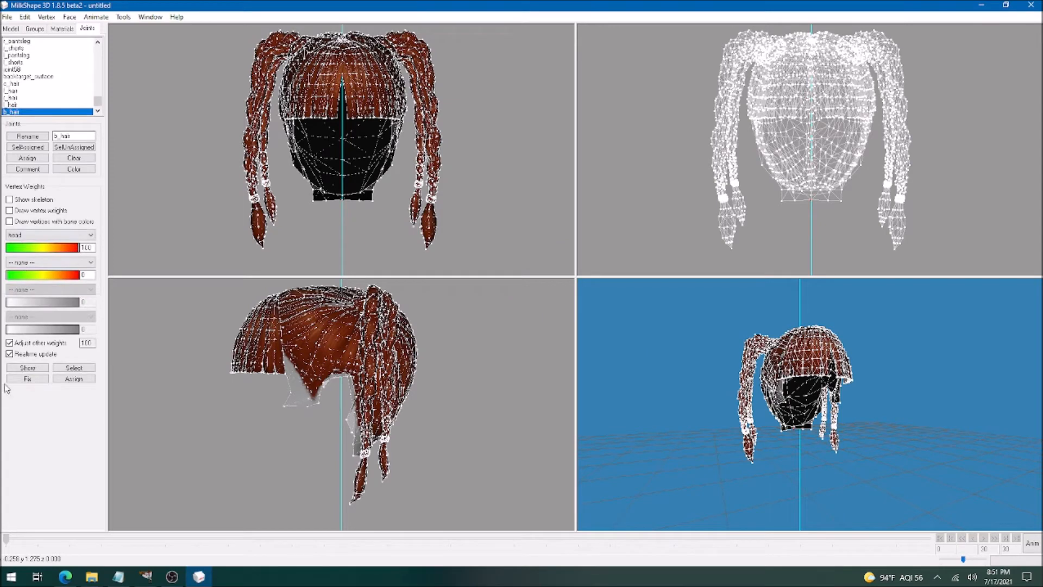
click(10, 222)
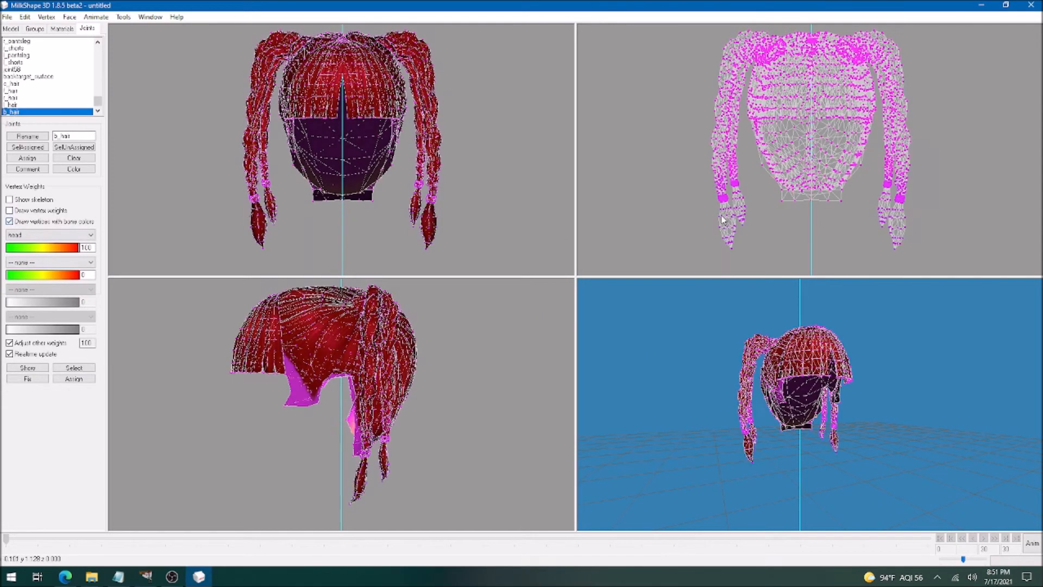
click(32, 199)
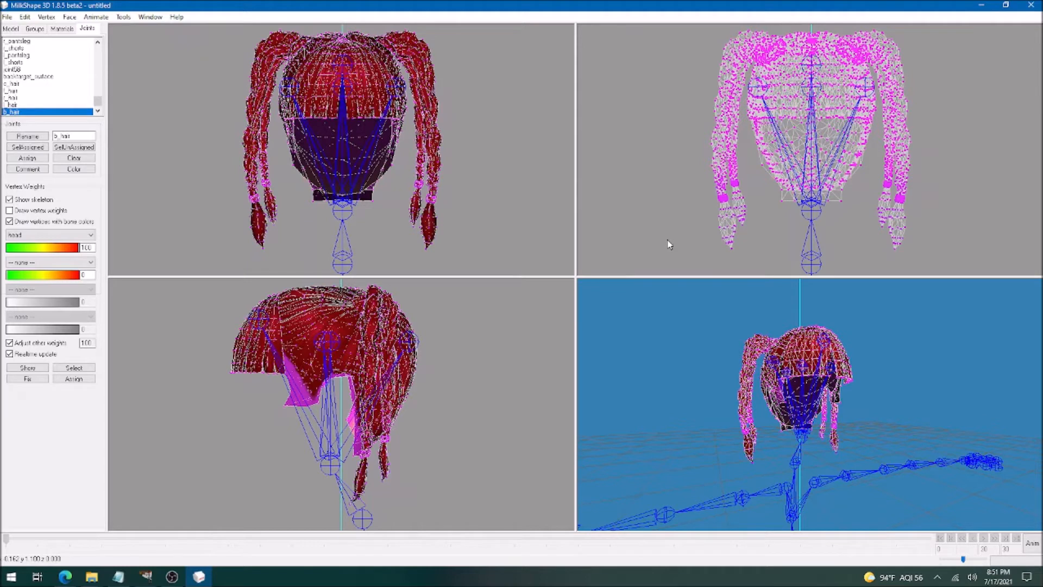
click(25, 201)
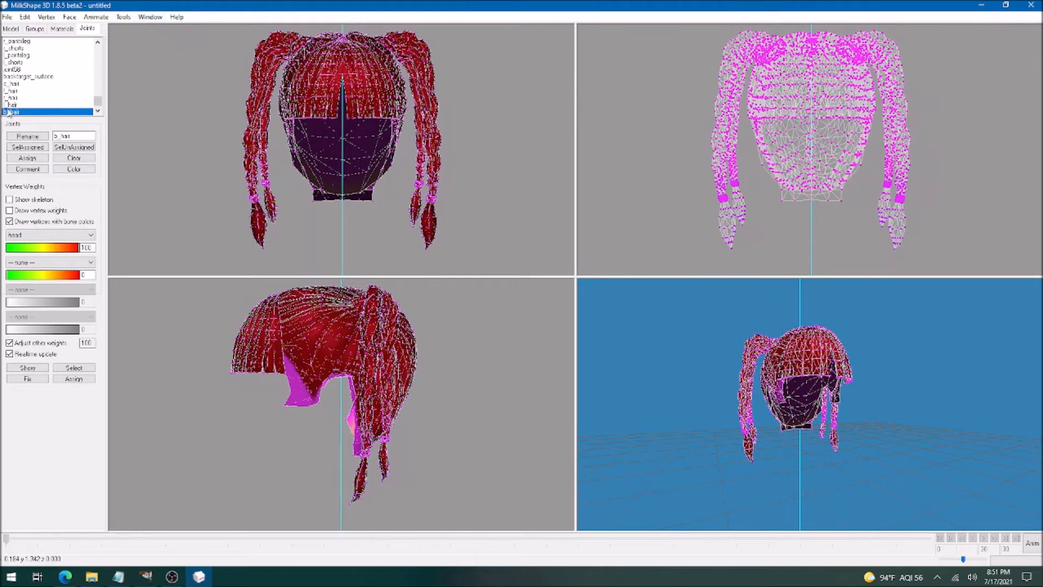
- Export the child hair with Sims2 UniMesh Exporter V4.09 as billieCF_gmdc in the dogsill_billiebraids folder
click(34, 28)
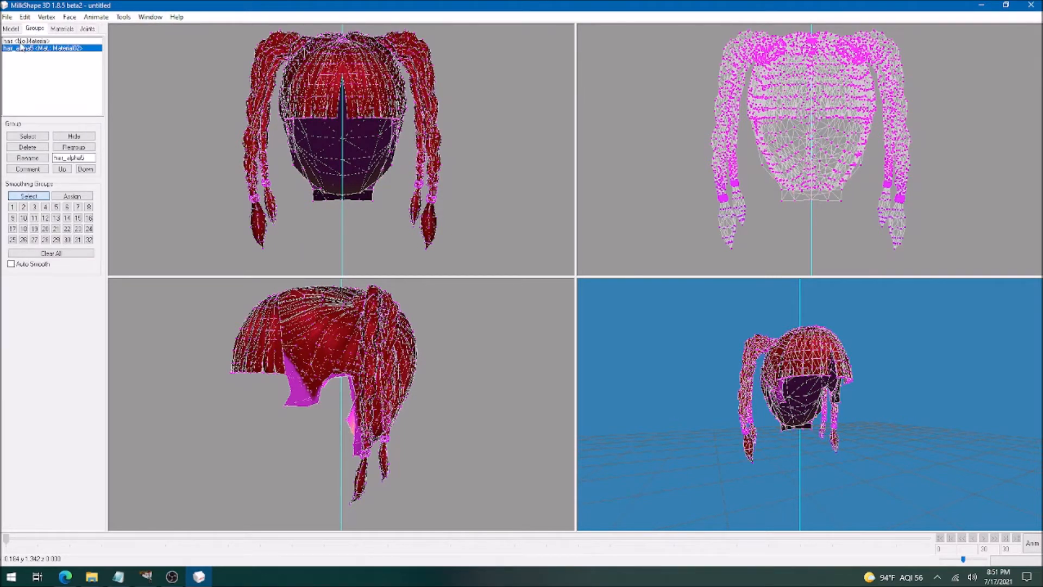
click(7, 16)
mouse_move(33, 105)
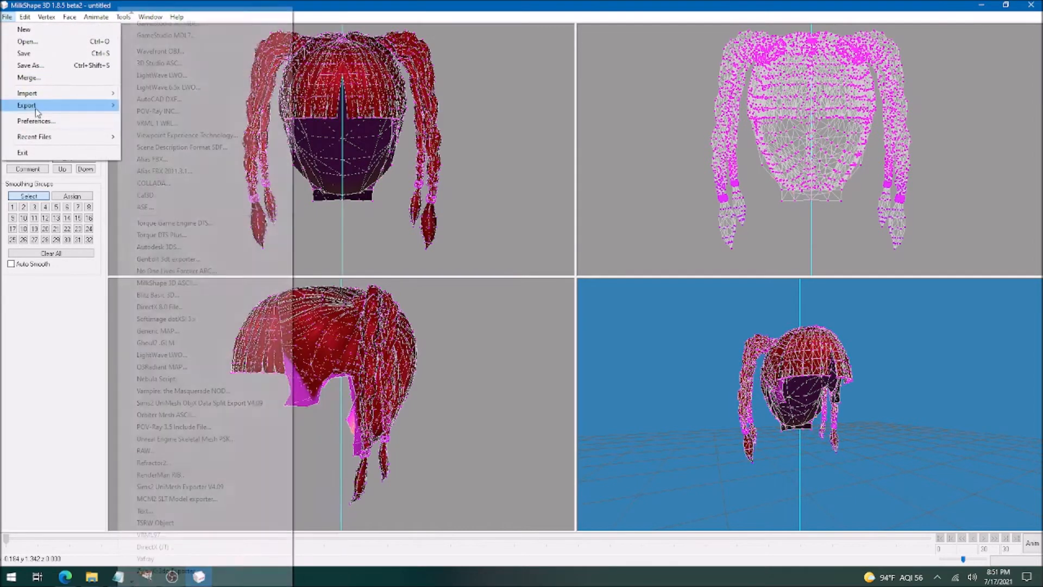
click(179, 486)
click(175, 143)
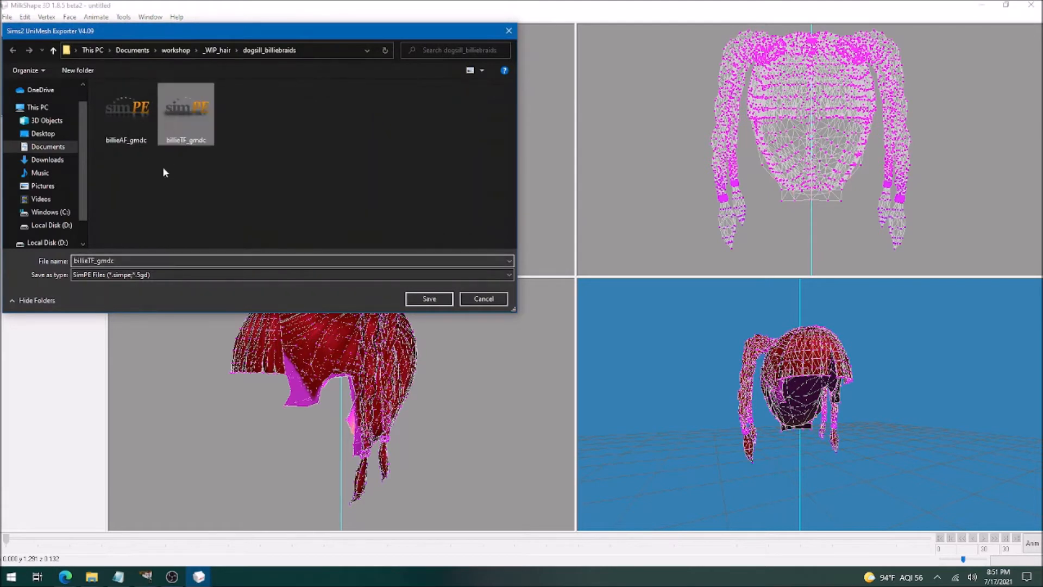
double_click(98, 260)
click(93, 261)
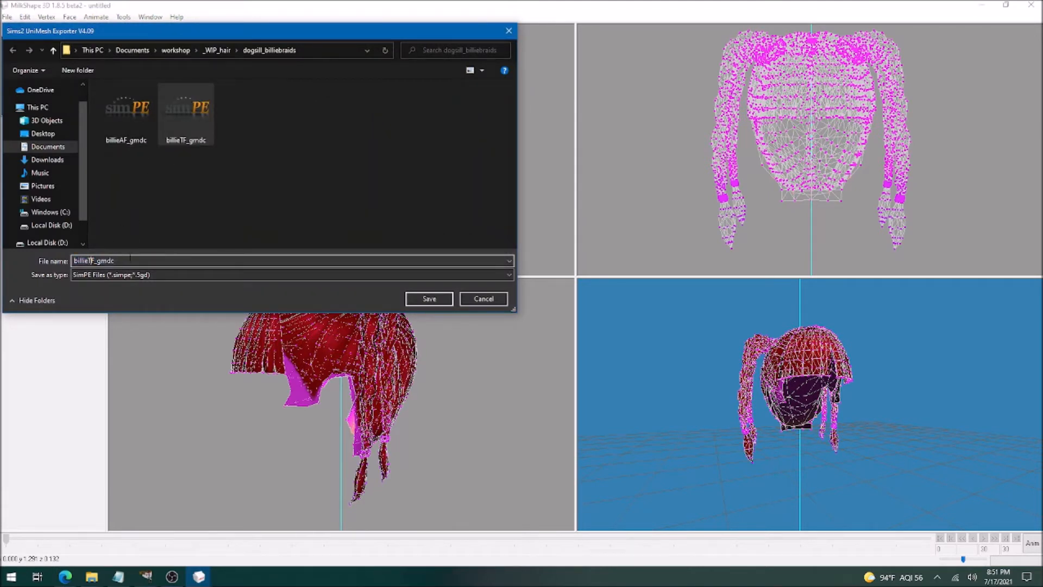
key(BackSpace)
text(C)
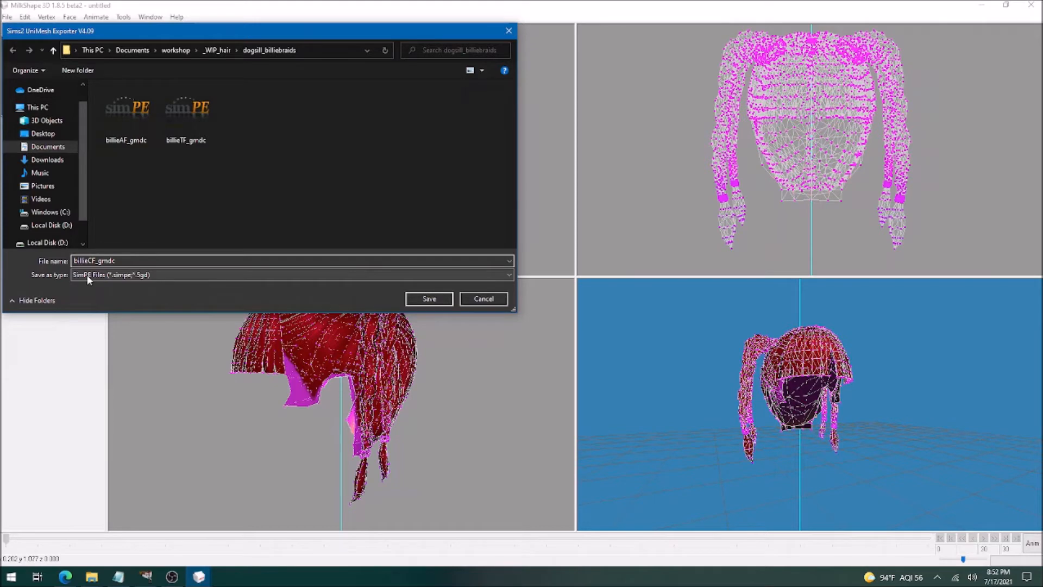
key(Return)
- Start a new model without saving the current one and import the toddler base puFace_gmdc.5gd with Sims2 UniMesh Import V4.09
click(7, 17)
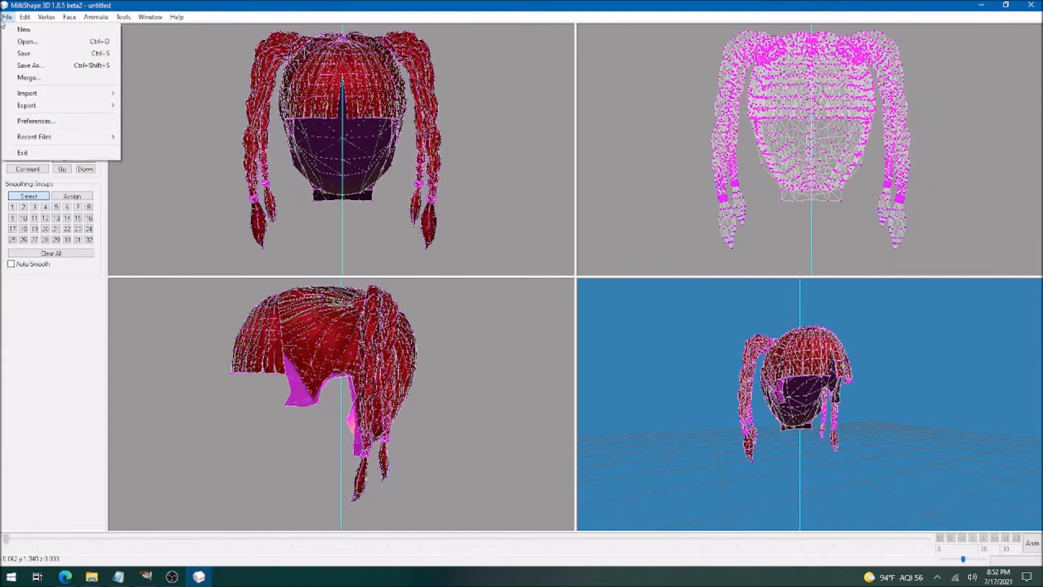
click(22, 30)
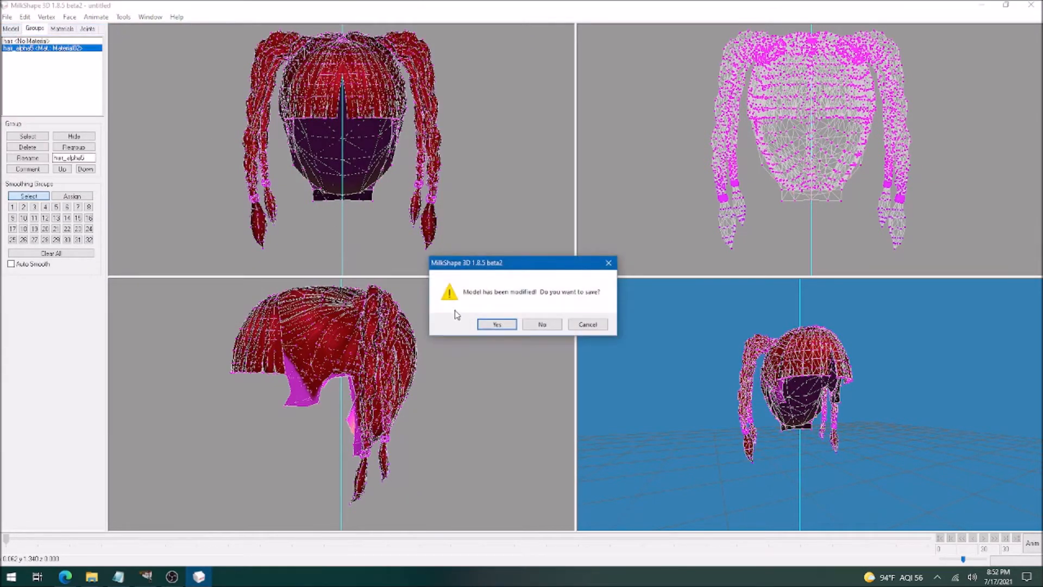
click(543, 324)
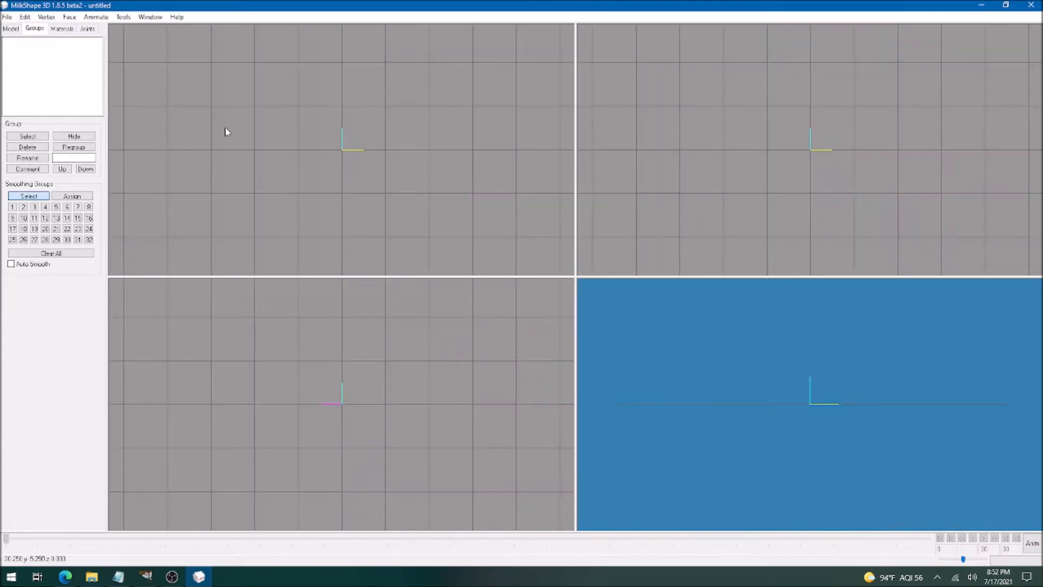
click(7, 17)
mouse_move(30, 93)
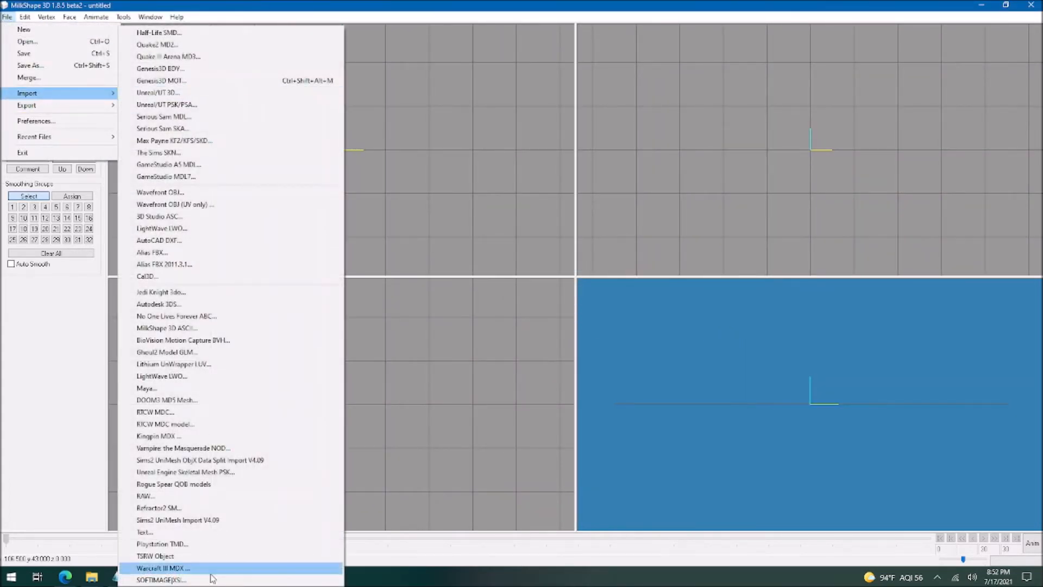
click(199, 520)
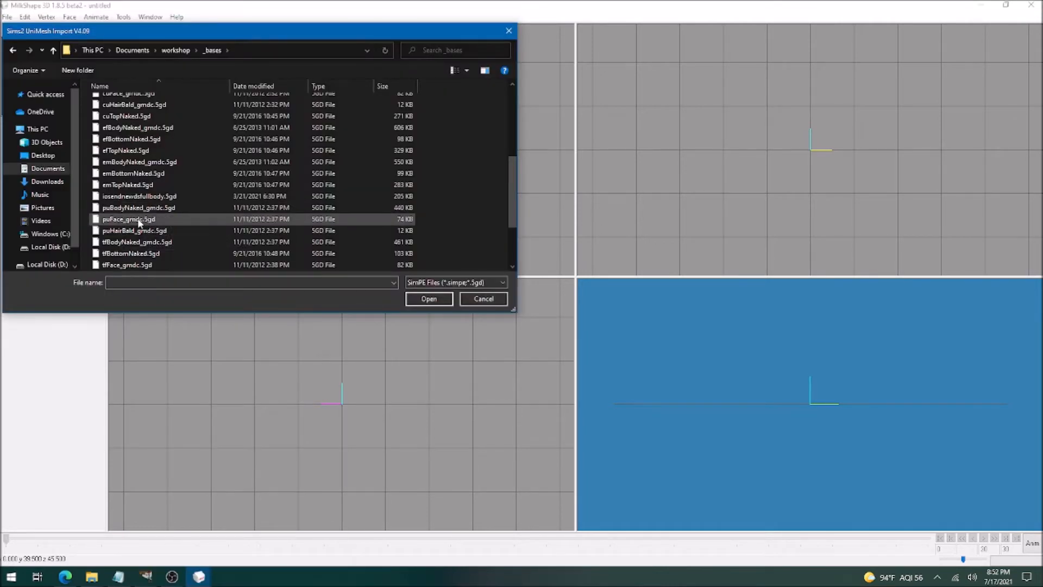
click(138, 220)
click(438, 300)
- Import the braided hair's WSO file as a TSRW Object from within the workshop folder
click(7, 17)
mouse_move(27, 93)
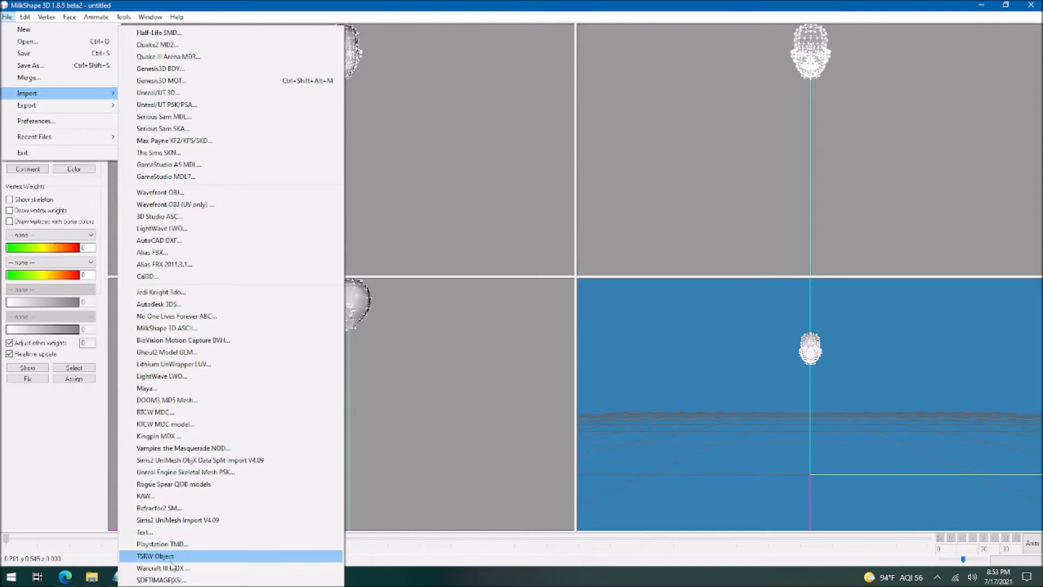
click(163, 556)
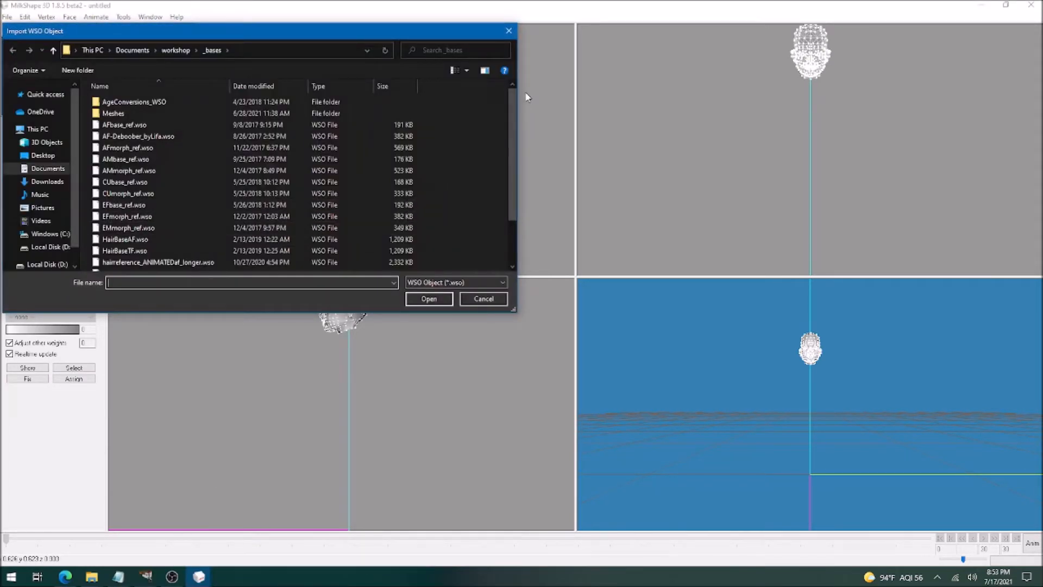
click(178, 55)
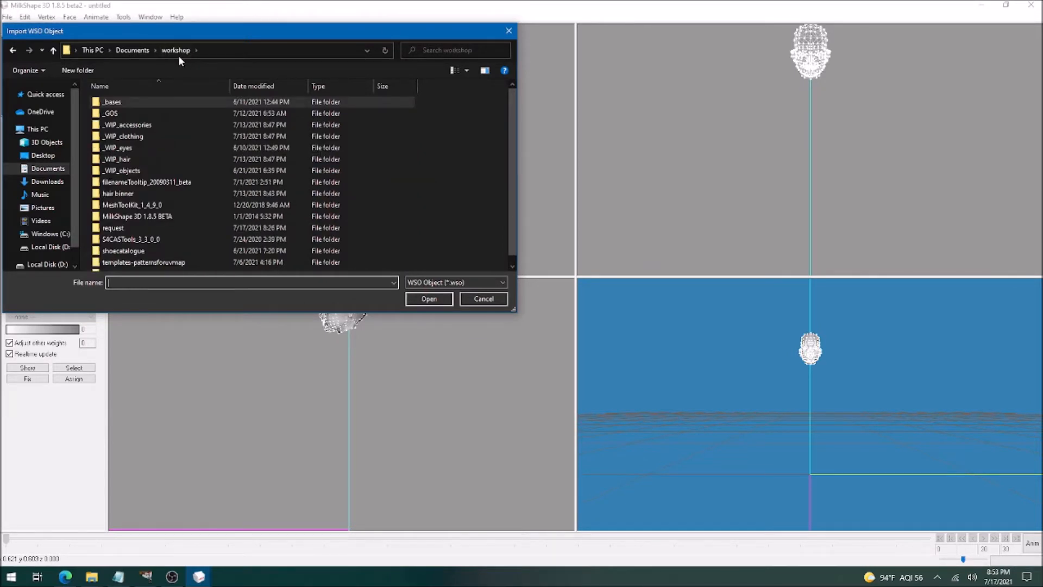
scroll(195, 216, down, 1)
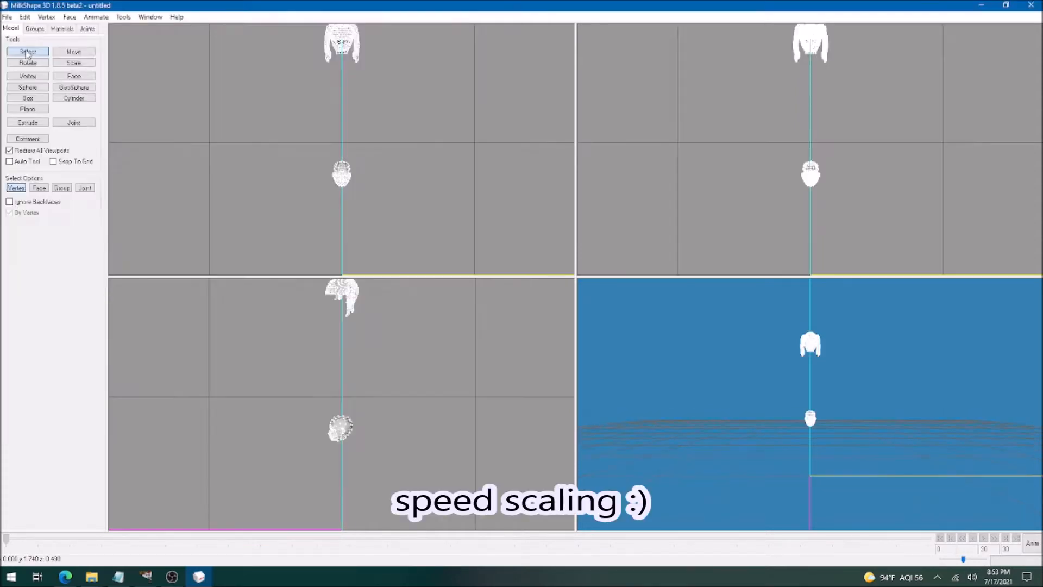
- Move the hair over the toddler head, setting up the views for fitting and adjusting the hair's position along Z
click(73, 51)
right_click(333, 226)
click(377, 417)
right_click(334, 426)
click(375, 330)
right_click(712, 207)
click(752, 397)
drag(849, 476, 934, 454)
click(37, 202)
click(58, 201)
drag(345, 279, 330, 279)
- Scale the hair down three times by 0.99 on all axes and turn on group coloring in the side view
click(74, 63)
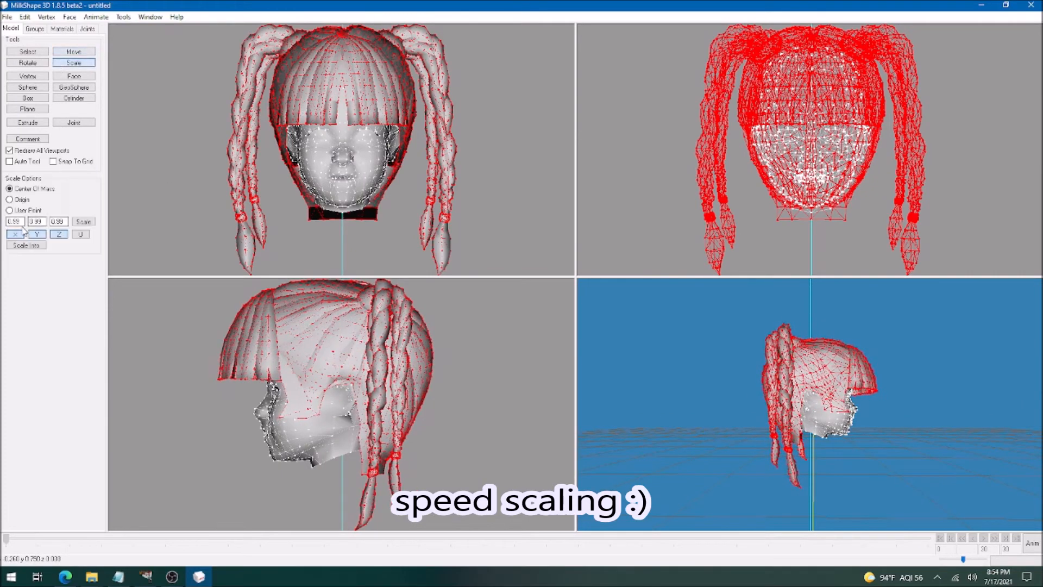
click(81, 221)
click(82, 222)
click(79, 223)
right_click(481, 390)
click(522, 161)
- Nudge the hair slightly toward the face along Z and scale it down again by 0.99 on all axes
click(74, 52)
drag(381, 318, 373, 318)
drag(848, 405, 734, 394)
click(74, 63)
click(85, 221)
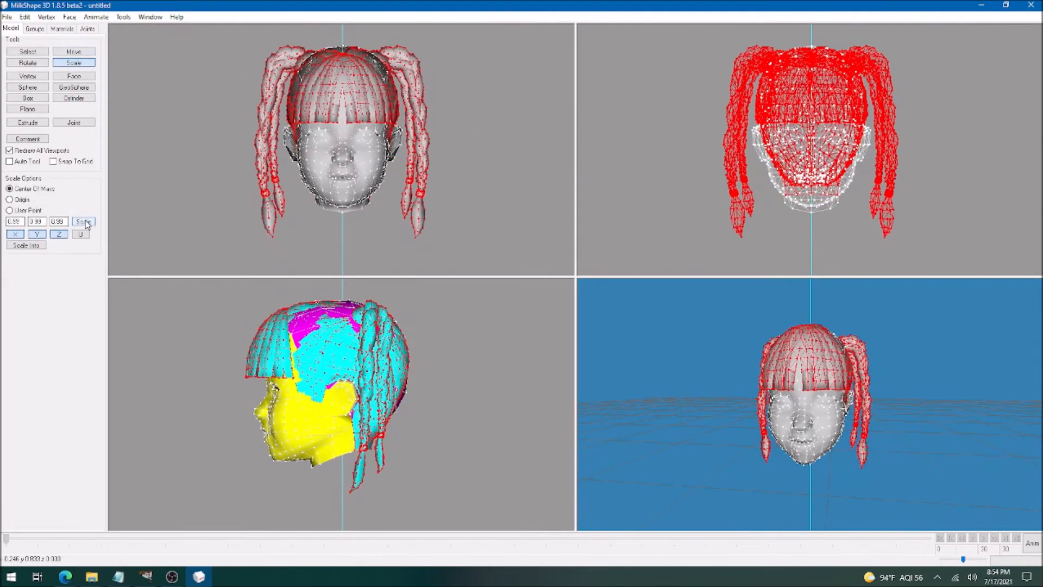
- Try raising the hair slightly along Y only and check its fit from the side
click(77, 50)
click(36, 201)
mouse_move(312, 338)
mouse_down()
mouse_move(313, 325)
mouse_move(318, 333)
mouse_up()
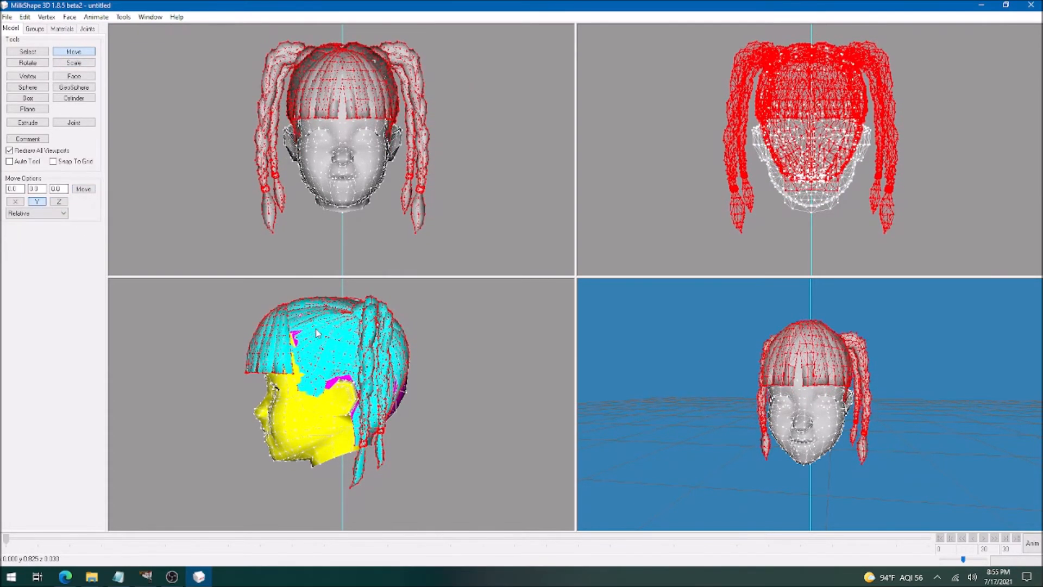
drag(722, 435, 796, 447)
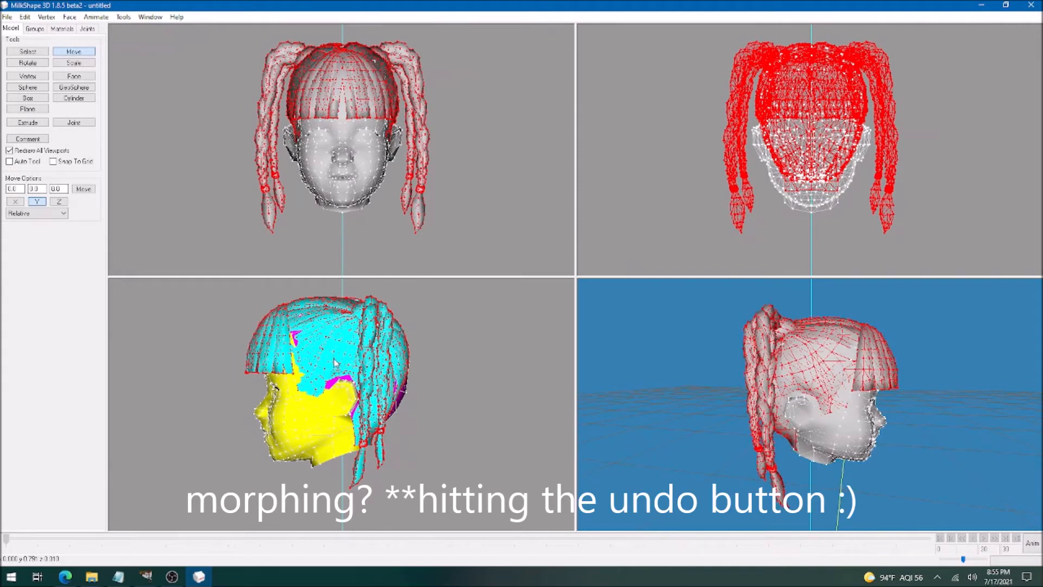
- Undo the vertical move and the most recent scaling changes to the hair
key(ctrl+z)
key(ctrl+z)
key(ctrl+z)
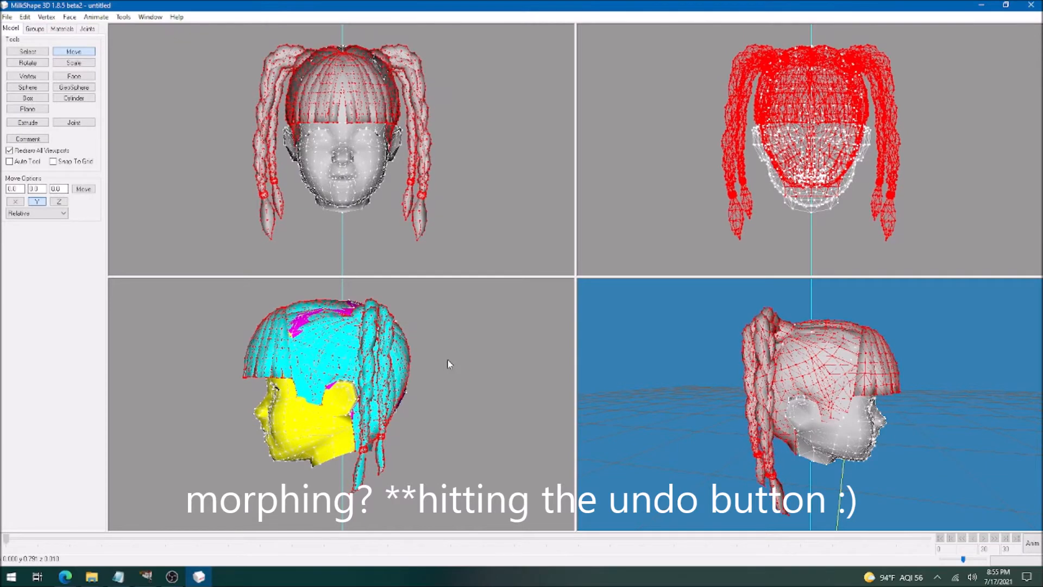
key(ctrl+z)
key(ctrl+z)
key(ctrl+z)
key(ctrl+z)
key(ctrl+z)
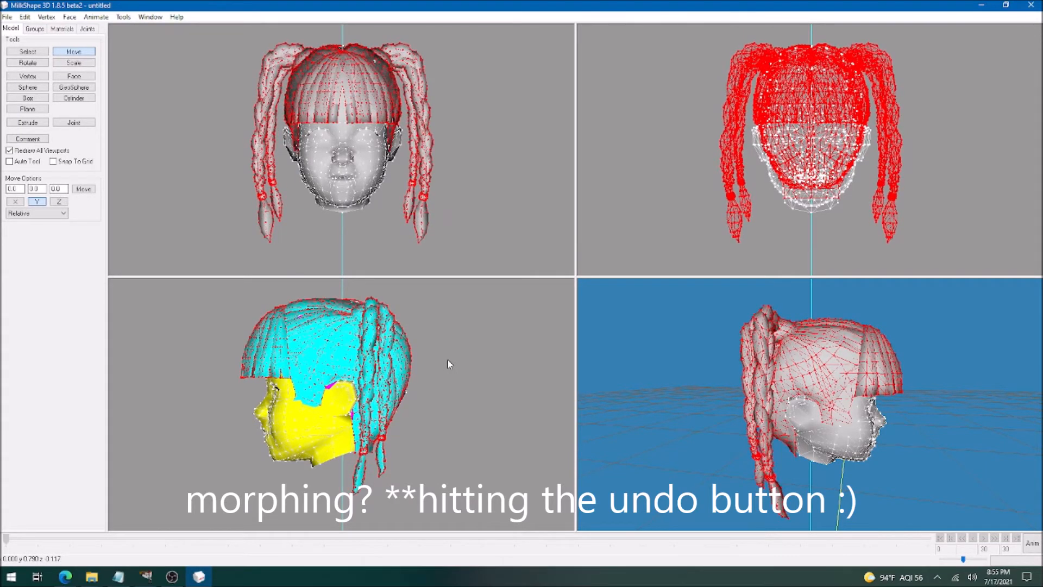
- Shift the hair slightly along Z only and scale it down twice by 0.99 on all axes
click(59, 202)
drag(326, 334, 324, 334)
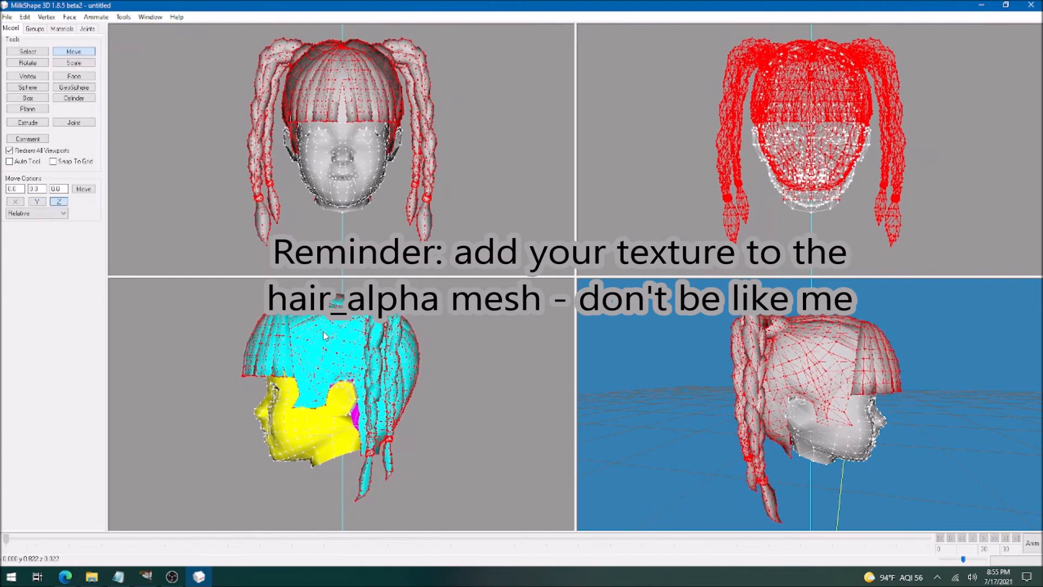
click(77, 64)
drag(674, 415, 506, 424)
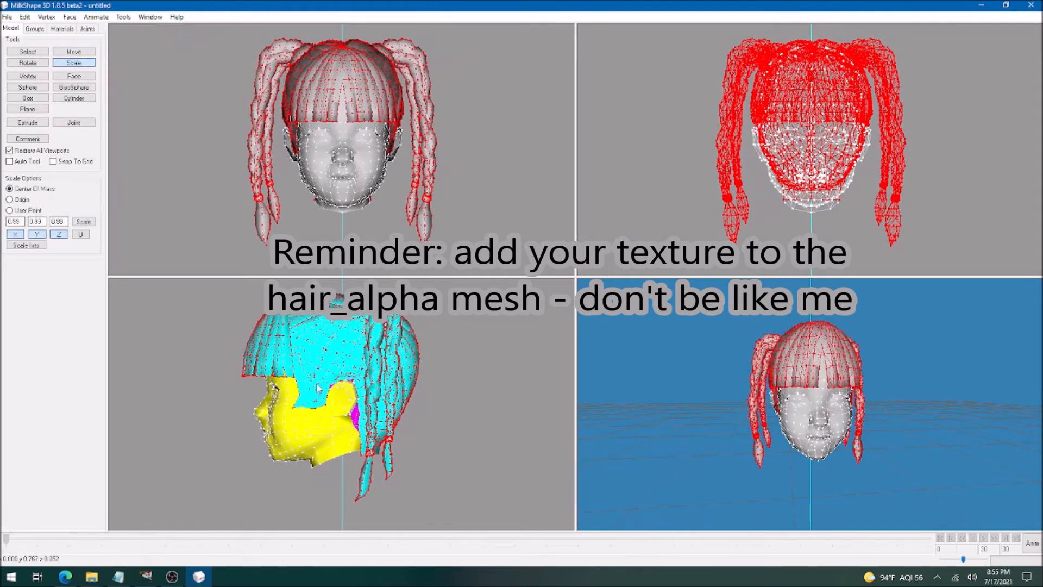
click(83, 221)
click(84, 221)
- Turn off group coloring in the side view and turn it on in the 3D view
right_click(167, 311)
click(202, 84)
right_click(739, 388)
click(780, 162)
- Create a new material, assign it to the hair, and load the hair texture into it
click(62, 29)
click(28, 275)
click(27, 297)
click(39, 230)
double_click(239, 109)
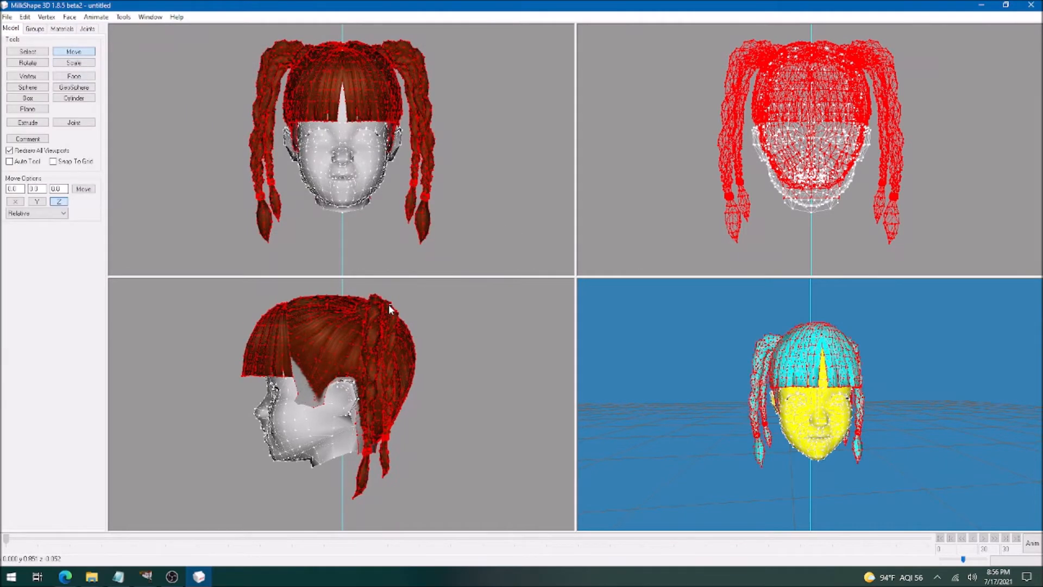
- Scale the hair down three times by 0.99 on all axes and check both sides for scalp poking through
click(75, 63)
click(83, 222)
click(83, 222)
click(83, 222)
drag(853, 427, 773, 438)
scroll(774, 441, up, 2)
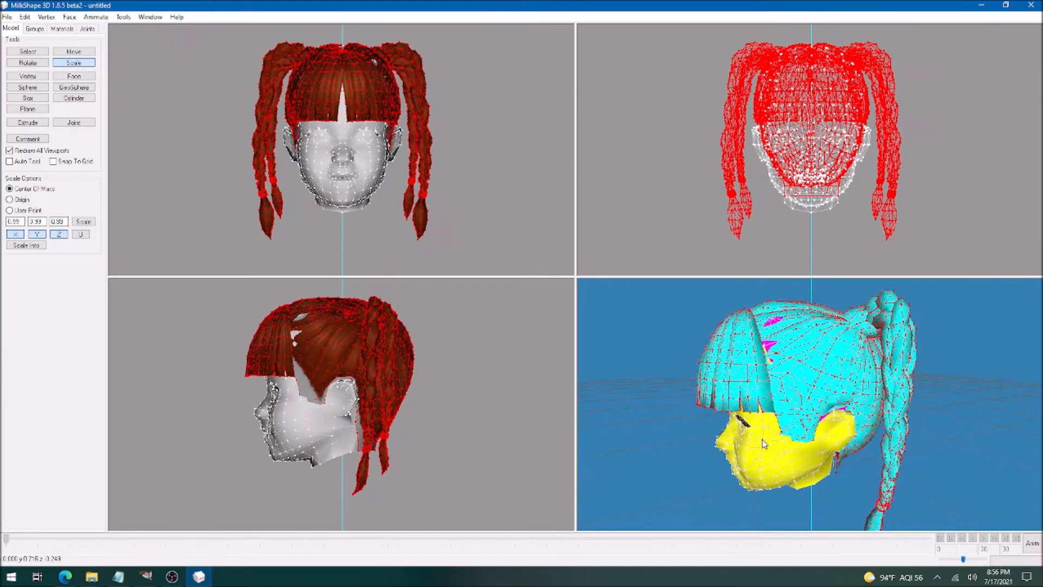
scroll(763, 445, up, 1)
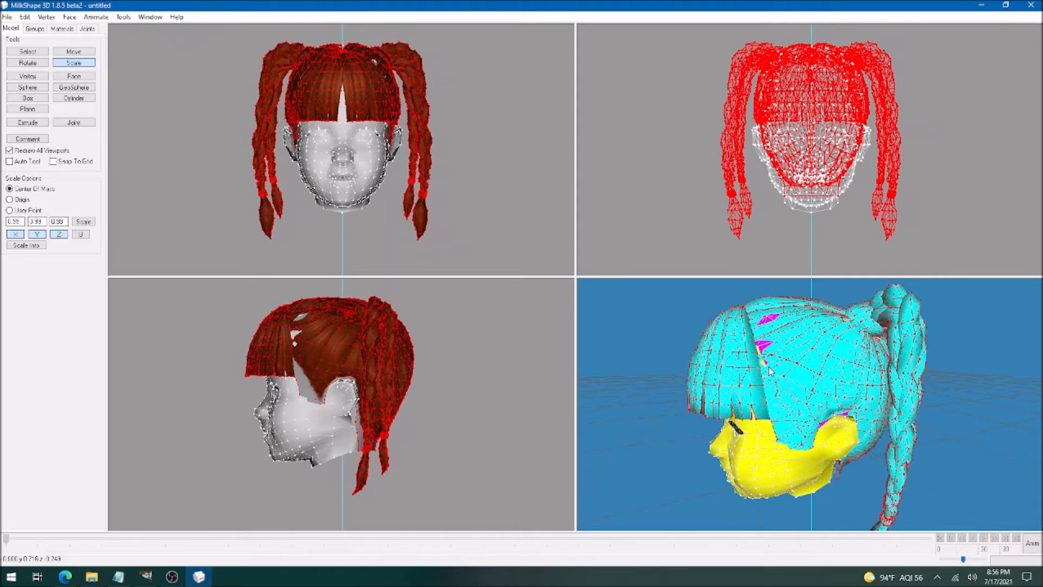
drag(769, 371, 943, 364)
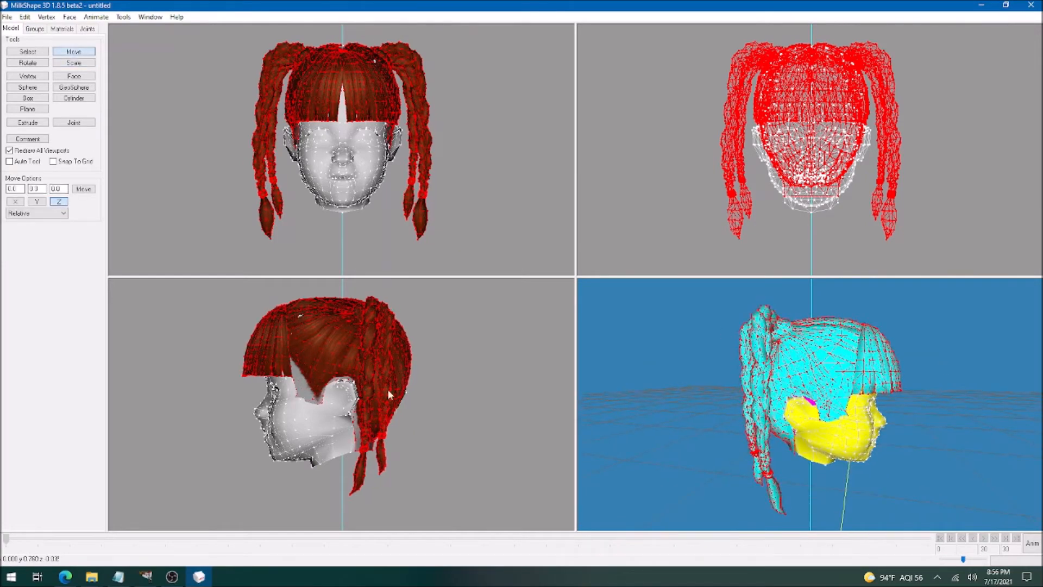
- Examine the hair's fit at the back of the head, around the ears and along the hairline for exposed scalp
drag(840, 470, 952, 467)
drag(881, 459, 845, 481)
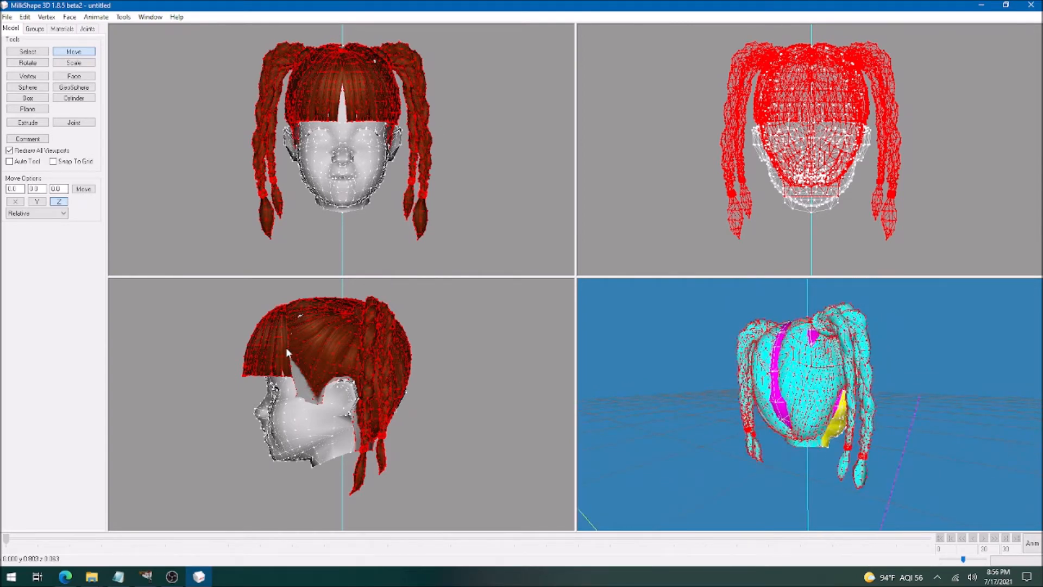
drag(878, 439, 712, 431)
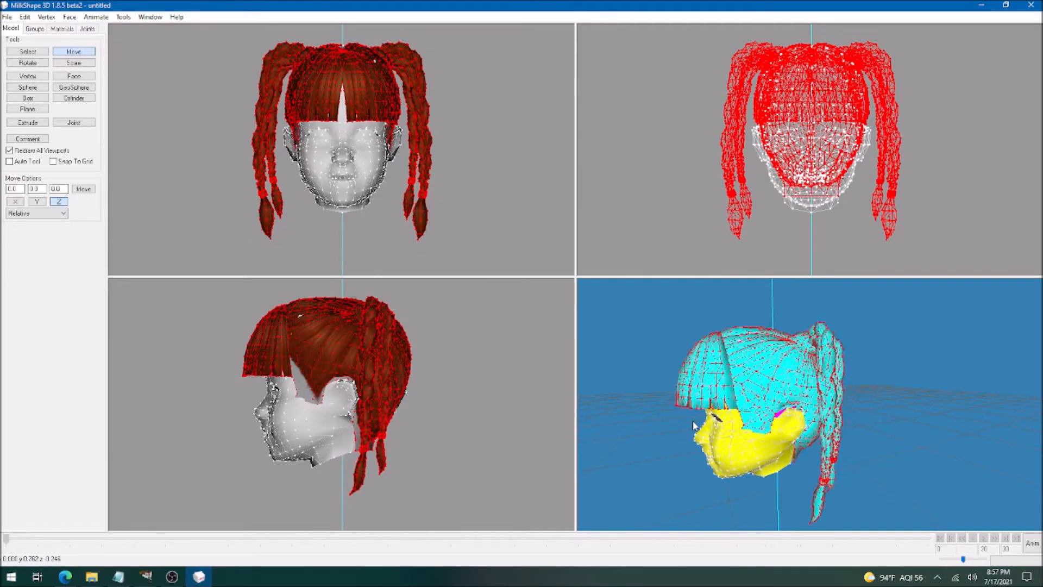
scroll(692, 420, up, 6)
drag(718, 428, 679, 391)
click(15, 53)
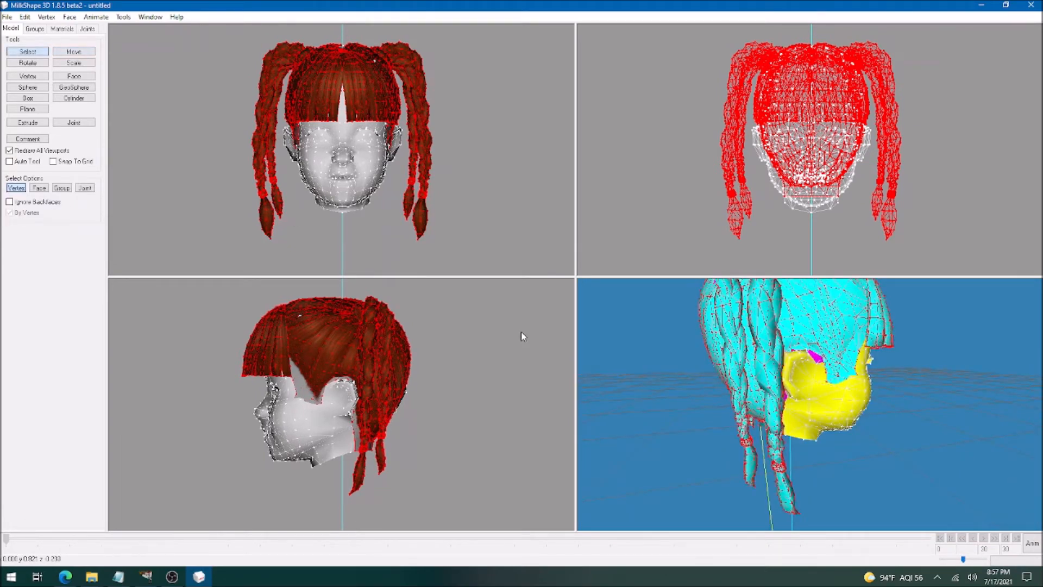
drag(815, 393, 833, 367)
scroll(745, 383, up, 4)
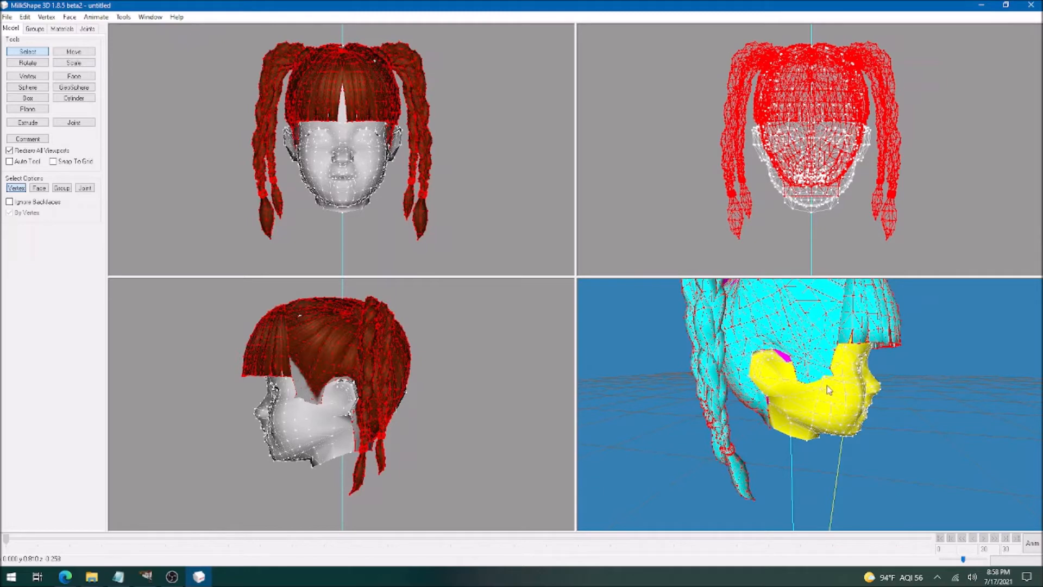
scroll(848, 432, down, 5)
drag(872, 416, 851, 426)
scroll(852, 426, up, 5)
scroll(852, 427, down, 4)
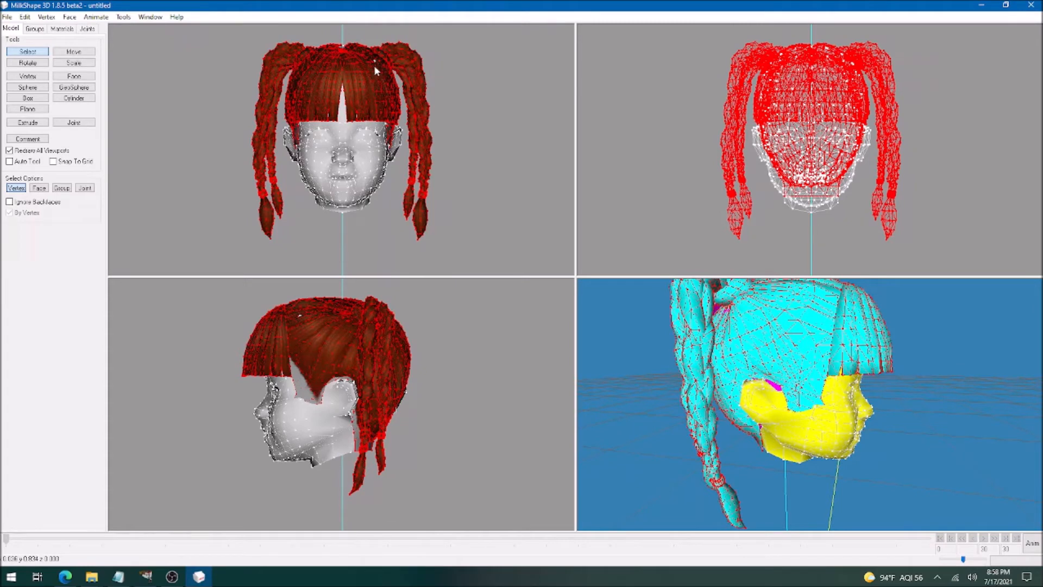
drag(823, 367, 808, 391)
scroll(935, 368, down, 5)
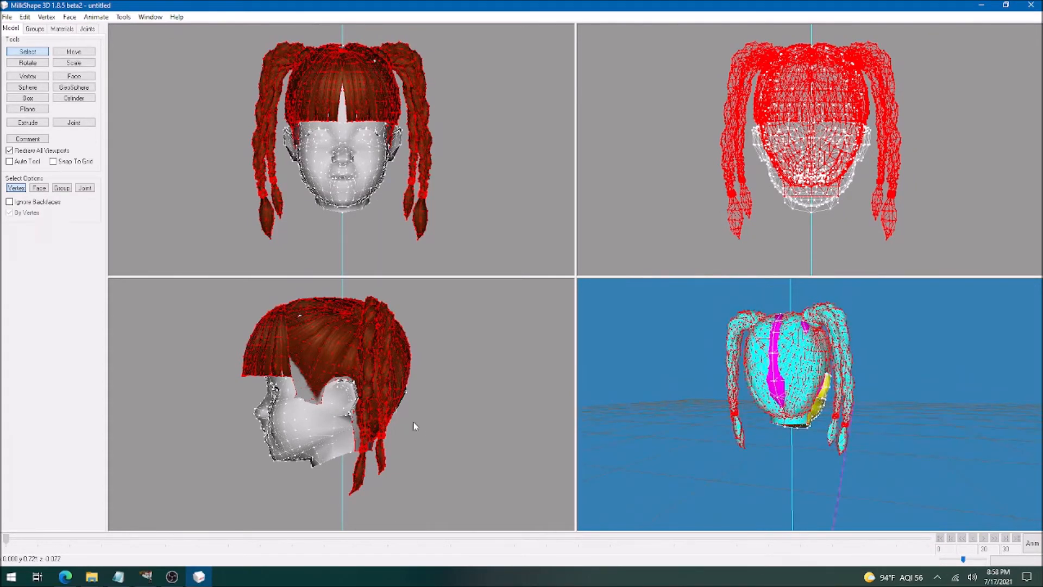
- Clear the selection, select the vertices at the back of the head in the side view, and hide the hair_alpha5 group
click(433, 420)
drag(432, 432, 384, 312)
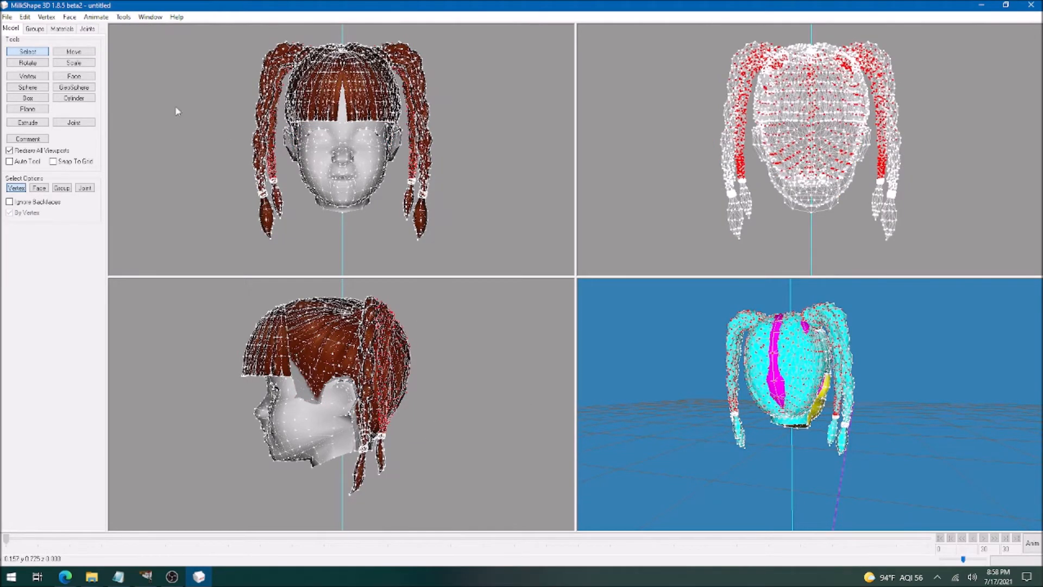
click(35, 29)
click(74, 135)
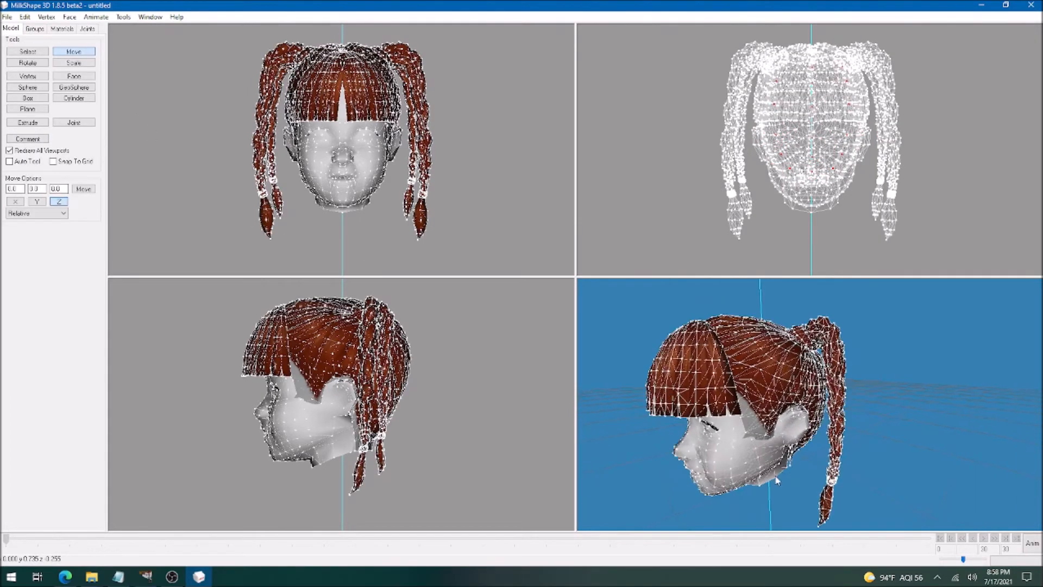
- Turn on group coloring and turn off the wireframe overlay in the 3D view to check the crown for exposed scalp
drag(750, 434, 793, 413)
right_click(861, 398)
click(902, 172)
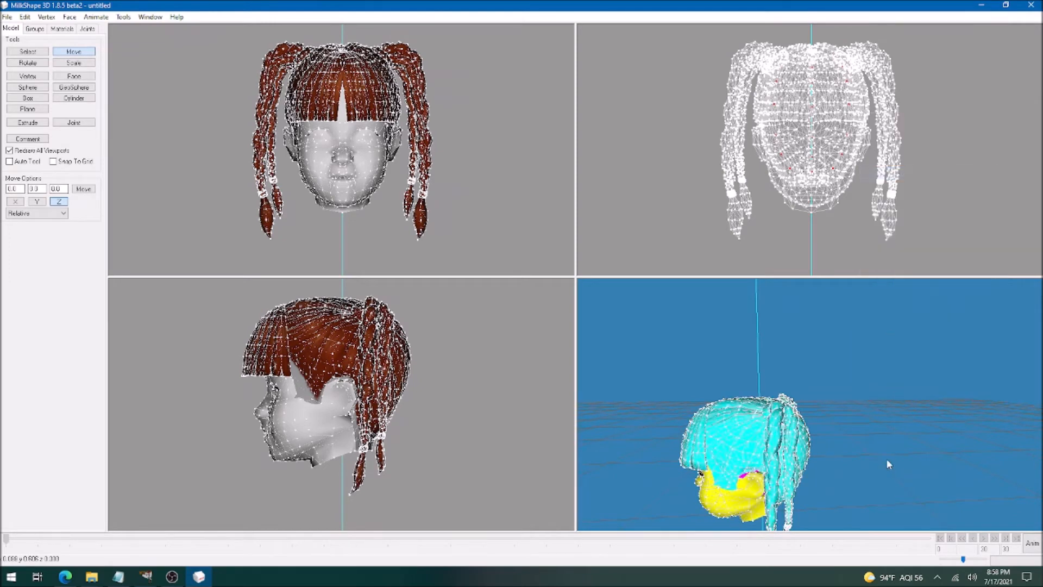
right_click(905, 475)
click(924, 276)
drag(903, 421, 791, 420)
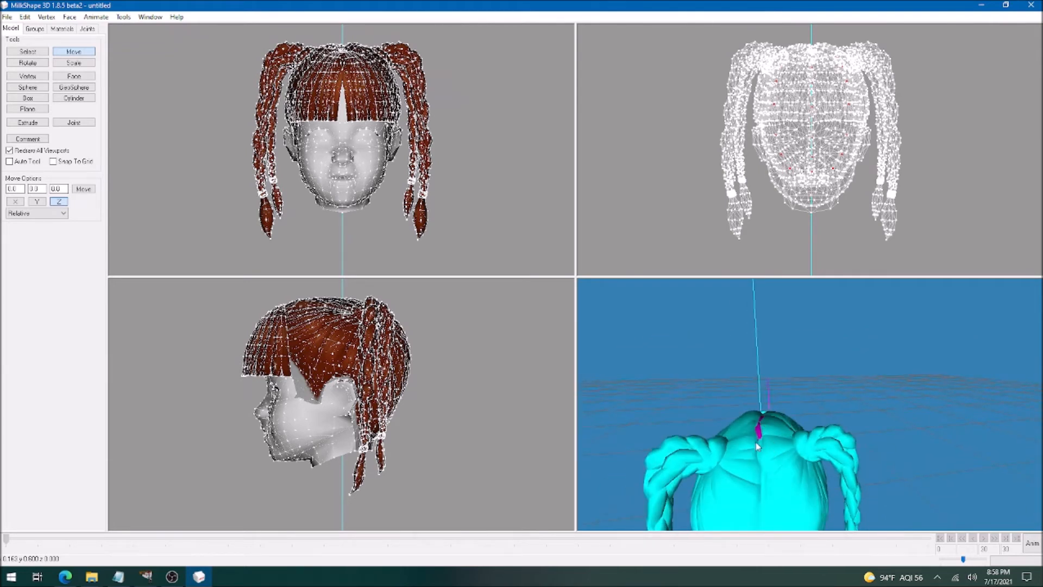
- Select the vertices across the top of the head in the side view and hide the hair_alpha5 group
click(28, 52)
drag(279, 286, 425, 327)
click(34, 28)
click(74, 136)
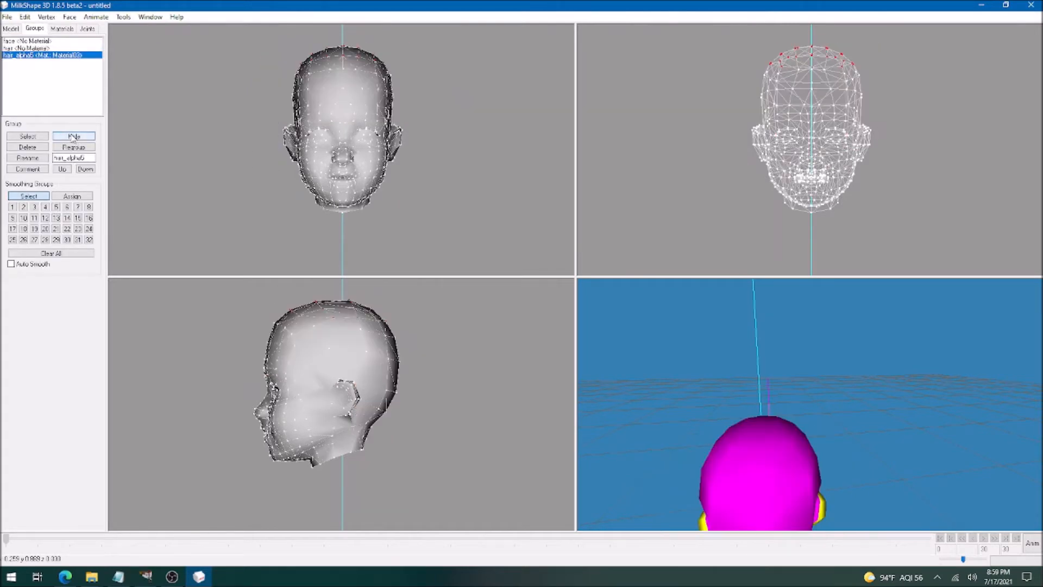
- Unhide the hair_alpha5 group and move the selected crown vertices slightly down with only Y and Z movement enabled
click(75, 136)
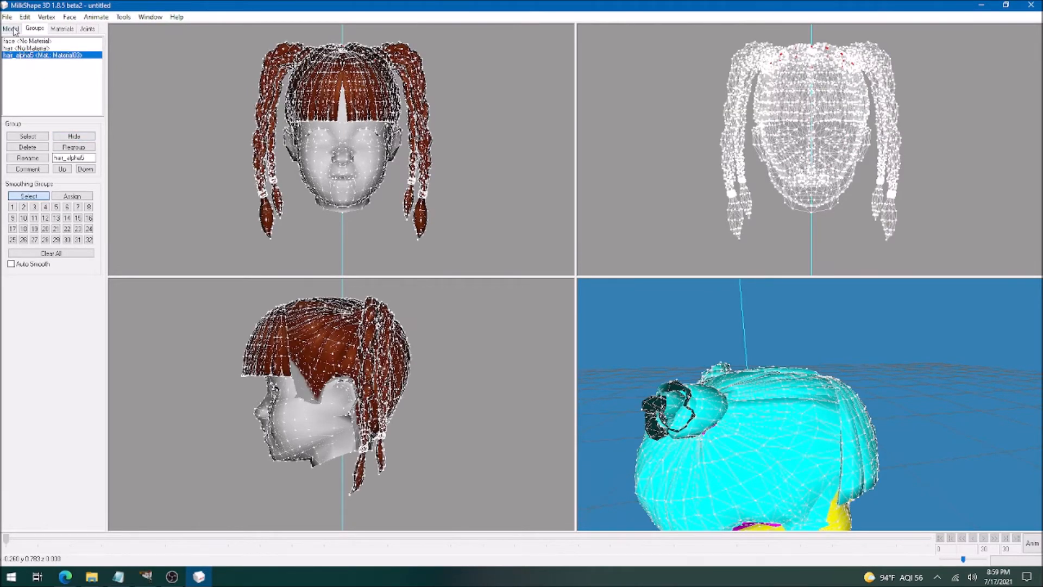
click(12, 28)
click(73, 53)
click(42, 200)
click(59, 201)
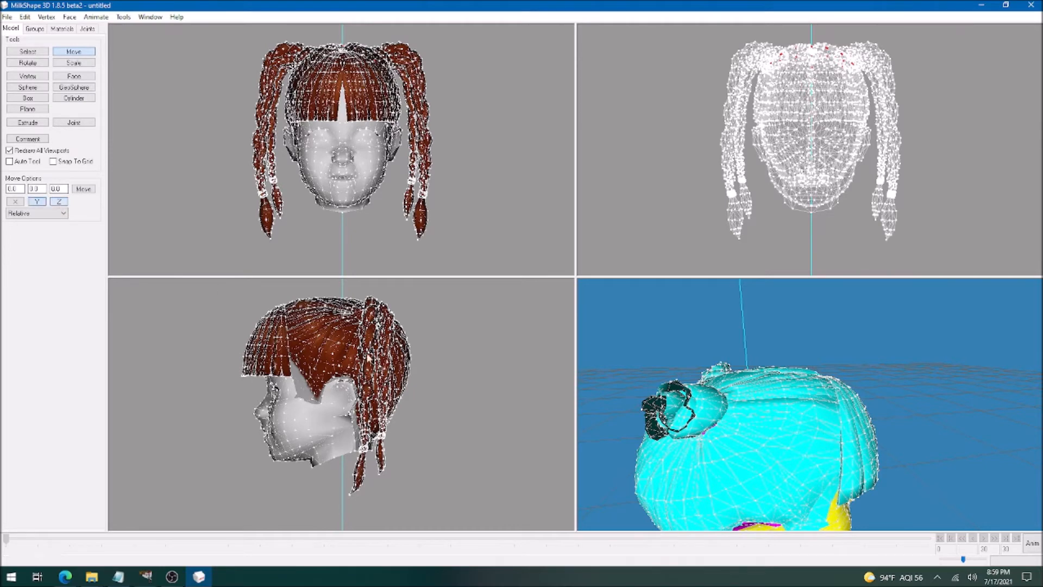
ctrl+drag(684, 450, 690, 522)
drag(345, 297, 345, 301)
- Turn off the wireframe overlay in the 3D view and inspect the braided hair on the head from several angles
drag(772, 418, 696, 417)
right_click(745, 406)
click(807, 269)
ctrl+drag(848, 478, 847, 402)
drag(924, 409, 820, 412)
scroll(820, 412, down, 4)
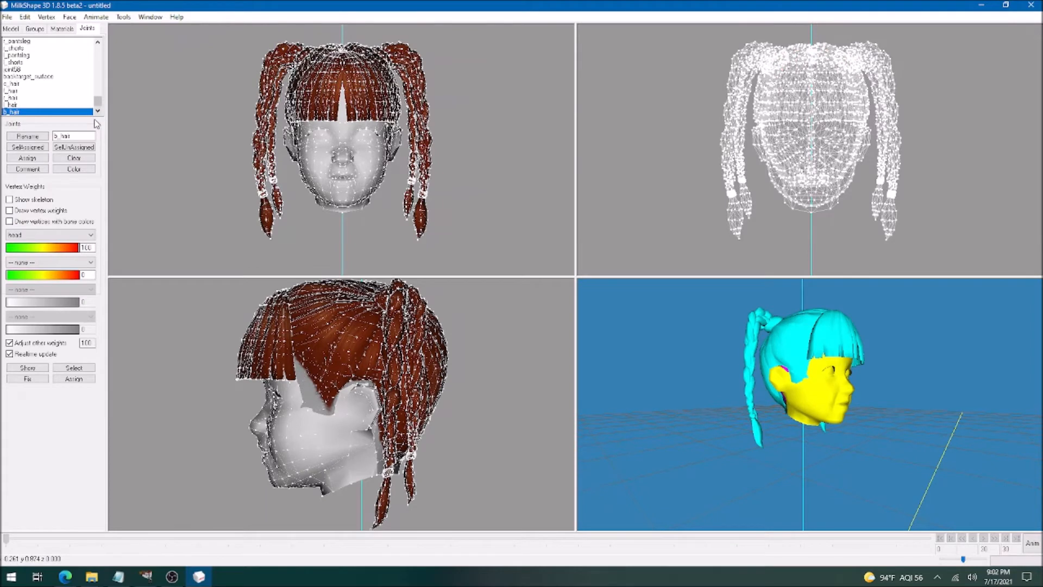
- Turn off Colored Groups in the 3D view and examine the textured hair and scalp from both sides
click(63, 29)
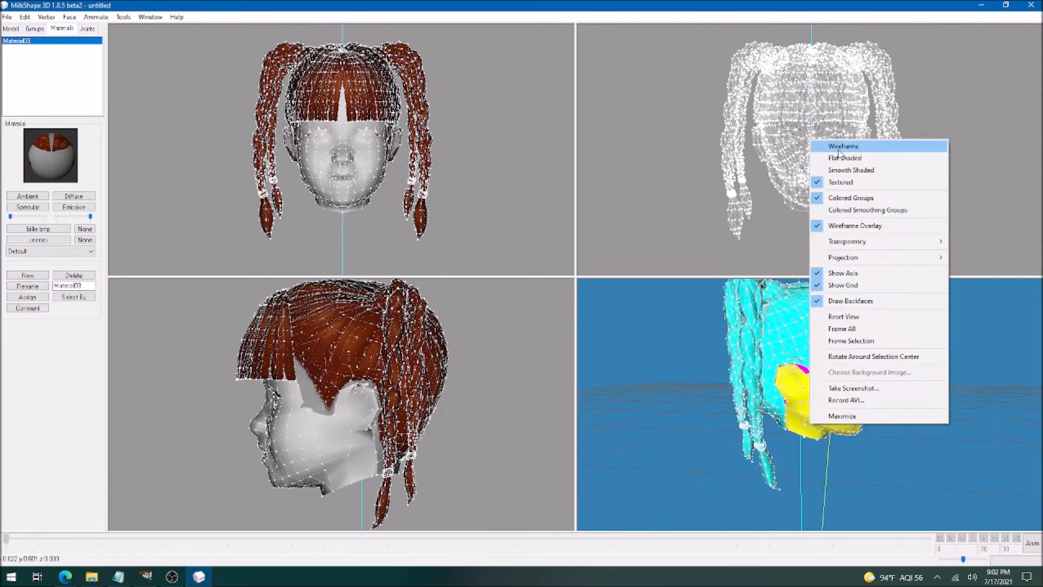
click(851, 197)
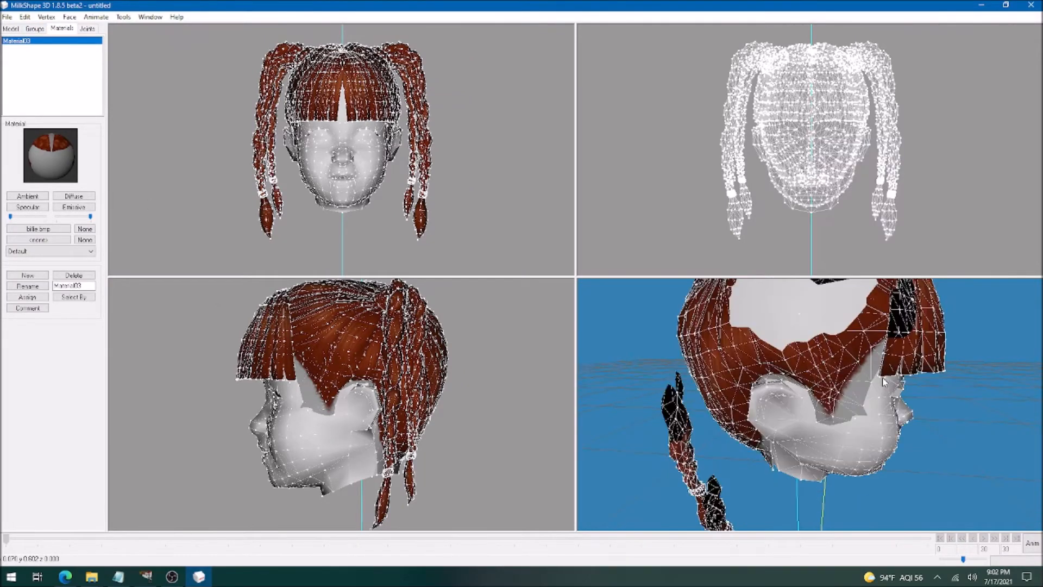
drag(885, 382, 700, 372)
scroll(815, 375, down, 5)
scroll(775, 379, up, 2)
scroll(660, 375, up, 4)
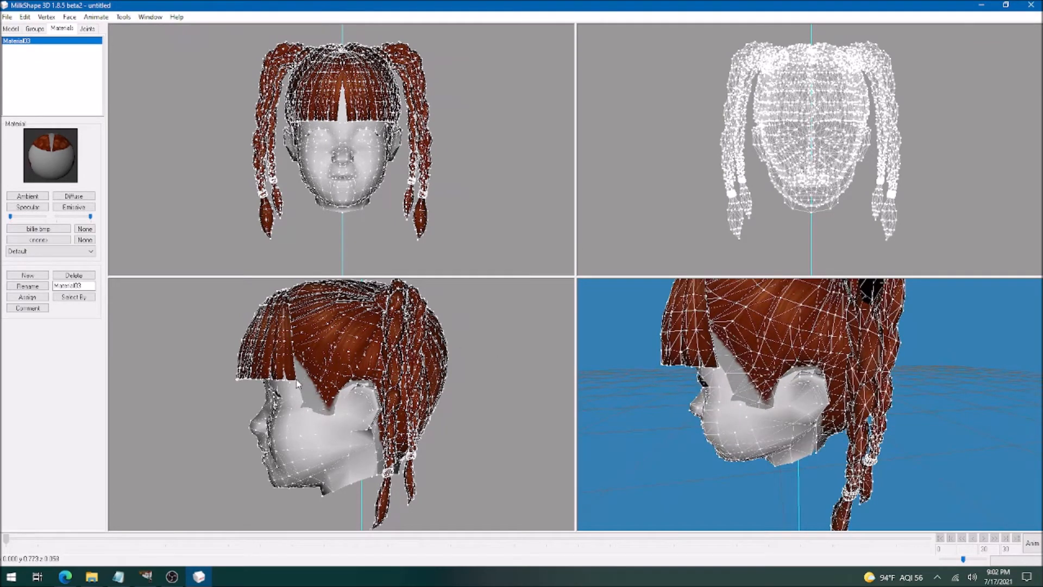
- Adjust the scalp geometry around the temples with the Scale tool and check its fit against the face
click(34, 28)
click(62, 137)
click(62, 137)
click(11, 28)
click(74, 62)
click(9, 199)
drag(625, 418, 737, 396)
click(27, 51)
click(492, 290)
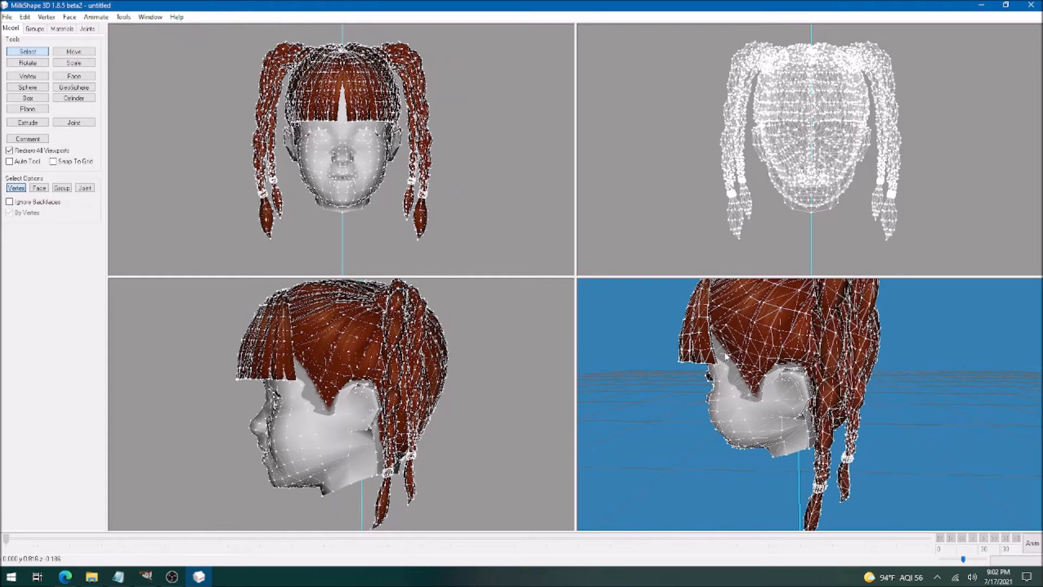
drag(752, 384, 795, 388)
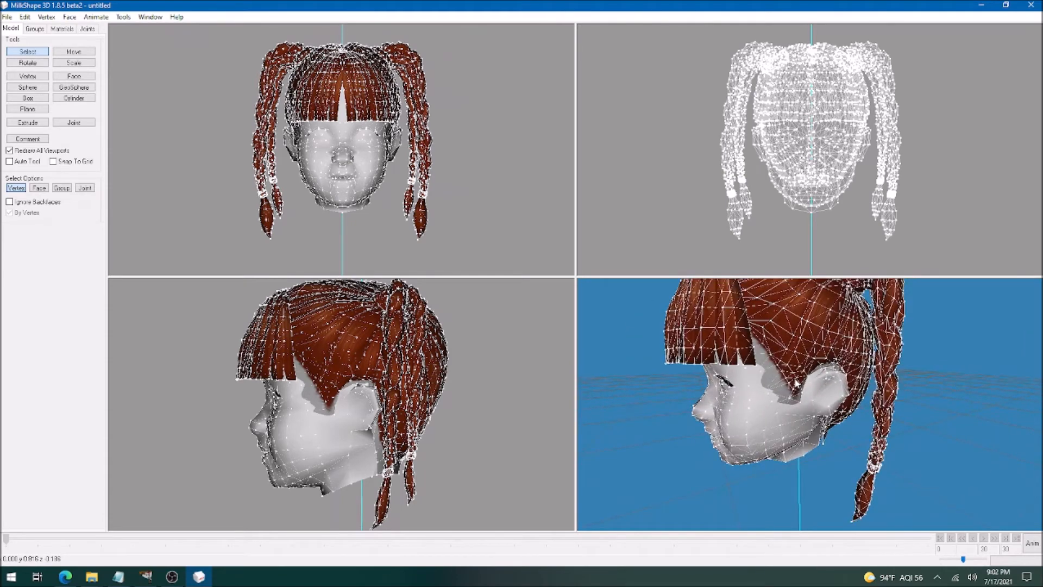
- Delete the face group and enter hair_alpha as the new name for the hair_alpha5 group
click(34, 28)
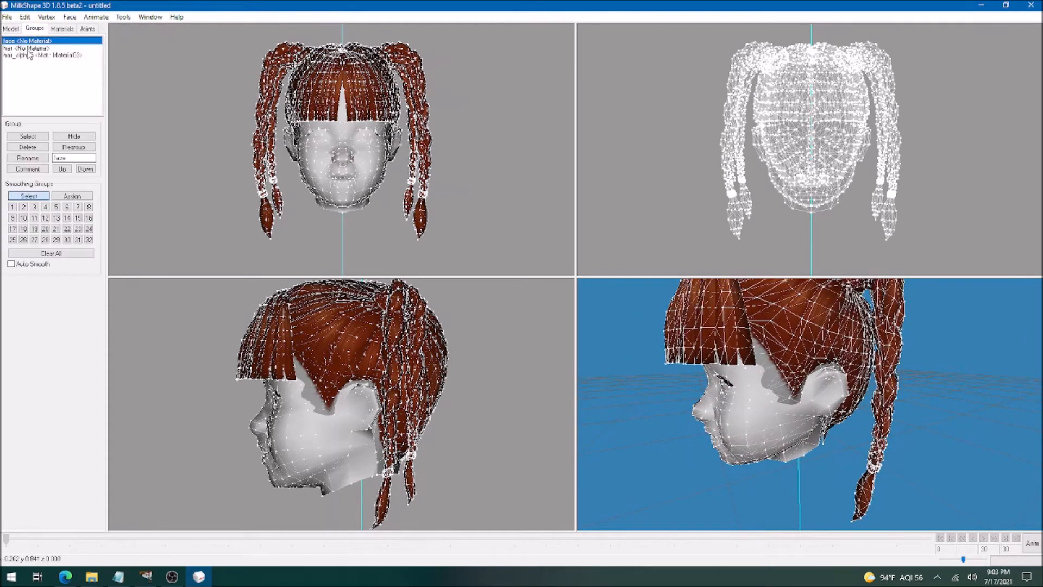
click(27, 147)
click(37, 47)
click(85, 157)
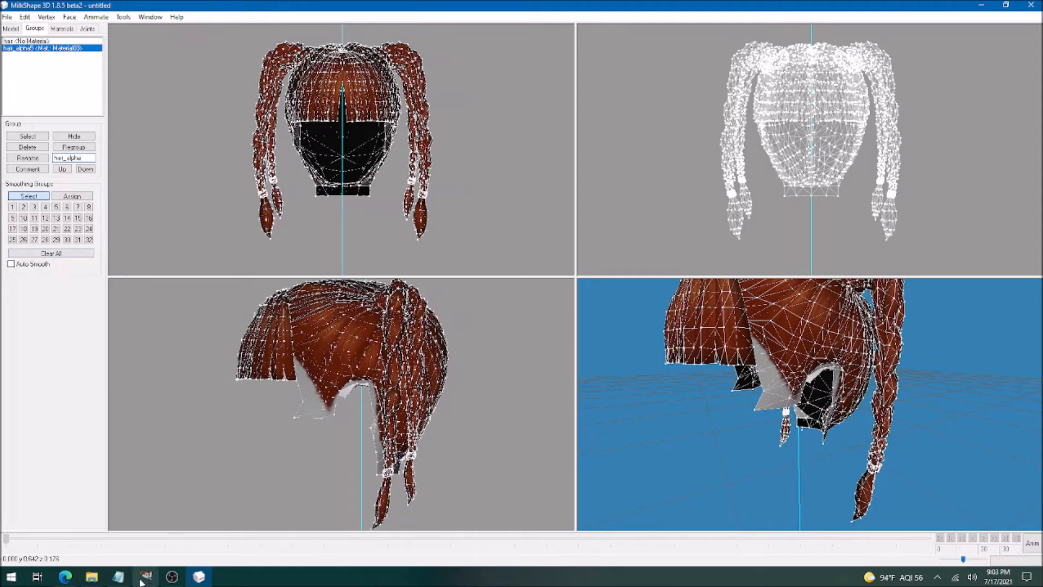
- Set the braided hair group's comment to ModelName: hair_alpha, Opacity: 5, HasTangentArray:, NumSkinWgts: 3, using the lines kept in Notepad
click(119, 577)
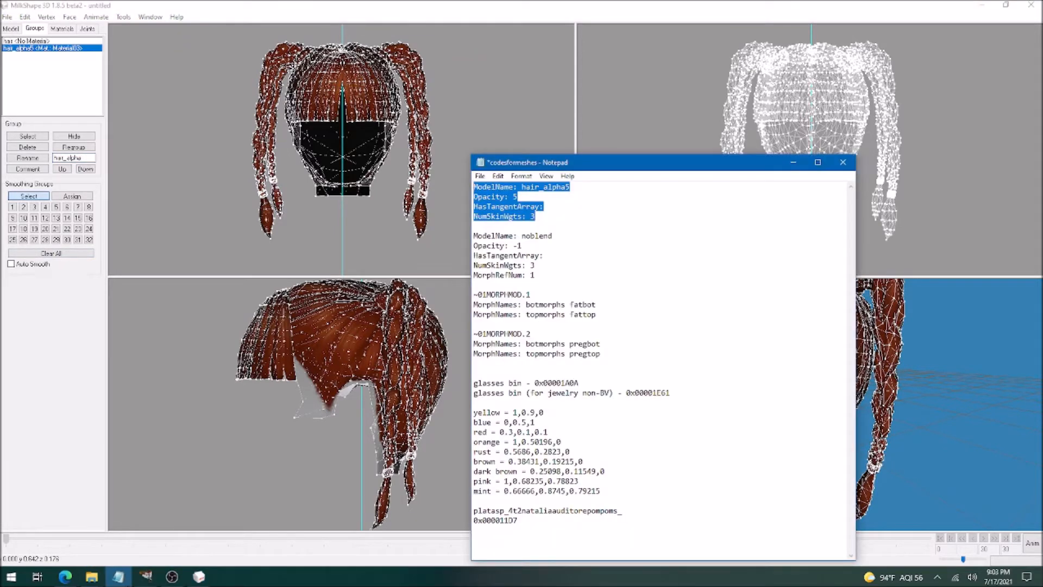
click(42, 169)
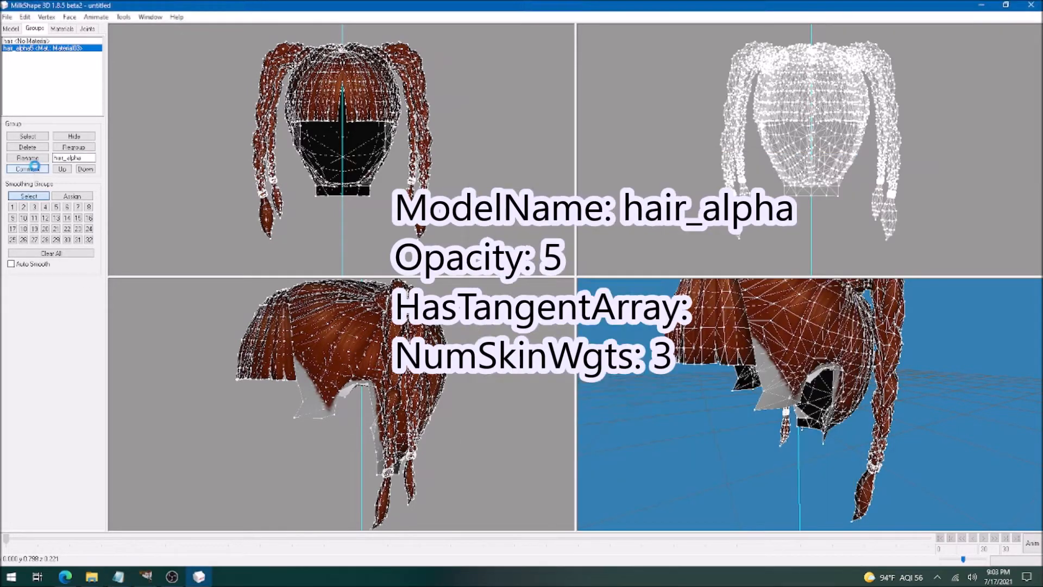
key(ctrl+v)
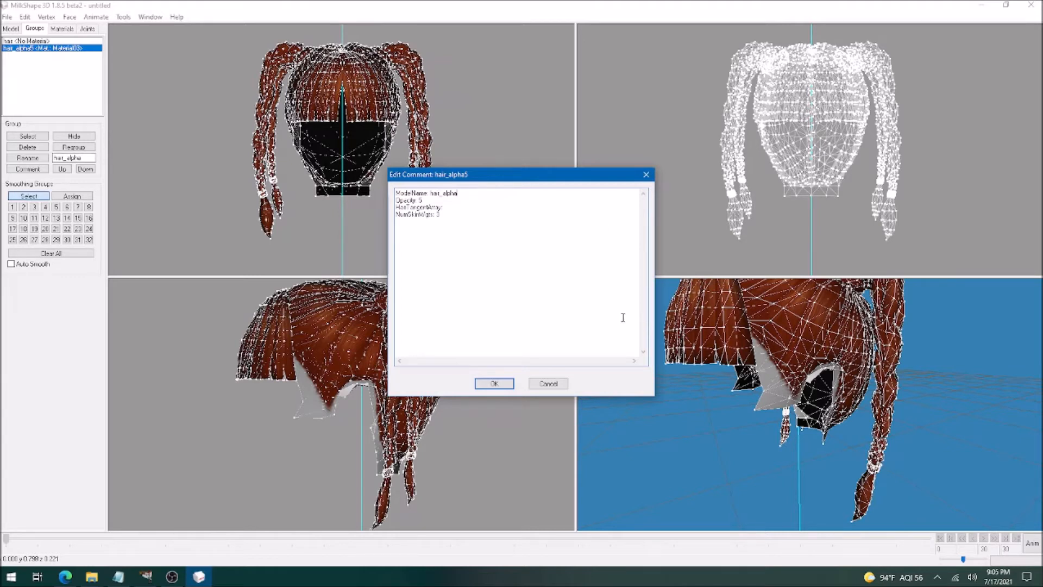
click(496, 384)
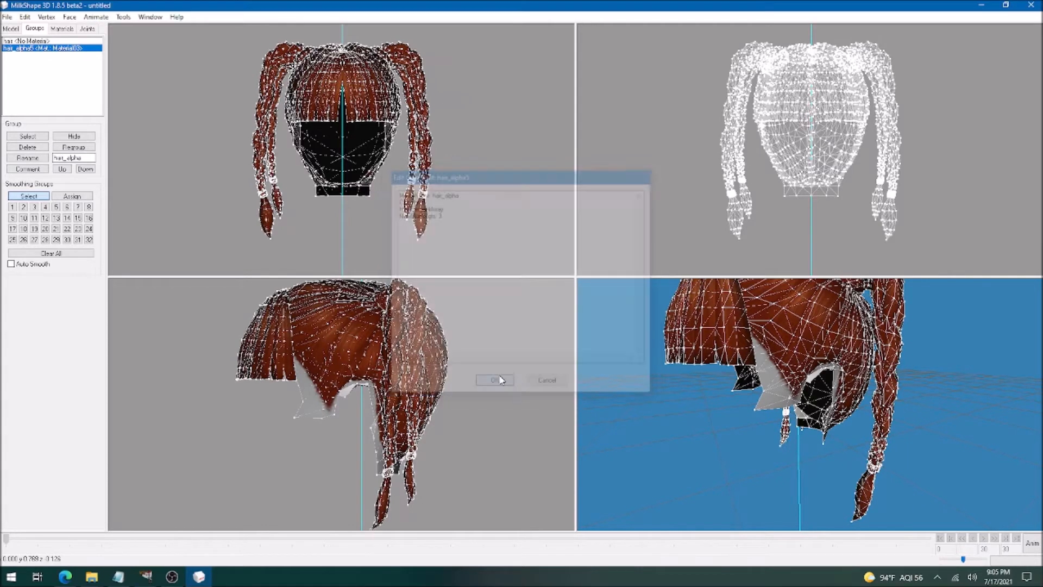
- Apply the name hair_alpha to the braided hair group and check that group's comment
click(30, 159)
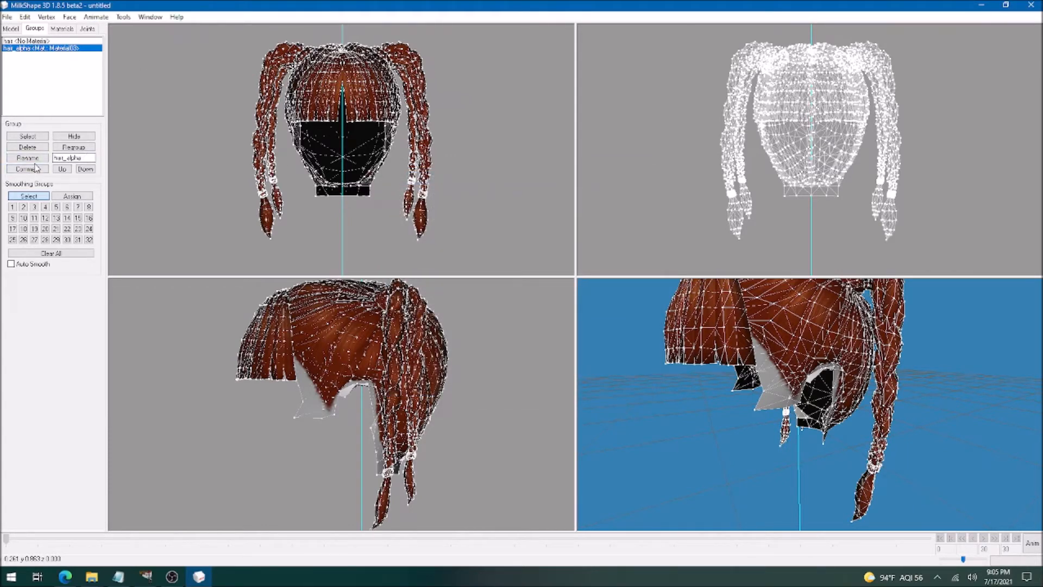
click(33, 169)
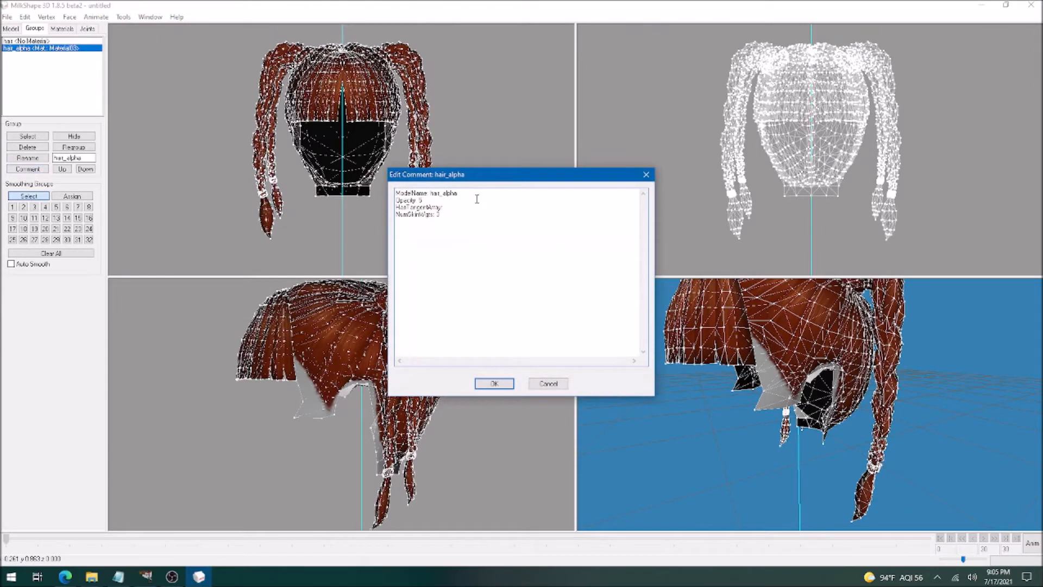
click(646, 175)
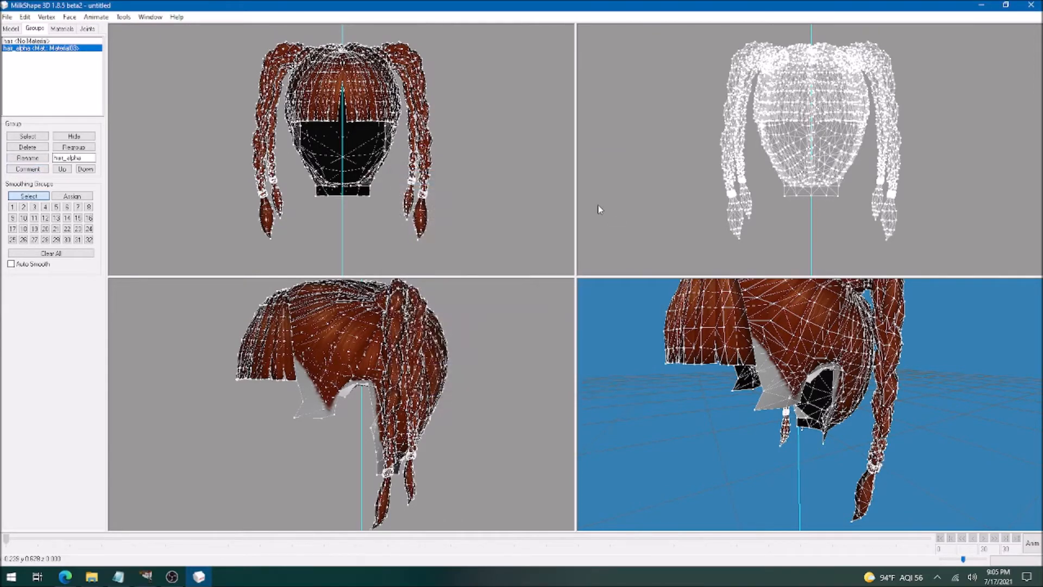
- Export the model with the Sims2 UniMesh Exporter V4.09 as billiePF_gmdc in the dogsill_billiebraids folder
click(7, 16)
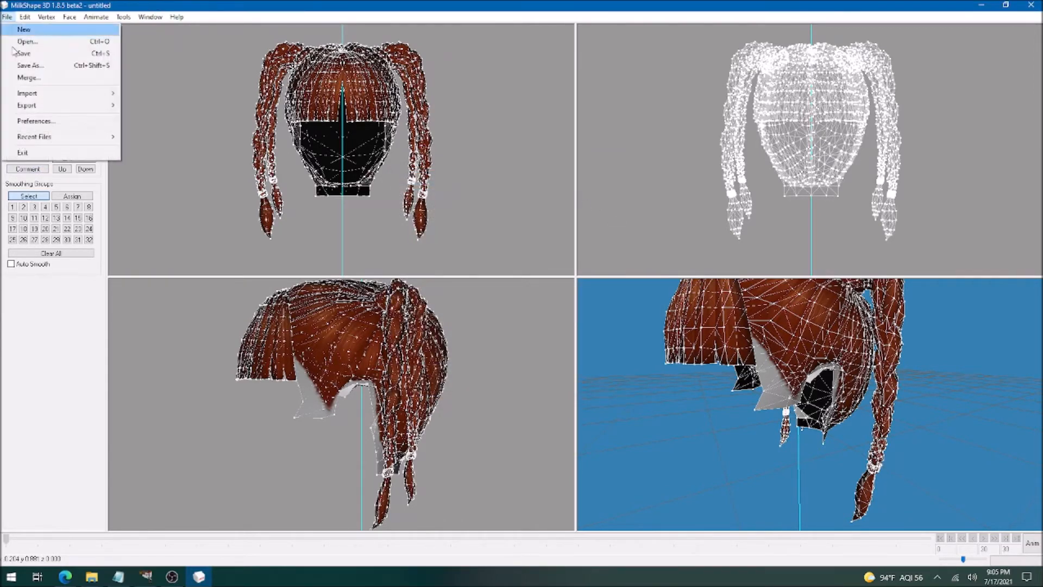
mouse_move(26, 106)
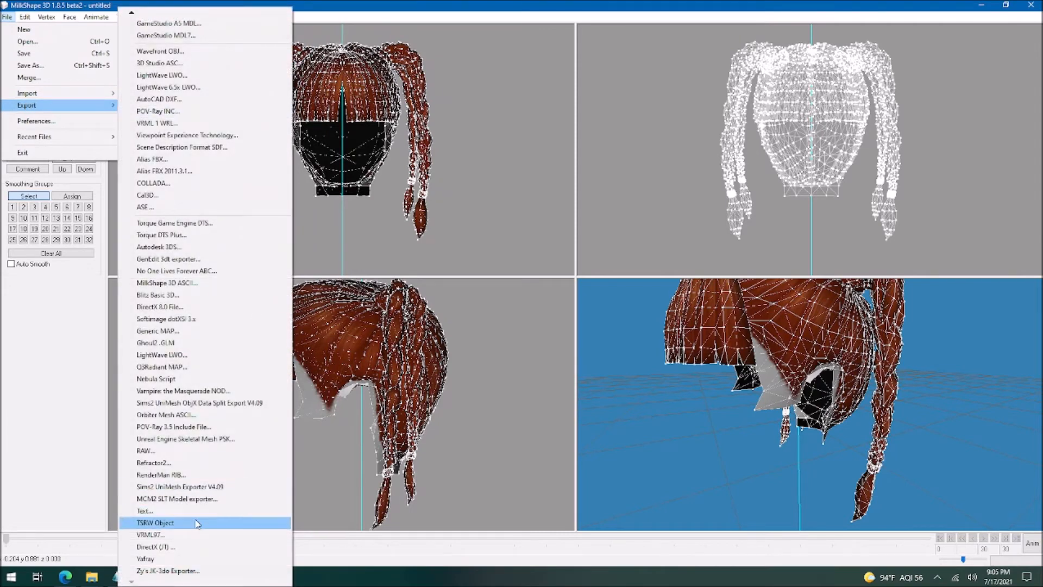
click(204, 487)
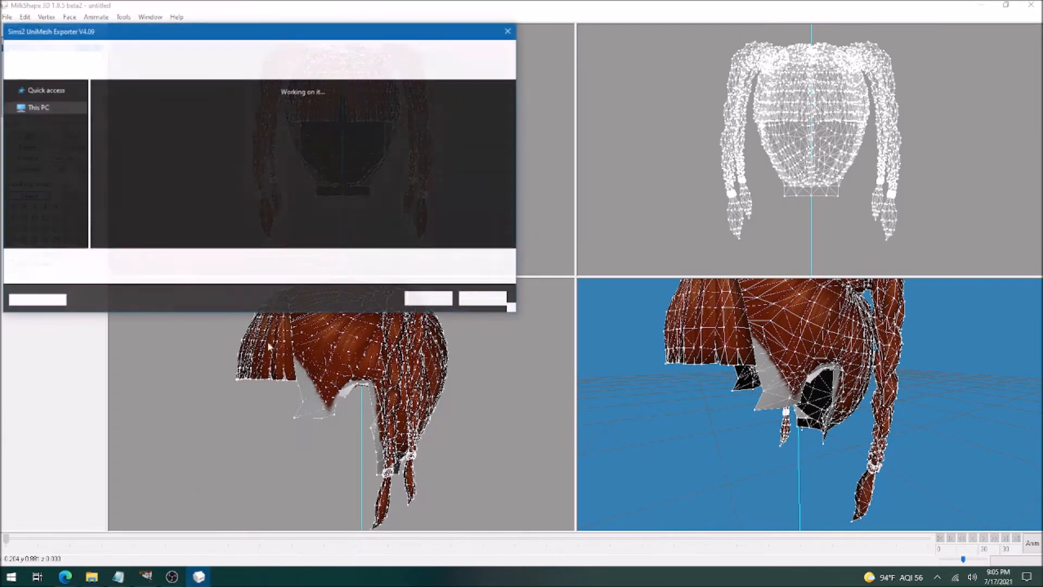
click(227, 127)
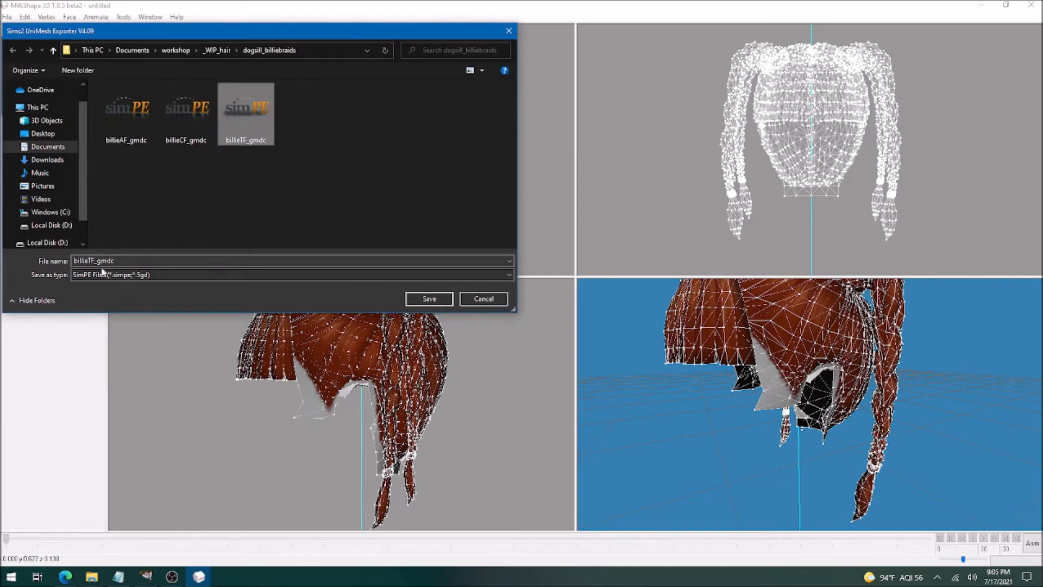
click(93, 261)
drag(95, 262, 88, 262)
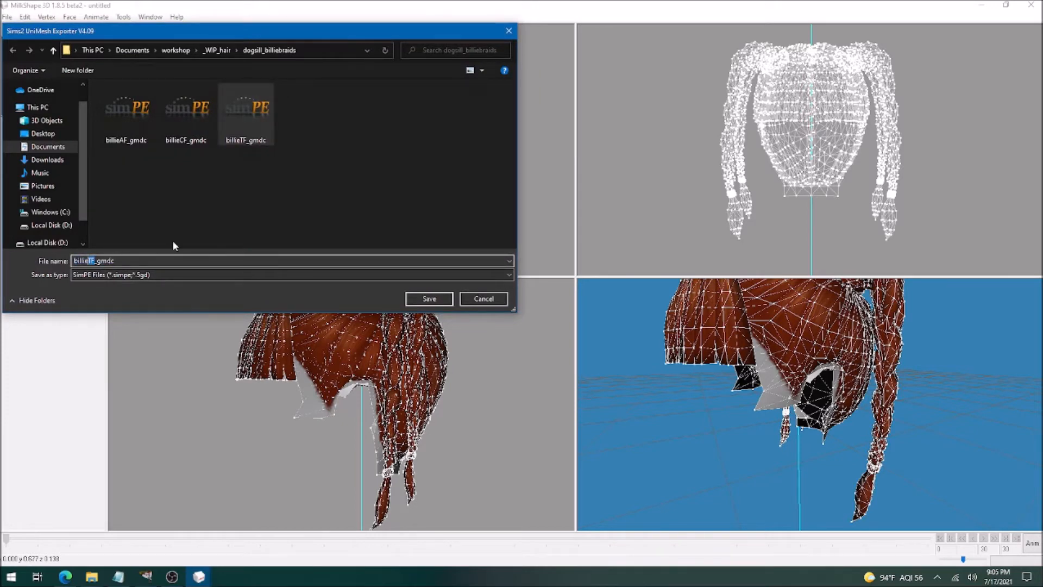
text(PF)
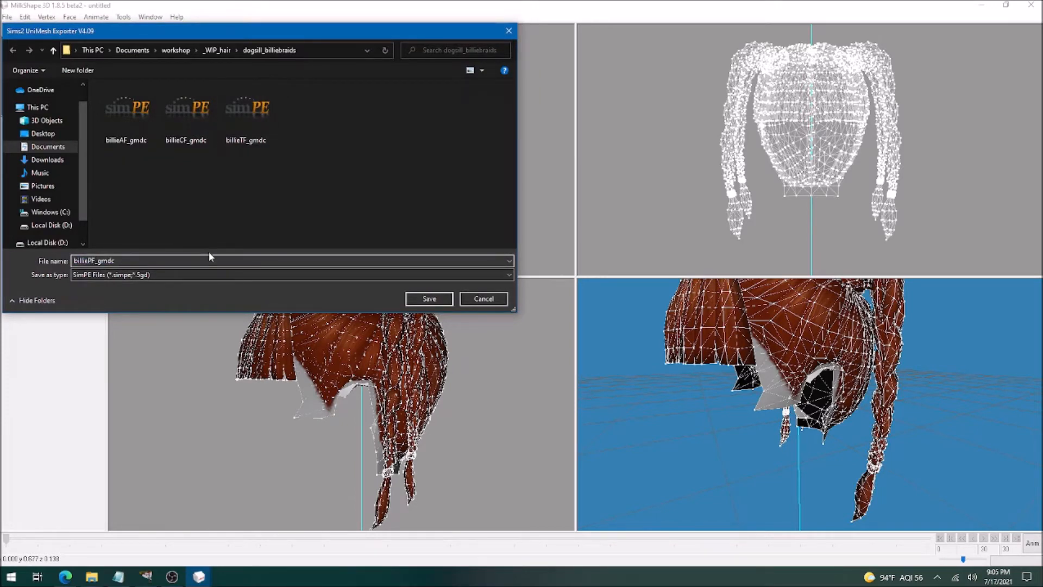
click(429, 300)
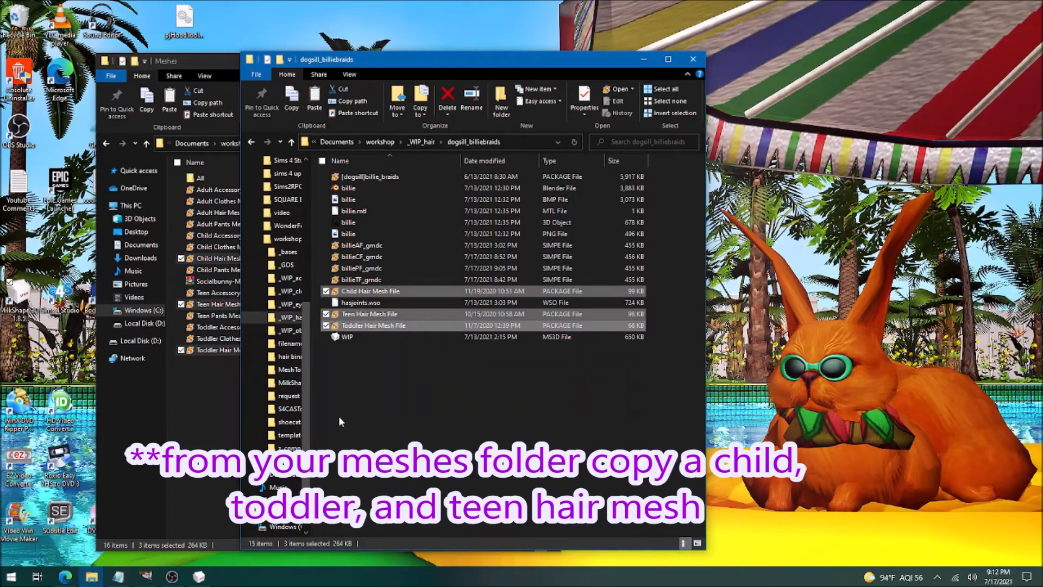
- In the dogsill_billiebraids folder, rename the child, toddler and teen hair mesh files as dogsillbilliebraidsCF_mesh, dogsillbilliebraidsPF_mesh and dogsillbilliebraidsTF_mesh
click(226, 65)
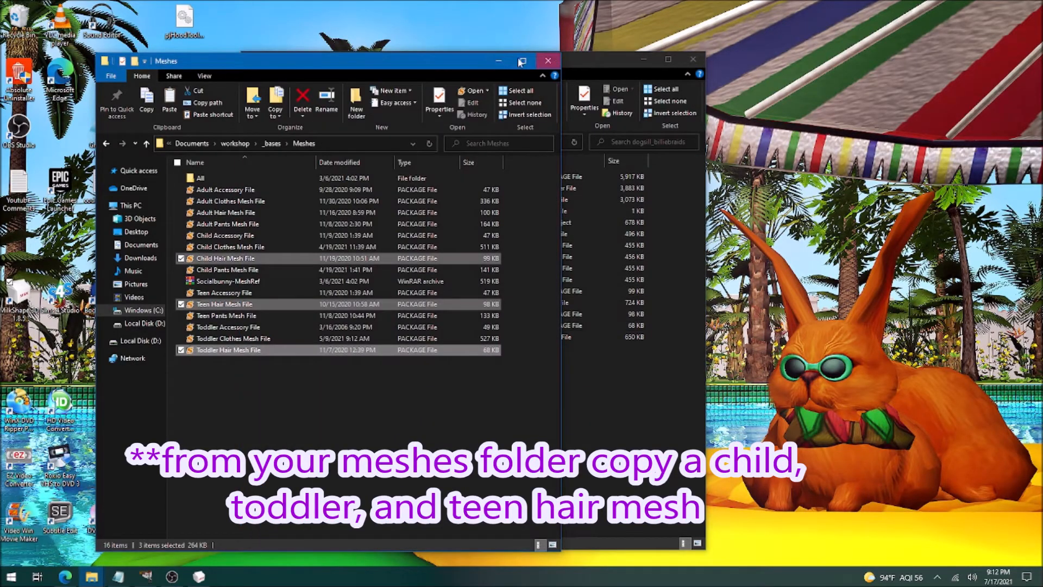
click(501, 61)
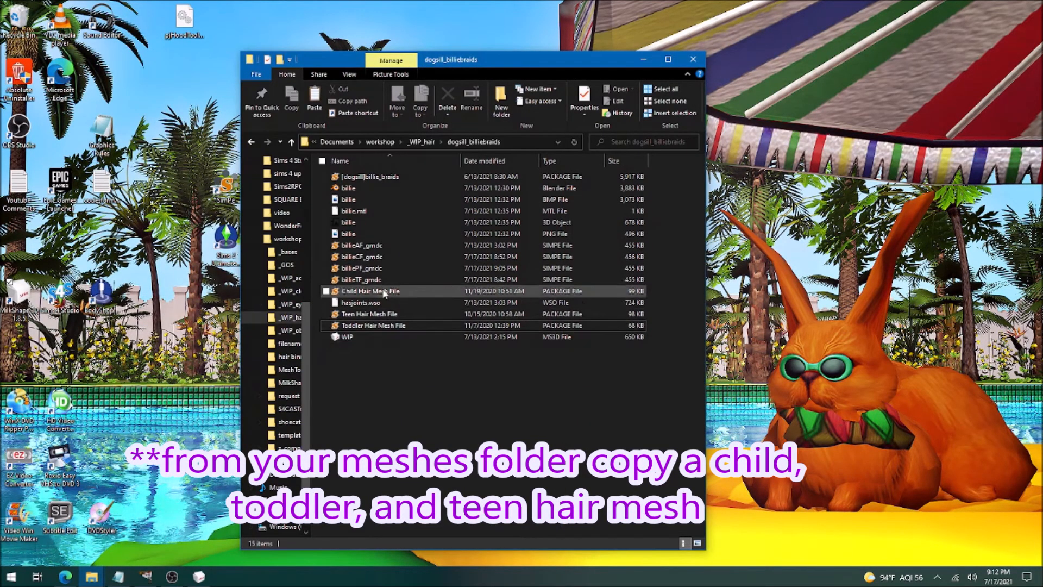
click(369, 292)
click(370, 294)
text(dogsillCF_mesh)
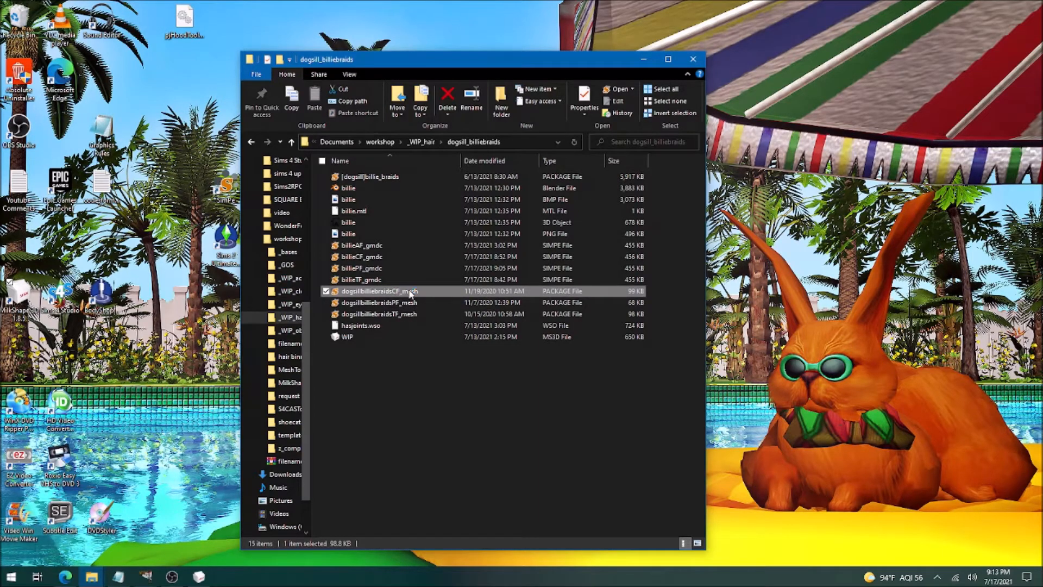
- Open the dogsillbilliebraidsCF_mesh package in SimPE and clone its GMDC, GMND, SHPE and CRES resources
double_click(410, 294)
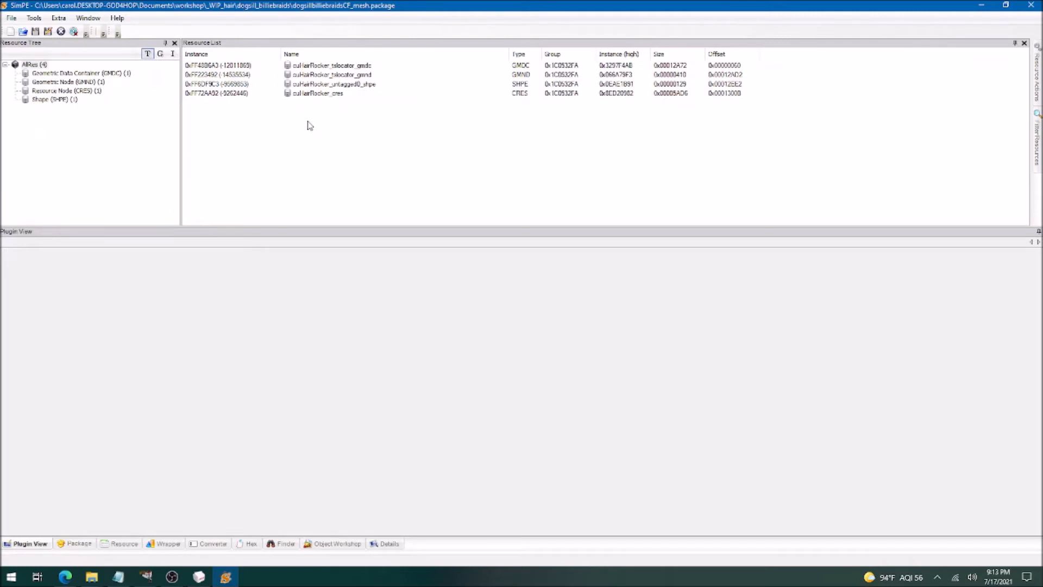
drag(310, 125, 348, 79)
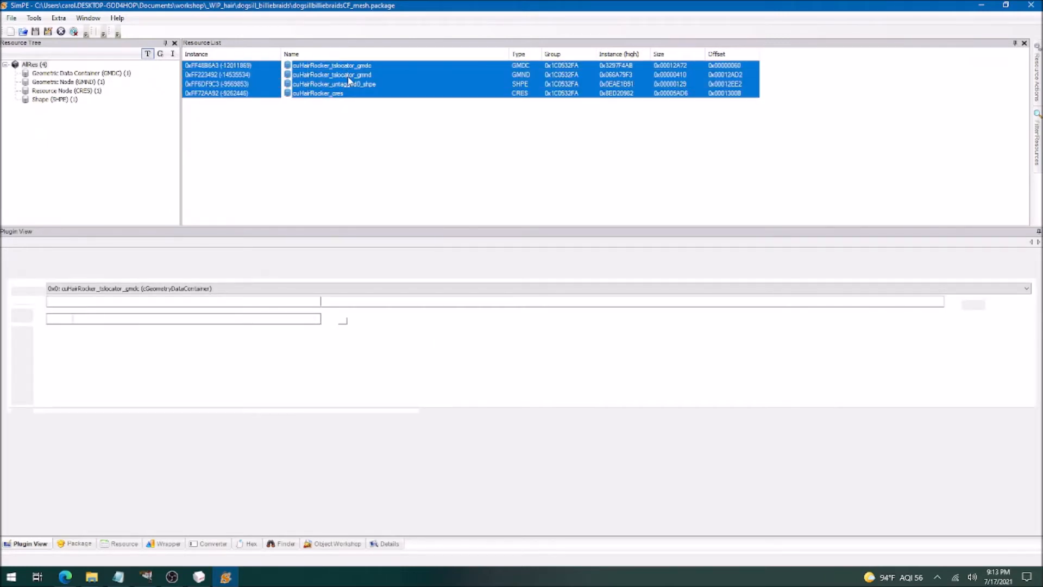
right_click(319, 80)
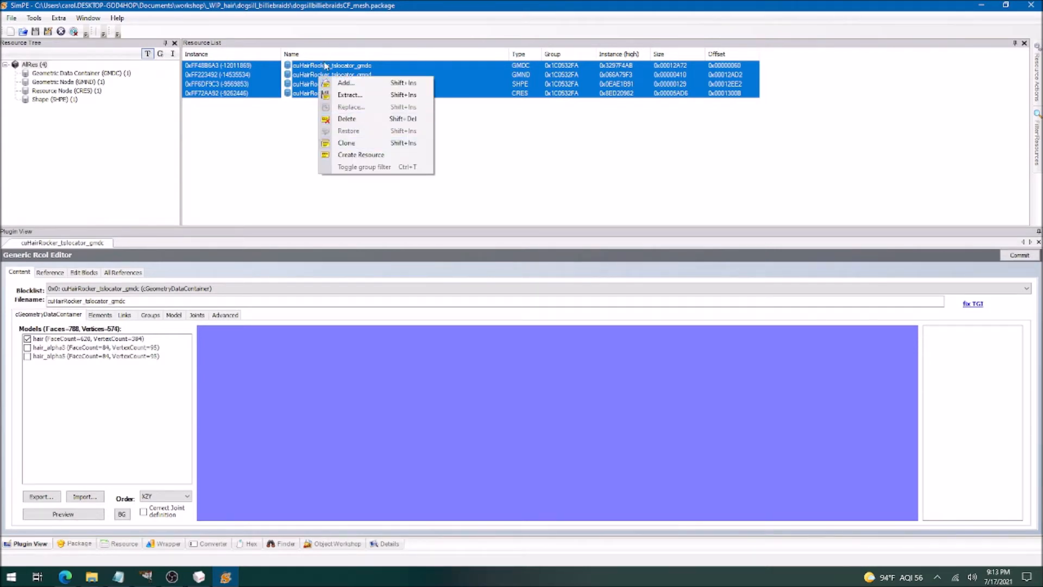
click(346, 143)
- Delete the four original resources from the package, keeping the clones, and save it
right_click(320, 71)
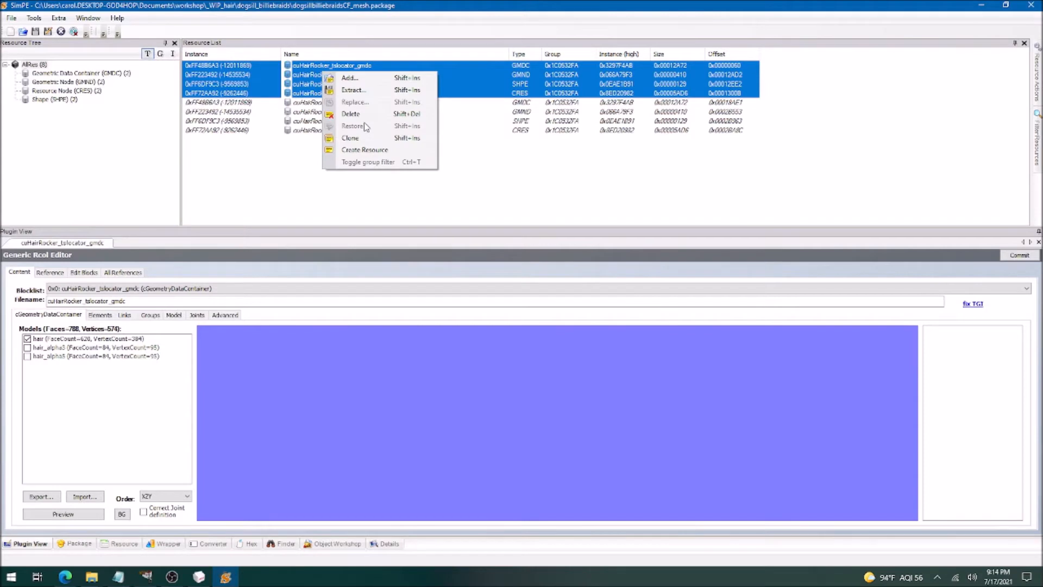
click(347, 113)
click(35, 31)
- Run Fix Integrity on the package with the ModelName dogsillbillieCF to rename its cloned resources
click(34, 18)
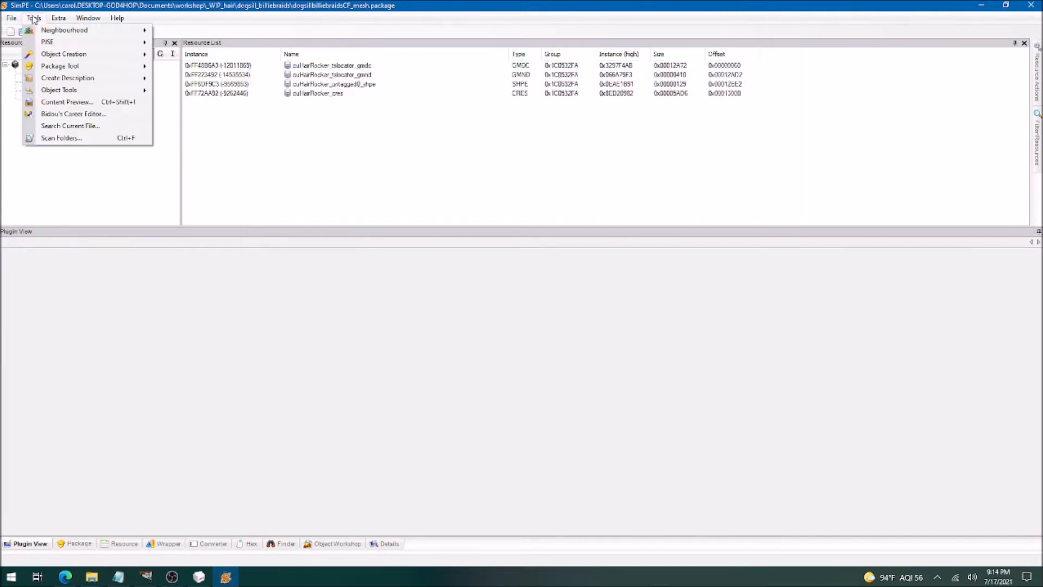
mouse_move(57, 92)
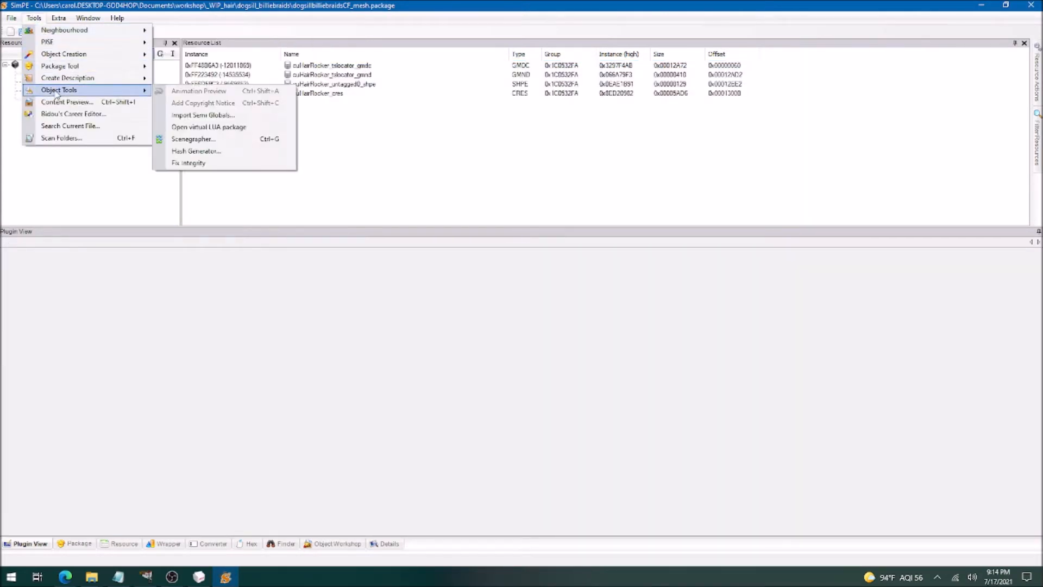
click(217, 163)
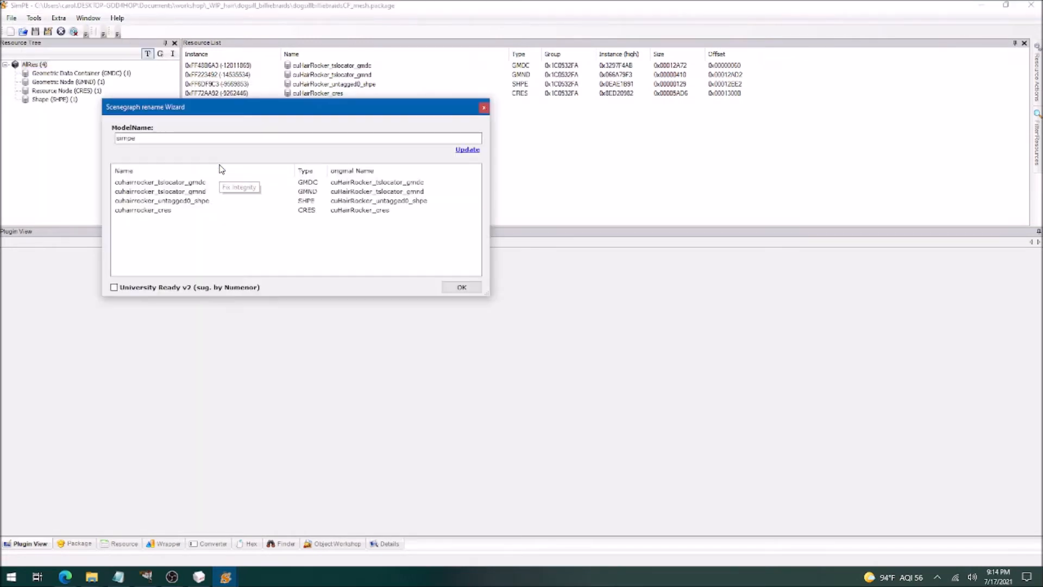
text(dogsi)
text(ll)
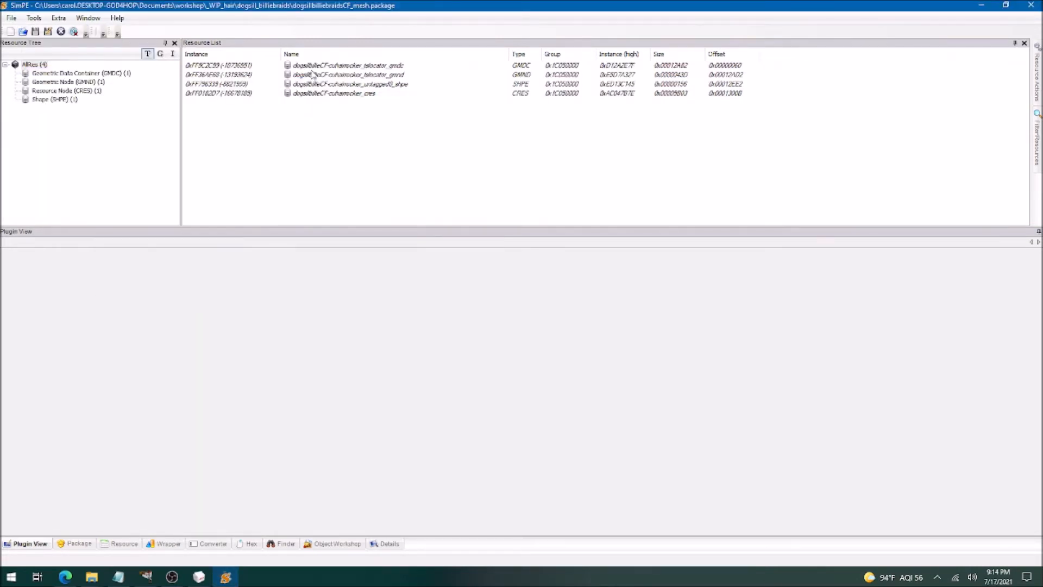
- Copy the GMDC resource's filename in the CF mesh package and replace the resource with billieCF_gmdc from the dogsill_billiebraids folder
click(314, 66)
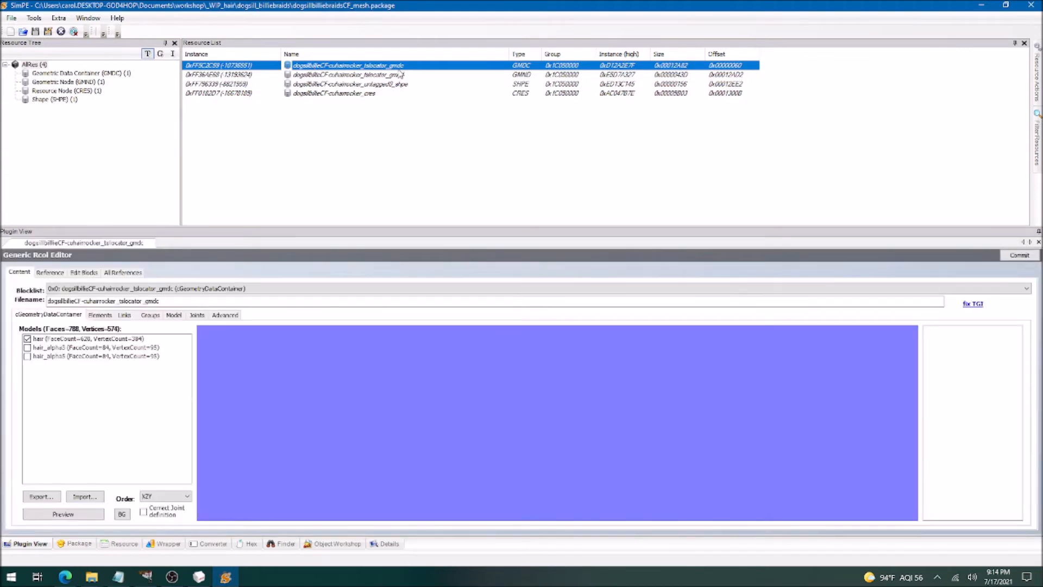
triple_click(133, 301)
key(ctrl+c)
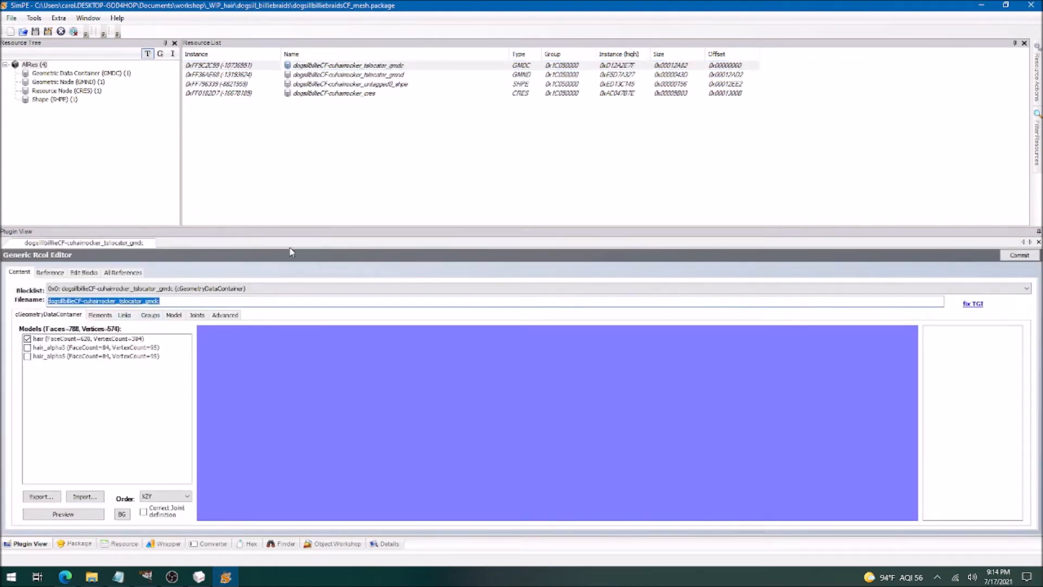
right_click(336, 69)
click(382, 102)
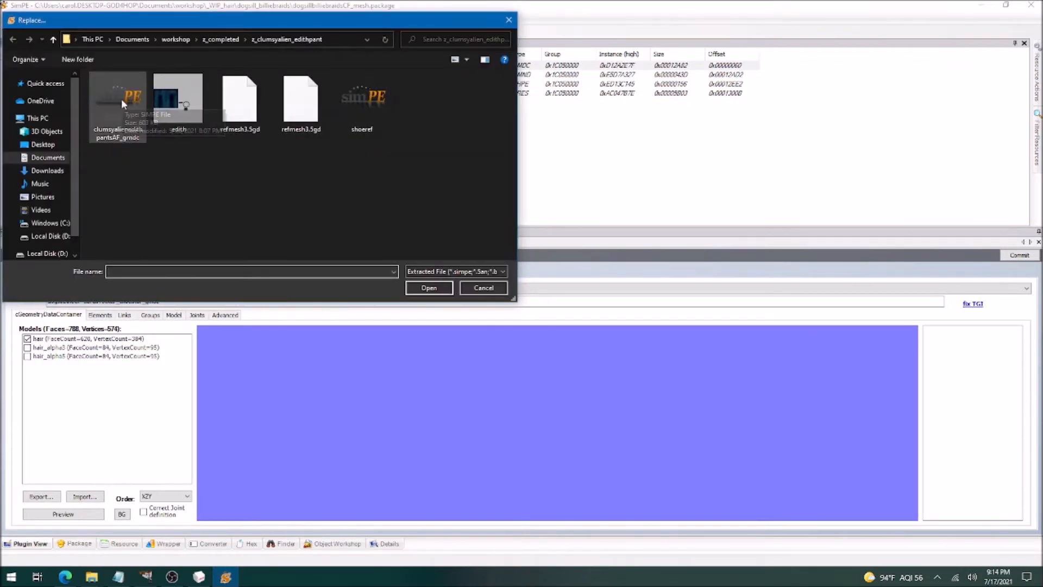
click(175, 41)
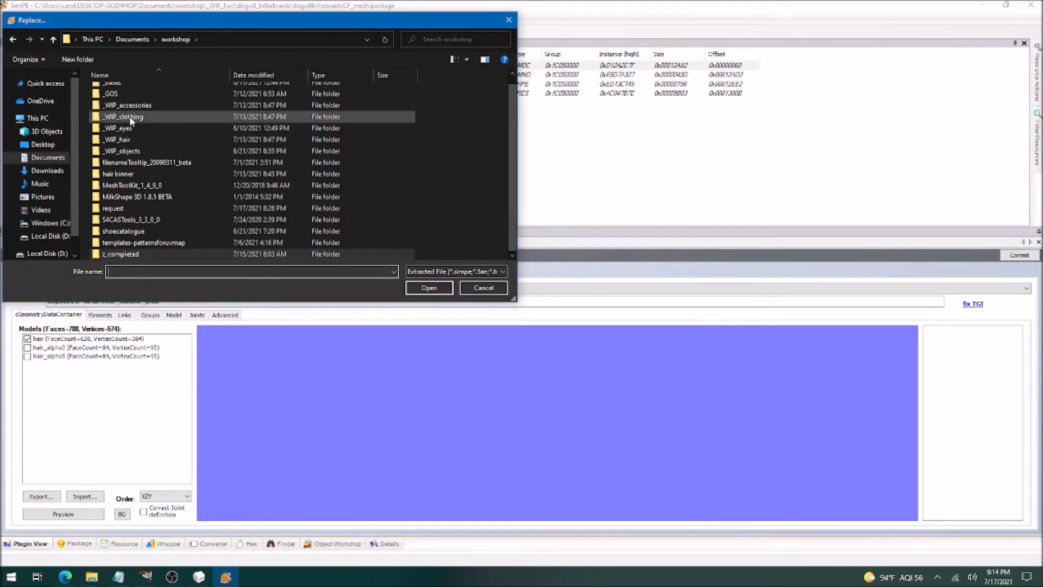
double_click(129, 135)
double_click(129, 92)
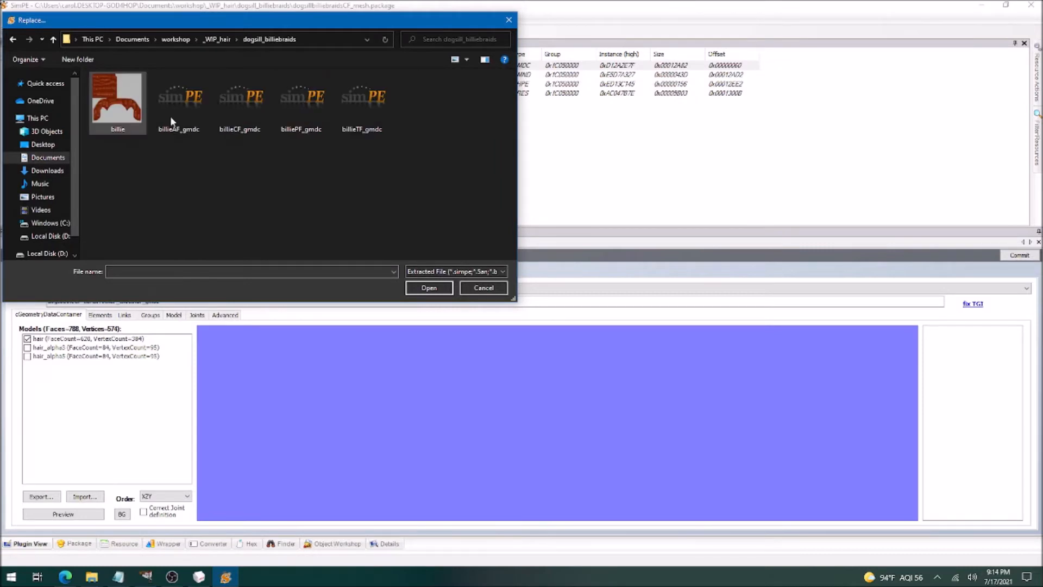
click(240, 100)
click(428, 288)
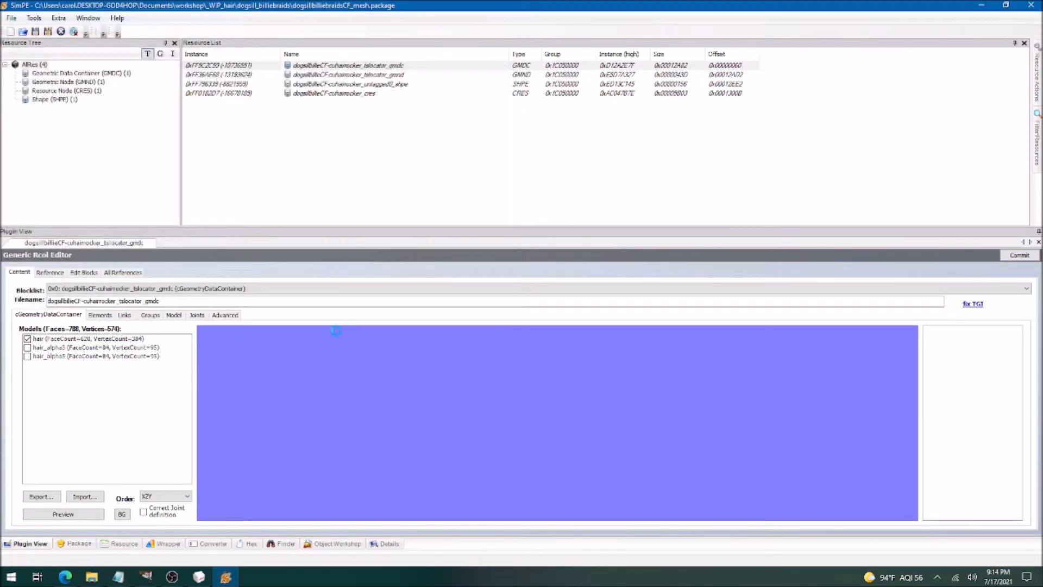
- Restore the copied name dogsillbillieCF-cuhairrocker_tslocator_gmdc as the GMDC's filename, commit the change and save the package
click(572, 312)
key(ctrl+a)
key(ctrl+v)
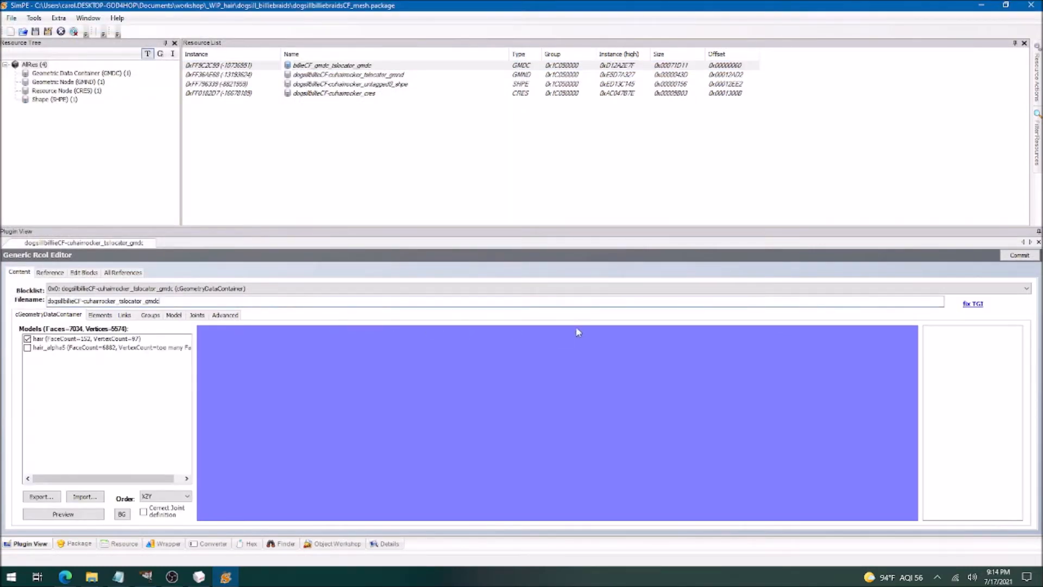
click(1021, 259)
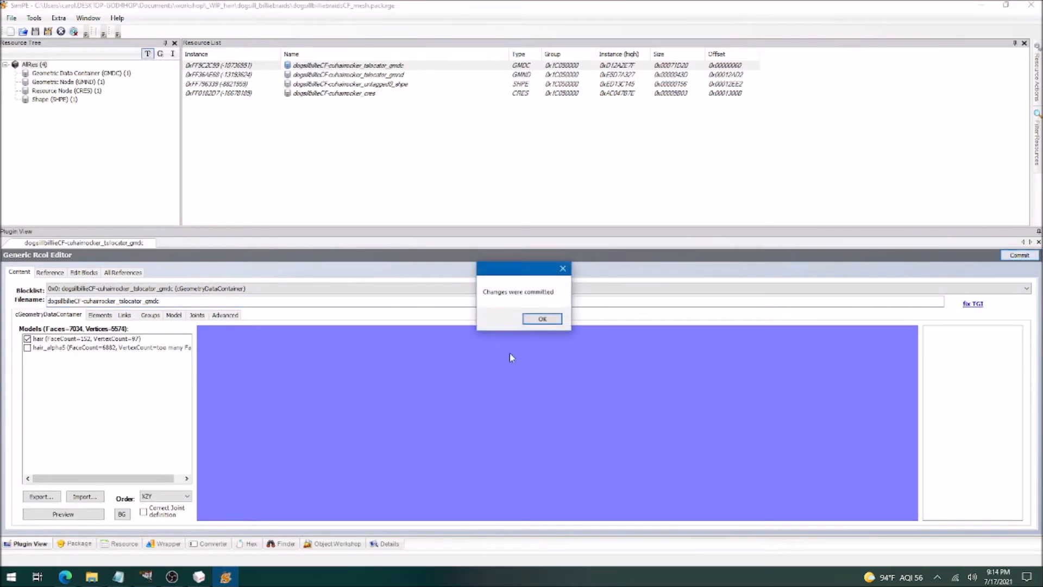
click(548, 319)
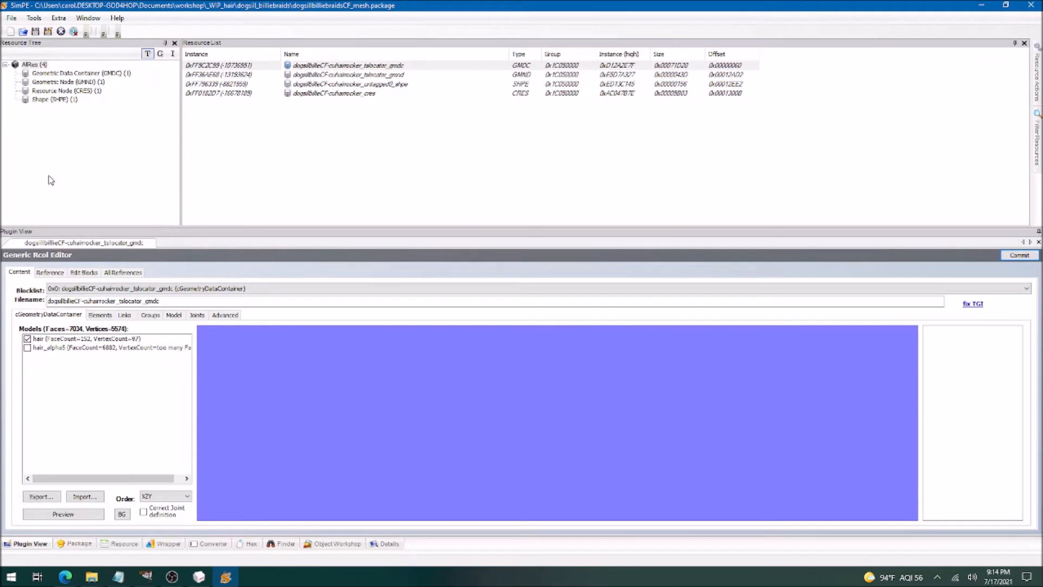
click(36, 31)
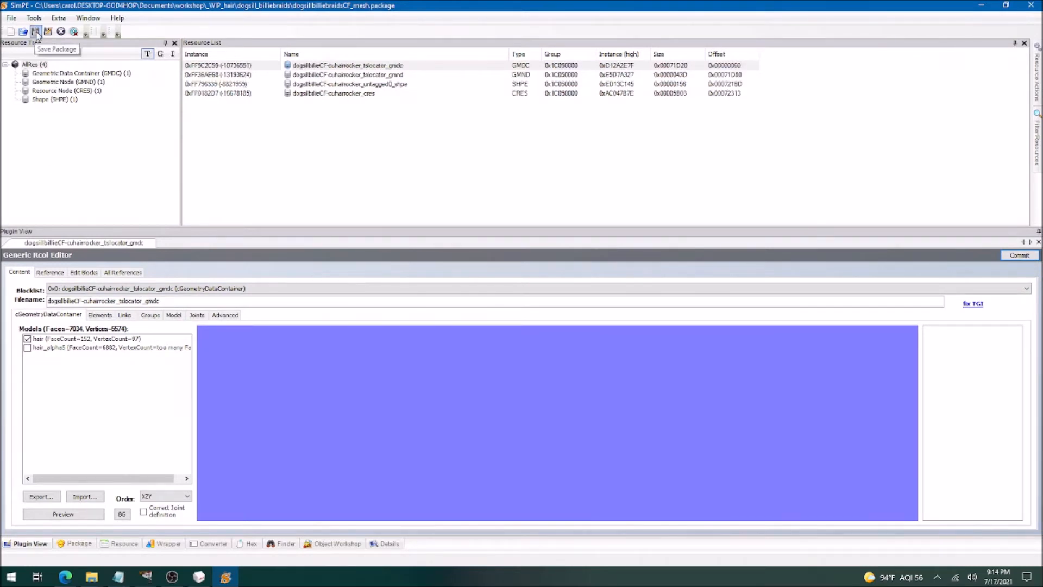
- Close the finished child mesh package and open the dogsillbilliebraidsPF_mesh package
click(1036, 6)
click(426, 303)
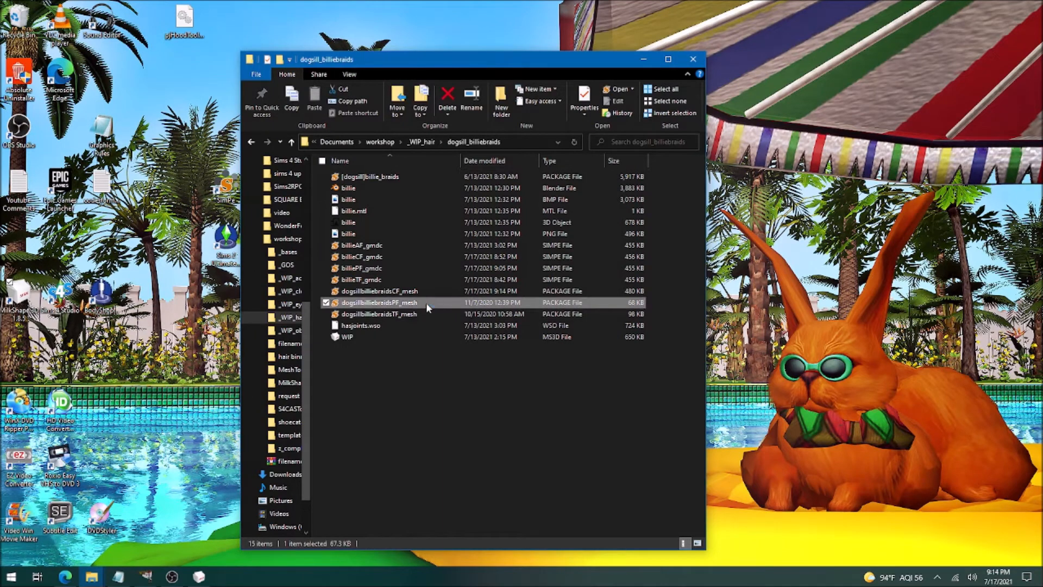
double_click(426, 304)
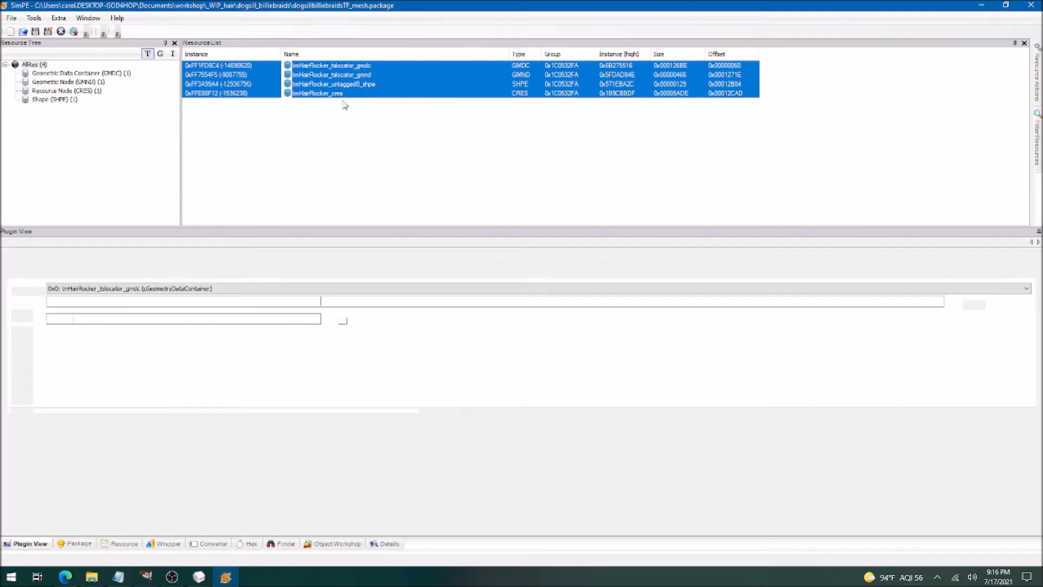
- Run Fix Integrity on the dogsillbilliebraidsTF_mesh package with the ModelName dogsillbillieTF
right_click(346, 86)
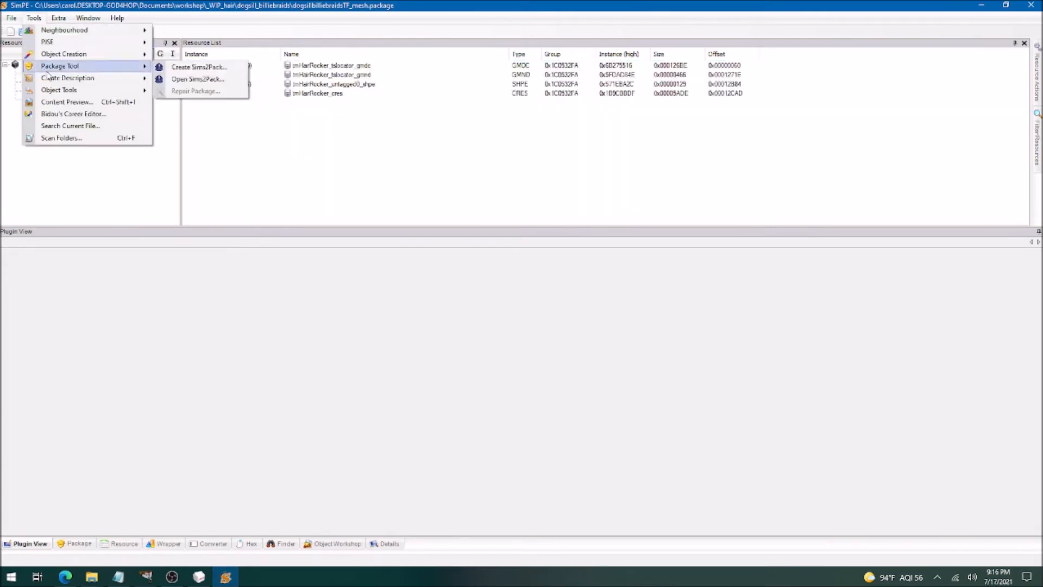
click(195, 65)
text(dogsill)
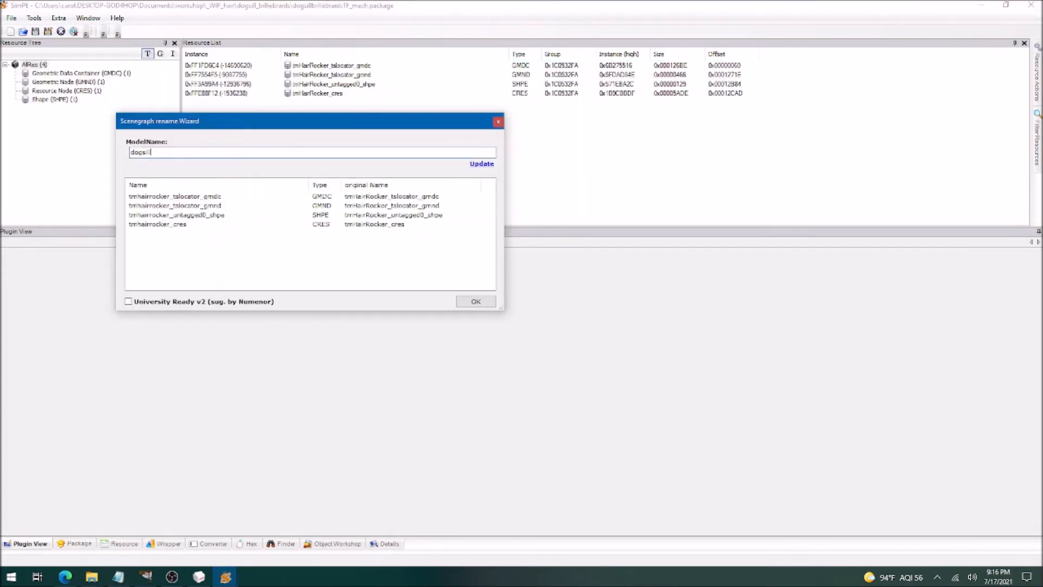
text(TF)
click(471, 301)
- Copy the filename of the TF package's GMDC resource and replace the resource with billieTF_gmdc
click(332, 65)
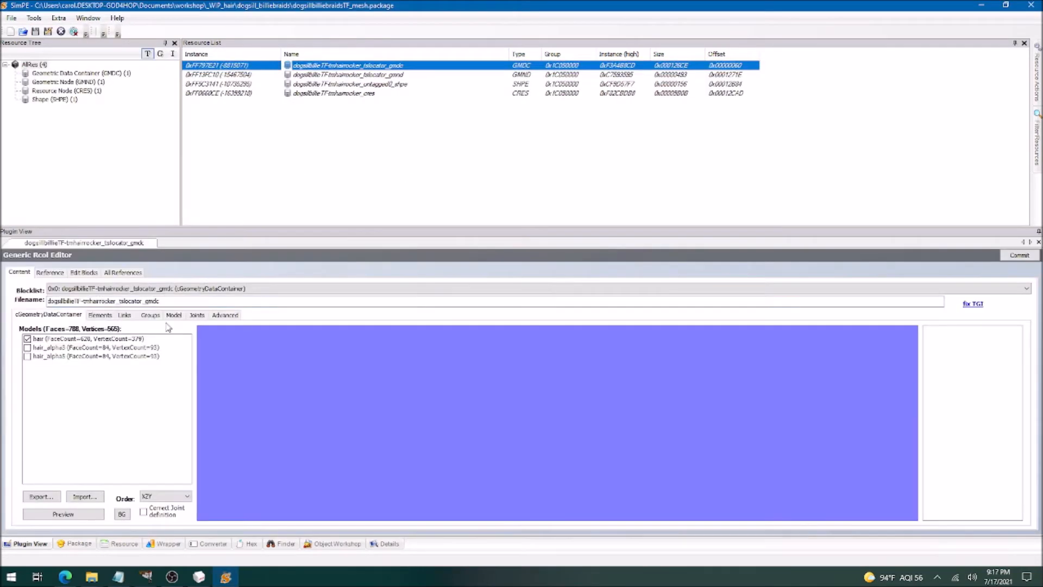
double_click(183, 301)
key(ctrl+c)
right_click(320, 65)
click(353, 96)
click(363, 103)
click(424, 286)
- Restore the copied filename on the replaced TF GMDC, commit the change, save the package and close it
double_click(189, 302)
key(ctrl+v)
click(1020, 256)
click(543, 319)
key(ctrl+s)
click(1029, 6)
- Move the dogsillbilliebraidsCF_mesh, PF_mesh and TF_mesh packages from the dogsill_billiebraids folder into The Sims 2 Downloads folder
drag(315, 292, 383, 316)
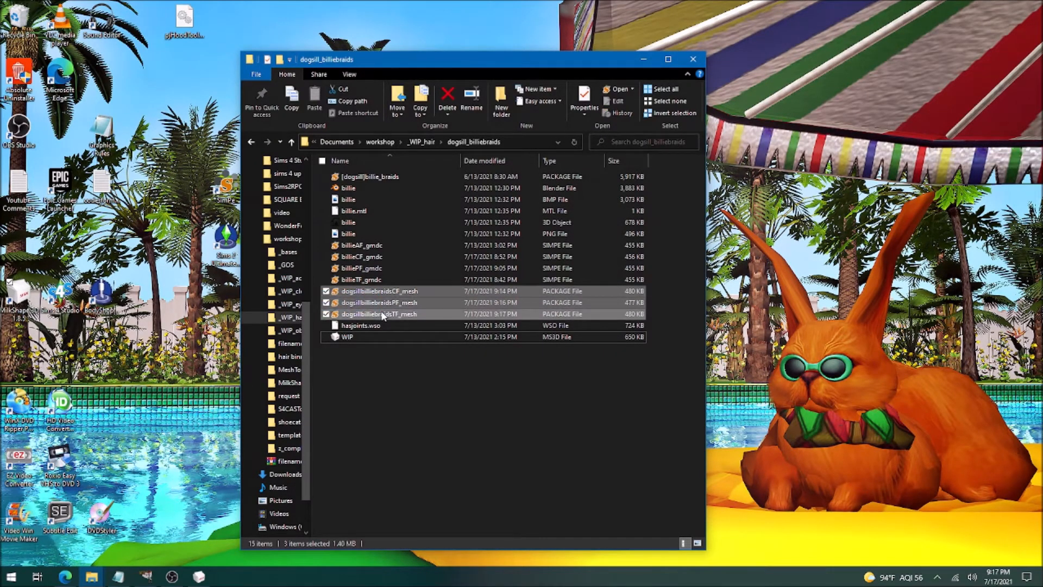
key(ctrl+x)
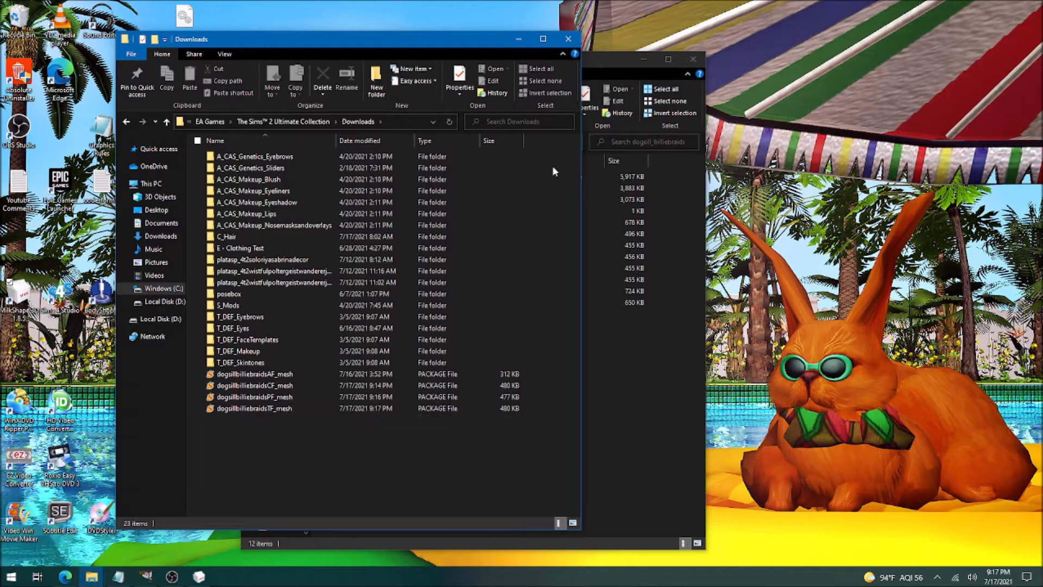
click(624, 428)
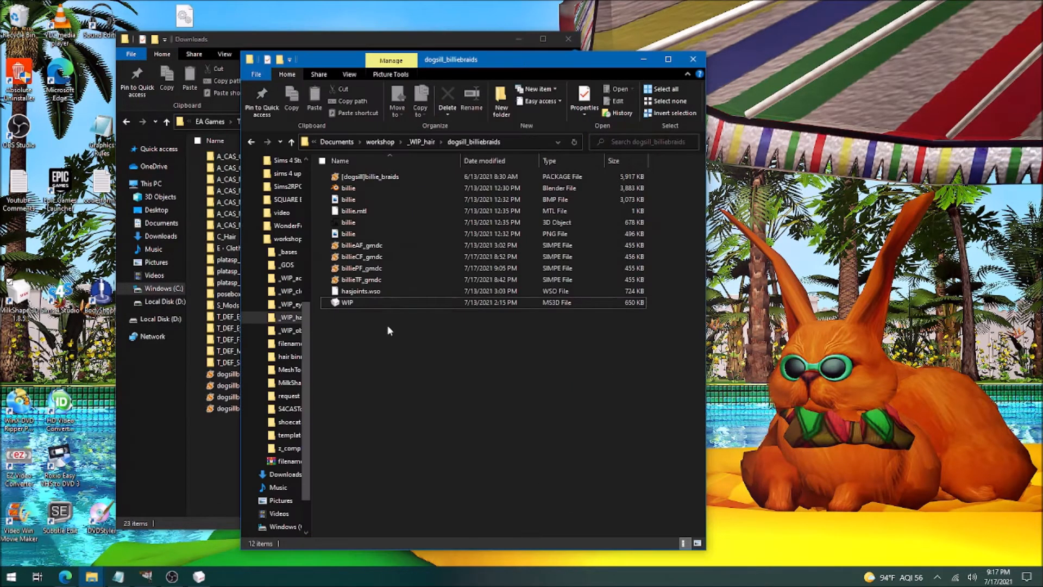
- Open the e719eaa9_billieAF_black package from the SavedSims folder in SimPE
mouse_move(91, 576)
click(219, 524)
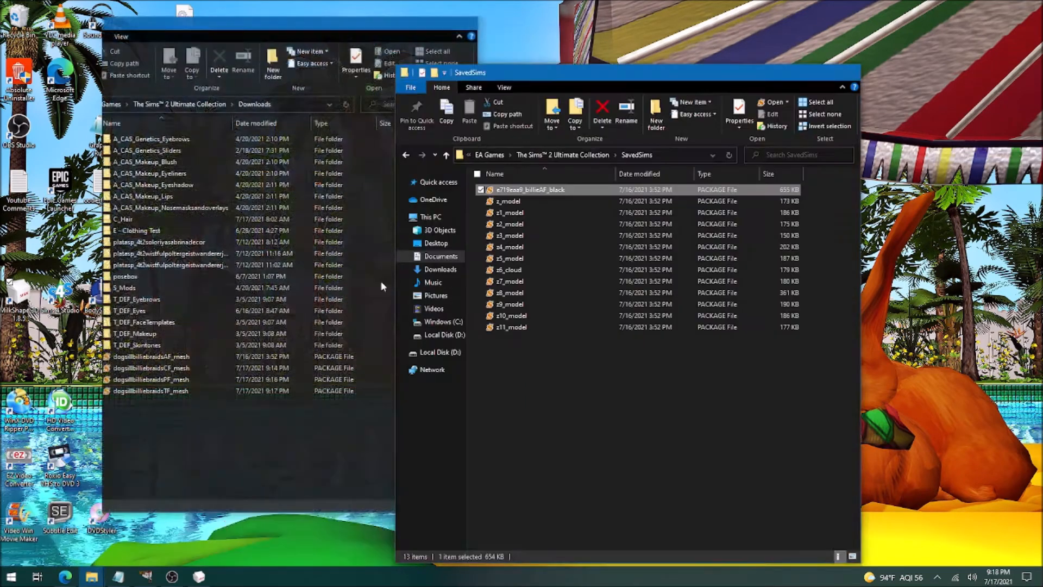
double_click(560, 192)
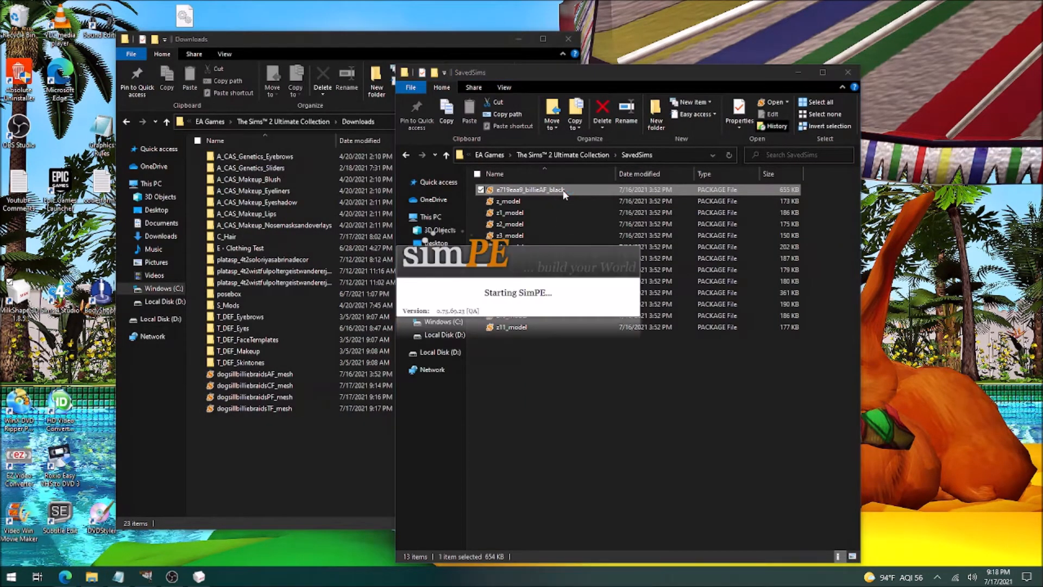
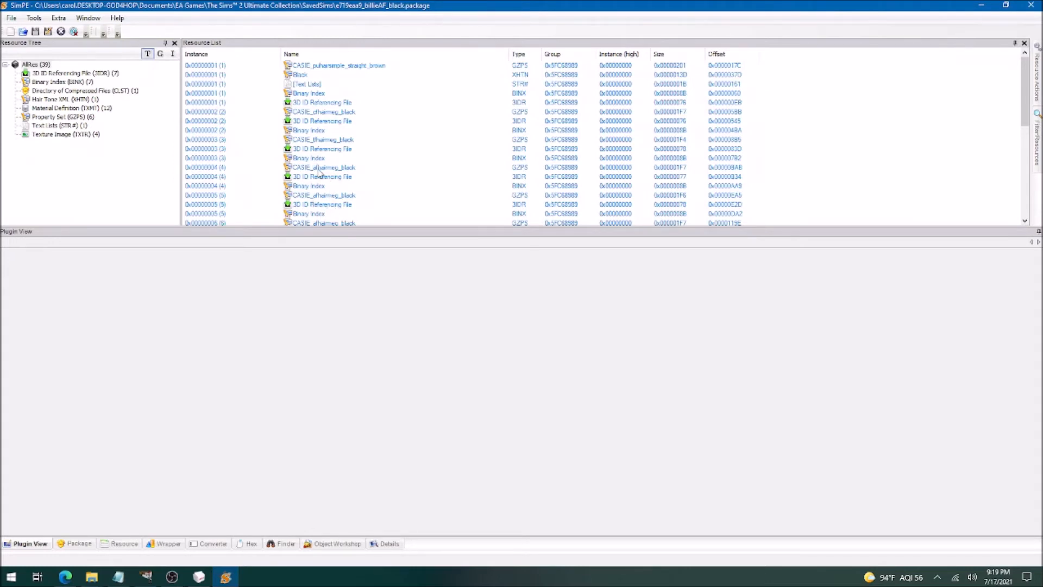
- Examine the age values of the package's property sets against the age codes on the Property Sets tutorial page
scroll(322, 173, down, 2)
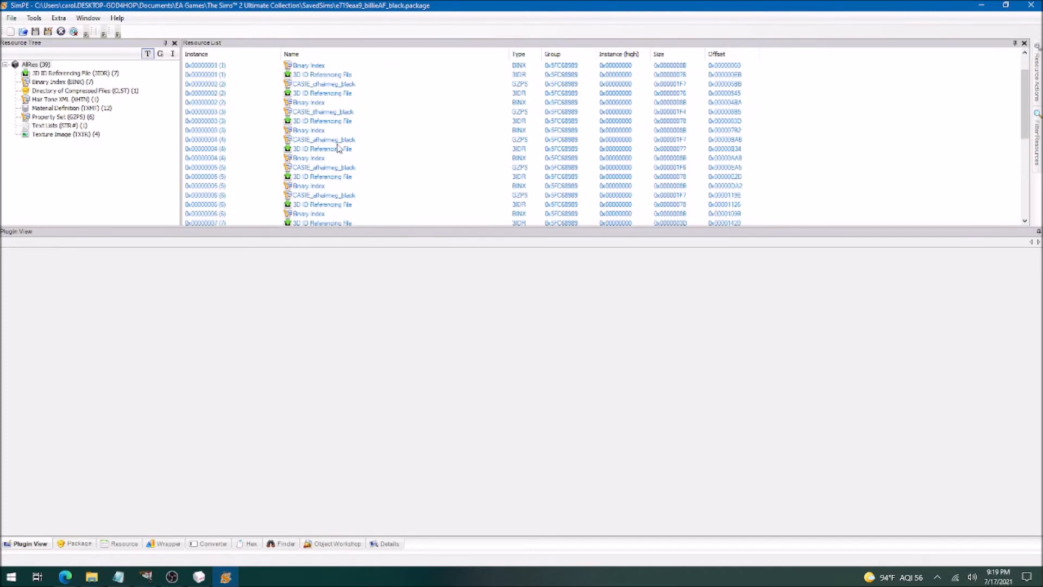
click(58, 117)
click(314, 94)
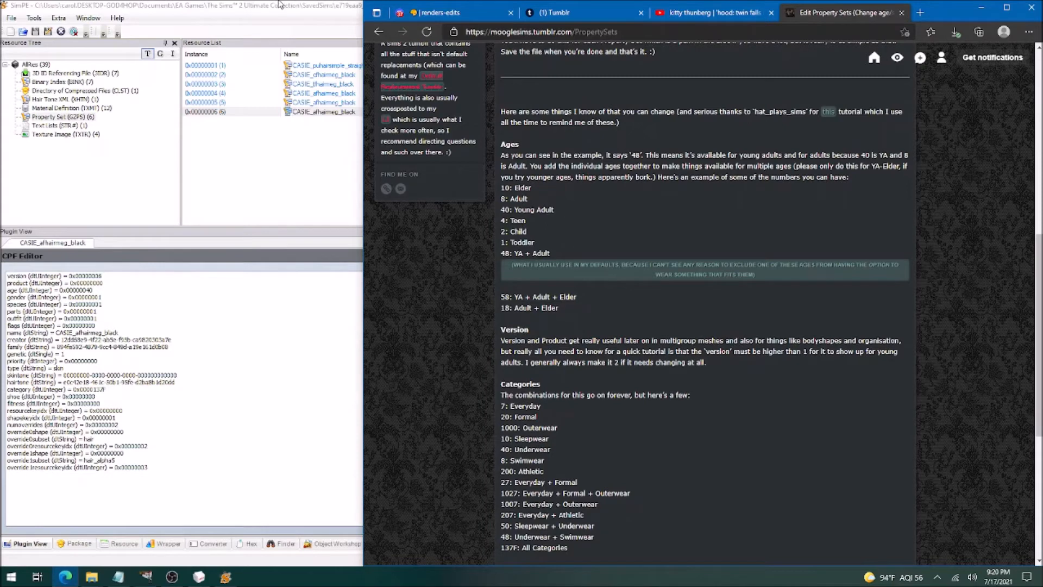
click(981, 8)
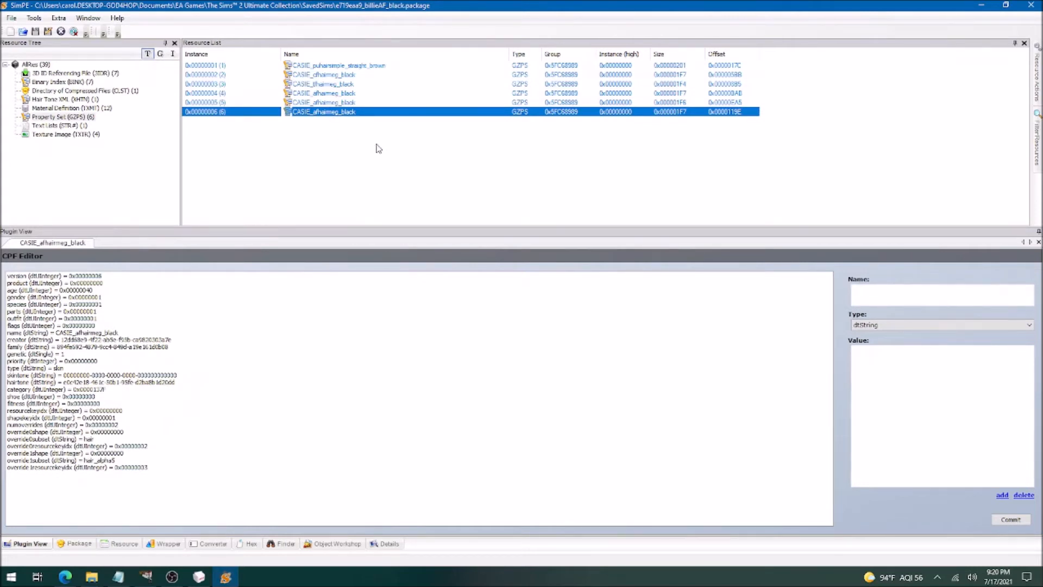
click(330, 94)
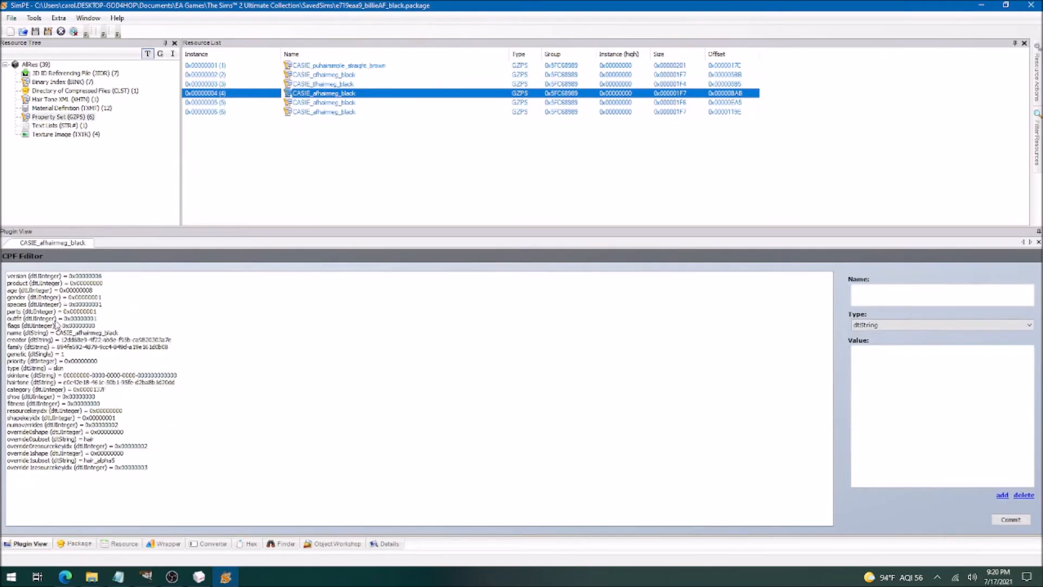
key(Down)
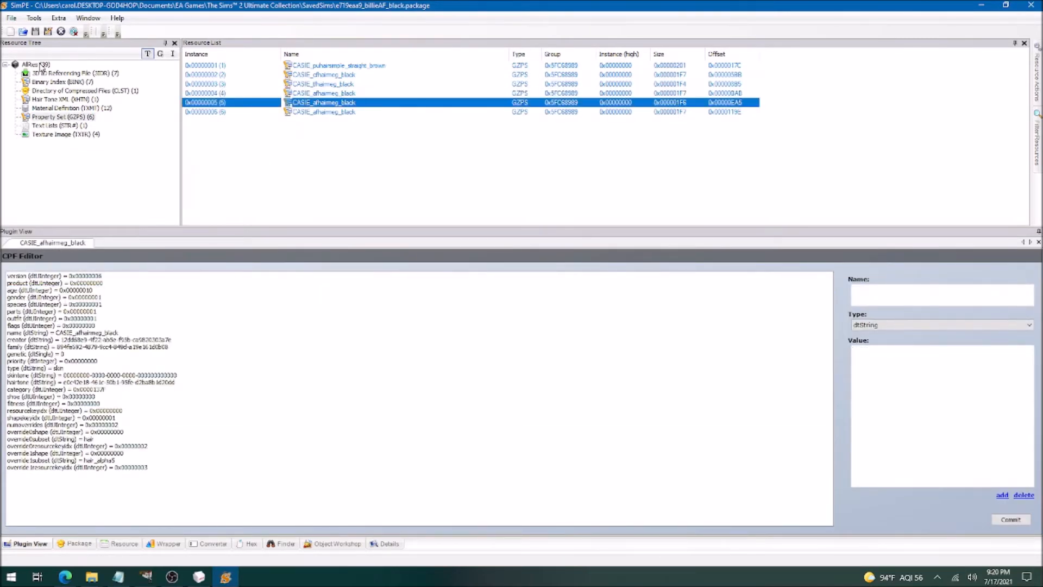
- Link the instance 1 3D ID Referencing File to dogsillbilliebraidsPF_mesh from Downloads with the Body Mesh Tool's linking stage, then close that resource
click(38, 64)
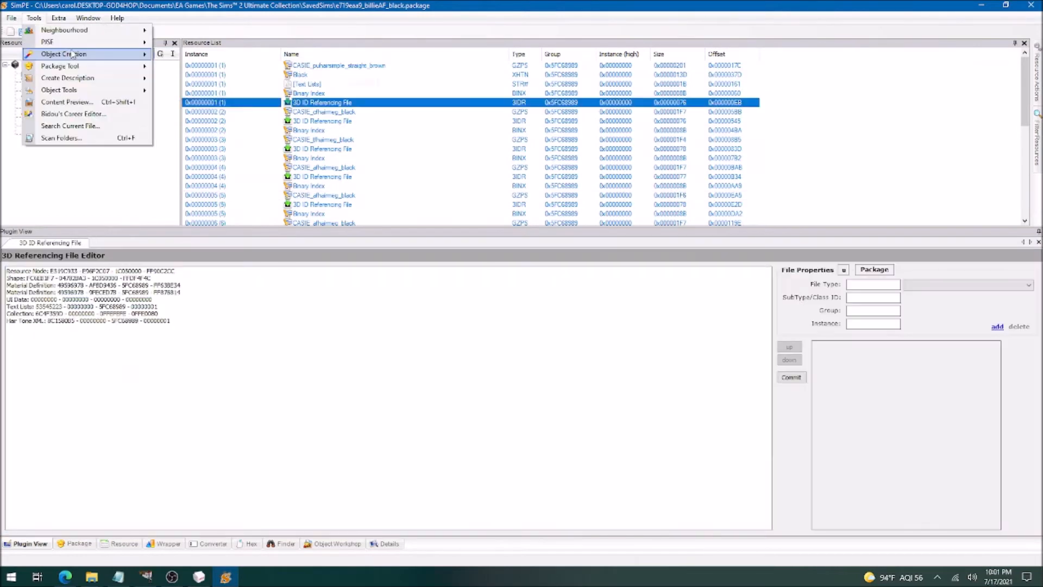
mouse_move(68, 42)
mouse_move(187, 43)
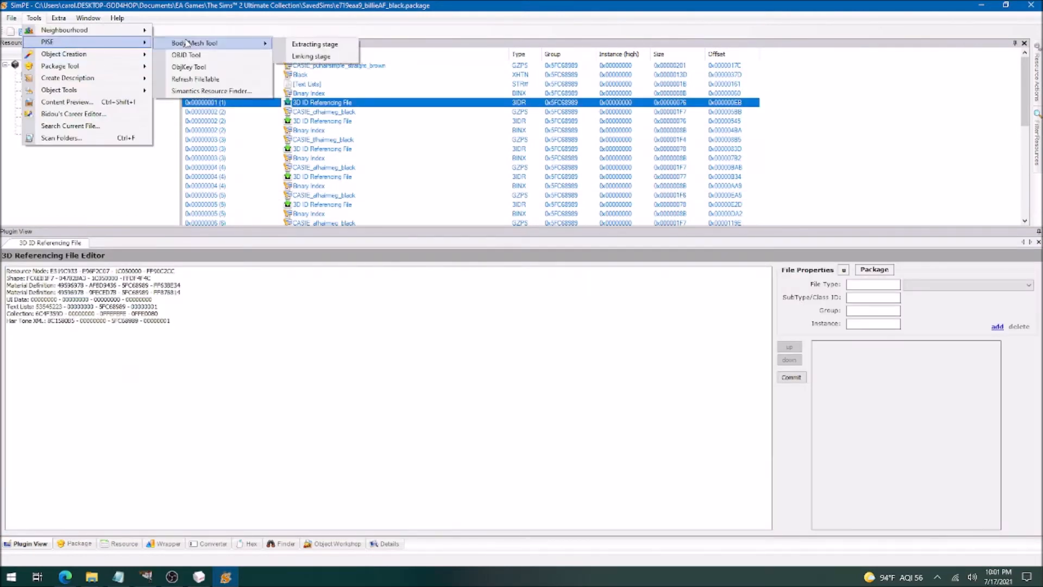
click(308, 57)
click(560, 333)
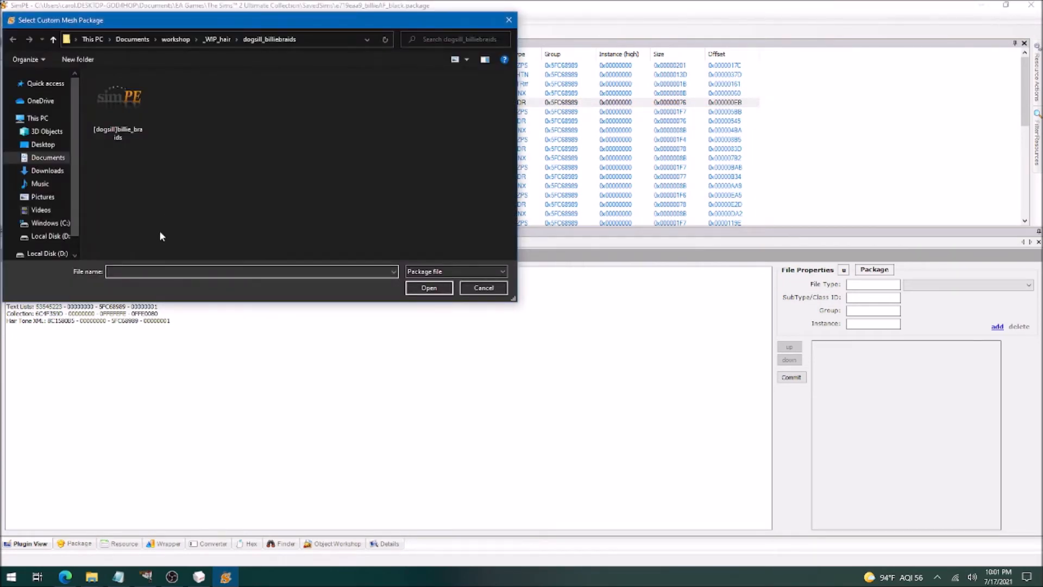
click(132, 39)
scroll(133, 125, up, 2)
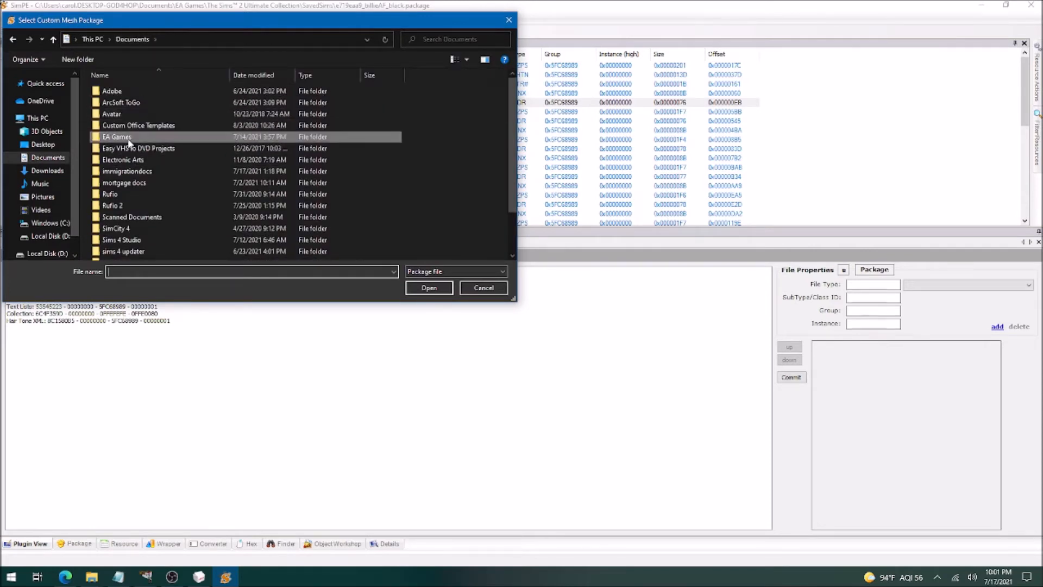
double_click(133, 136)
double_click(137, 102)
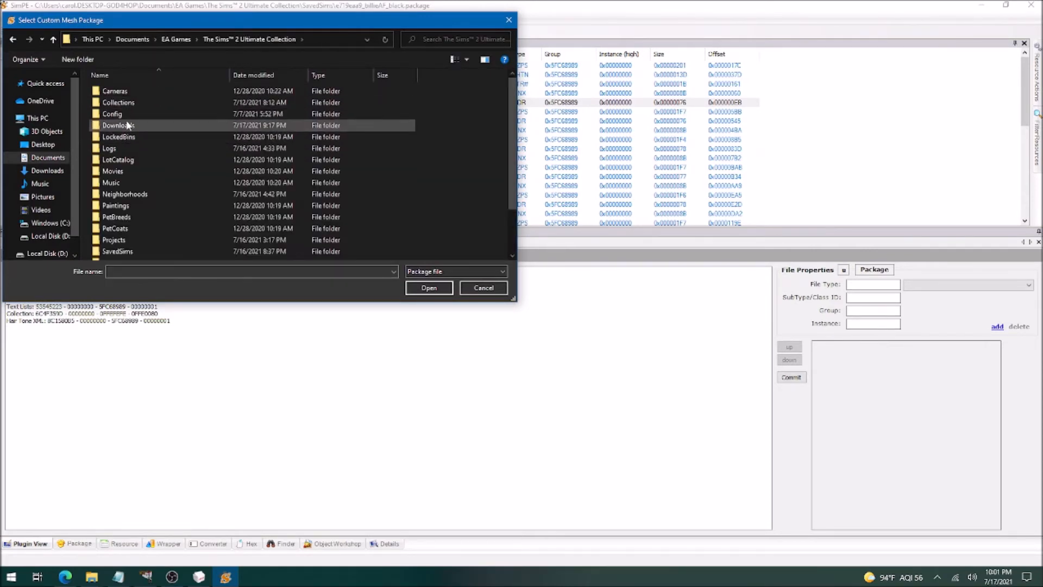
double_click(128, 125)
scroll(163, 180, down, 3)
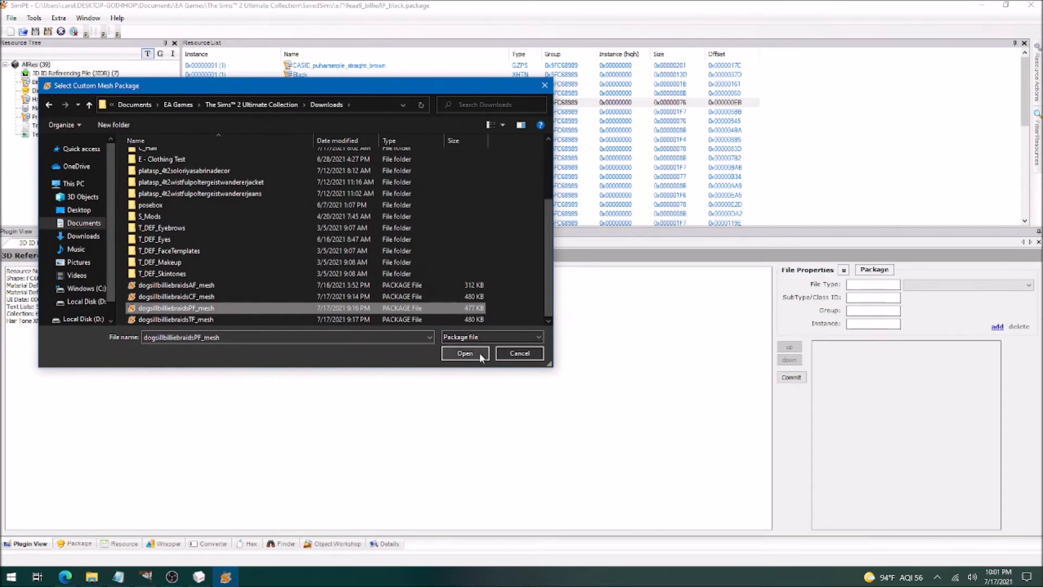
click(479, 354)
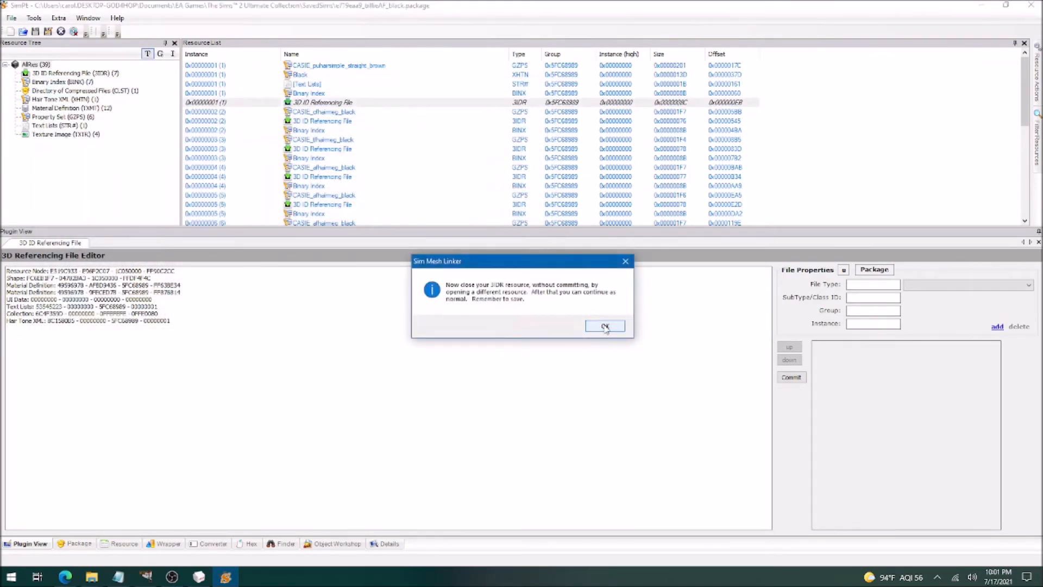
click(605, 326)
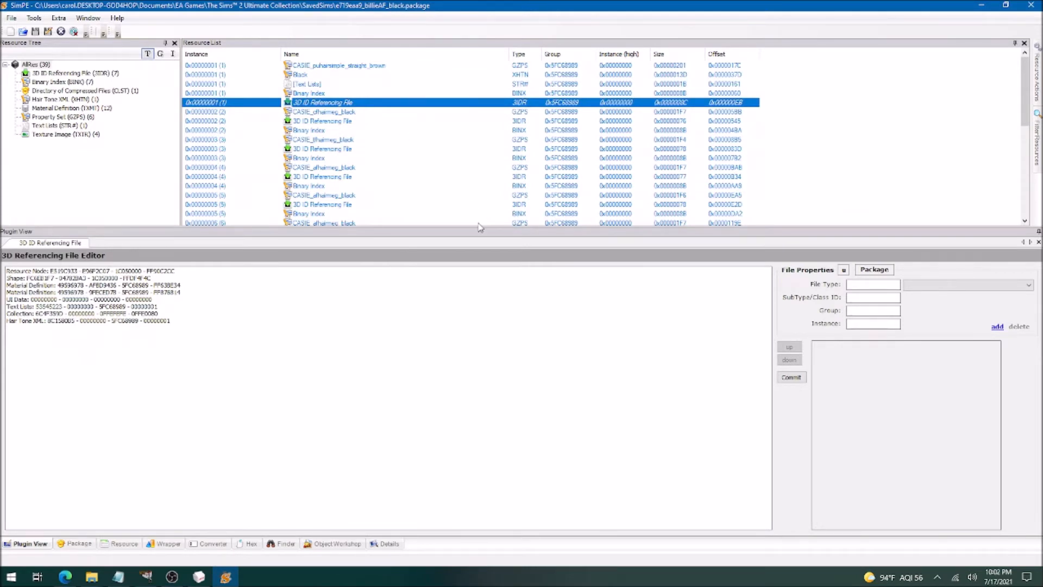
click(322, 113)
- Link the instance 2 3D ID Referencing File to the dogsillbilliebraidsCF_mesh package with the Body Mesh Tool's linking stage
click(325, 122)
click(34, 19)
mouse_move(53, 41)
mouse_move(198, 42)
click(313, 56)
scroll(321, 295, down, 3)
click(210, 298)
click(462, 355)
click(602, 324)
- Link the instance 3 3D ID Referencing File to the dogsillbilliebraidsTF_mesh package, and close it by opening a different resource
click(323, 149)
click(33, 19)
click(312, 56)
scroll(281, 252, down, 3)
click(210, 319)
click(471, 352)
click(602, 325)
click(305, 169)
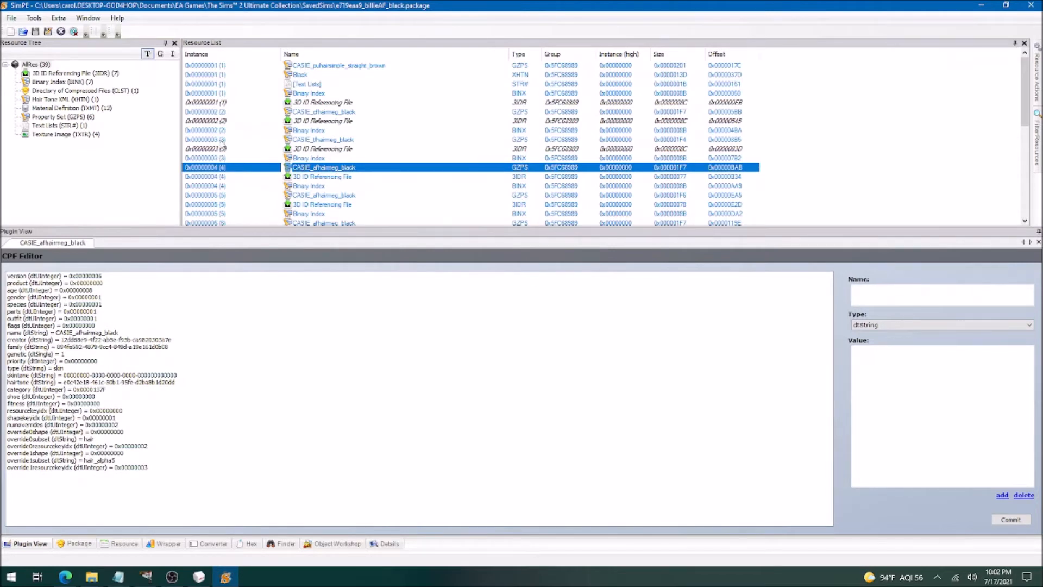
- Save the e719eaa9_billieAF_black package and inspect each of its Texture Image resources
click(38, 36)
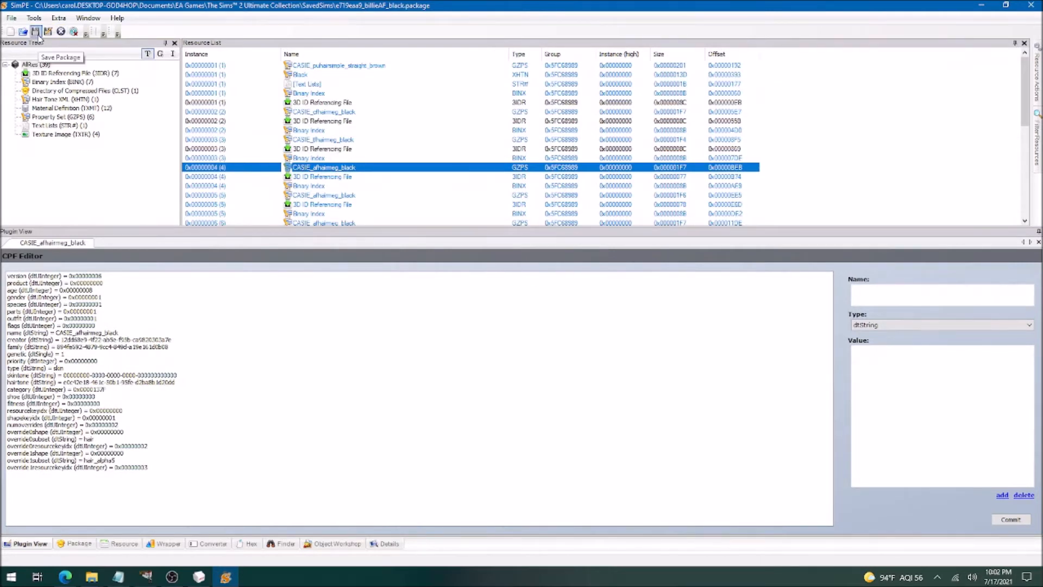
click(97, 135)
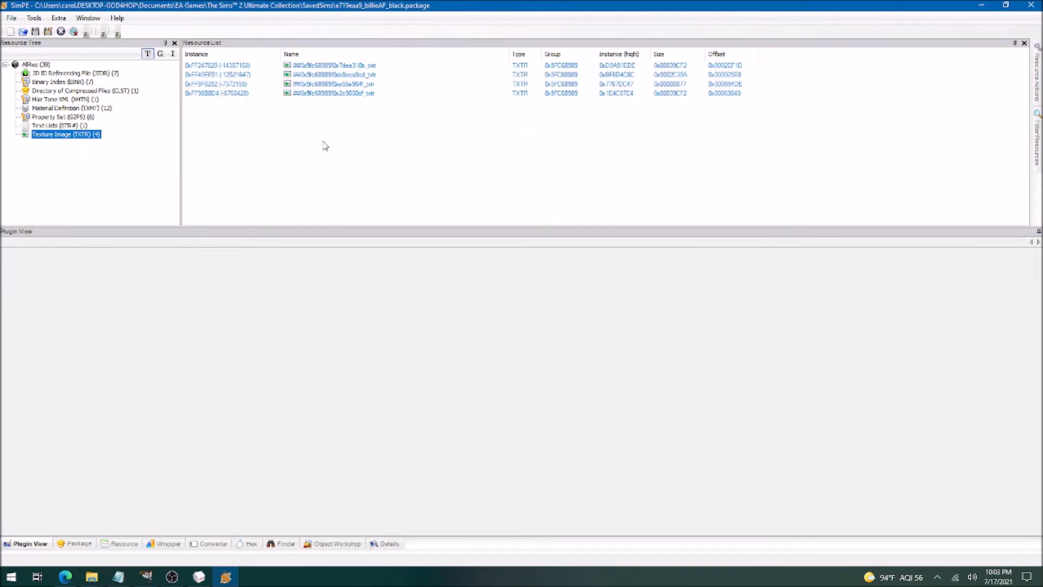
click(331, 67)
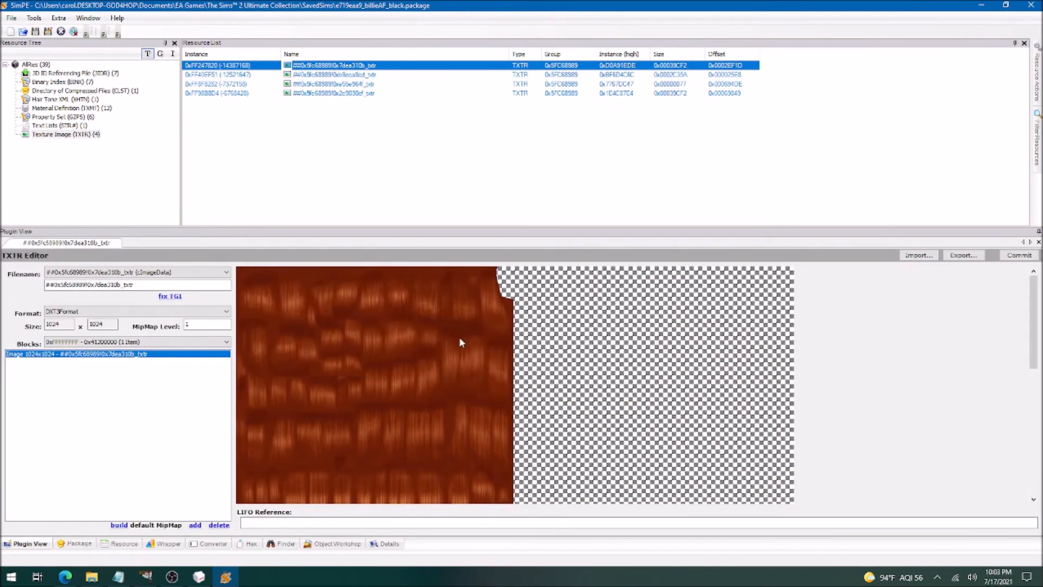
click(335, 76)
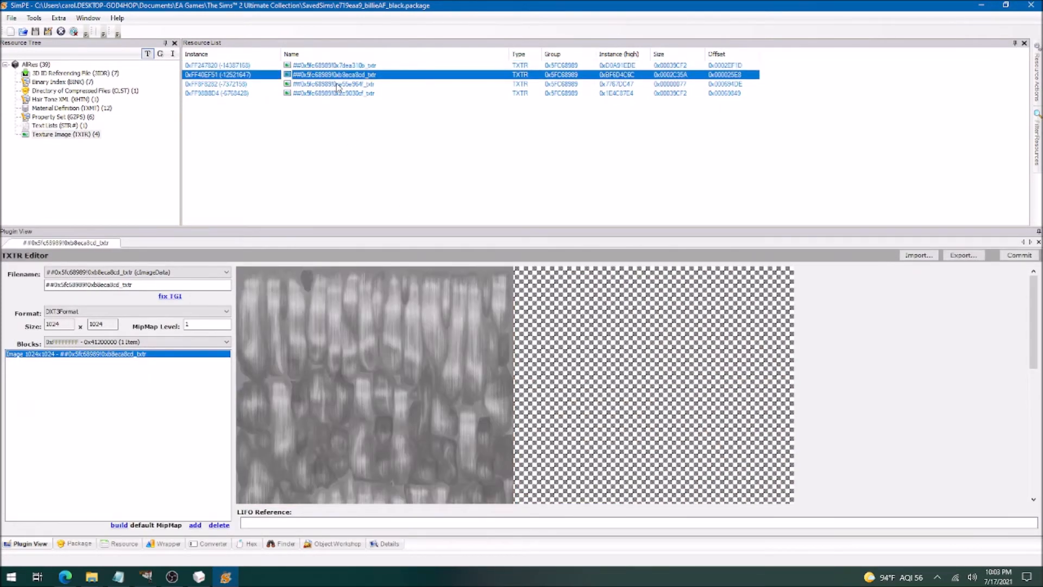
key(Down)
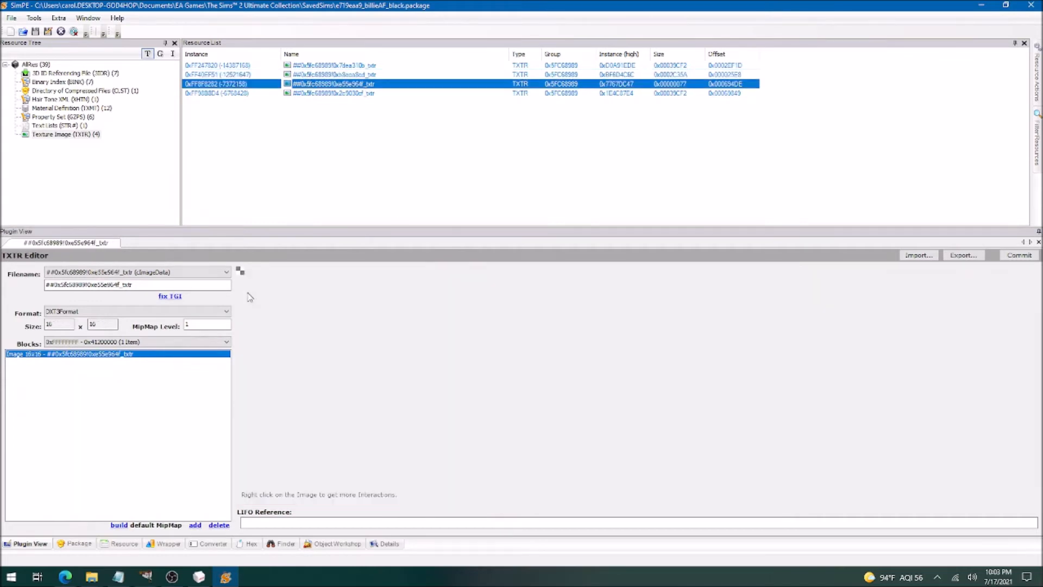
key(Down)
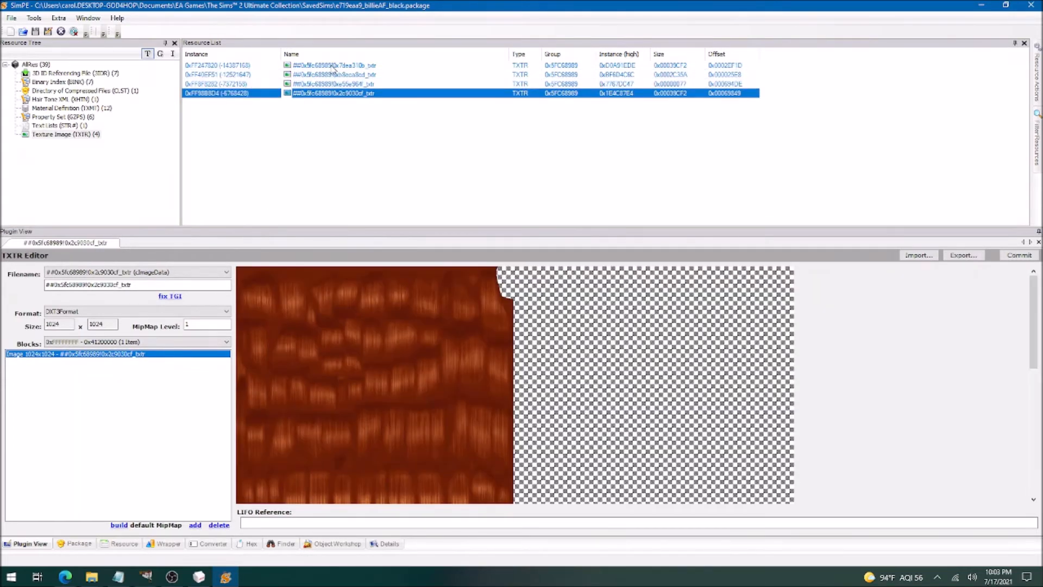
click(333, 67)
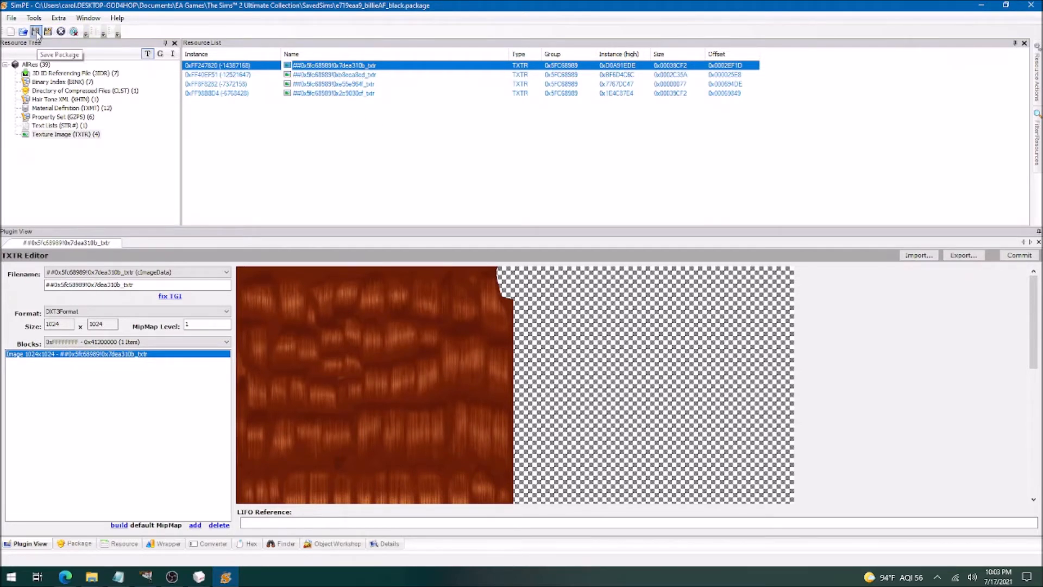
- Close SimPE, and switch to The Sims 2 Body Shop to start building or cloning a Sim
click(1038, 7)
drag(352, 40, 500, 39)
click(102, 298)
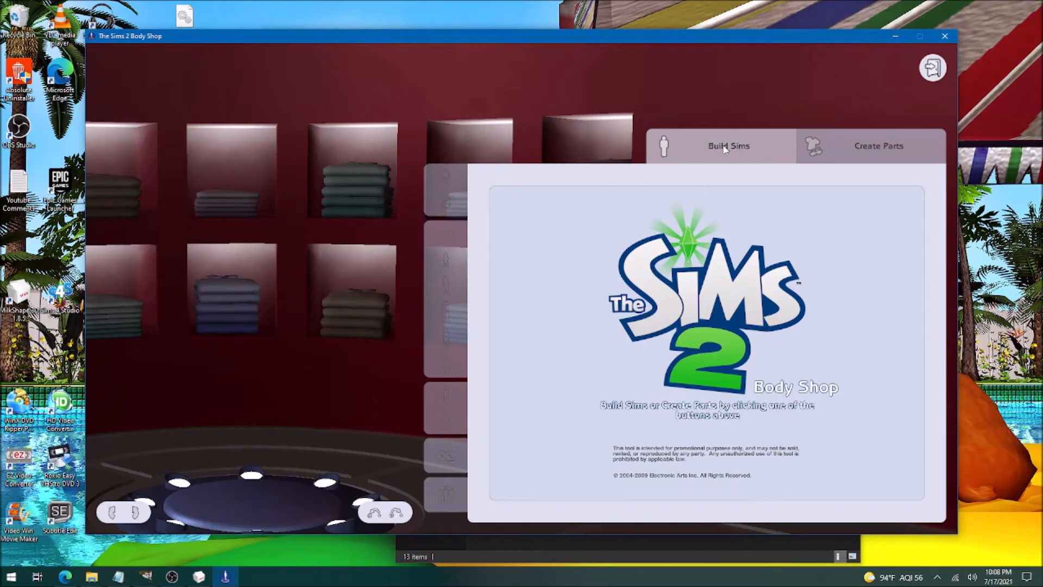
click(727, 149)
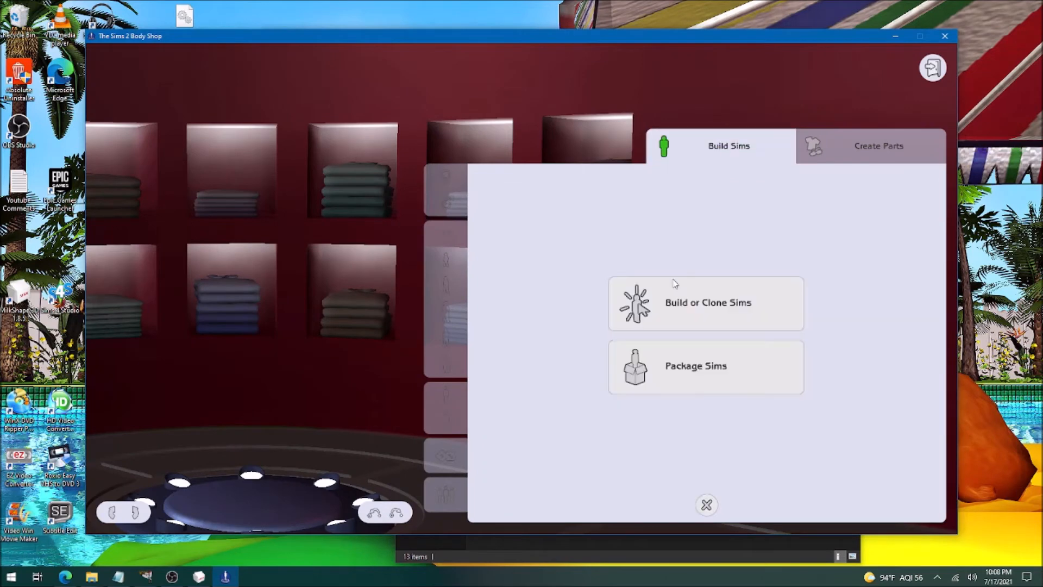
click(683, 291)
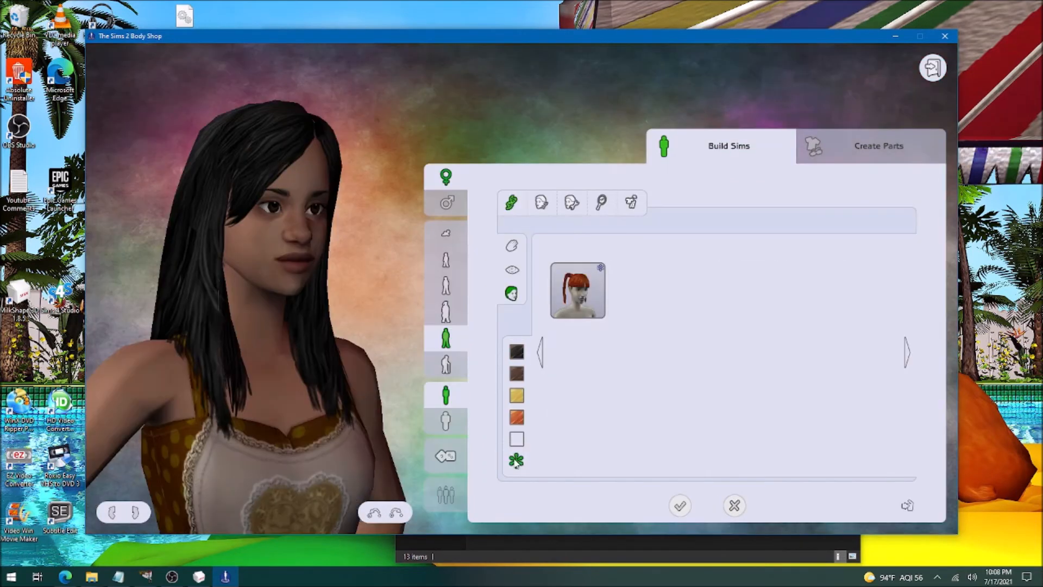
- Put the custom braids hair on the Sim and check its fit on the elder, teen, child and toddler ages
click(563, 294)
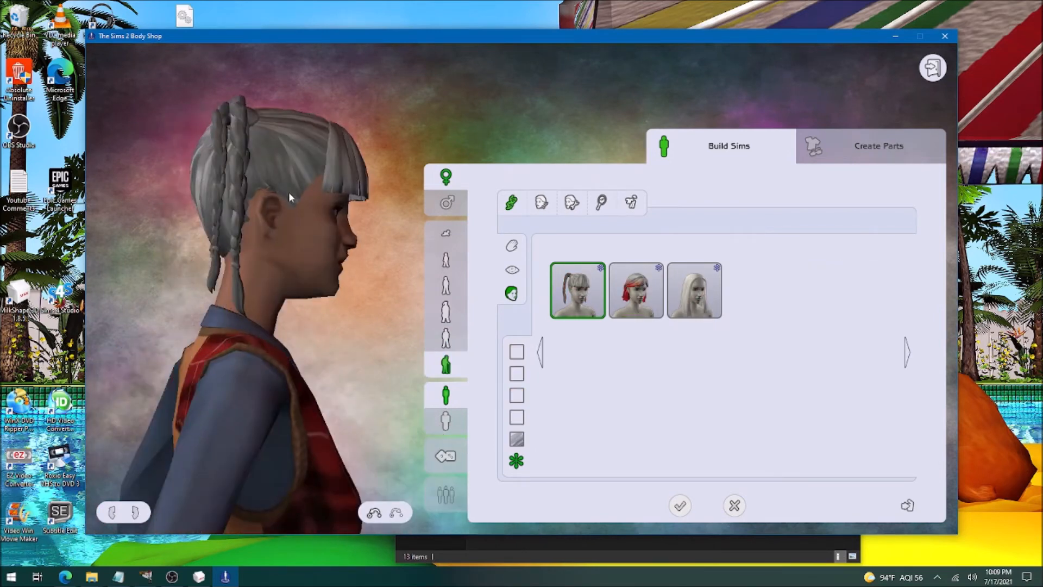
mouse_move(289, 193)
mouse_down()
mouse_move(372, 194)
mouse_move(285, 193)
mouse_up()
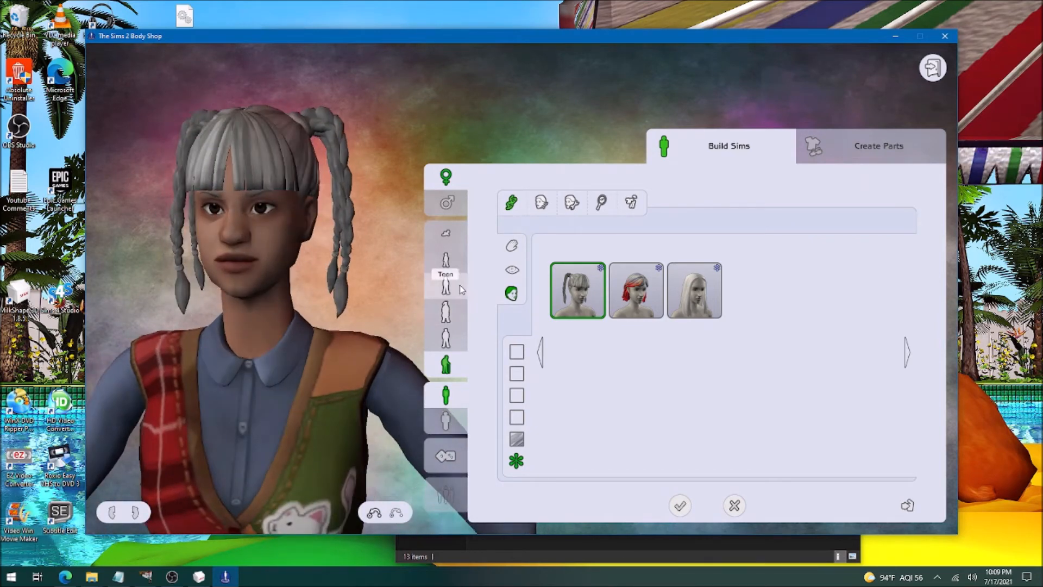
click(447, 285)
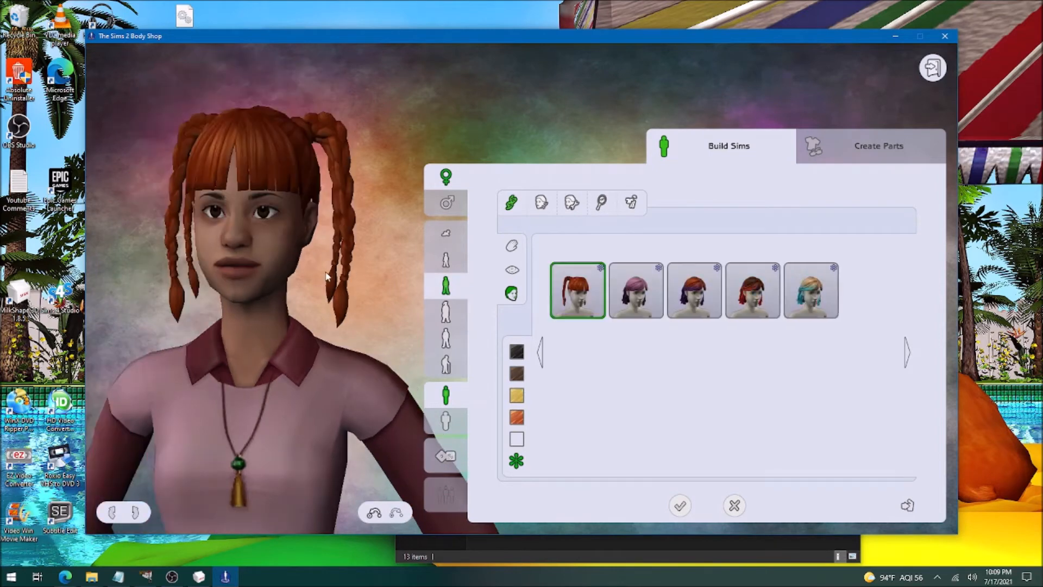
drag(226, 277, 197, 253)
click(439, 260)
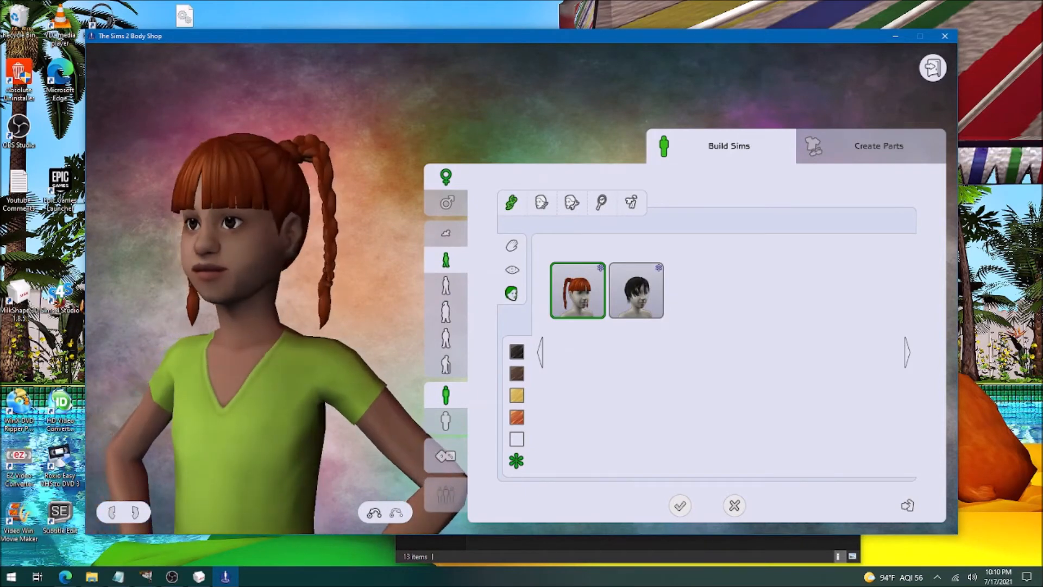
drag(303, 238, 280, 238)
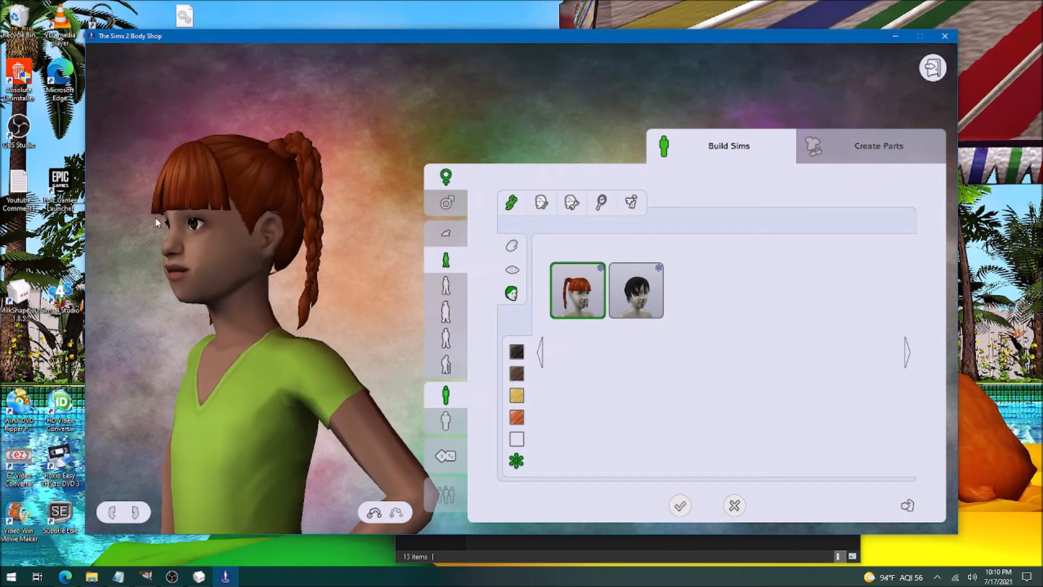
drag(271, 270, 309, 271)
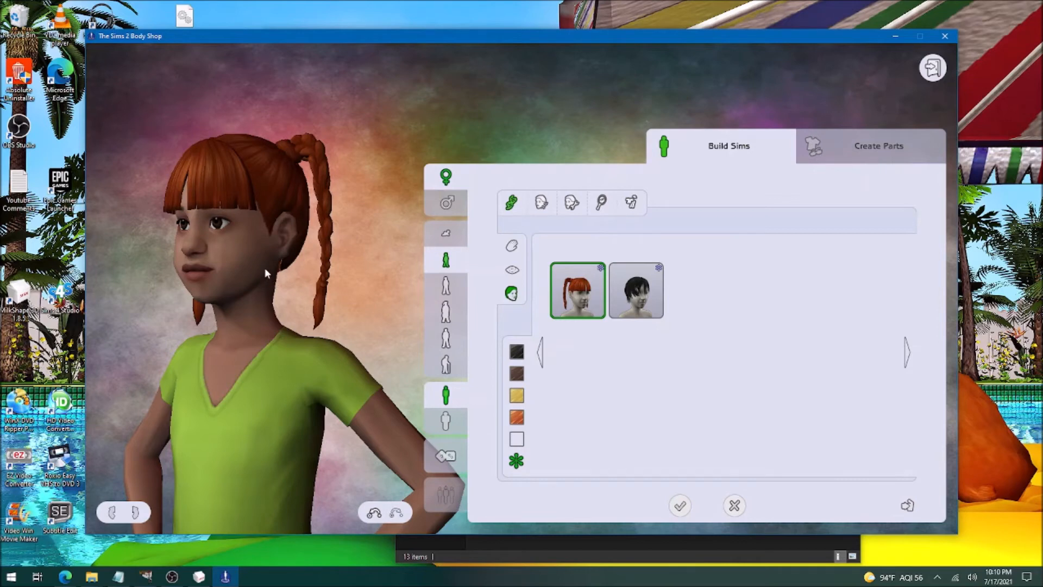
drag(236, 250, 301, 250)
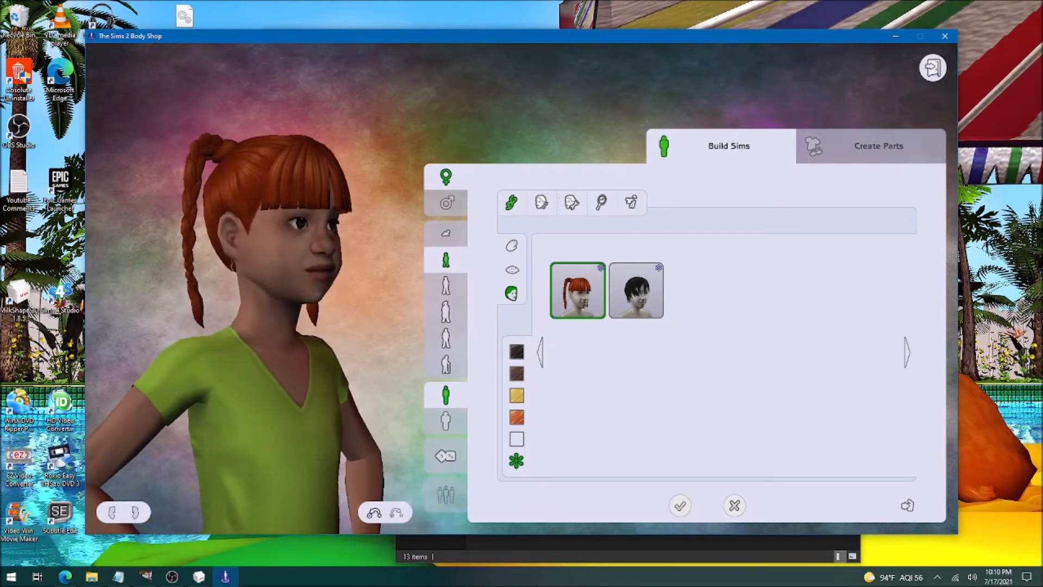
click(451, 234)
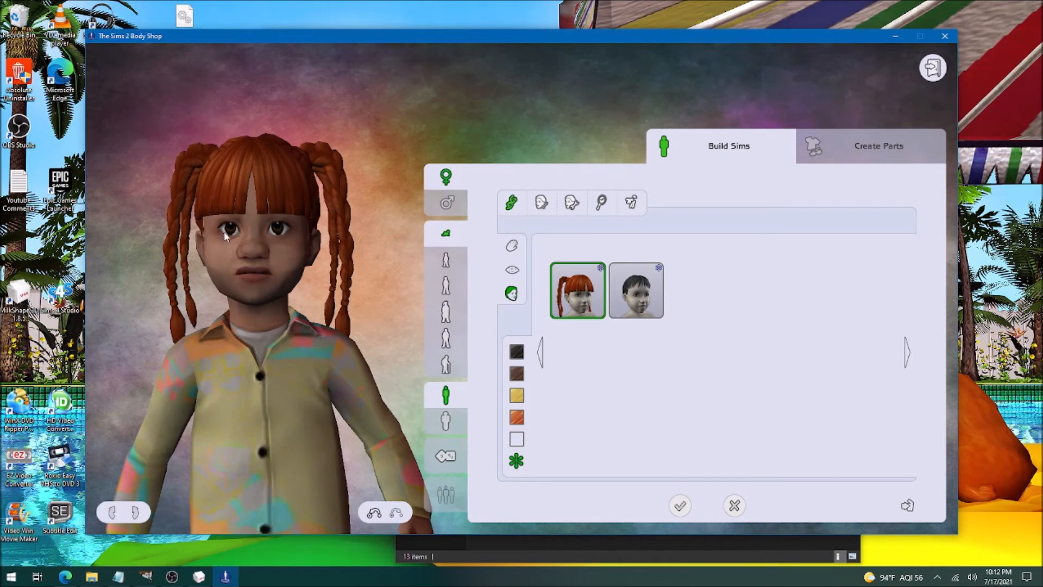
- Undo the last two mesh changes in MilkShape 3D, and return to Body Shop with MilkShape minimized
click(199, 577)
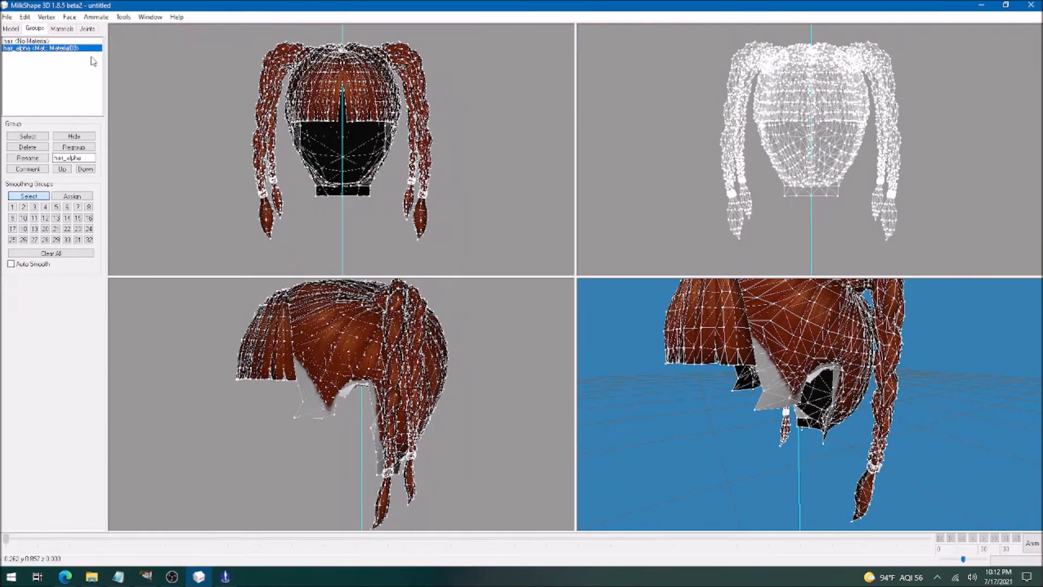
key(ctrl+z)
key(ctrl+z)
click(224, 577)
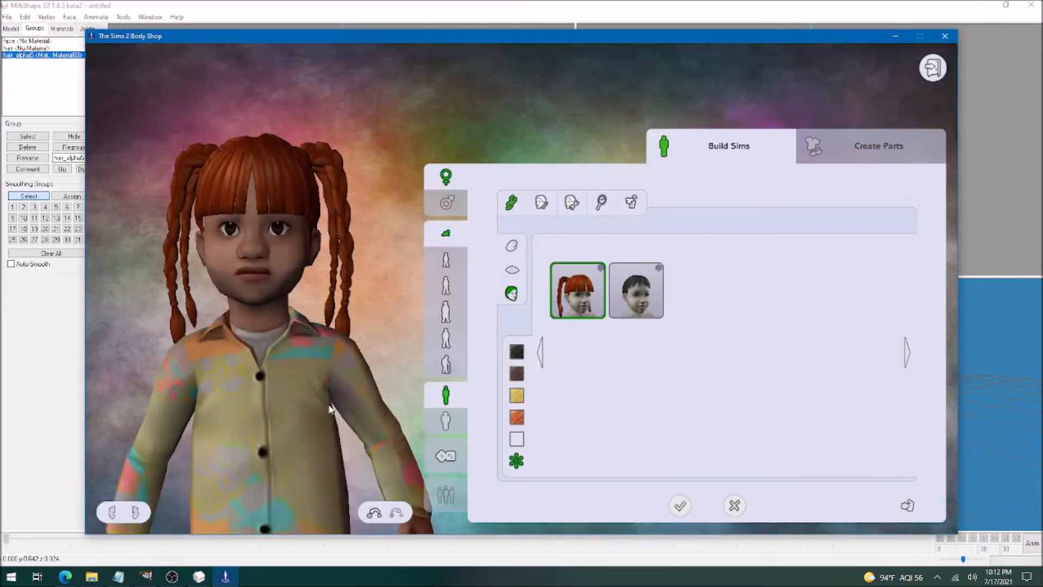
drag(437, 36, 409, 36)
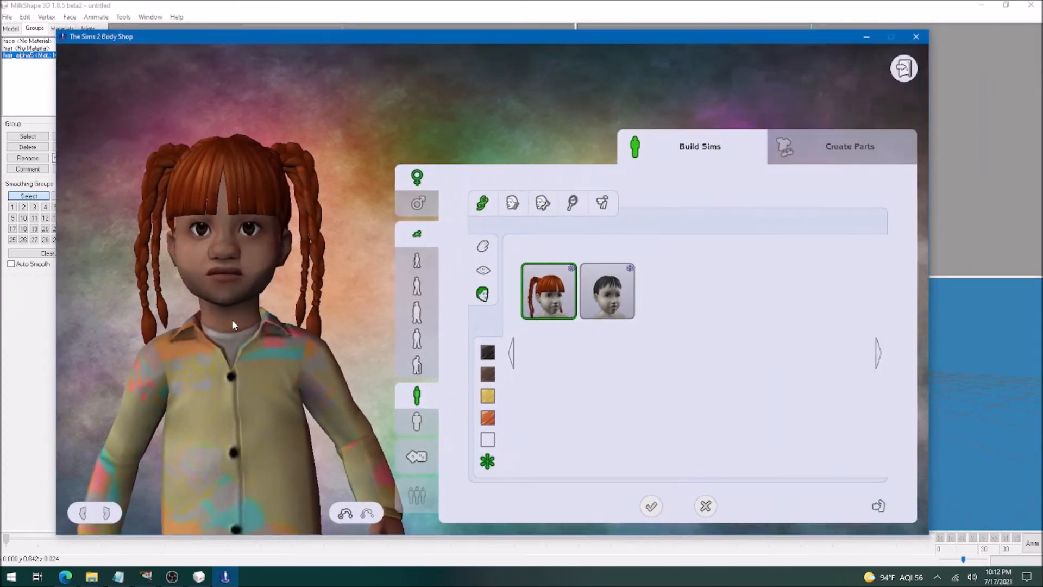
click(981, 5)
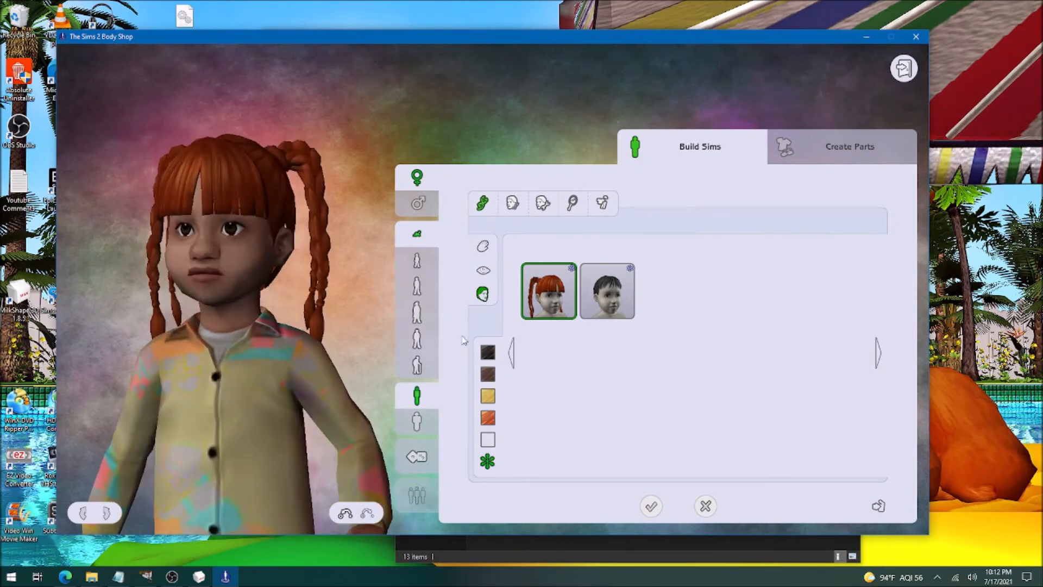
- Leave the adult Sim unsaved and export the custom braids hair as a new genetics project named billie_blonde
click(424, 348)
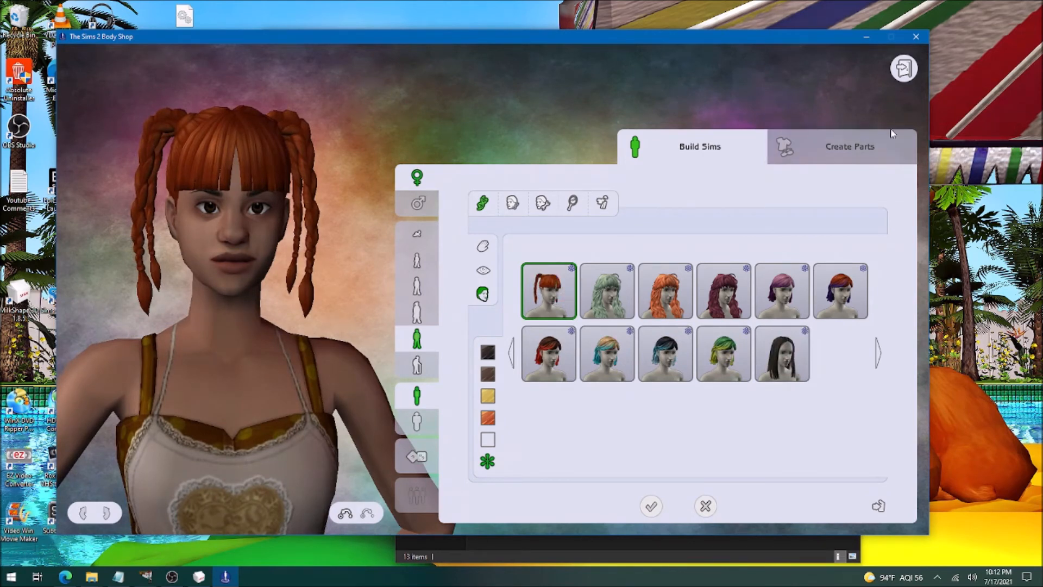
click(881, 159)
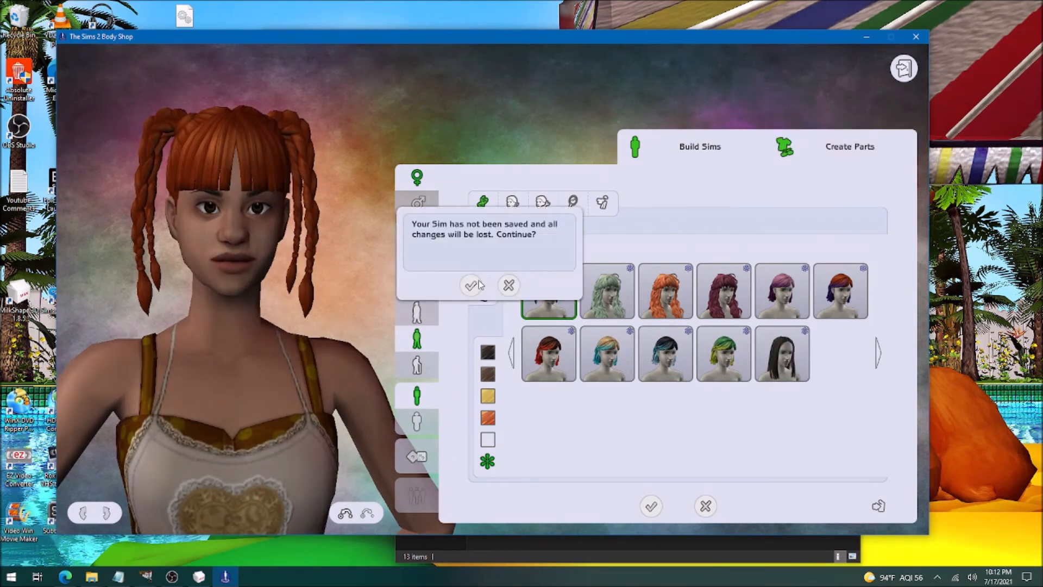
click(471, 283)
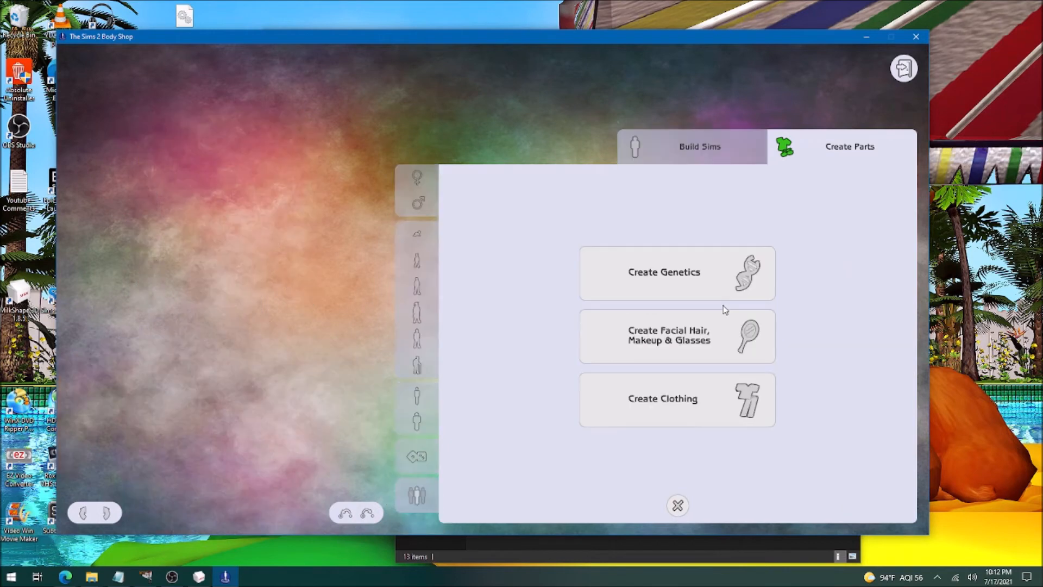
click(688, 267)
click(487, 460)
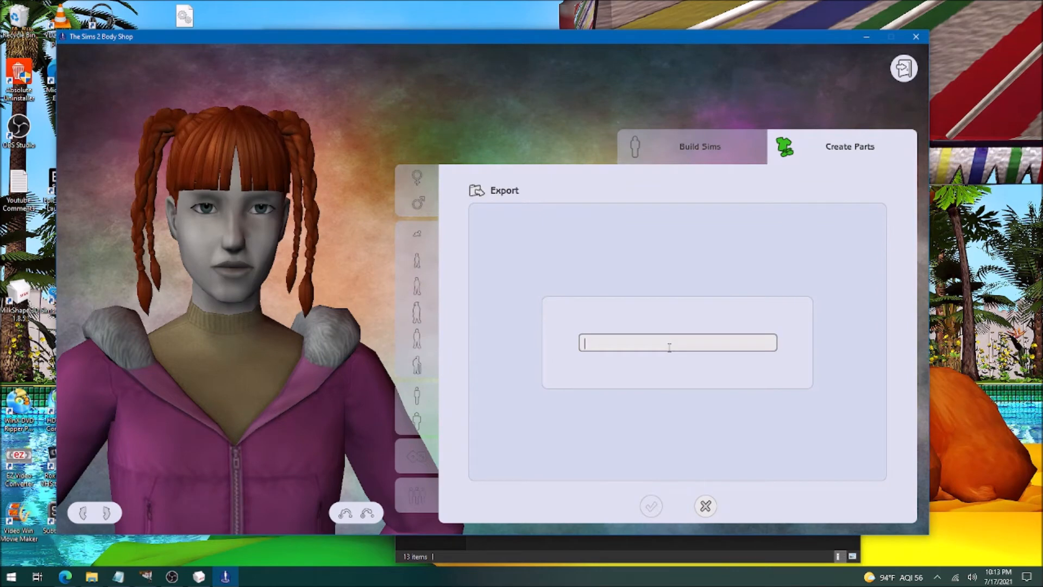
text(billie_blonde)
key(Return)
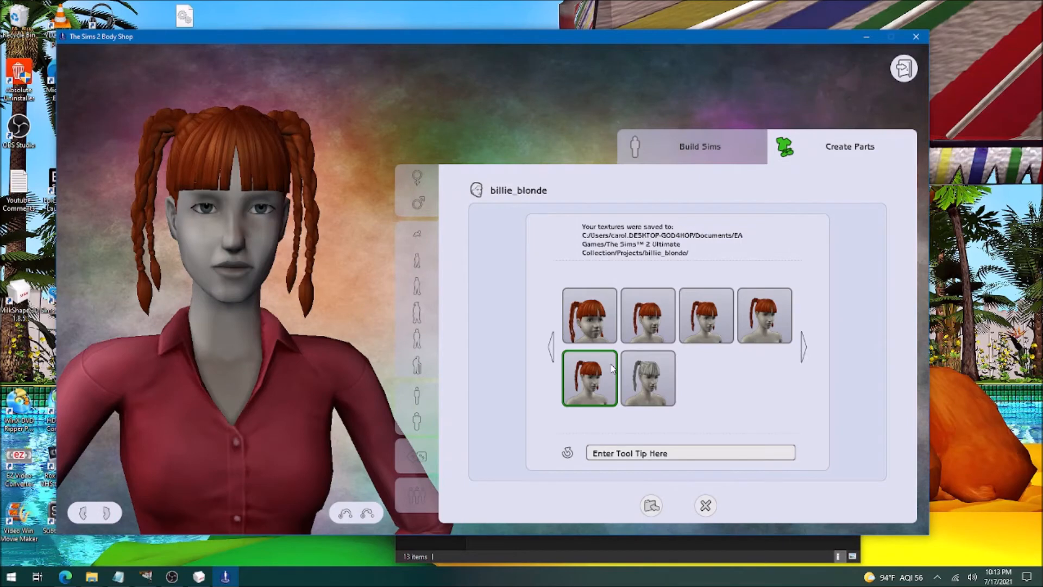
- Leave the current project and load the saved billie_blonde project again
click(705, 505)
click(705, 504)
click(648, 405)
click(671, 363)
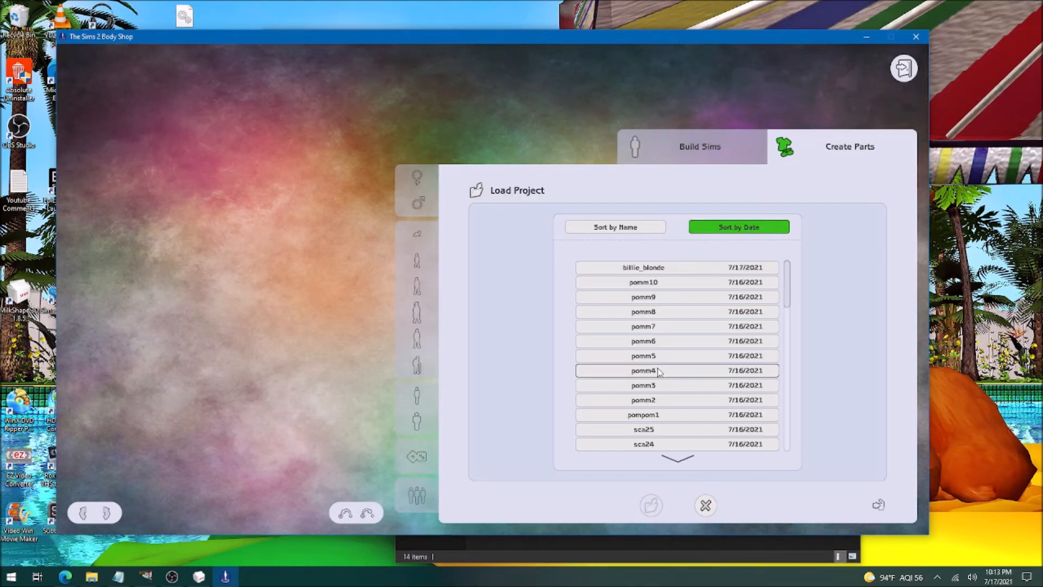
click(669, 266)
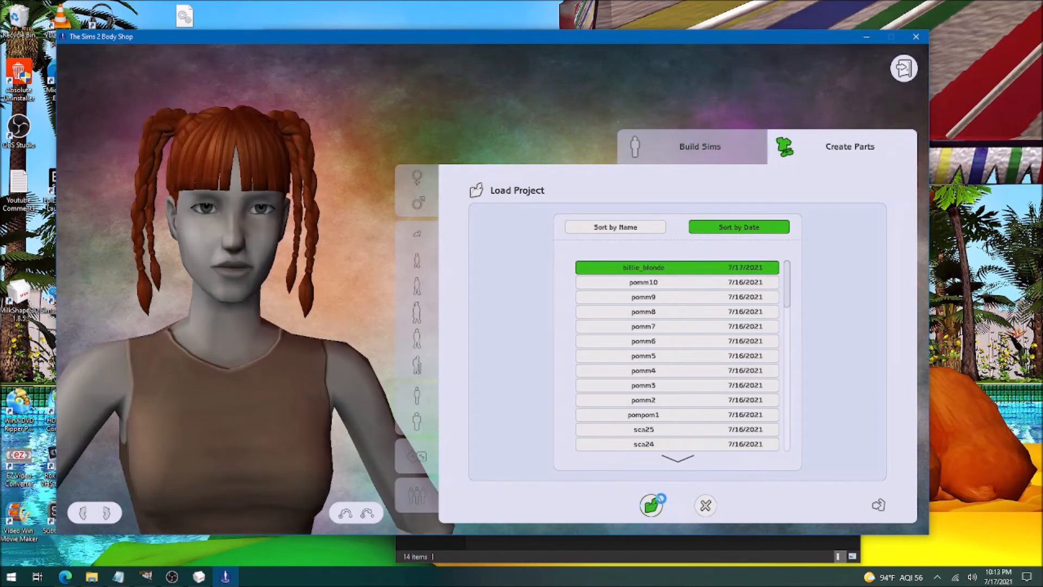
click(651, 505)
- Set the hair's tooltip to brown and import the recolor into the game
drag(646, 460, 532, 439)
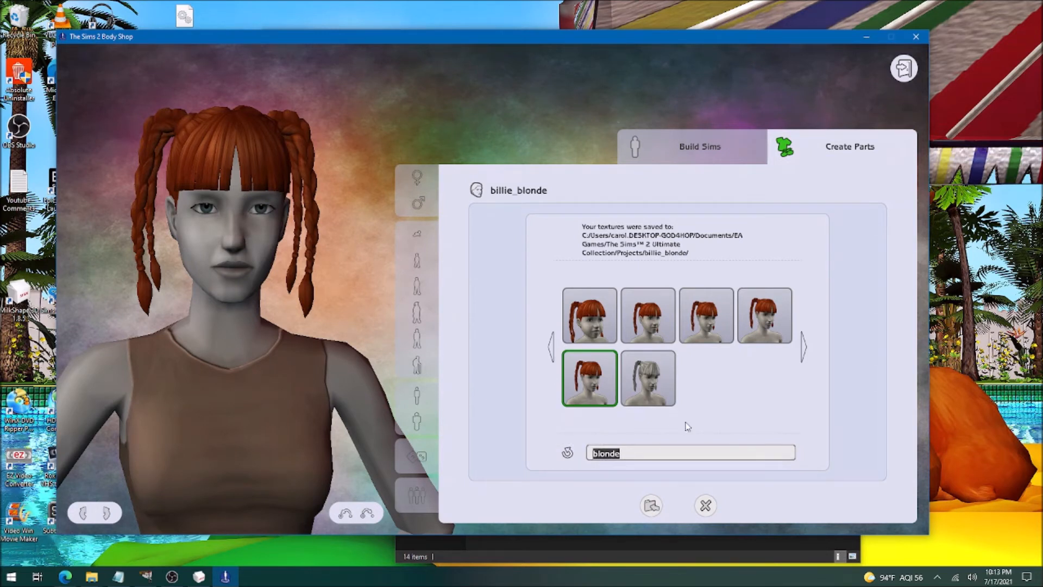
text(brow)
click(653, 504)
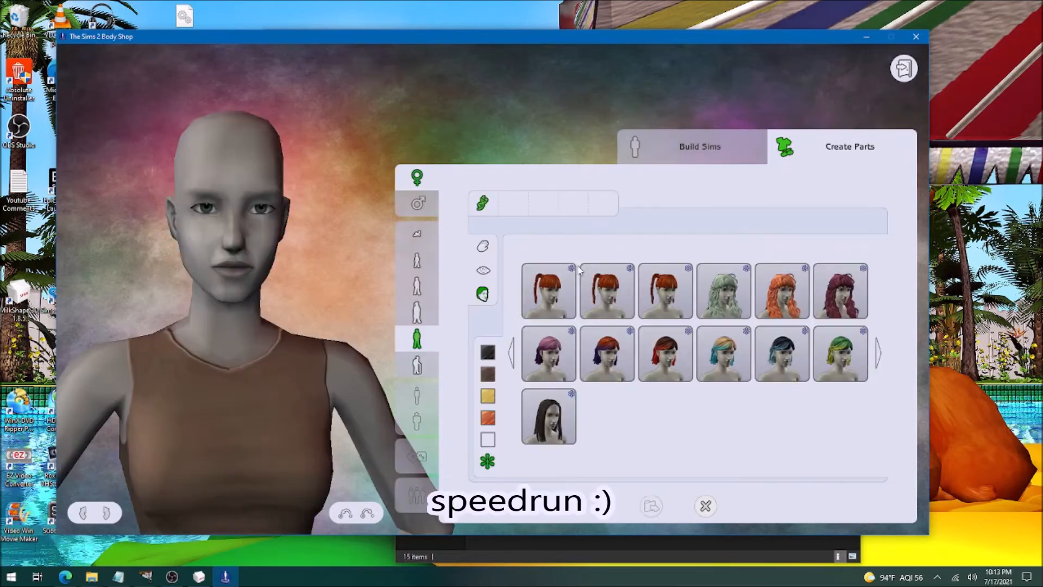
- Export the braids hair as a new project named red, and import it into the game with the tooltip red
click(548, 291)
click(651, 505)
click(637, 343)
text(red)
click(651, 505)
text(red)
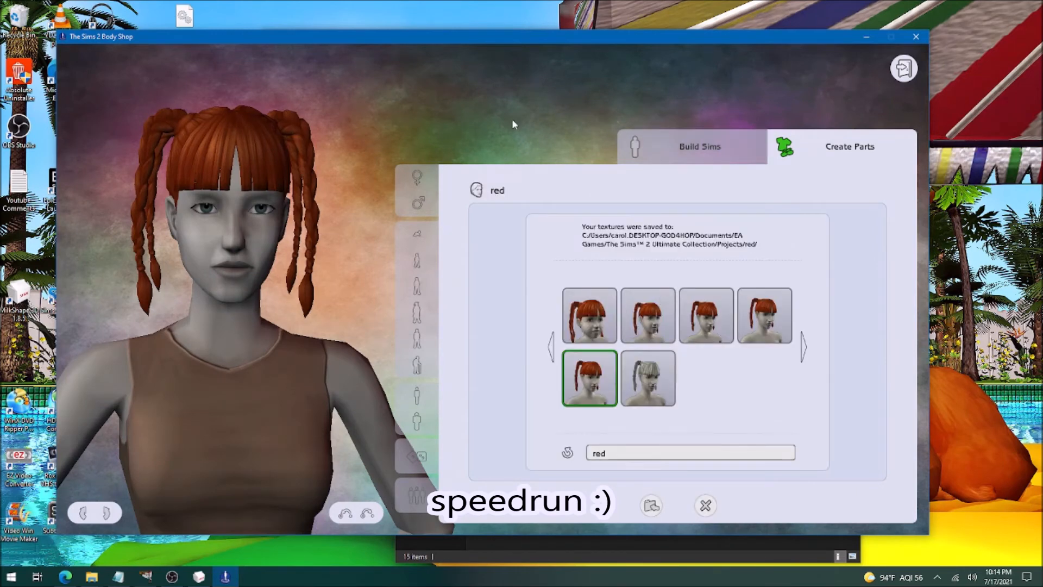
click(652, 504)
- Quit Body Shop and start Sims 4 Studio to choose a package to open
click(488, 308)
click(904, 68)
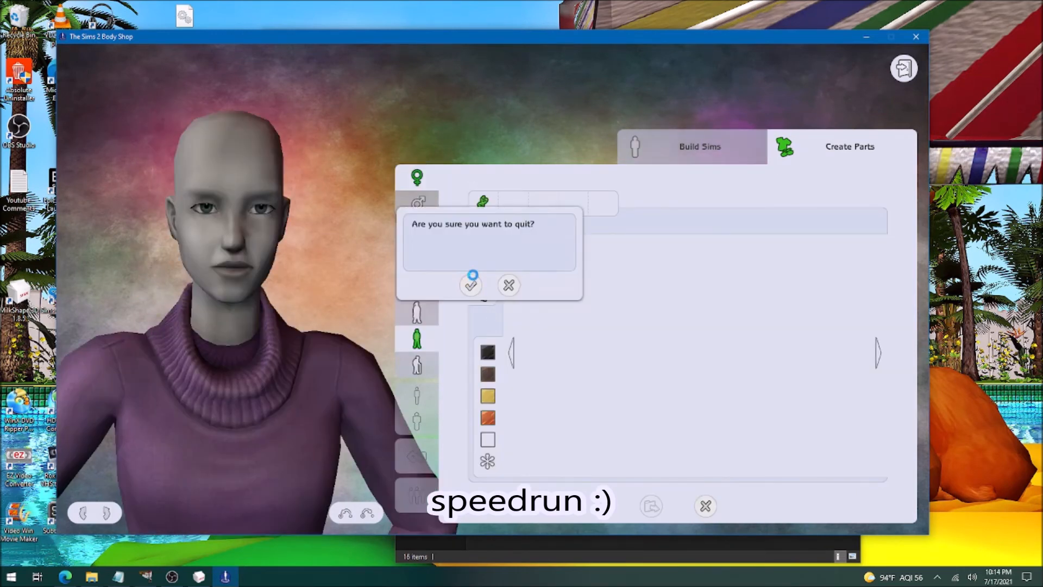
click(472, 277)
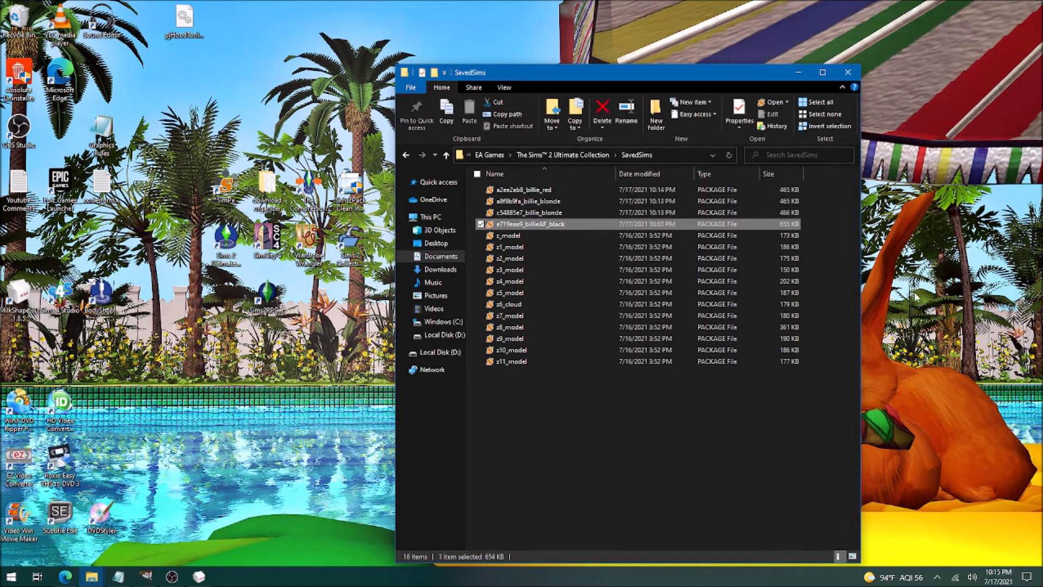
click(60, 294)
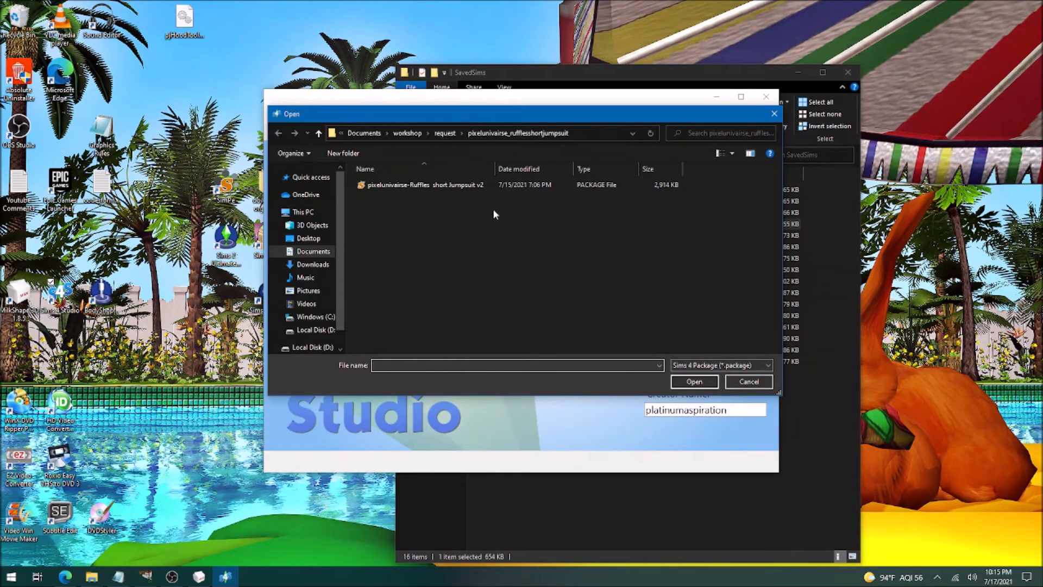
- Open the [dogsill]billie_braids package from the dogsill_billiebraids folder inside workshop's _WIP_hair folder
click(407, 132)
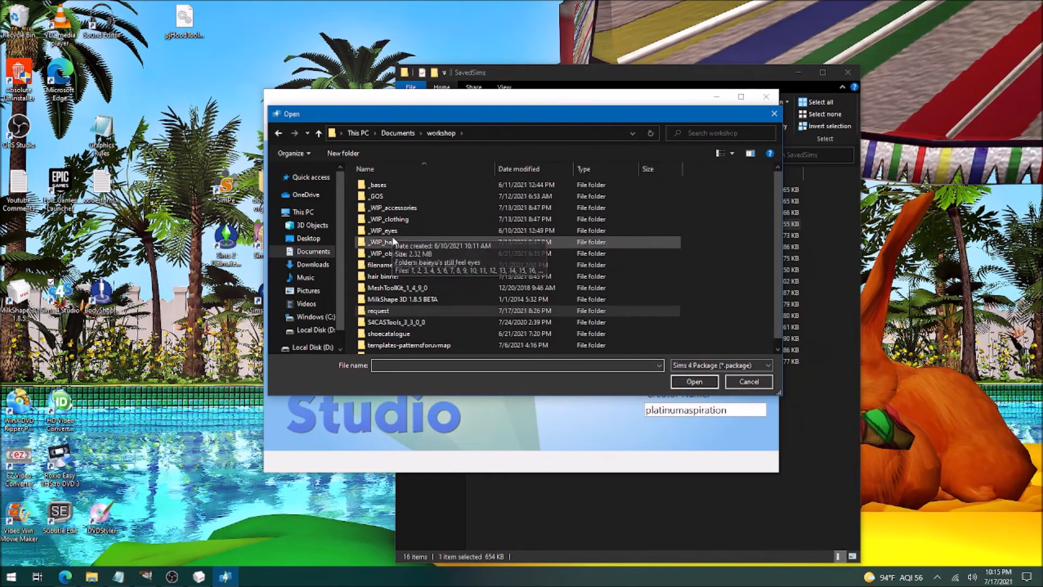
double_click(400, 243)
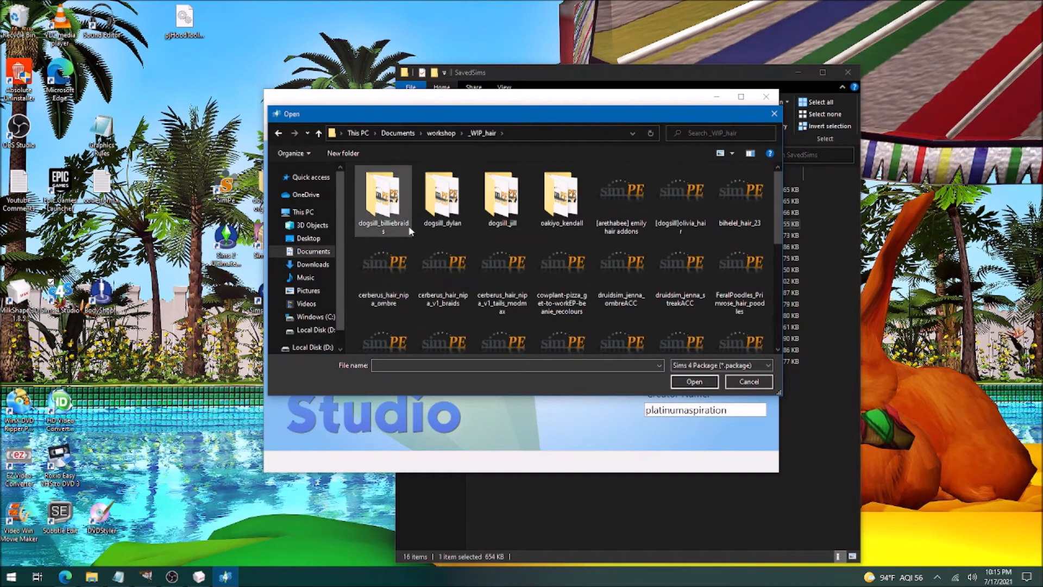
double_click(410, 231)
click(372, 220)
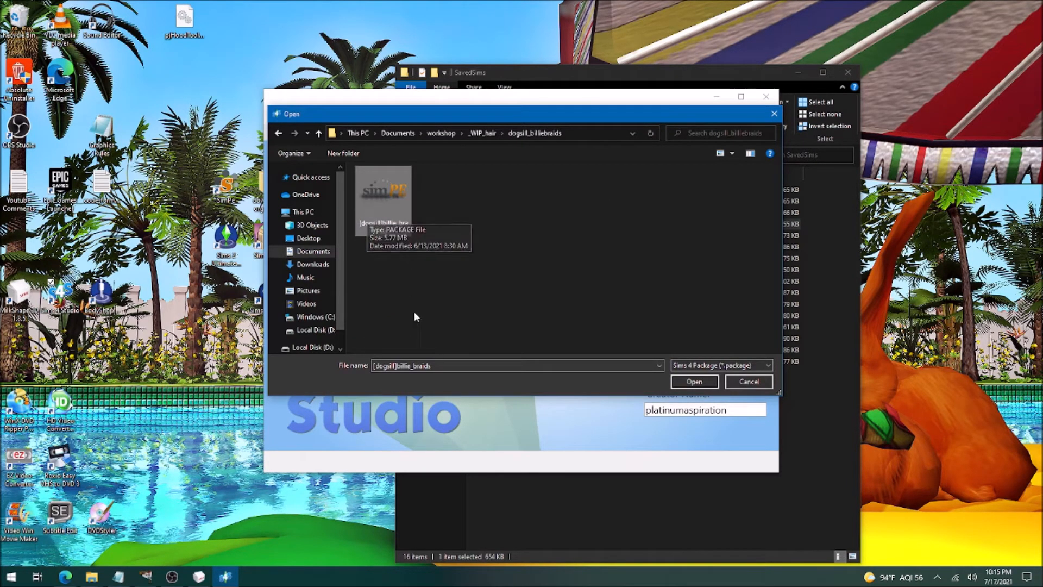
click(709, 382)
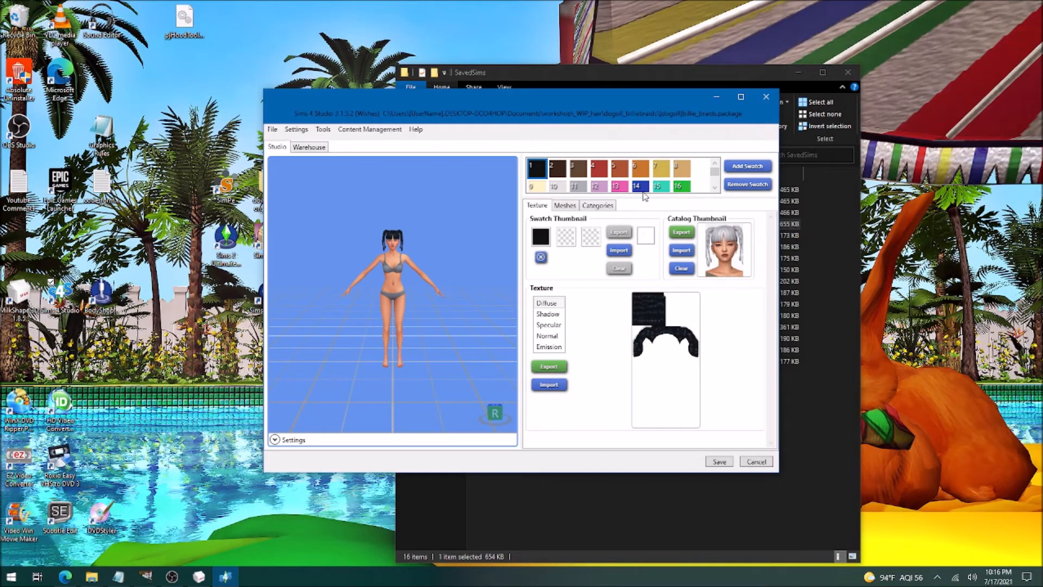
- Export the diffuse texture of swatch 1 as black and that of swatch 2 as brown
click(549, 367)
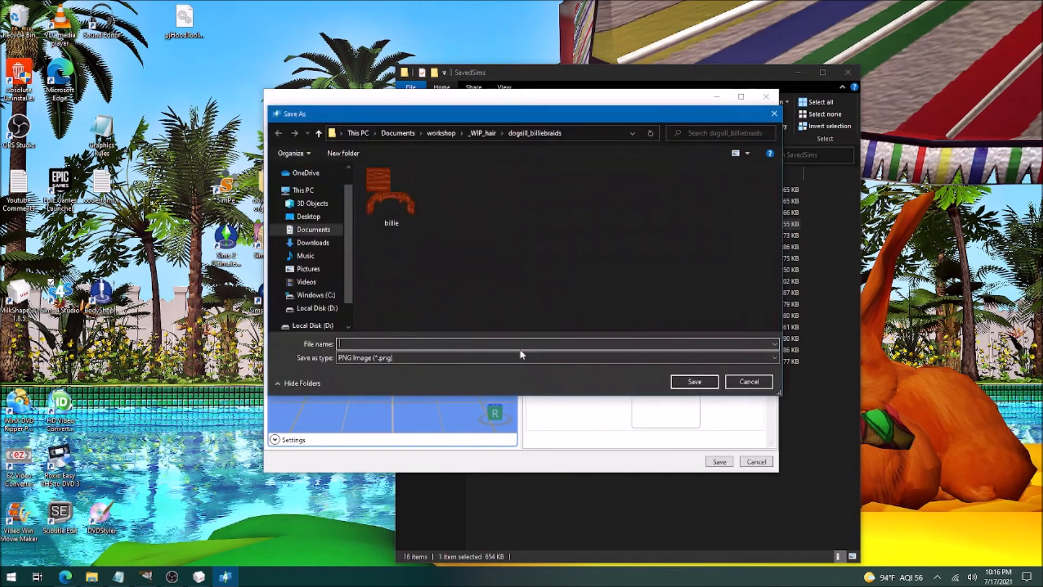
text(black)
key(Return)
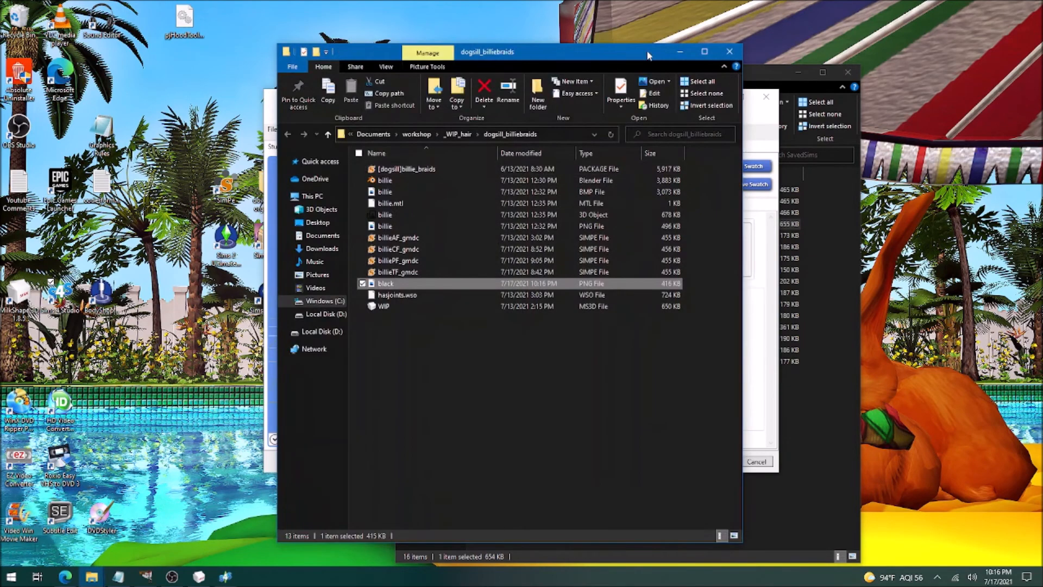
click(676, 53)
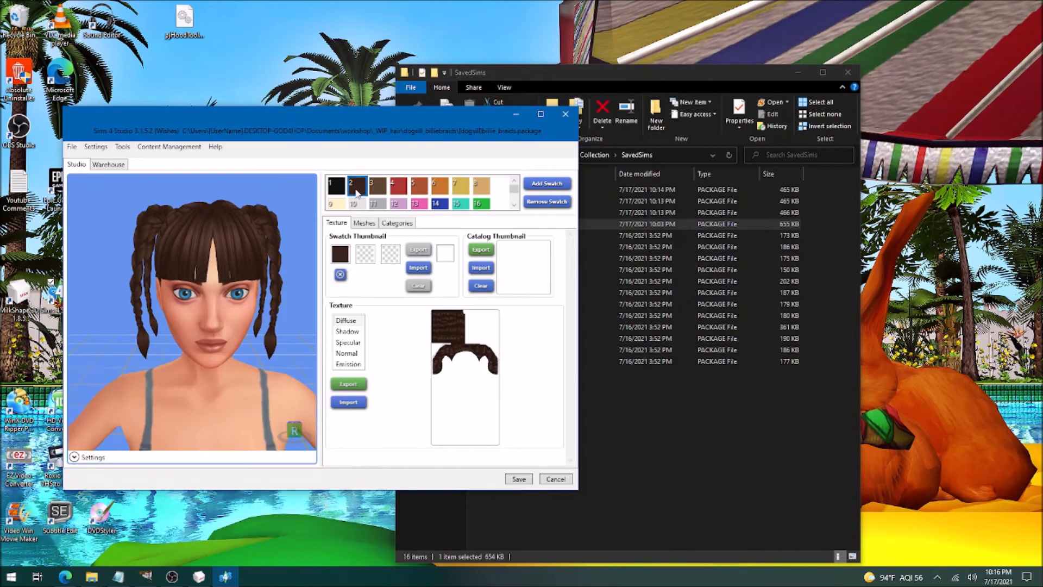
click(340, 388)
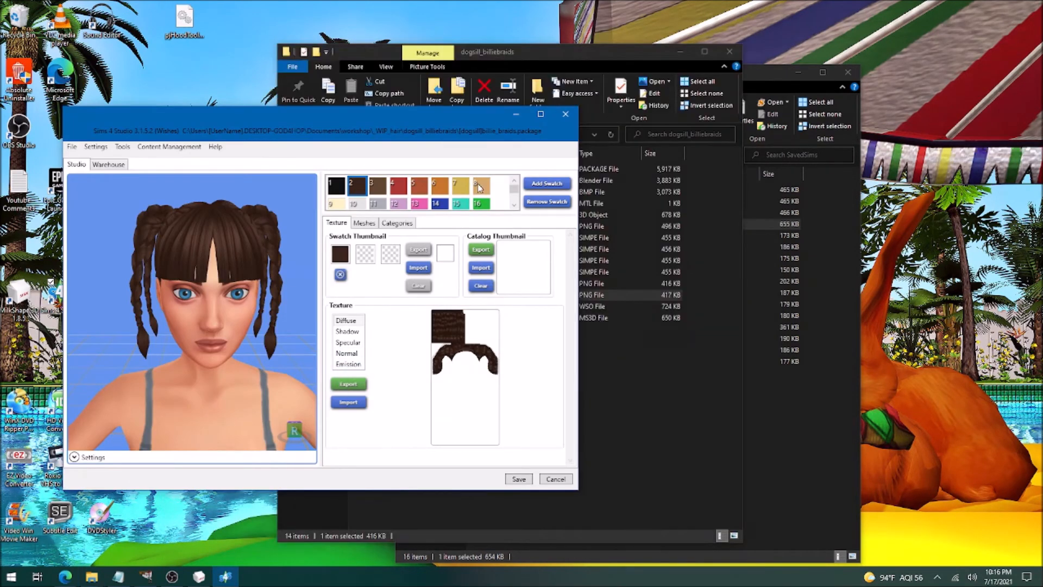
- Compare the blonde, silver, grey, orange and red swatches on the model to choose more textures for export
click(480, 187)
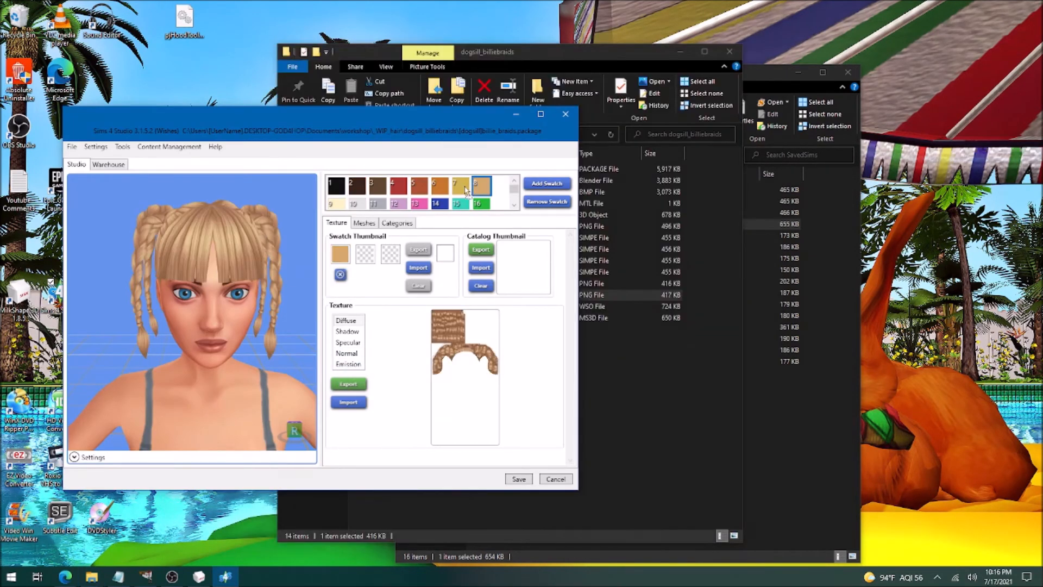
click(722, 76)
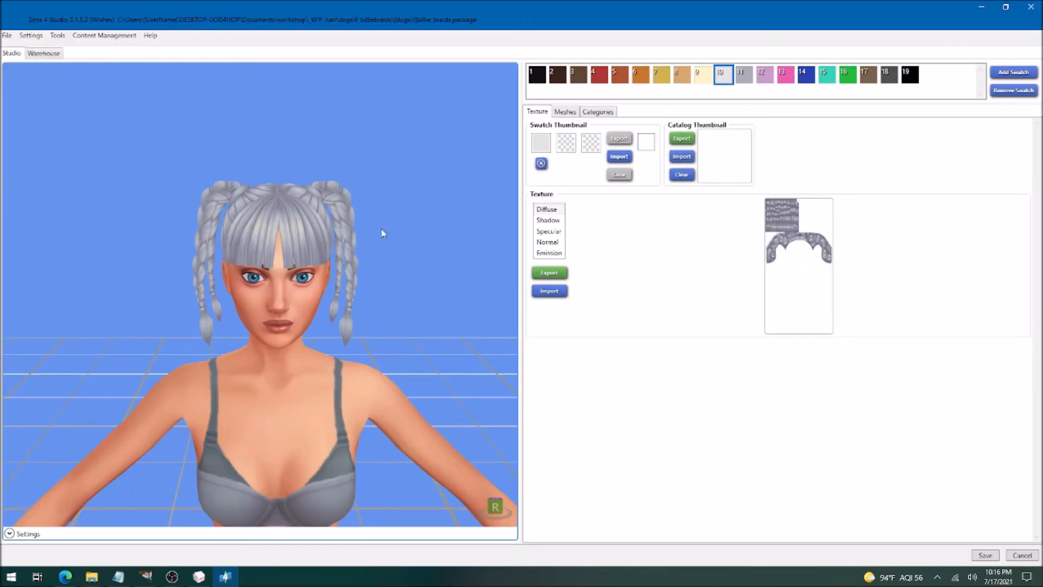
click(742, 76)
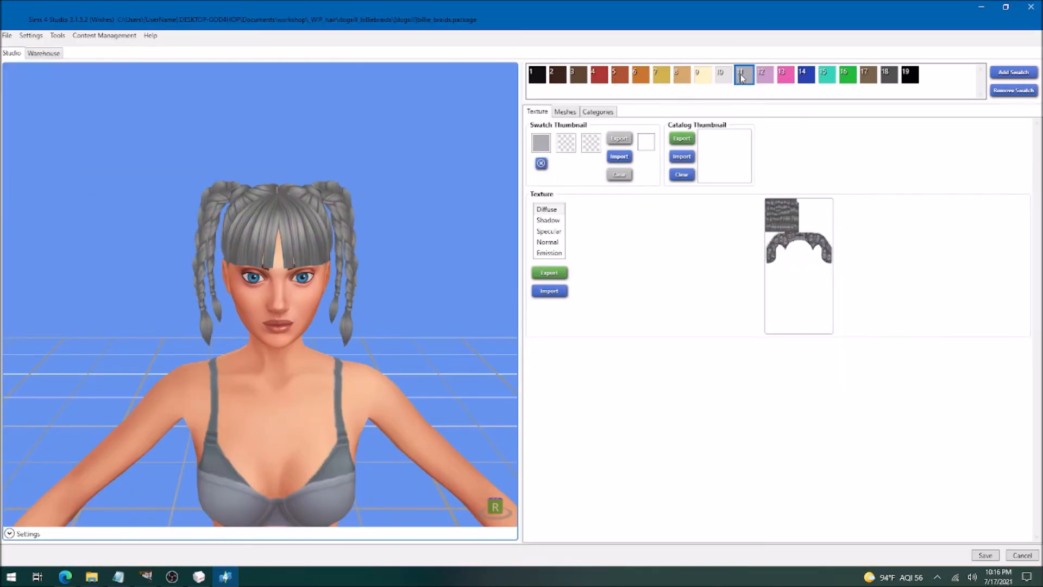
click(618, 76)
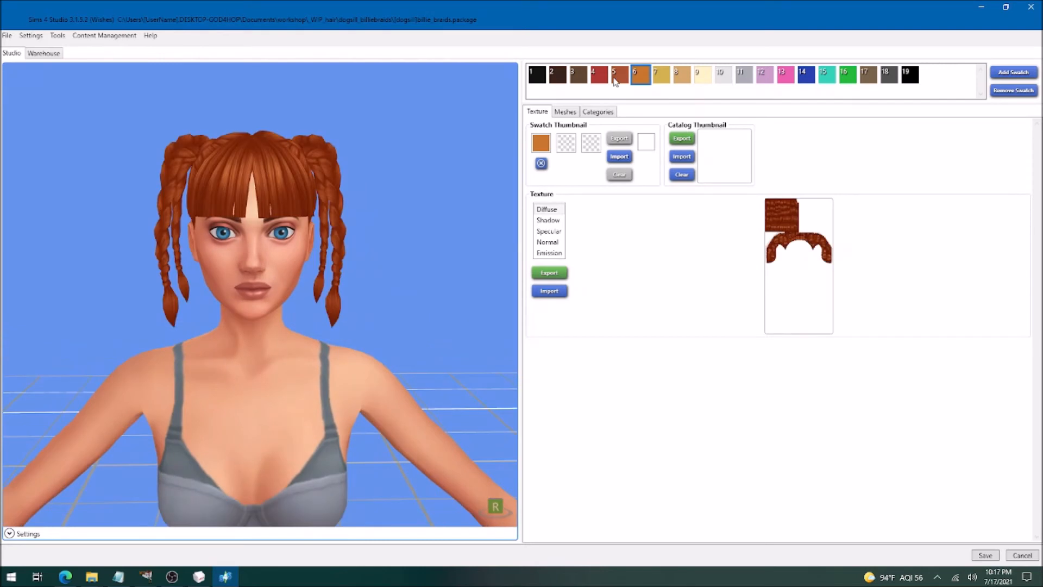
click(644, 78)
click(603, 78)
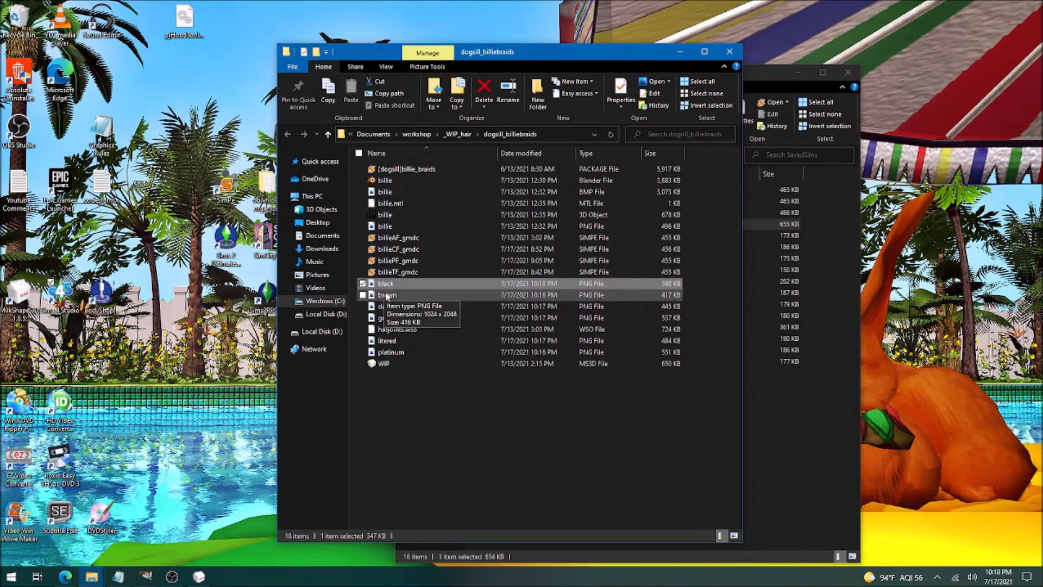
- Open the black PNG texture from the dogsill_billiebraids folder in GIMP
right_click(387, 284)
mouse_move(273, 370)
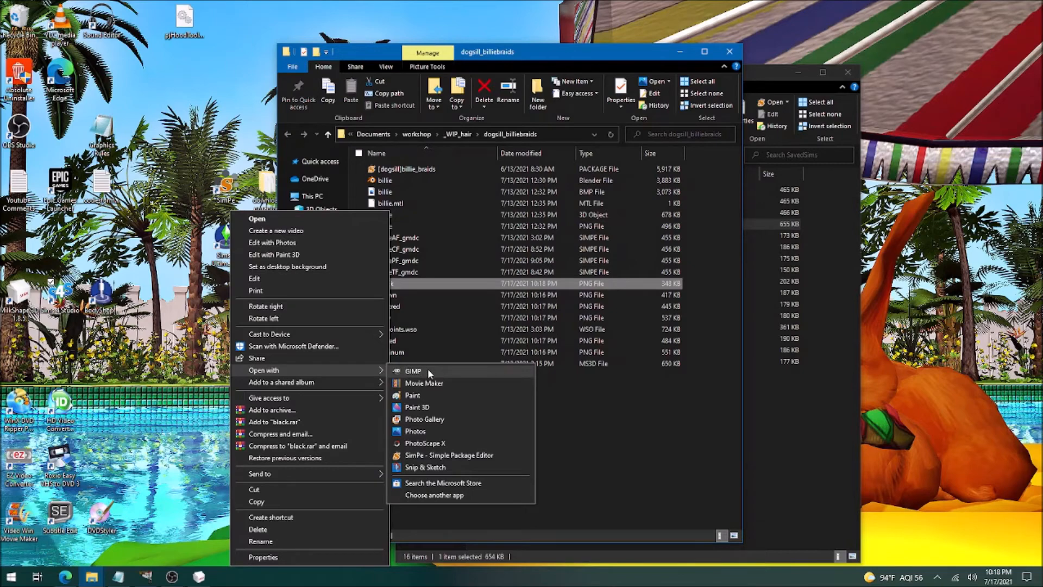
click(413, 370)
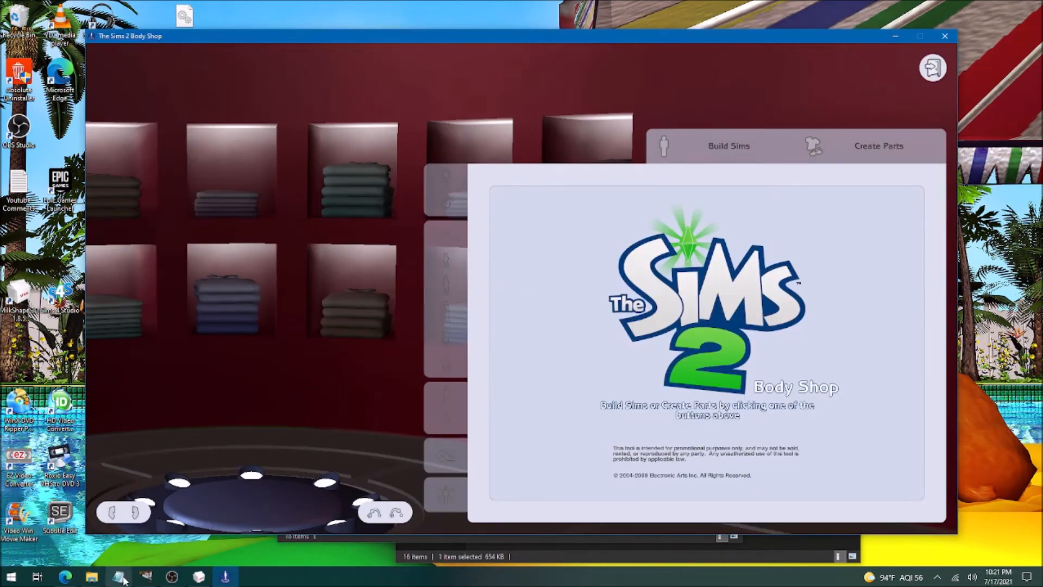
- Bring up the dogsill_billiebraids folder to check the edited texture files, and return to Body Shop
click(91, 577)
click(499, 60)
mouse_move(91, 577)
mouse_move(172, 550)
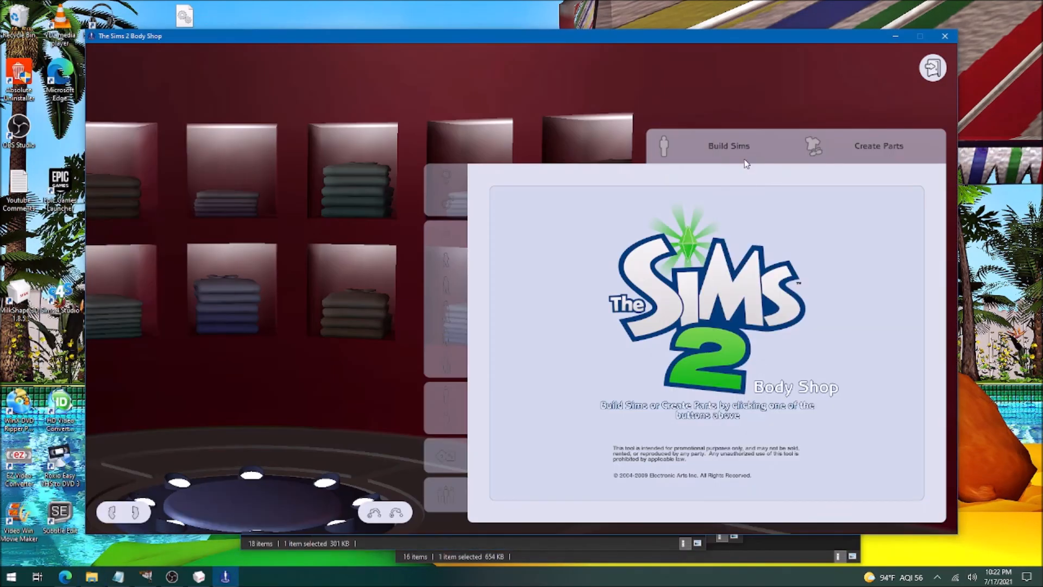
- Start creating a genetics part in Body Shop and show the hairs in the red colour category
click(846, 161)
click(729, 318)
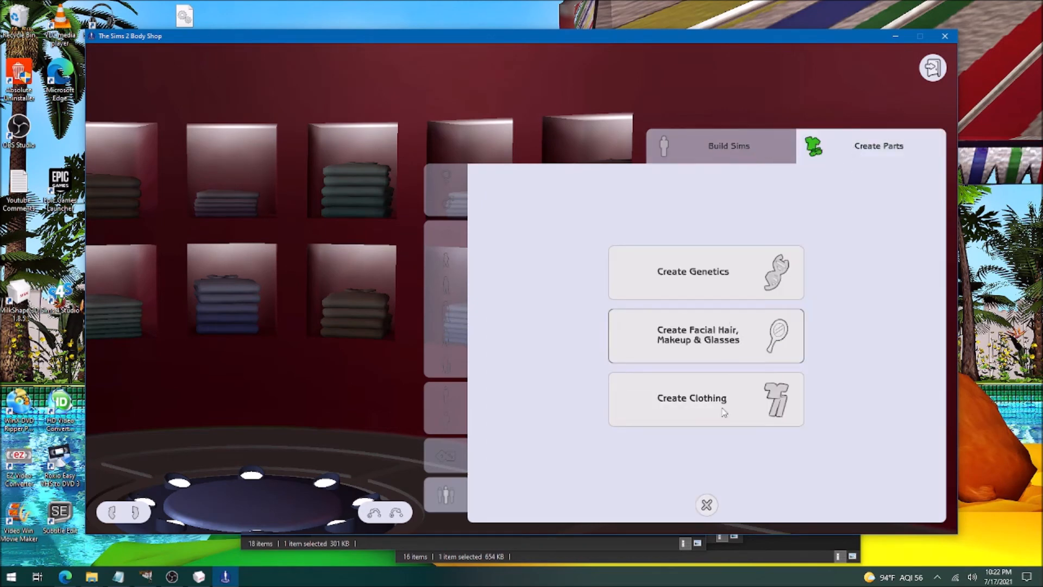
click(704, 279)
click(511, 293)
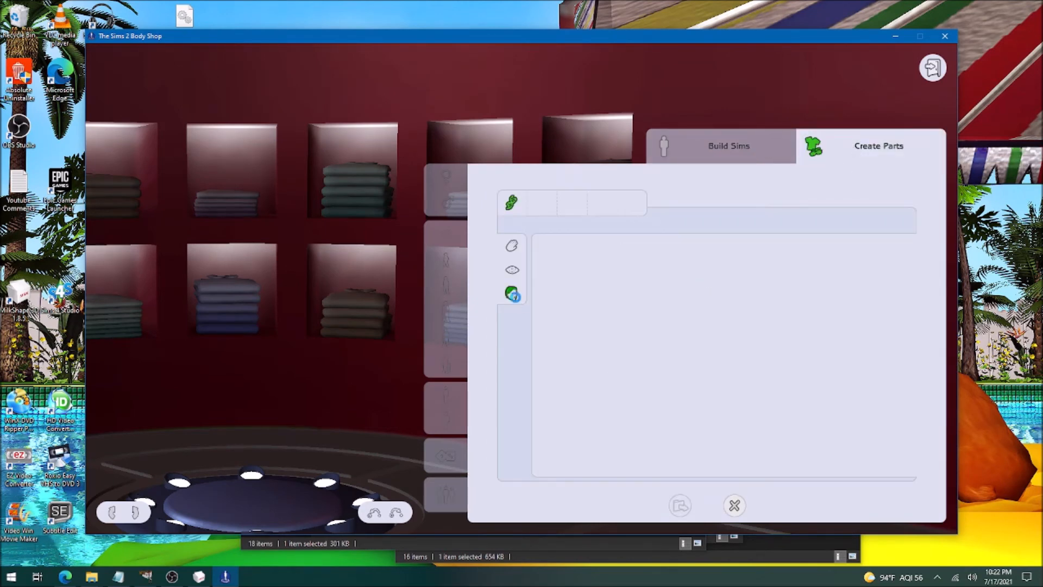
click(517, 417)
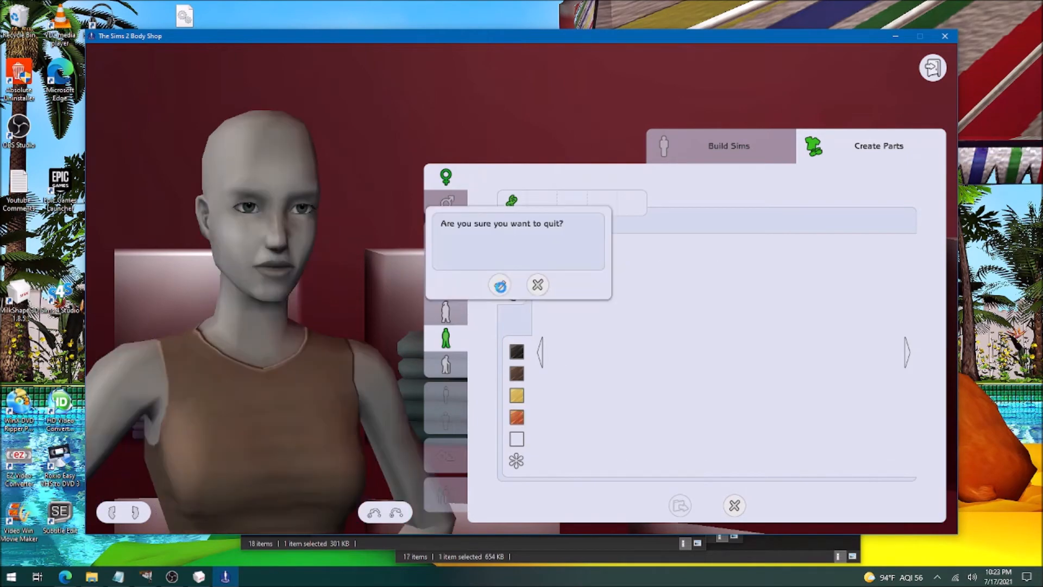
- Quit Body Shop and open the e719eaa9_billieAF_black package from the SavedSims folder in SimPE
click(496, 283)
mouse_move(91, 576)
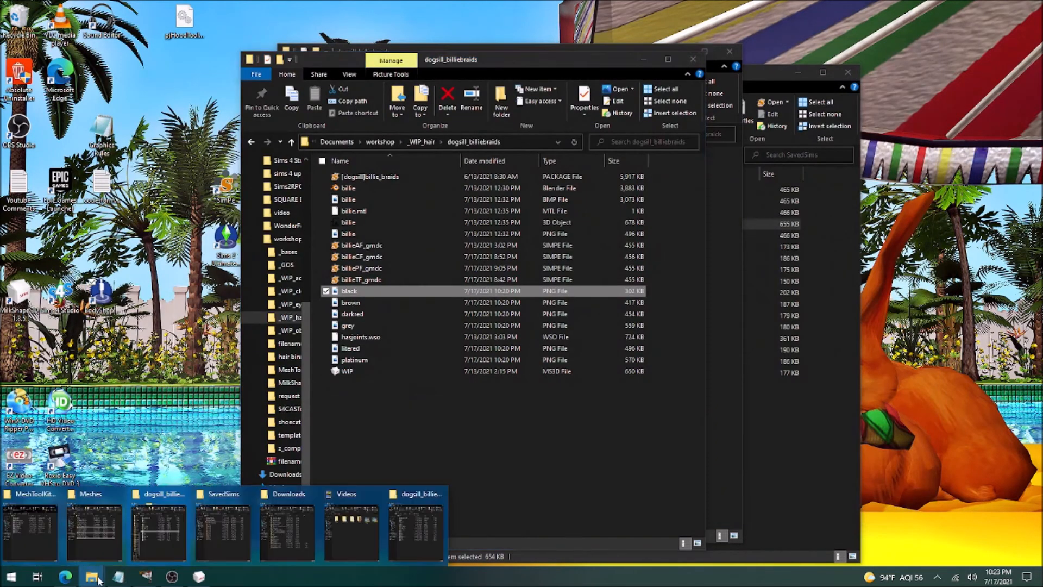
click(230, 537)
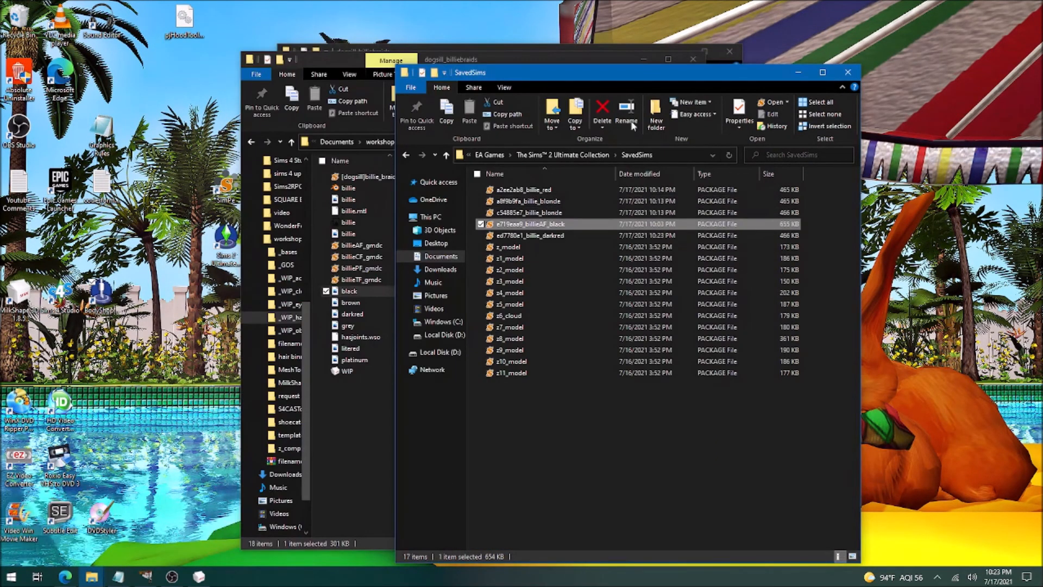
click(643, 58)
click(681, 51)
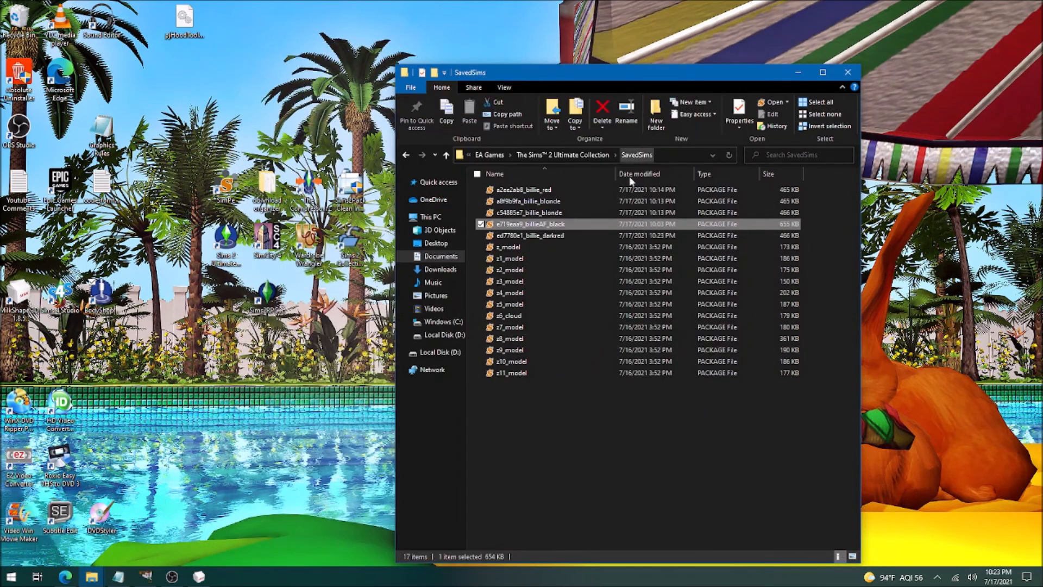
double_click(576, 224)
- Open the first Texture Image resource of the package and start Build DXT for it
click(86, 136)
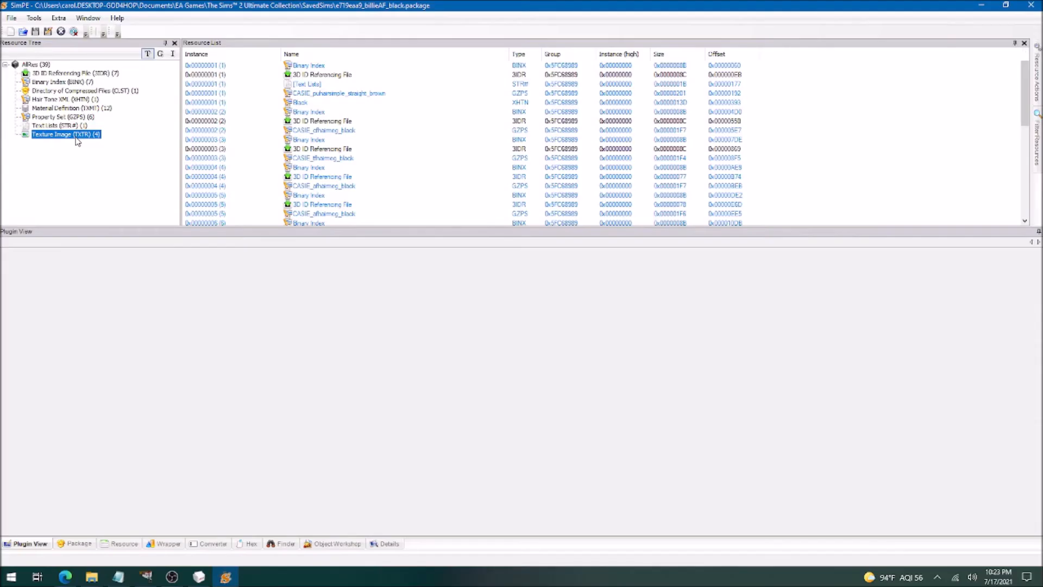
click(336, 66)
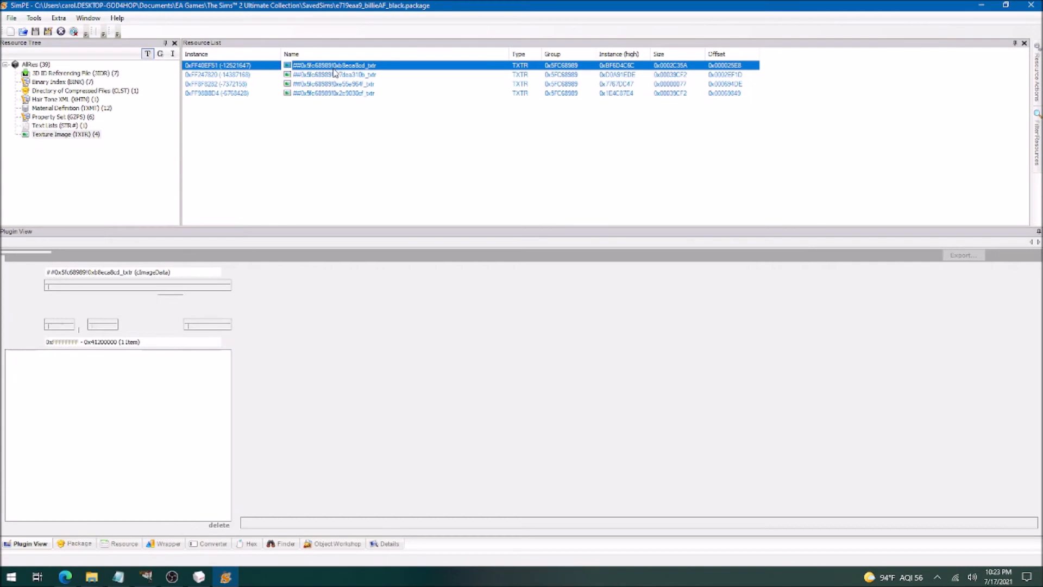
right_click(362, 363)
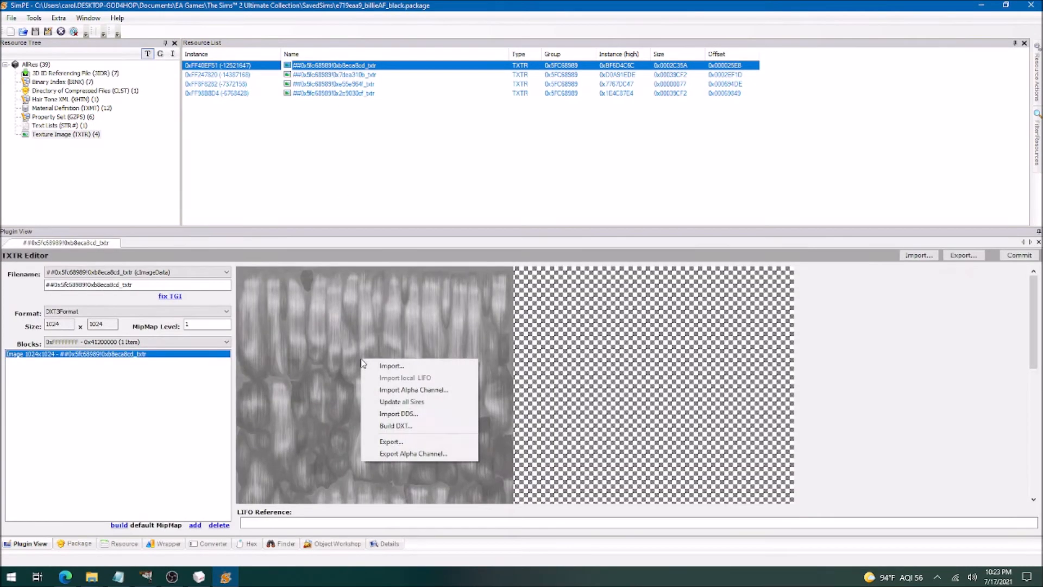
click(414, 426)
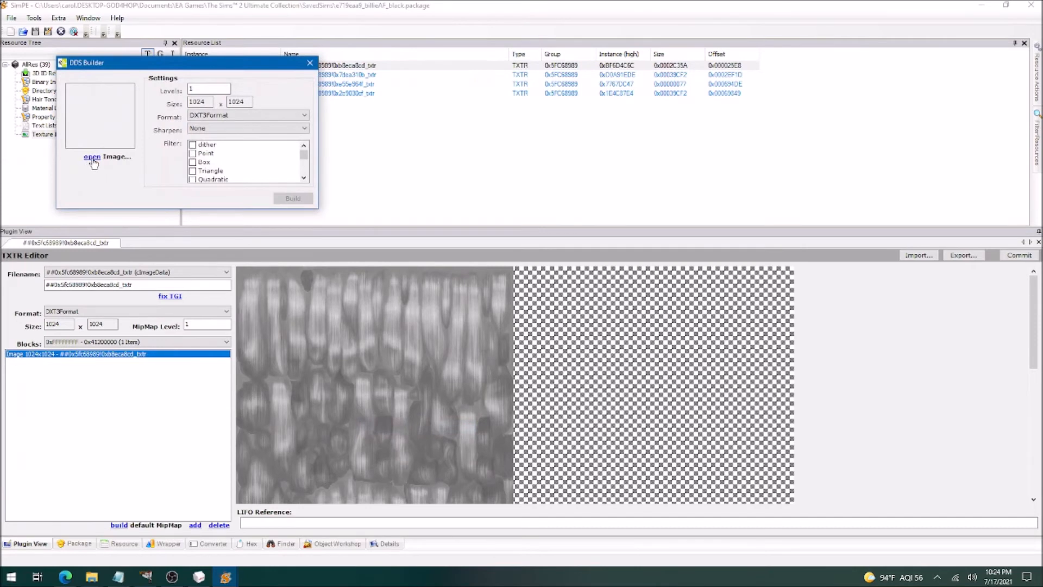
- Build the first texture from the grey image in the dogsill_billiebraids folder and commit the change
click(92, 158)
click(109, 216)
scroll(188, 299, down, 5)
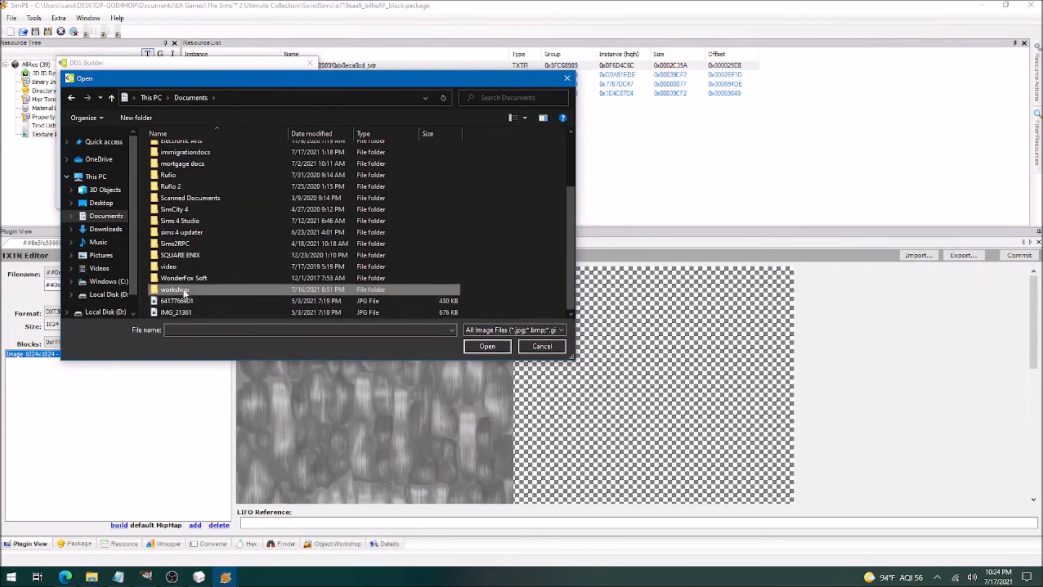
double_click(176, 289)
double_click(190, 209)
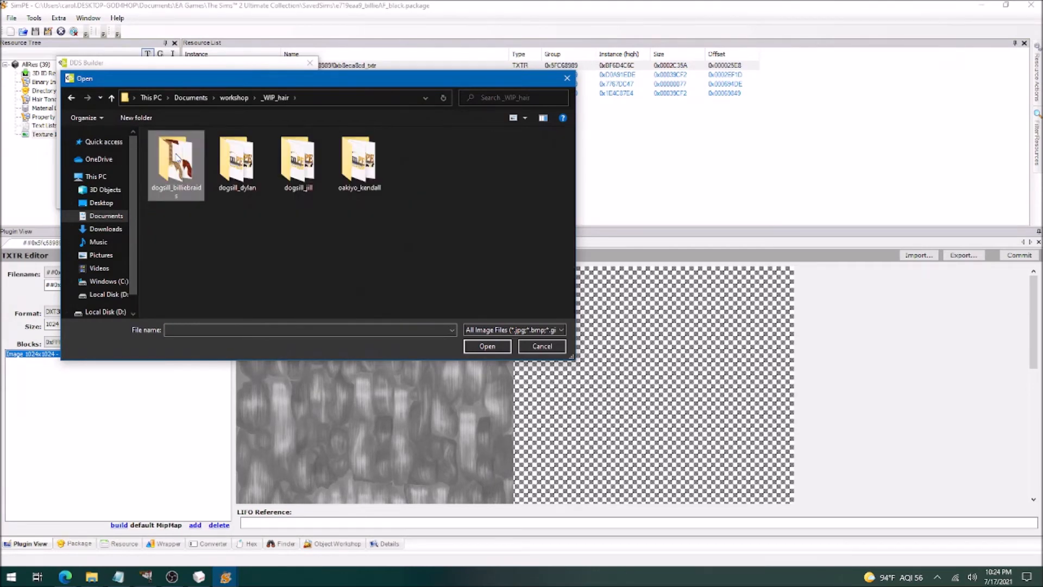
double_click(176, 157)
click(461, 163)
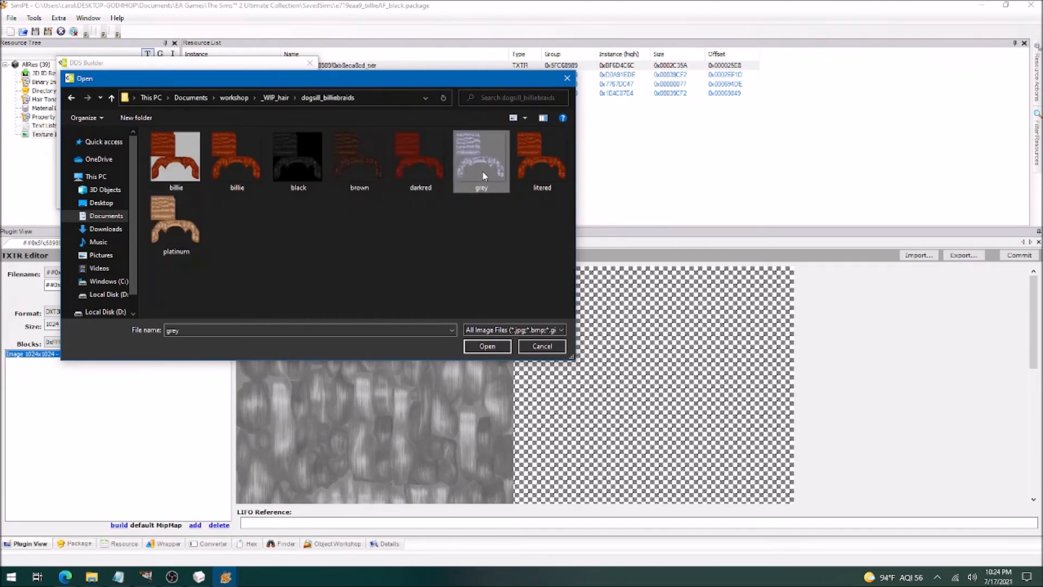
click(501, 348)
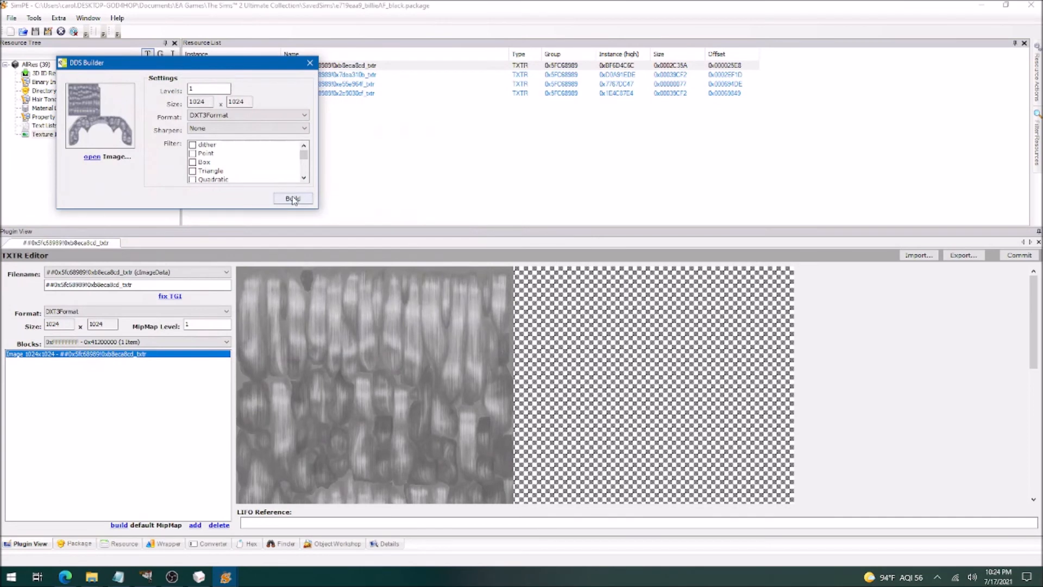
click(293, 199)
click(542, 319)
- Rebuild the second texture image as DXT from the black image and commit the change
right_click(402, 416)
click(437, 483)
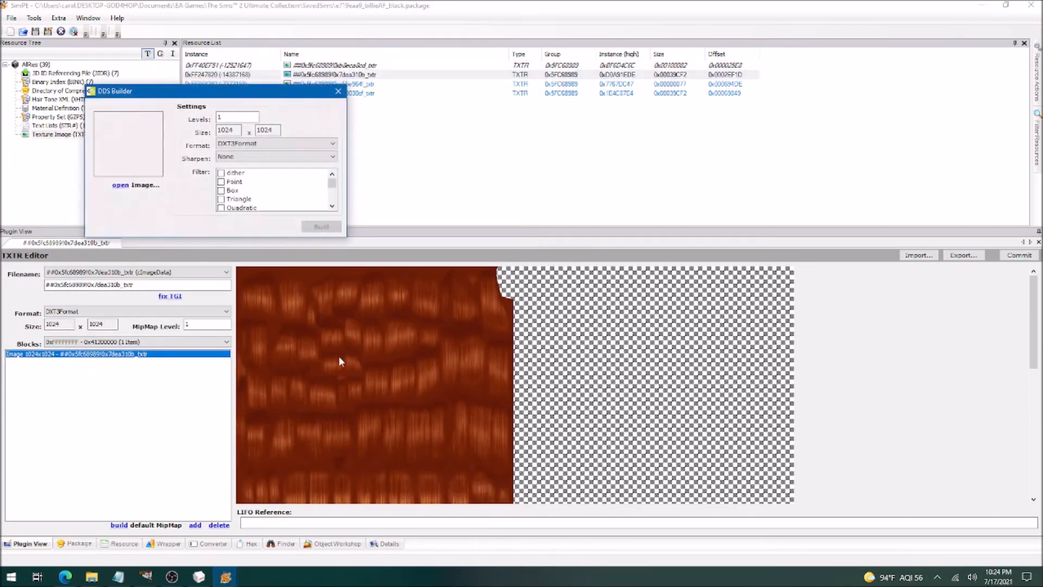
click(333, 205)
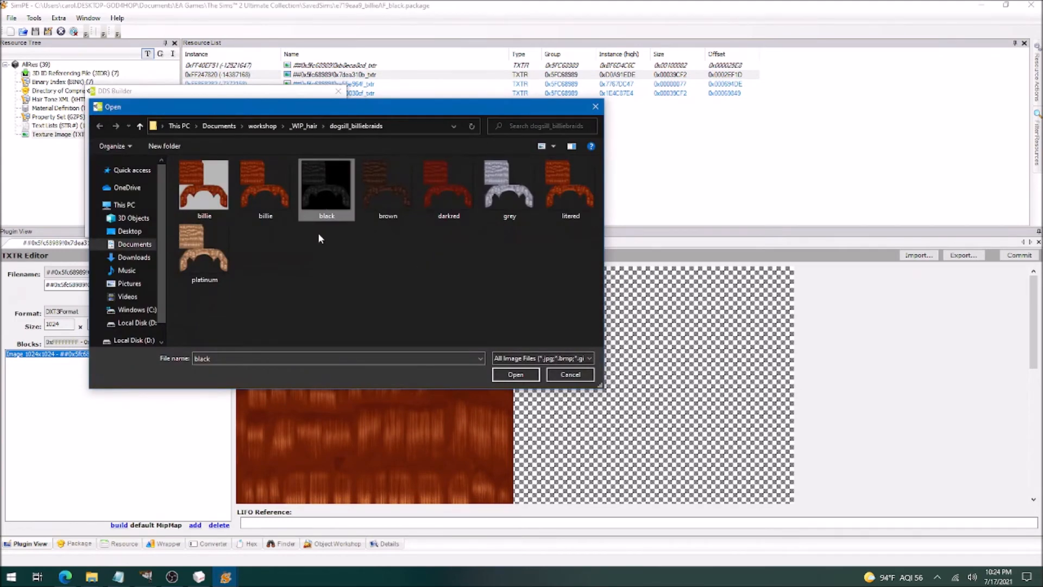
click(536, 376)
click(1019, 254)
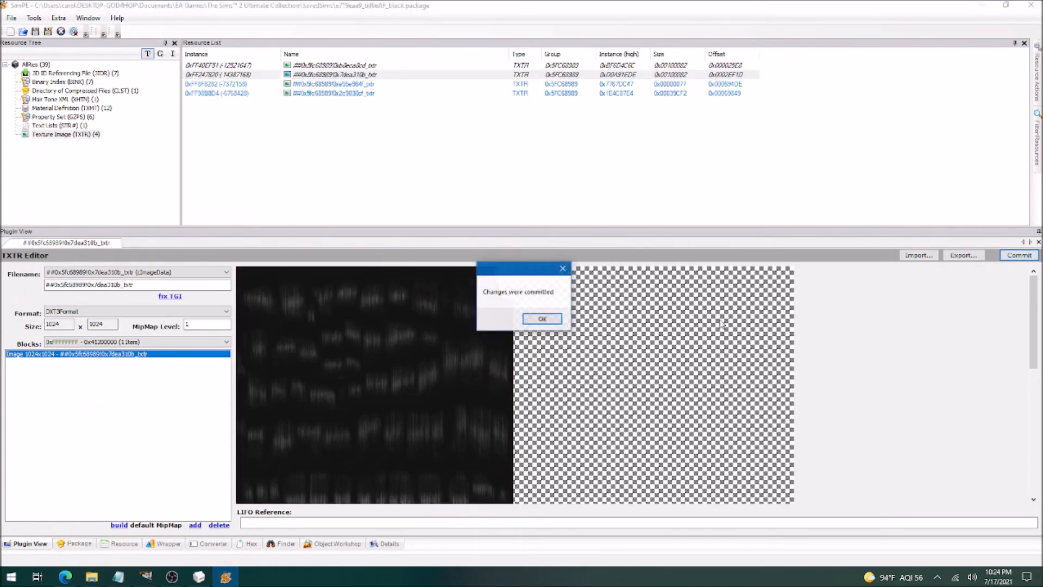
click(559, 319)
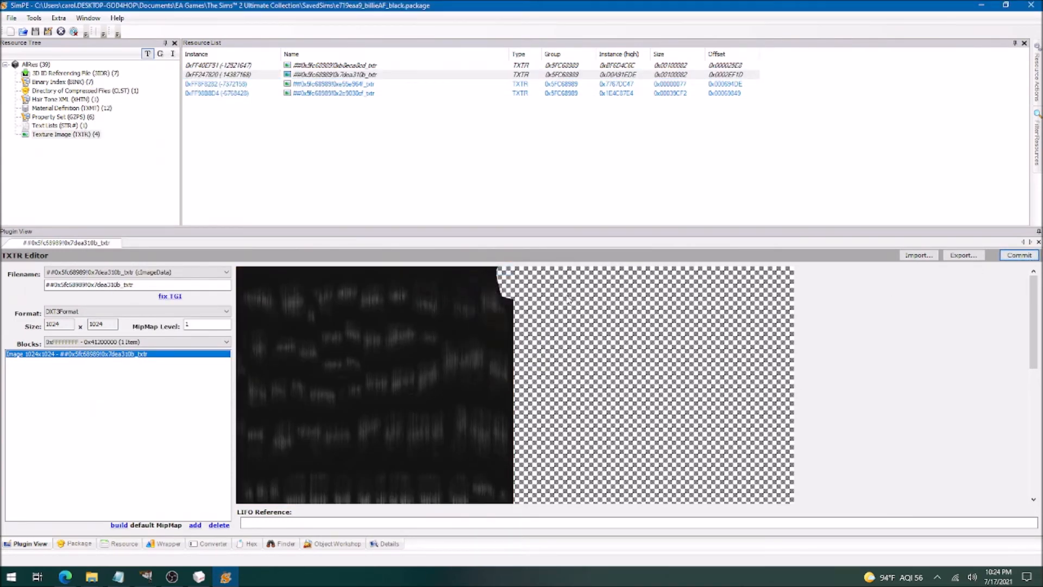
- Rebuild the last red texture image as DXT from the black image, commit it and save the package
click(364, 96)
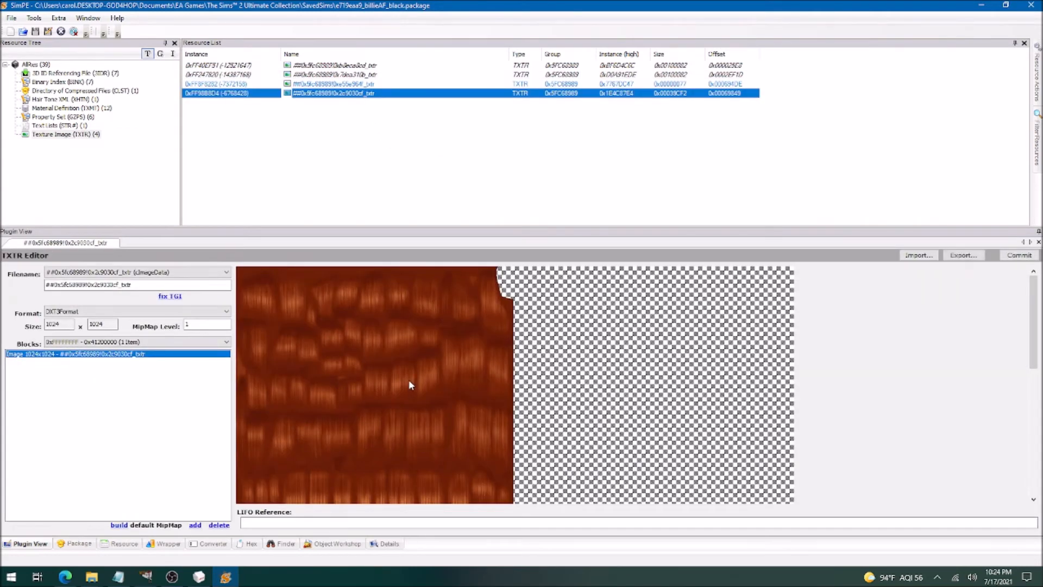
right_click(399, 337)
click(446, 404)
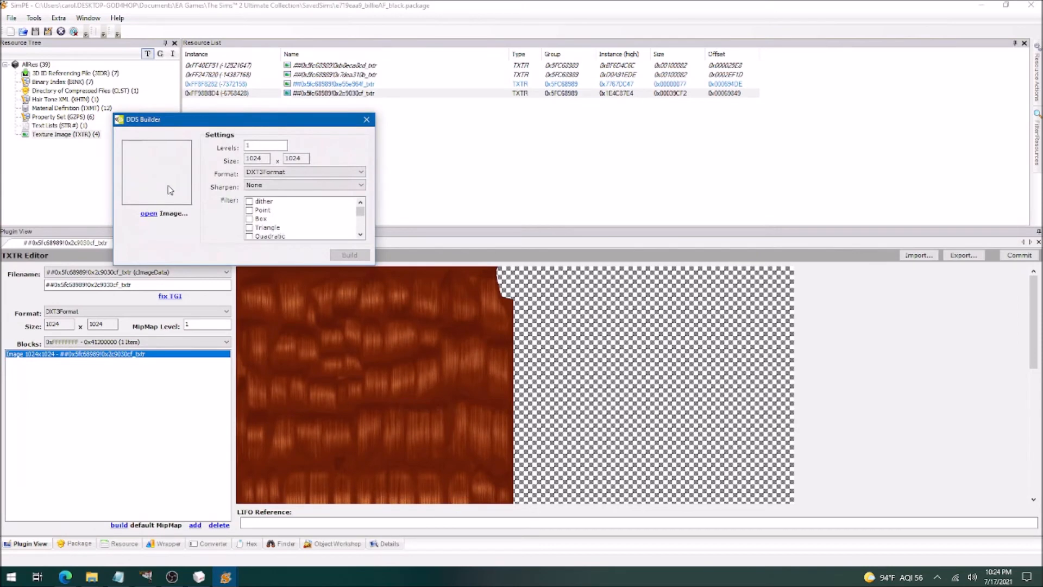
click(149, 213)
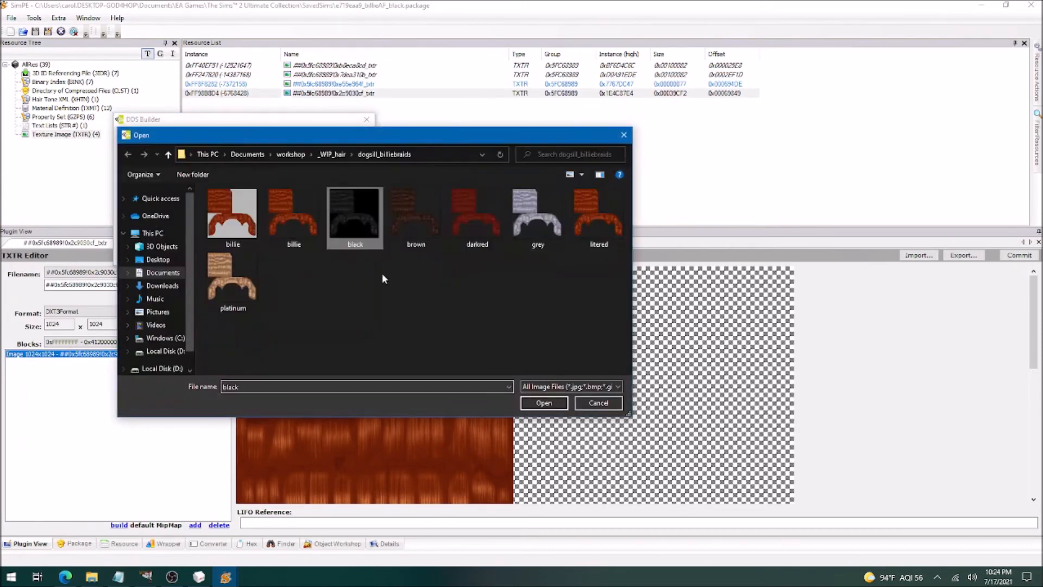
click(544, 401)
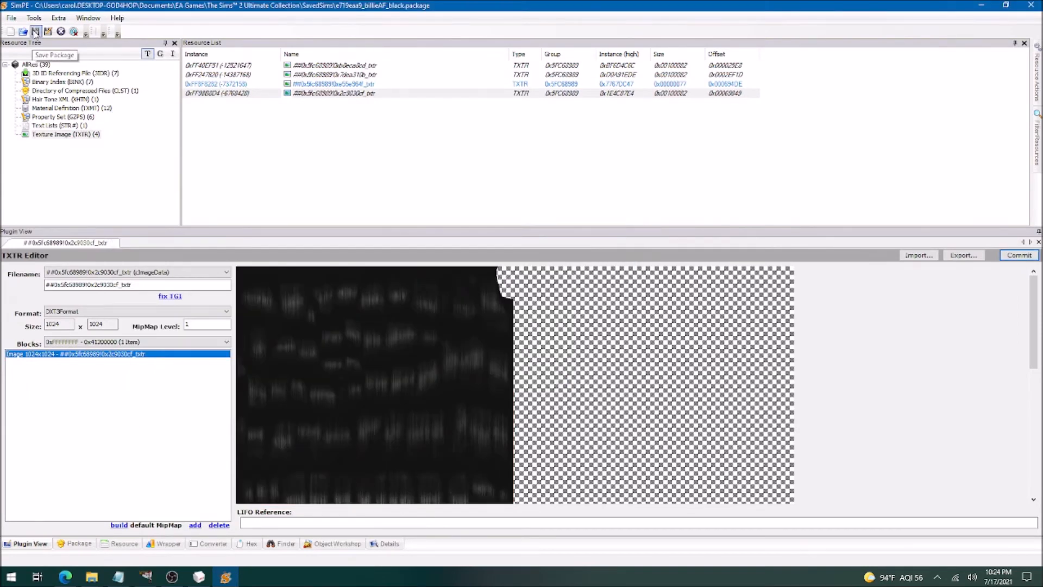
click(35, 31)
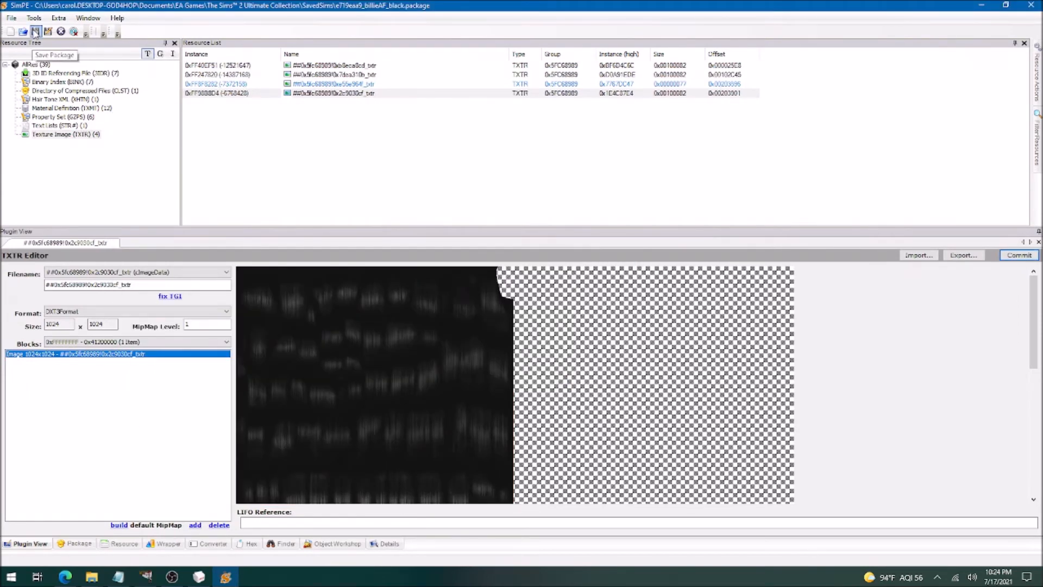
- Open the Text Lists resource, then complete the hair name in the Notepad notes as platasp_4t2dogsillbilliebraids_black and copy it
click(52, 127)
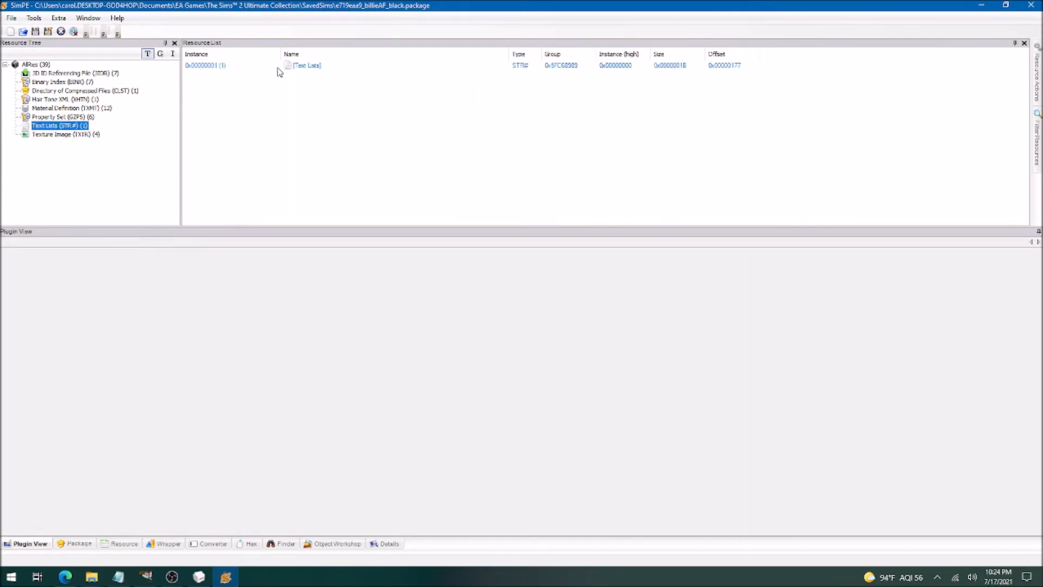
click(302, 66)
click(118, 577)
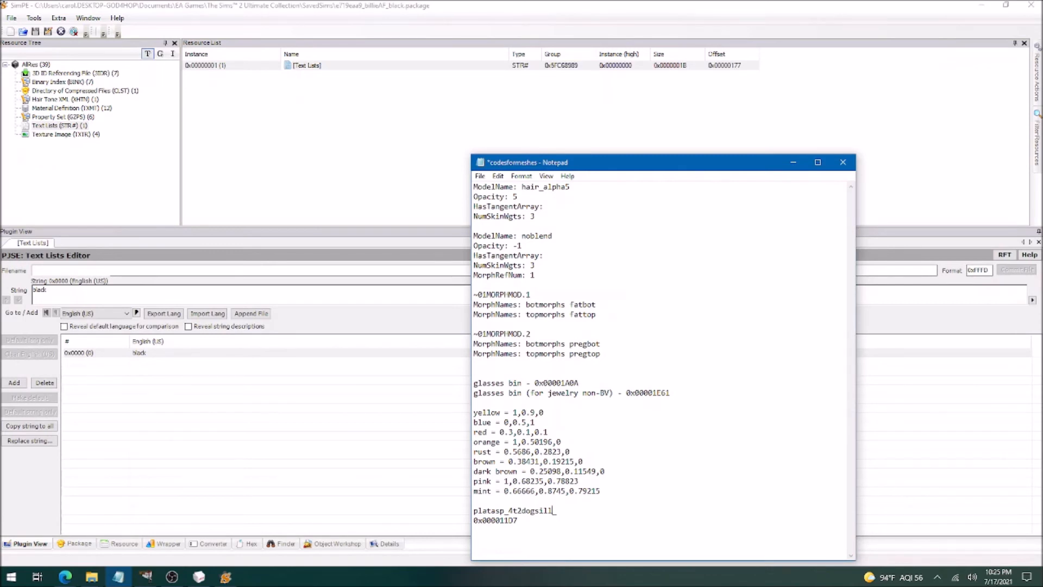
text(billiebraids_)
drag(631, 511, 474, 505)
key(ctrl+c)
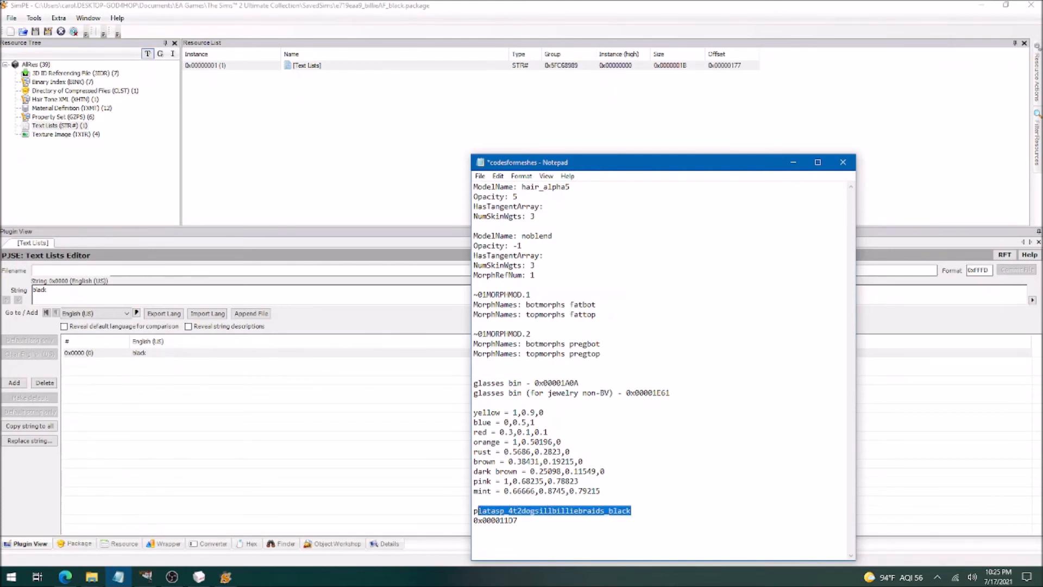
- Replace the text list string with platasp_4t2dogsillbilliebraids_black in SimPE, commit the file and save the package
double_click(100, 291)
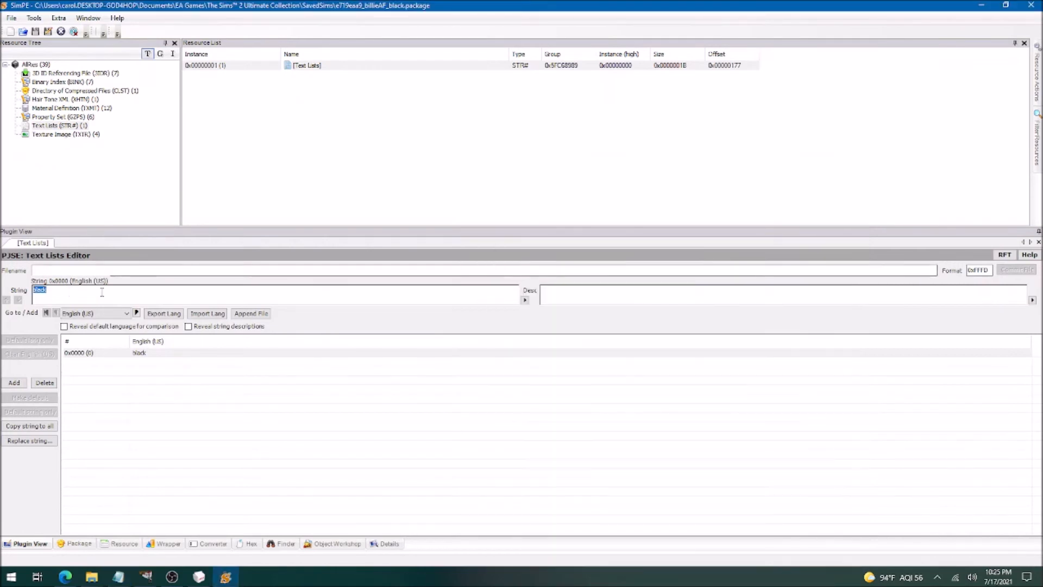
key(ctrl+v)
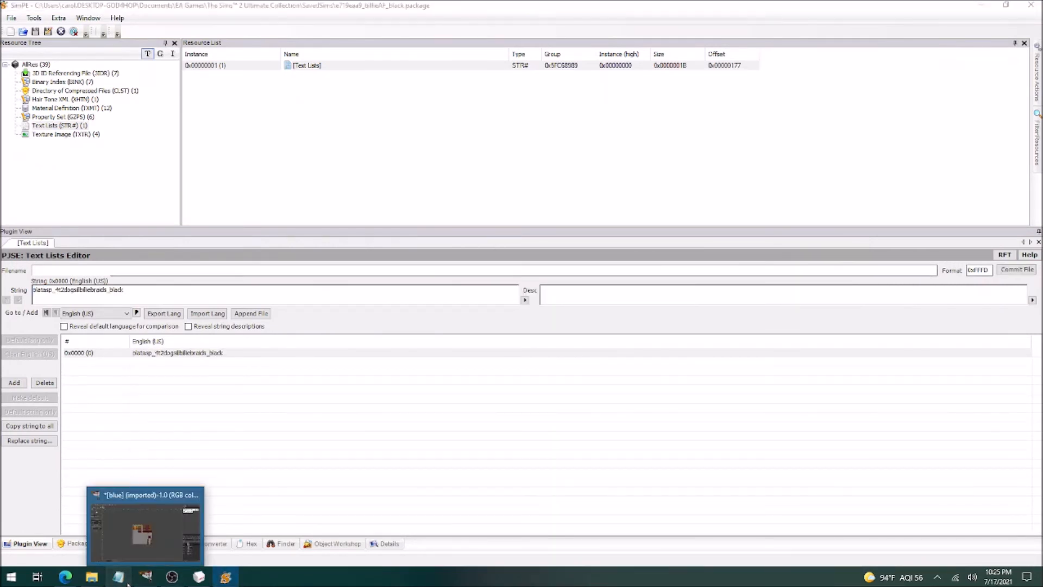
click(1016, 270)
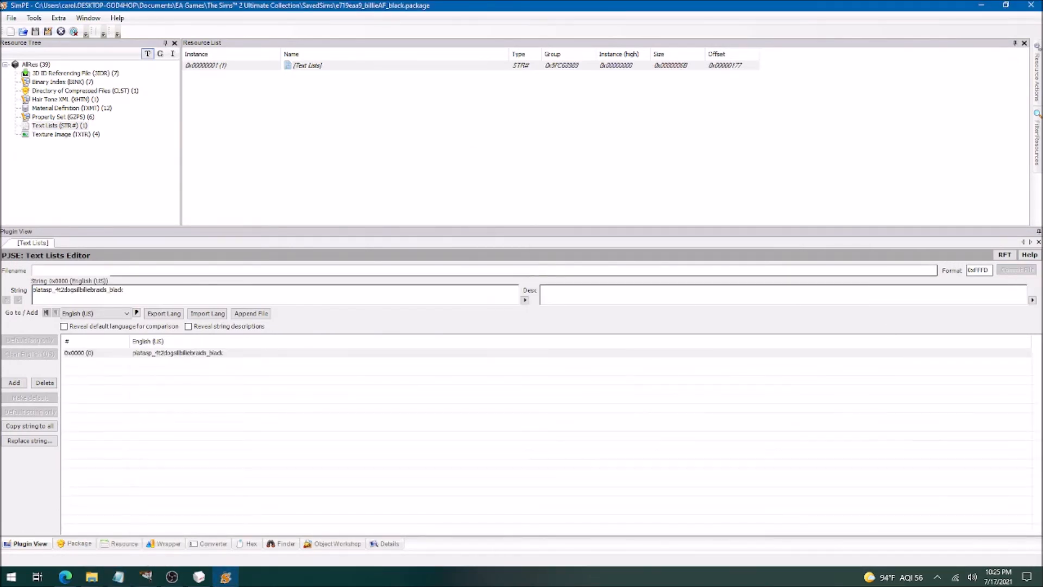
click(35, 31)
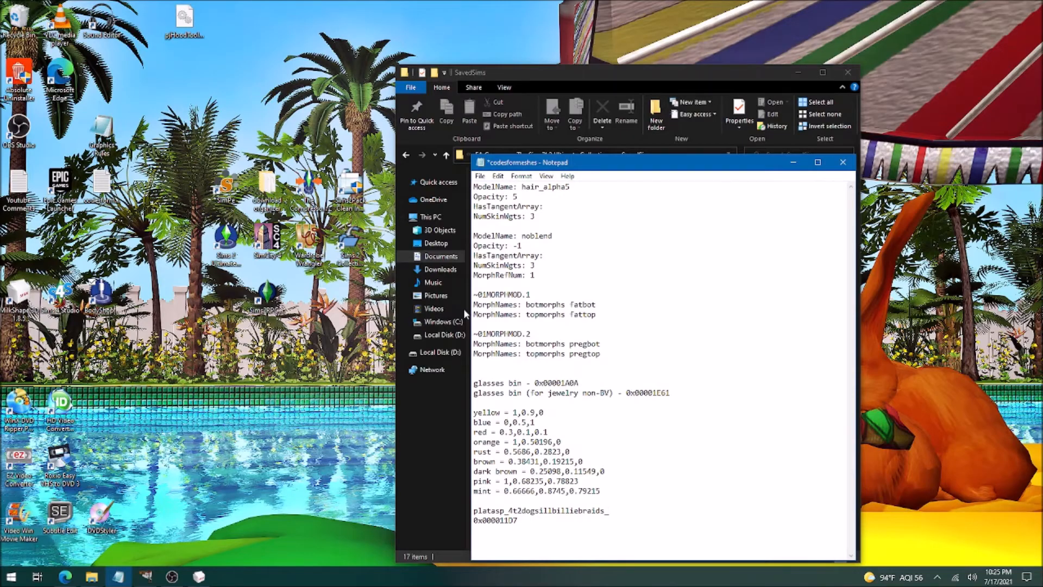
- Open the ed7780e1_billie_darkred package from the SavedSims folder in SimPE and display its 1024x1024 red braids texture
click(464, 309)
double_click(543, 235)
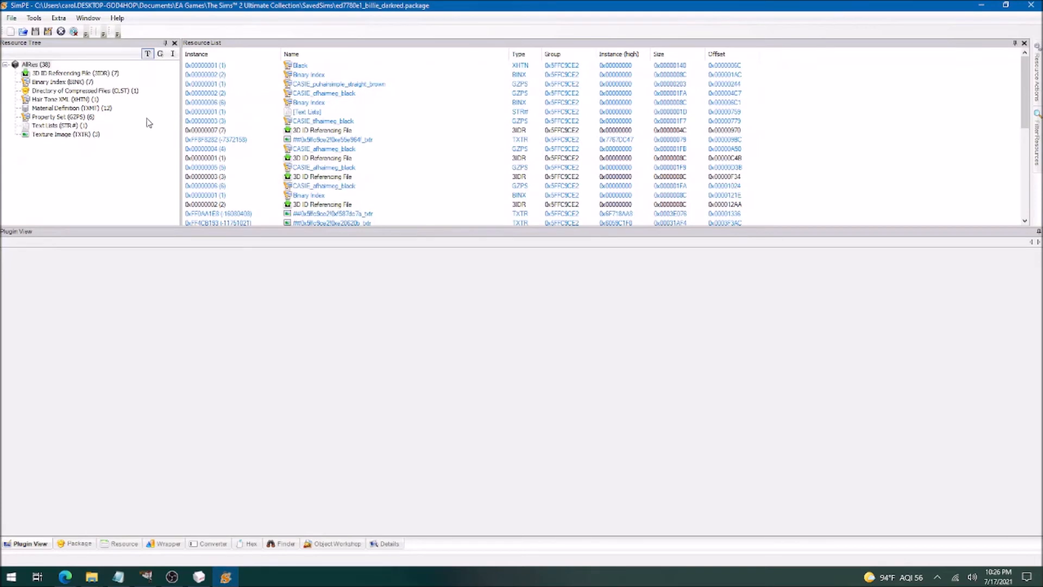
click(57, 134)
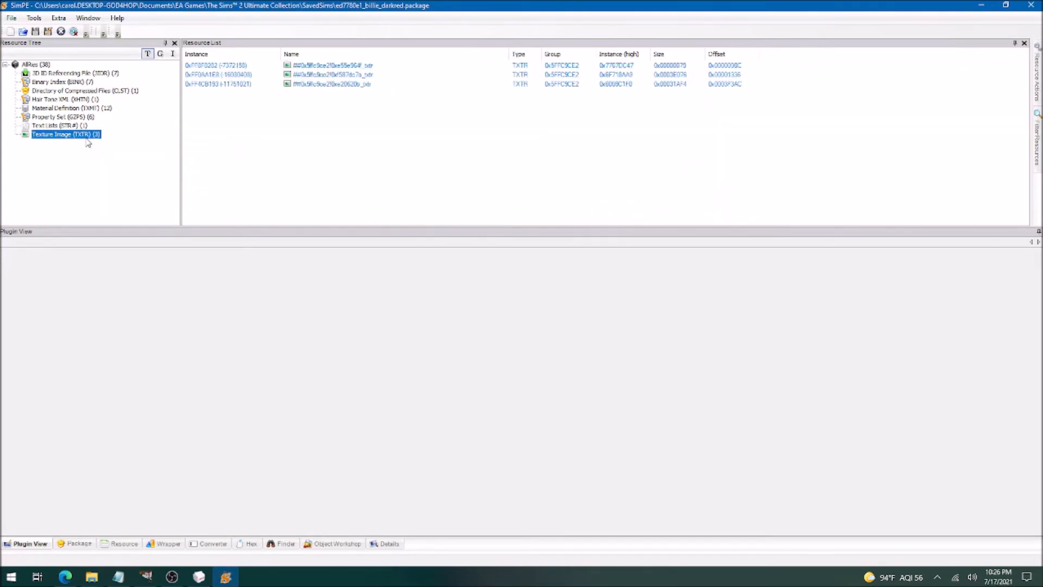
click(327, 66)
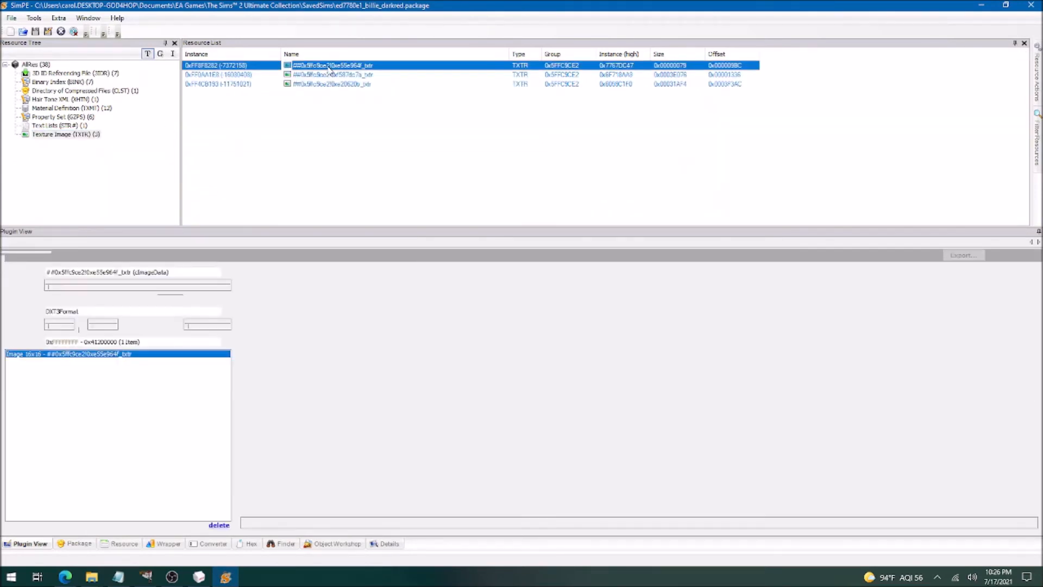
click(329, 74)
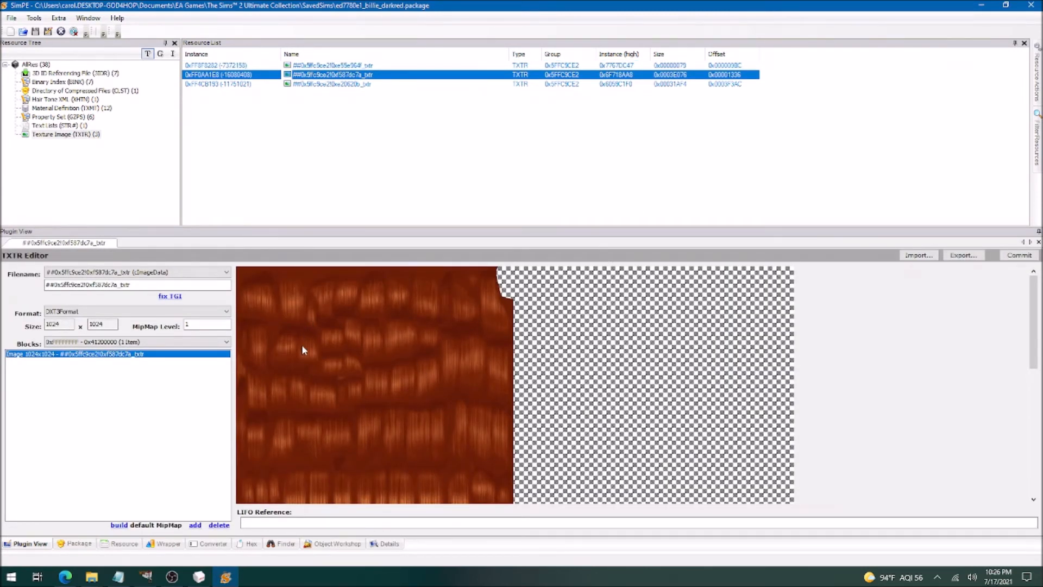
- Rebuild the red braids texture as DXT from the darkred image, commit it and check the grey texture
right_click(340, 331)
click(383, 397)
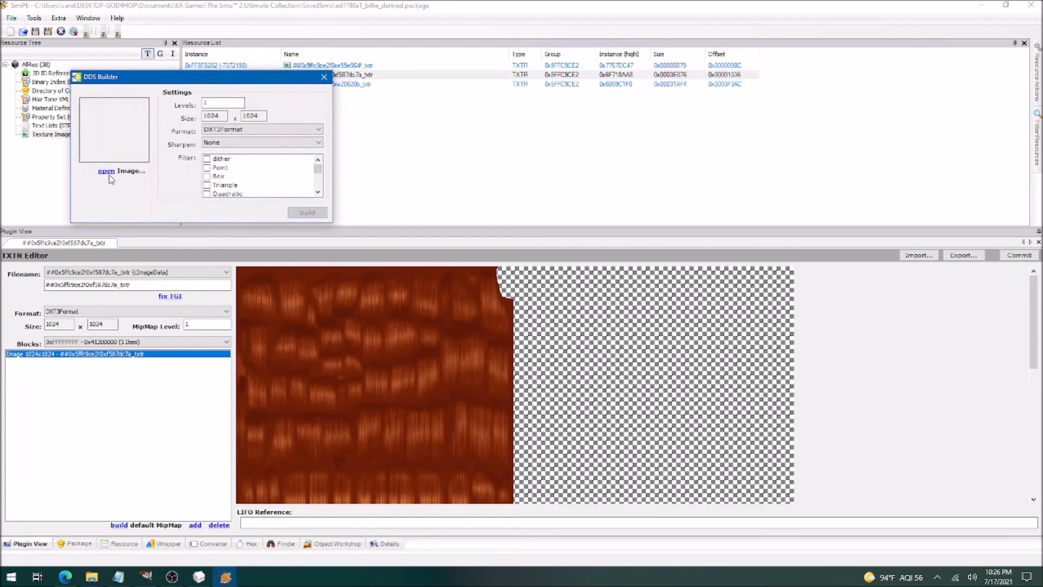
click(107, 170)
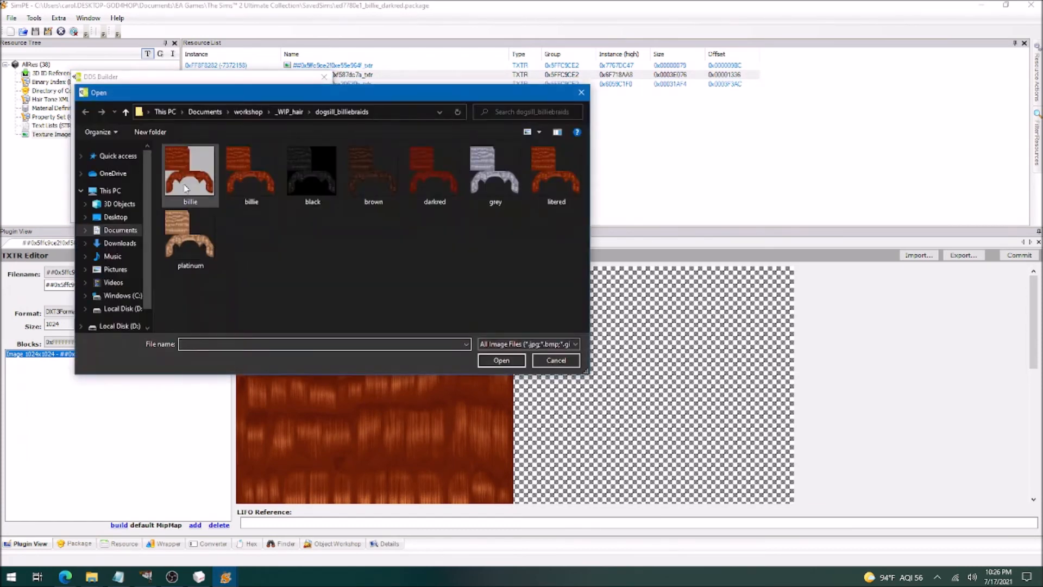
double_click(434, 177)
click(302, 213)
click(1021, 256)
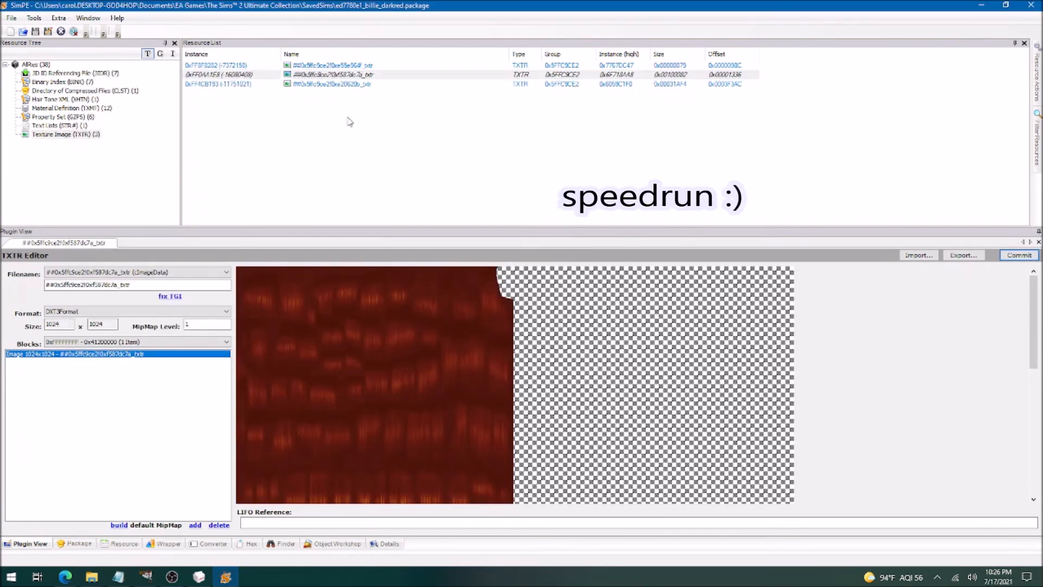
click(329, 86)
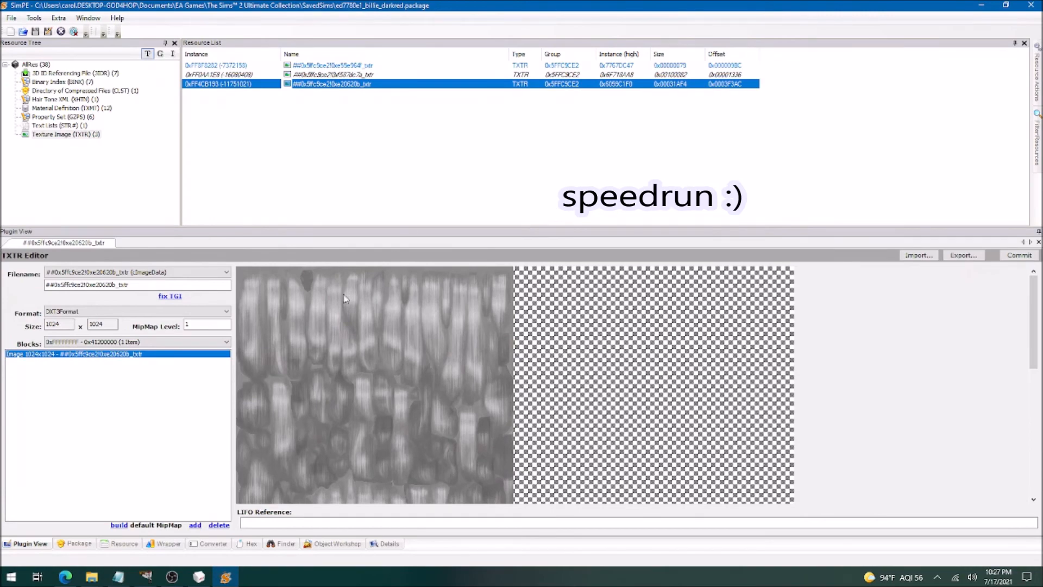
- Replace the darkred package's text list string with the hair name copied from the Notepad notes, commit it and save the package
click(60, 125)
click(307, 66)
click(118, 577)
drag(613, 509, 473, 510)
key(ctrl+c)
double_click(112, 292)
key(ctrl+v)
click(1017, 270)
key(ctrl+s)
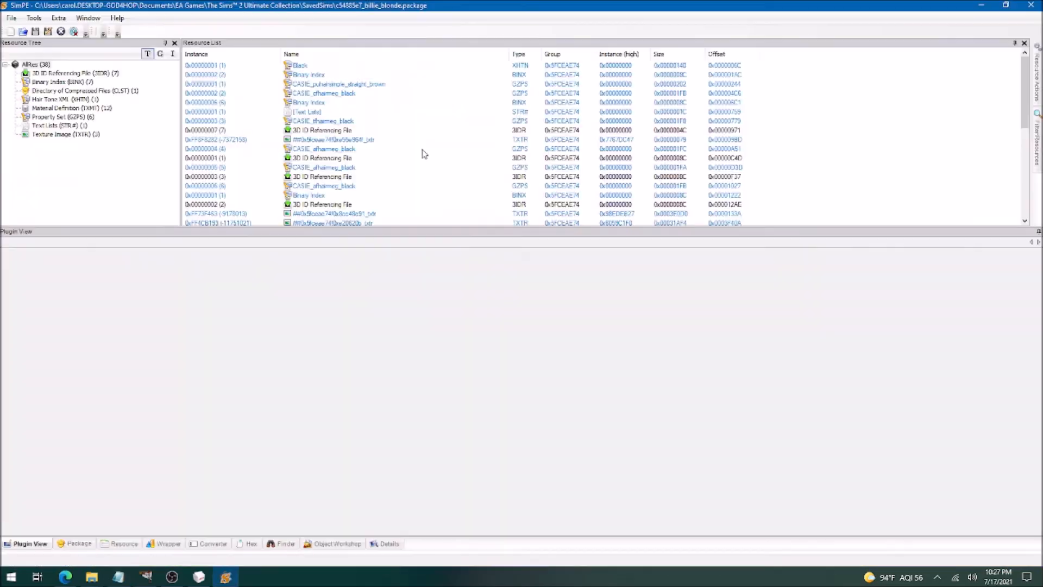
- Display the red braids texture of the c54885e7_billie_blonde package and start Build DXT for it
click(65, 135)
click(327, 66)
click(333, 75)
right_click(297, 345)
click(326, 426)
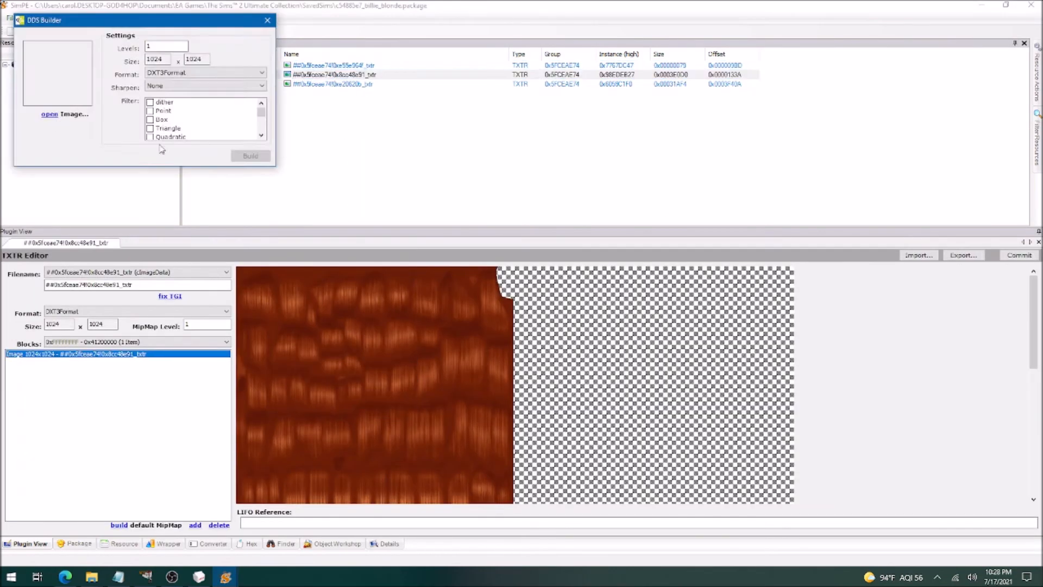
- Build the blonde package's braids texture from the platinum image, commit and save it, and open the Text Lists resources
click(64, 113)
click(134, 182)
click(444, 303)
click(253, 154)
click(1020, 255)
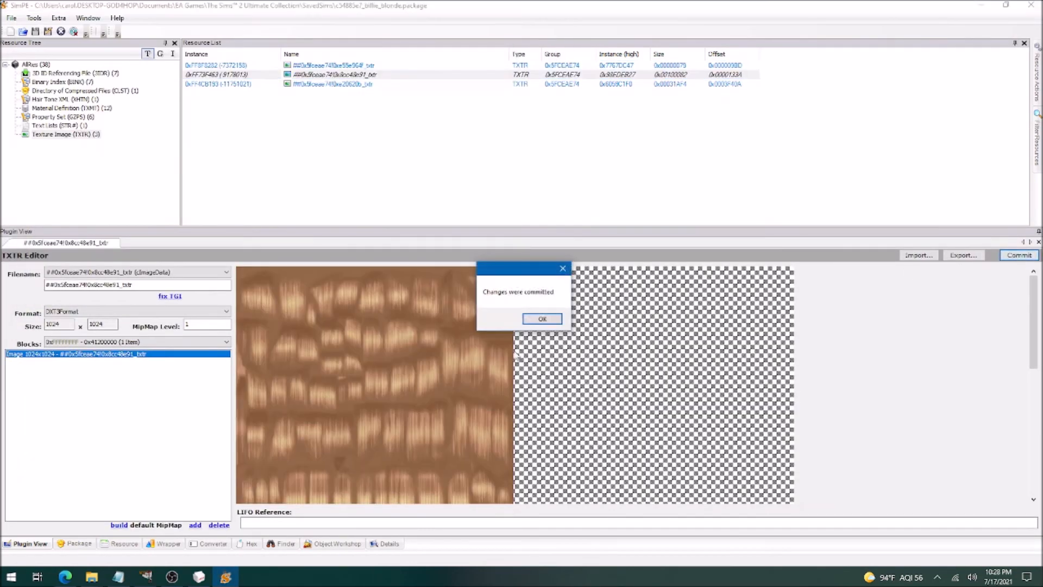
click(542, 319)
key(ctrl+s)
click(77, 125)
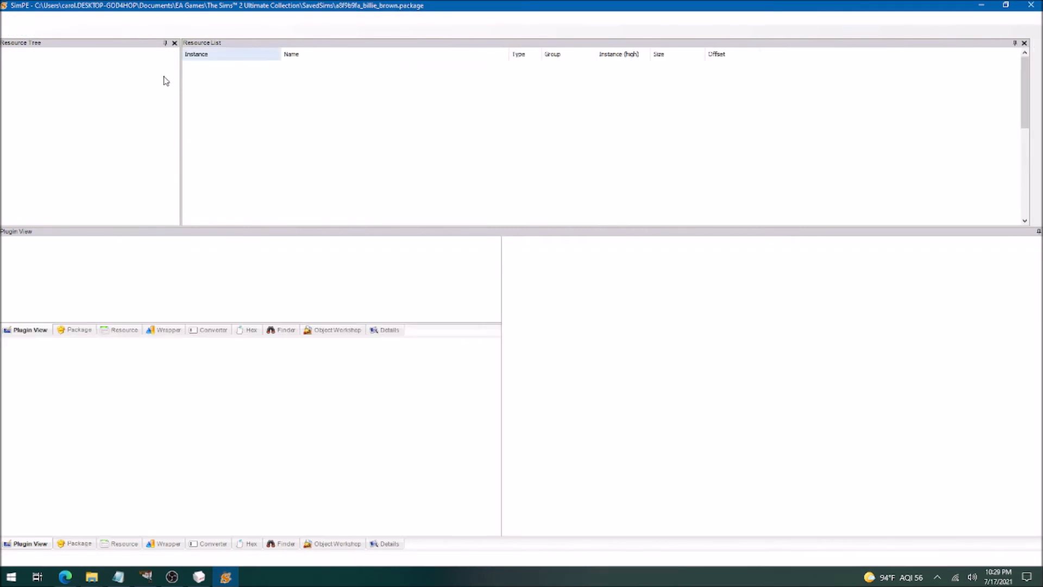
- Rebuild the braids texture of the a8f9b9fa_billie_brown package as DXT from the brown image and commit the change
click(326, 66)
click(307, 75)
right_click(324, 379)
click(362, 447)
click(146, 198)
click(401, 207)
click(528, 389)
click(337, 240)
click(1019, 256)
click(542, 318)
- Replace the brown package's text list string with the copied hair name, commit it and save the package
click(60, 125)
click(308, 66)
click(172, 290)
key(ctrl+v)
click(1016, 270)
click(35, 31)
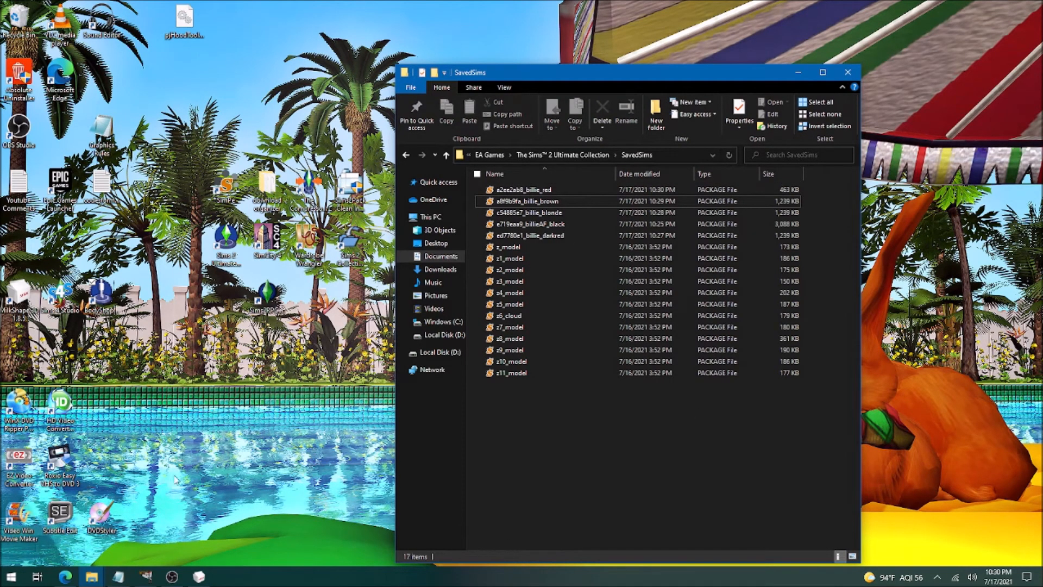
- Open the hair binner folder inside the workshop folder and launch hairBinner_20110710_v1.1.02
mouse_move(92, 576)
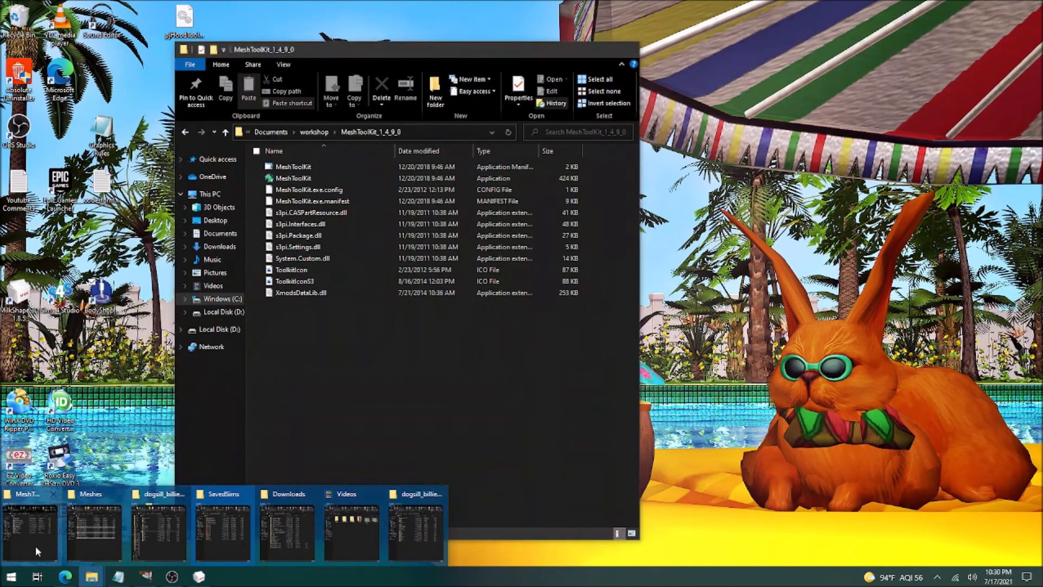
click(34, 544)
click(315, 132)
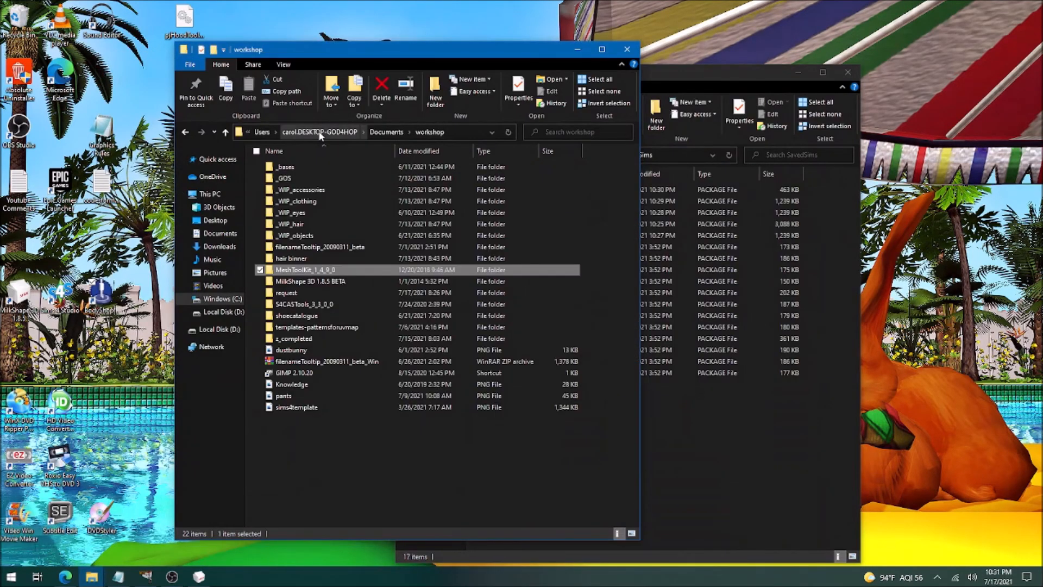
double_click(303, 258)
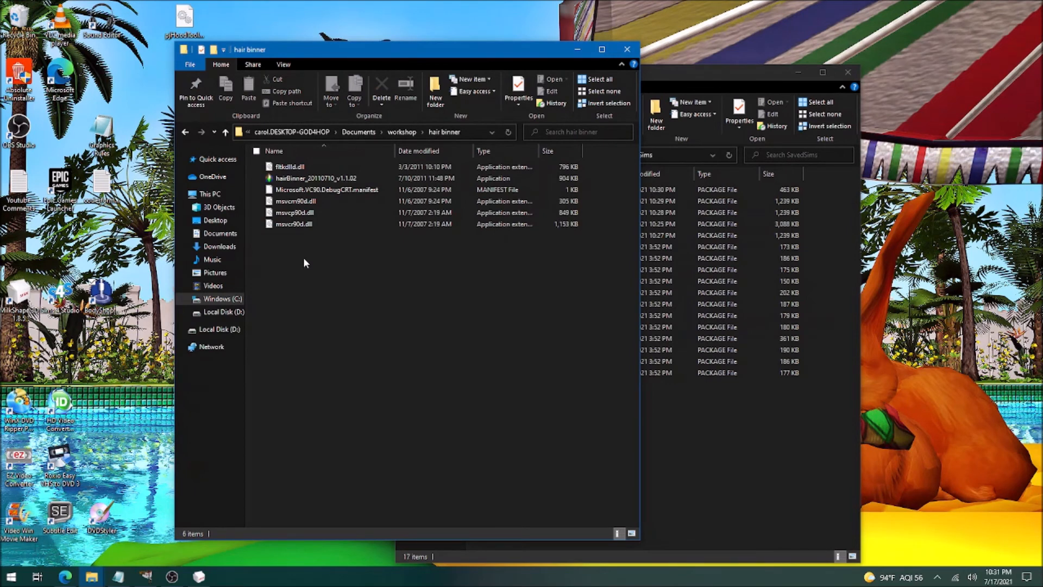
click(331, 177)
double_click(332, 178)
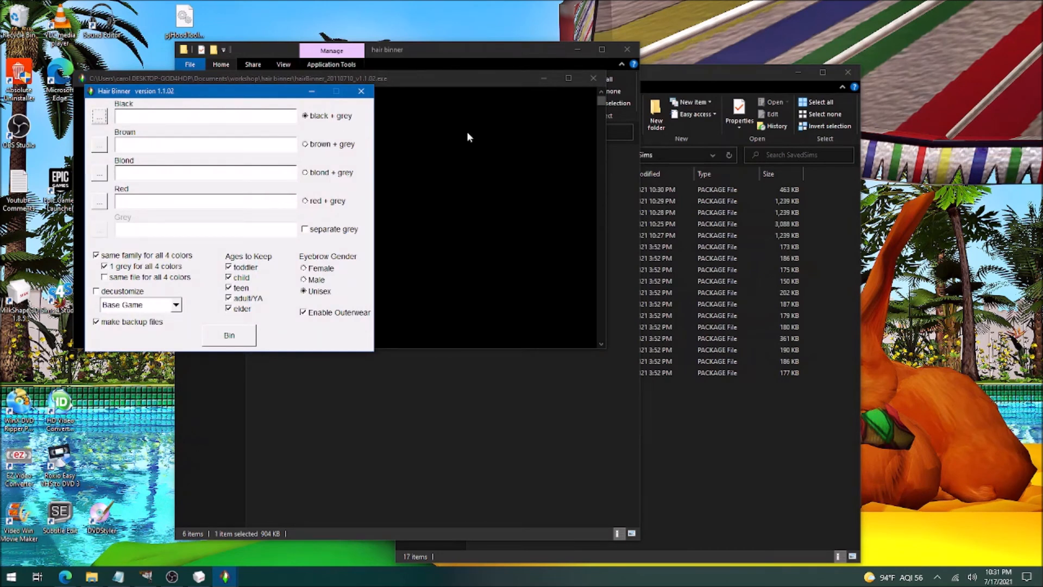
- Assign the e719eaa9_billieAF_black package from the SavedSims favorite folder as the black hair
drag(700, 75, 879, 64)
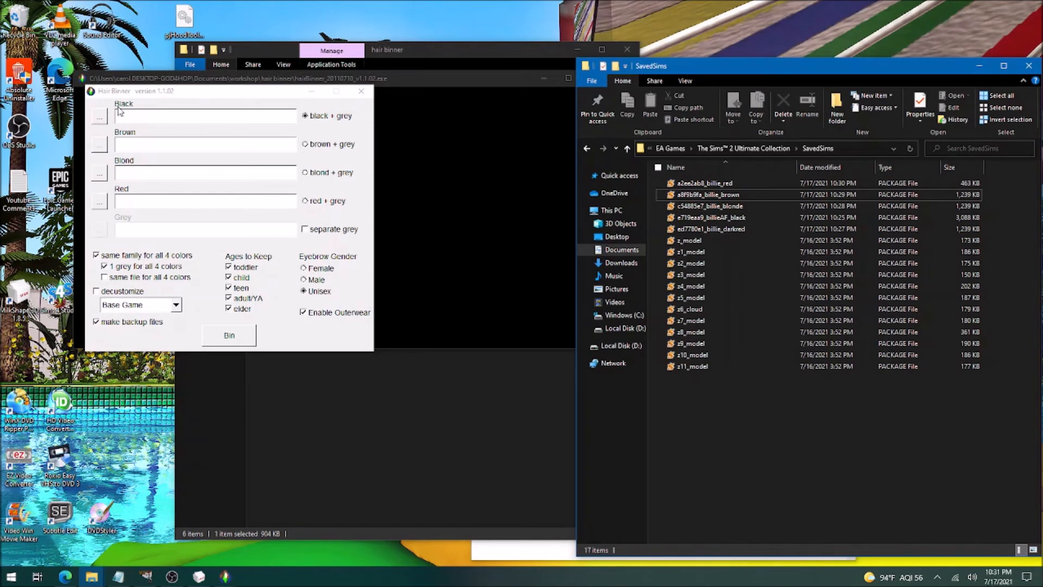
click(99, 116)
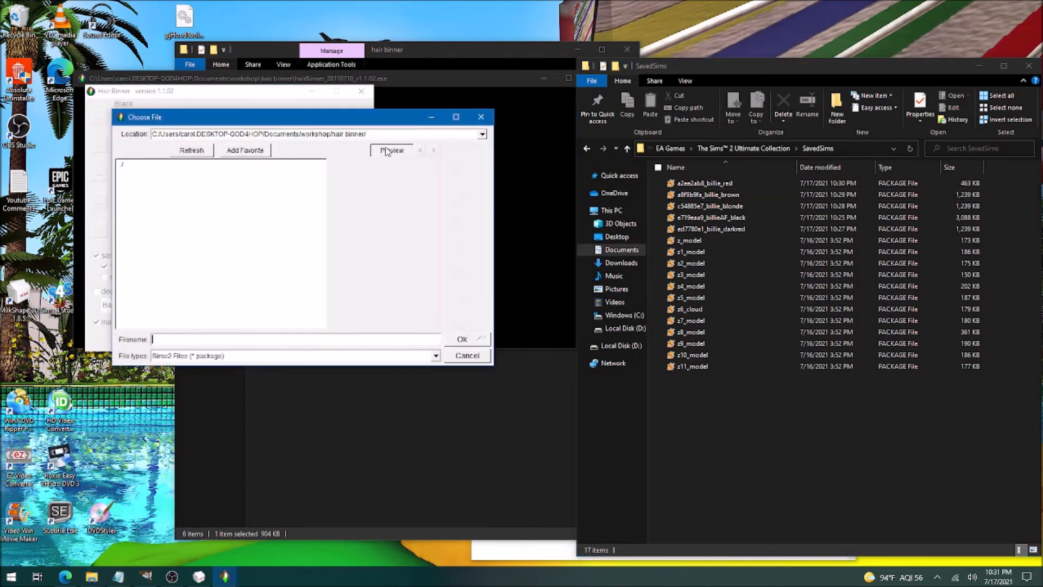
click(328, 134)
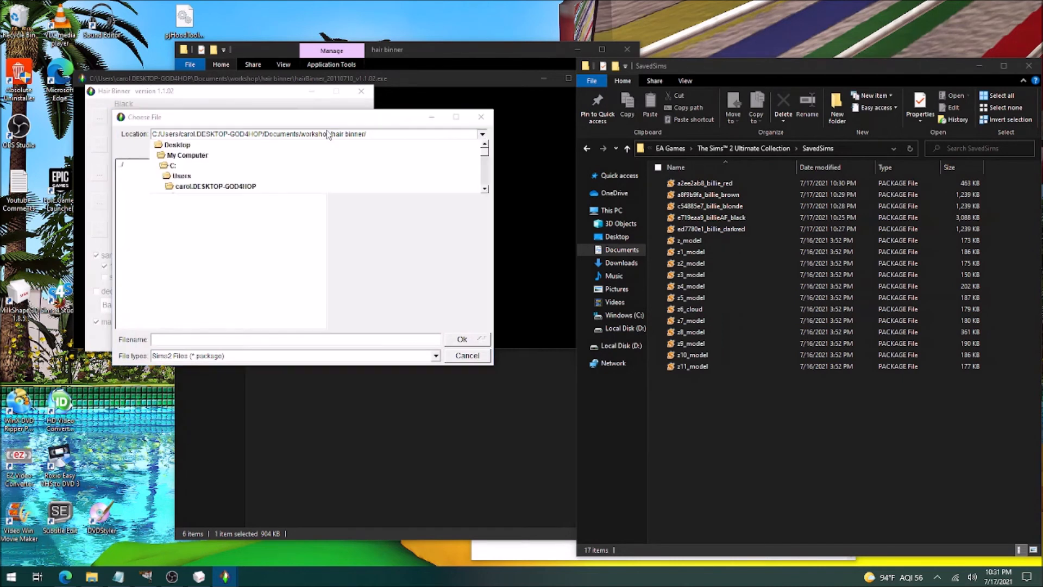
scroll(293, 155, down, 5)
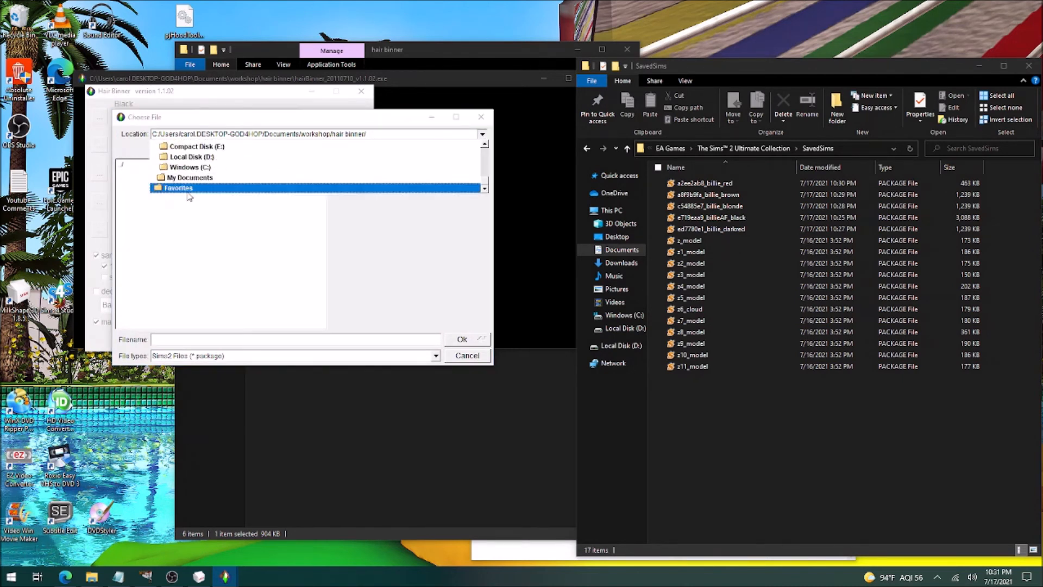
click(190, 187)
click(310, 201)
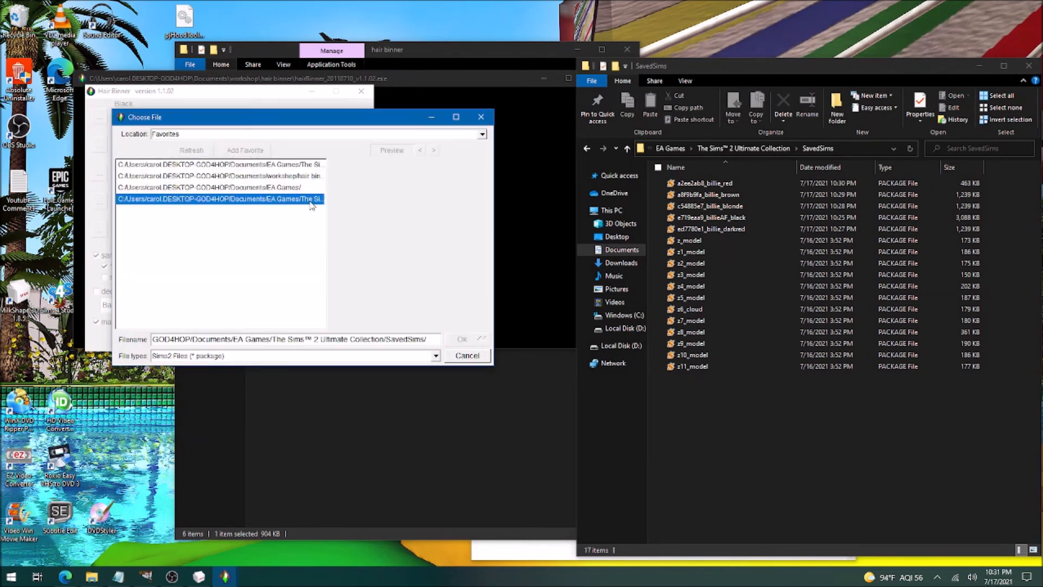
double_click(311, 203)
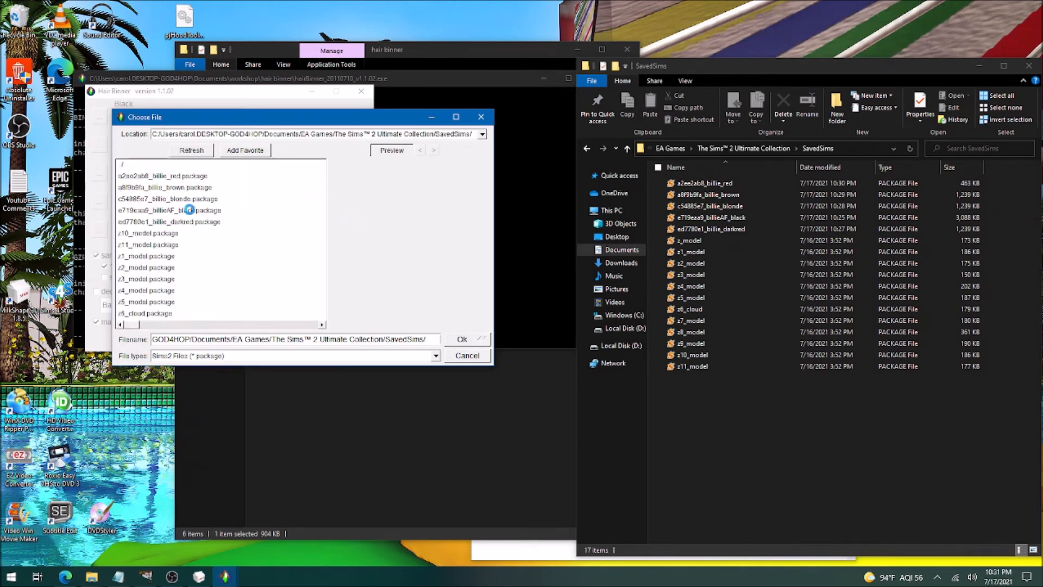
click(190, 211)
click(434, 151)
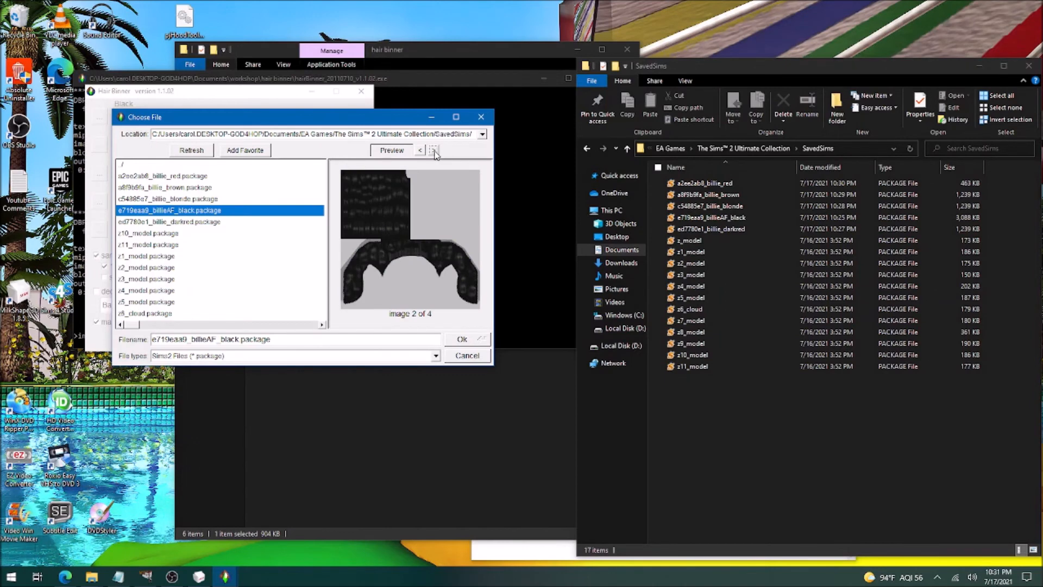
click(481, 340)
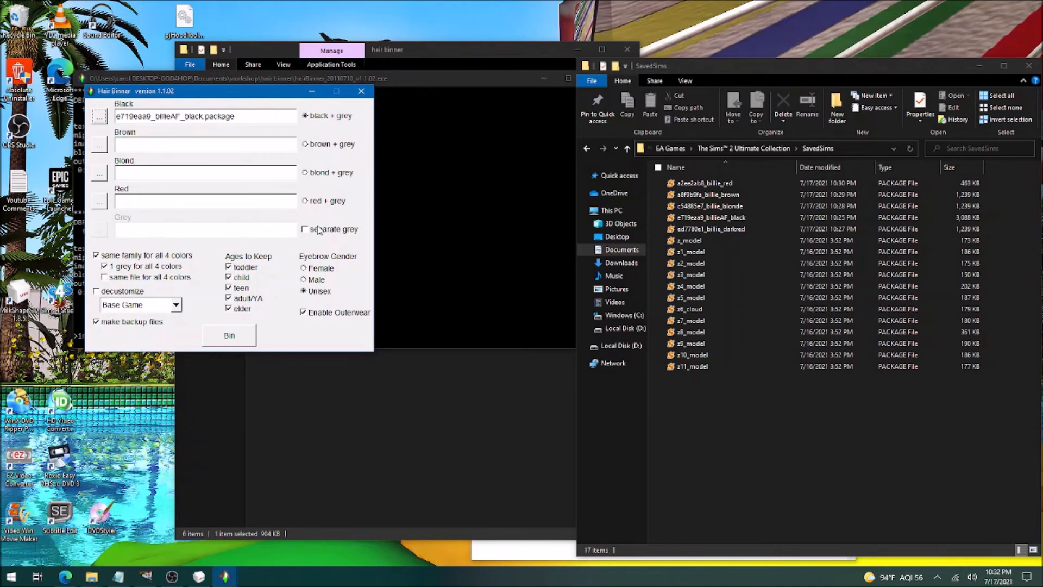
- Assign a8f9b9fa_billie_brown as the brown hair, c54885e7_billie_blonde as the blond hair and a2ee2ab8_billie_red as the red hair
click(104, 147)
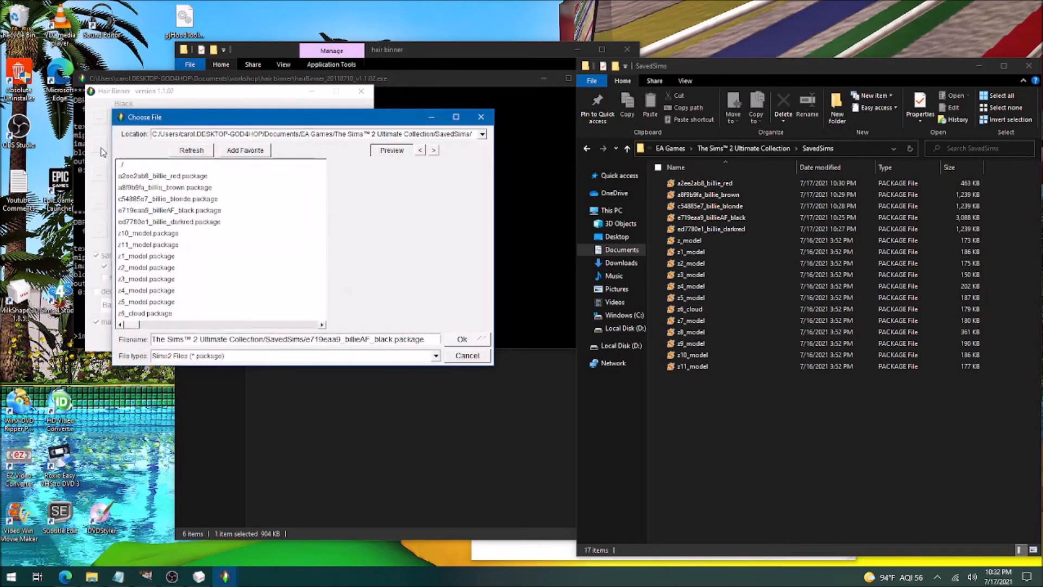
click(185, 187)
click(476, 340)
click(102, 175)
click(174, 199)
click(475, 340)
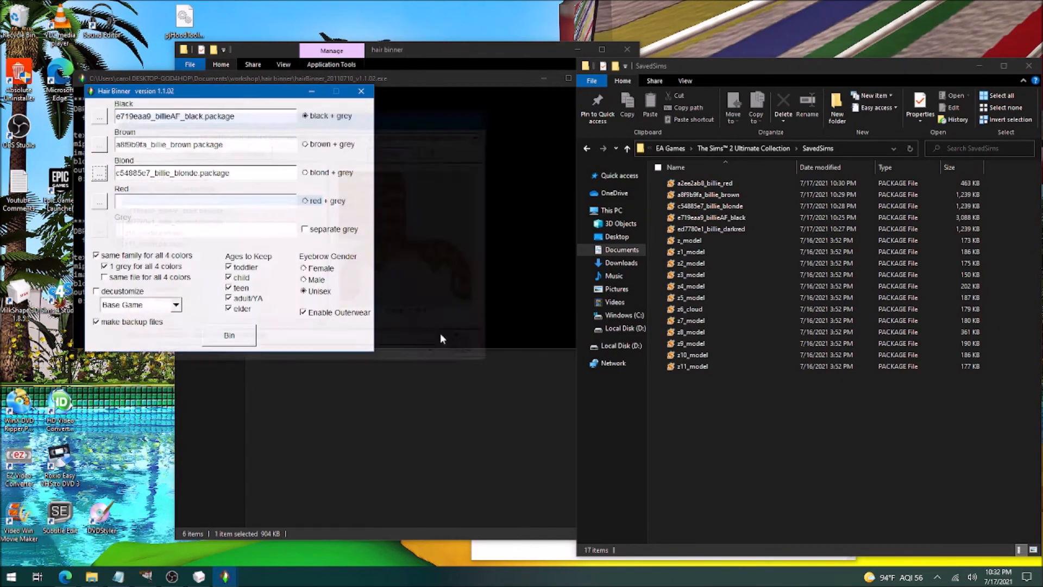
click(100, 205)
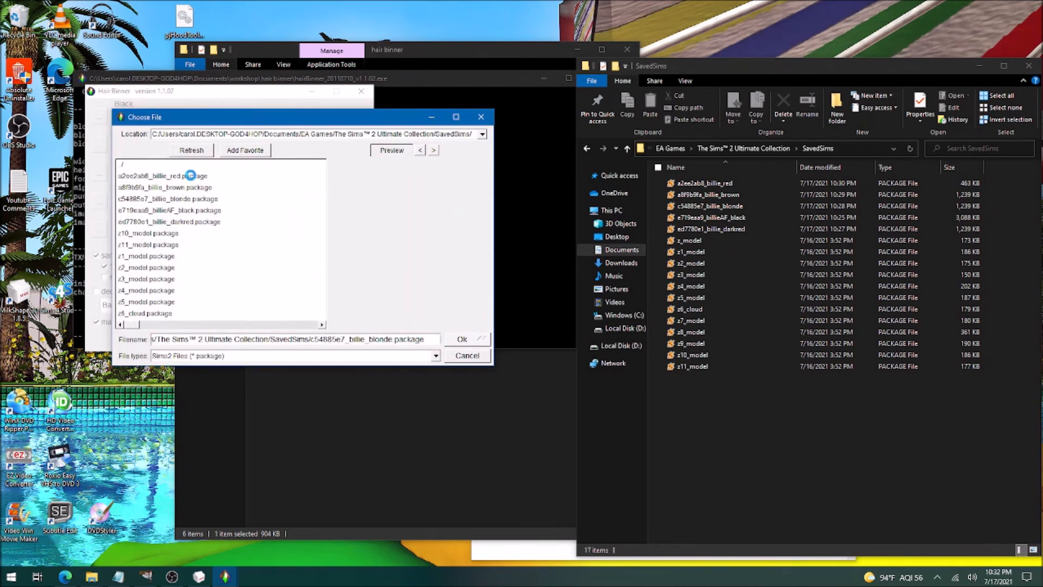
click(191, 176)
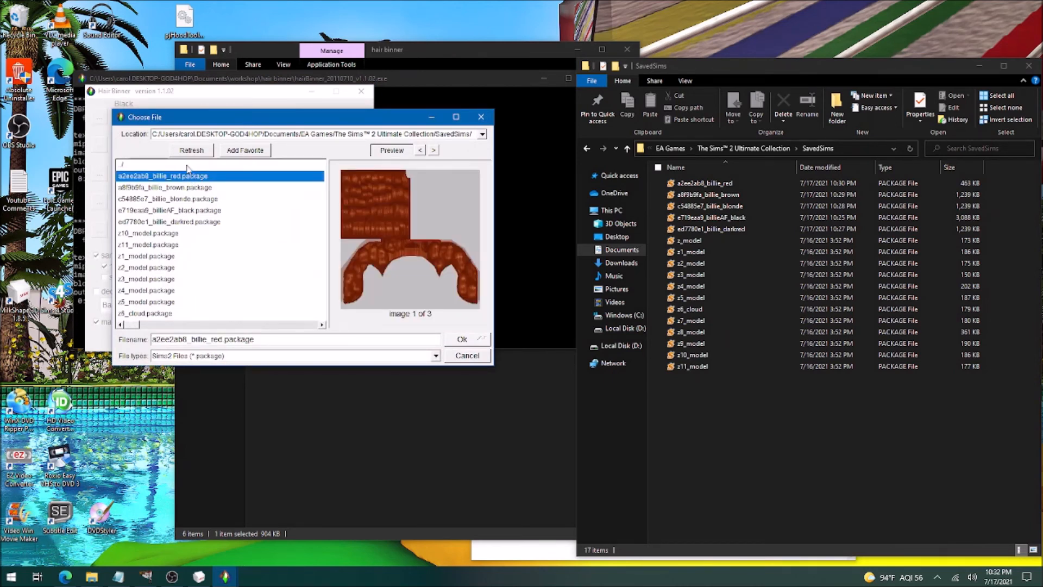
click(473, 339)
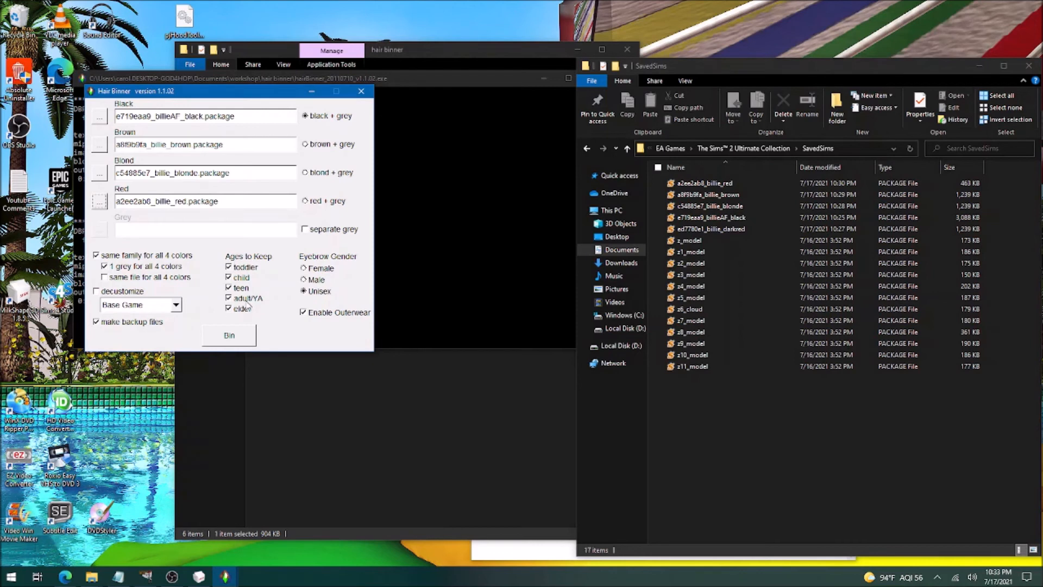
- Choose Unisex as the eyebrow gender and bin the four assigned hair packages
click(304, 291)
click(237, 341)
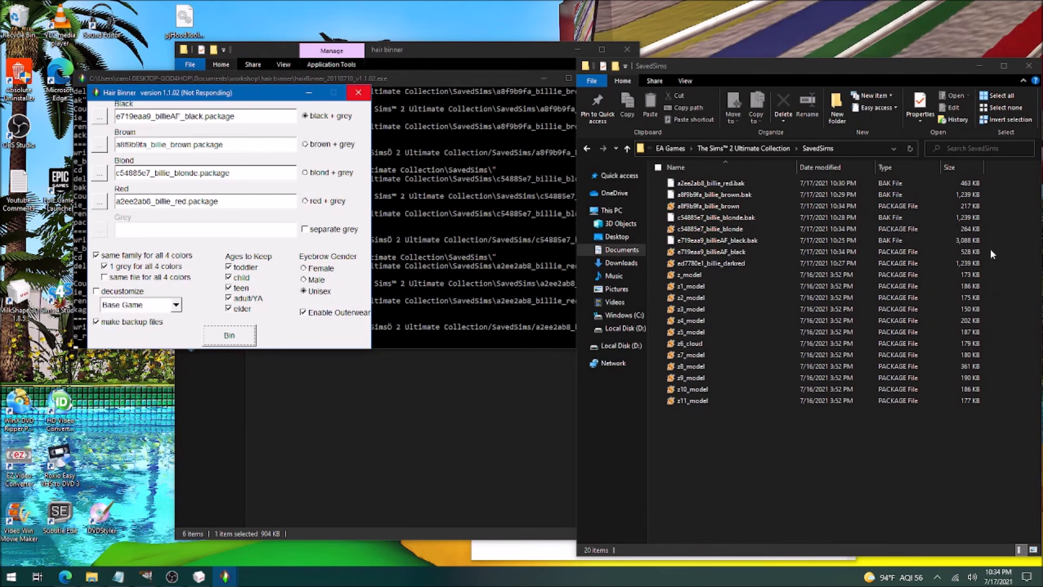
click(999, 201)
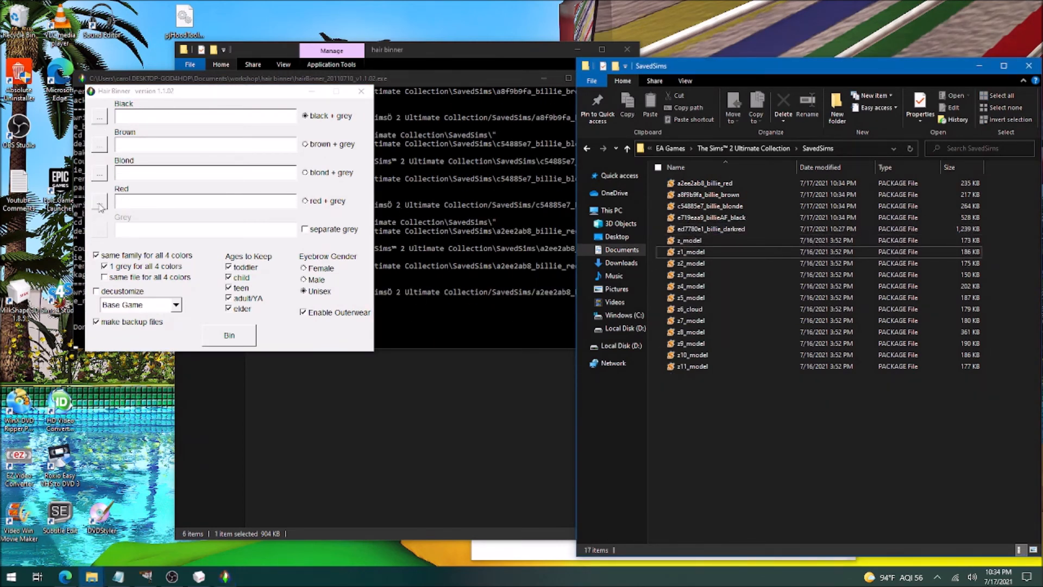
- Bin the black, brown and blonde packages again without backup files, using ed7780e1_billie_darkred as the red hair, and close Hair Binner
click(102, 116)
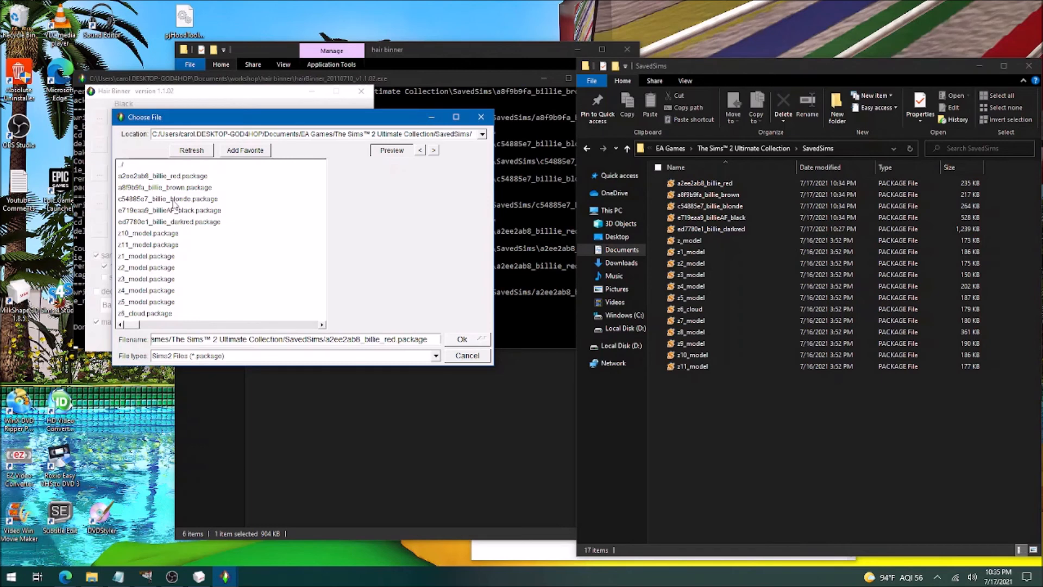
click(185, 221)
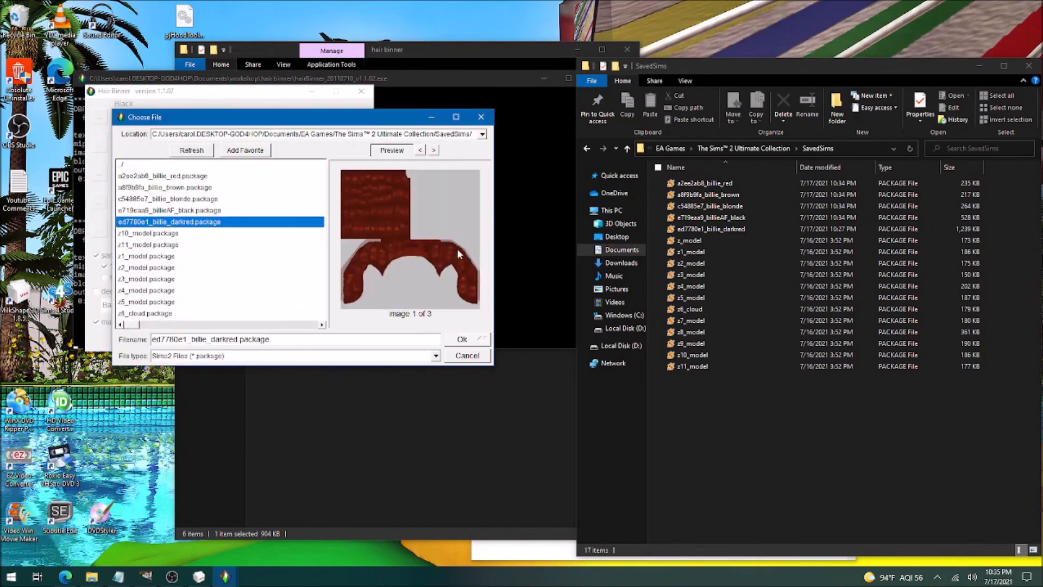
double_click(182, 220)
click(231, 336)
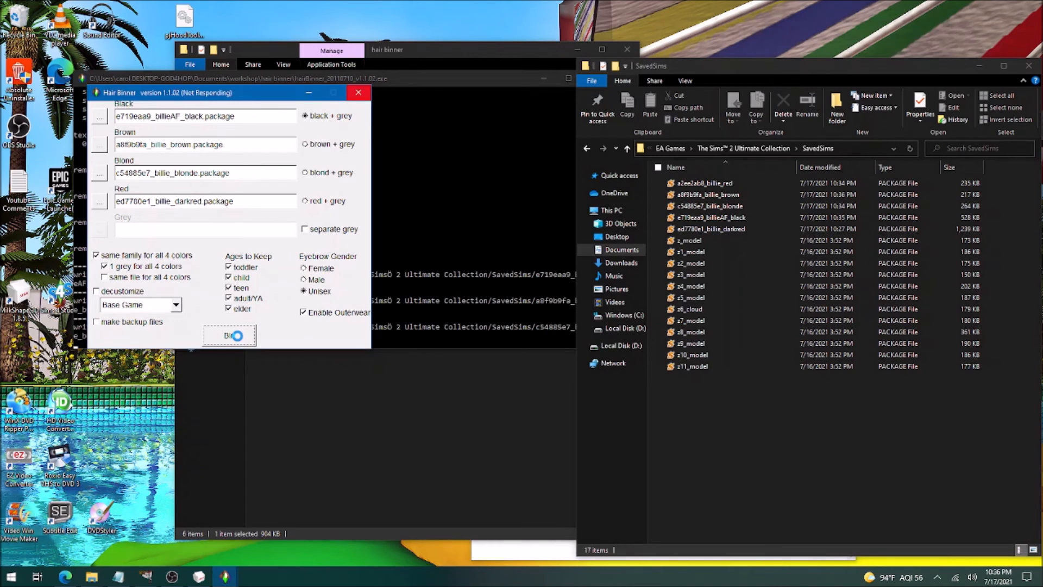
click(217, 214)
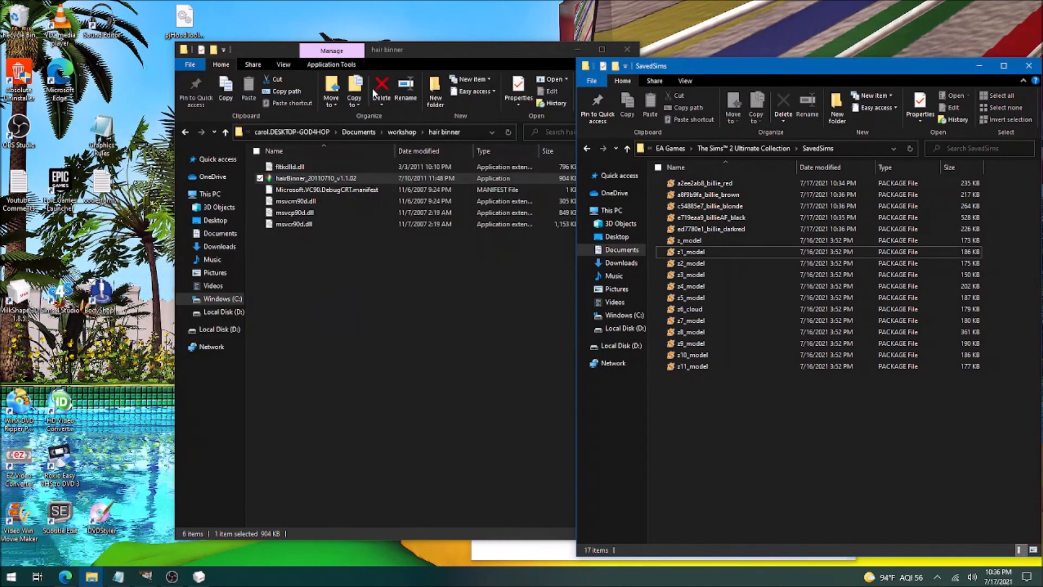
drag(1006, 231, 936, 224)
click(993, 183)
click(1024, 208)
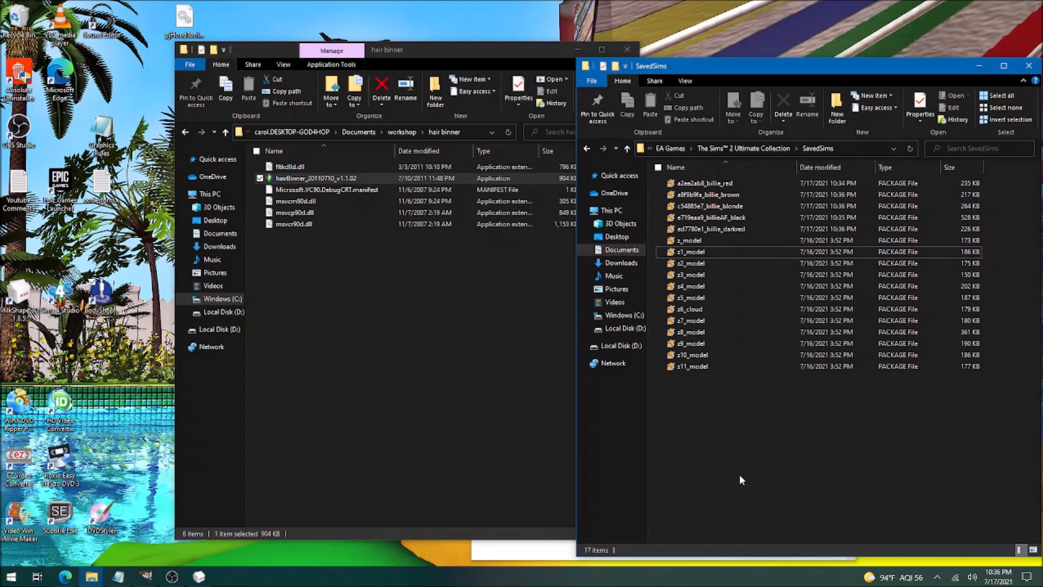
- Minimize the hair binner folder, save the codesformeshes notes in Notepad and launch Body Shop
click(271, 437)
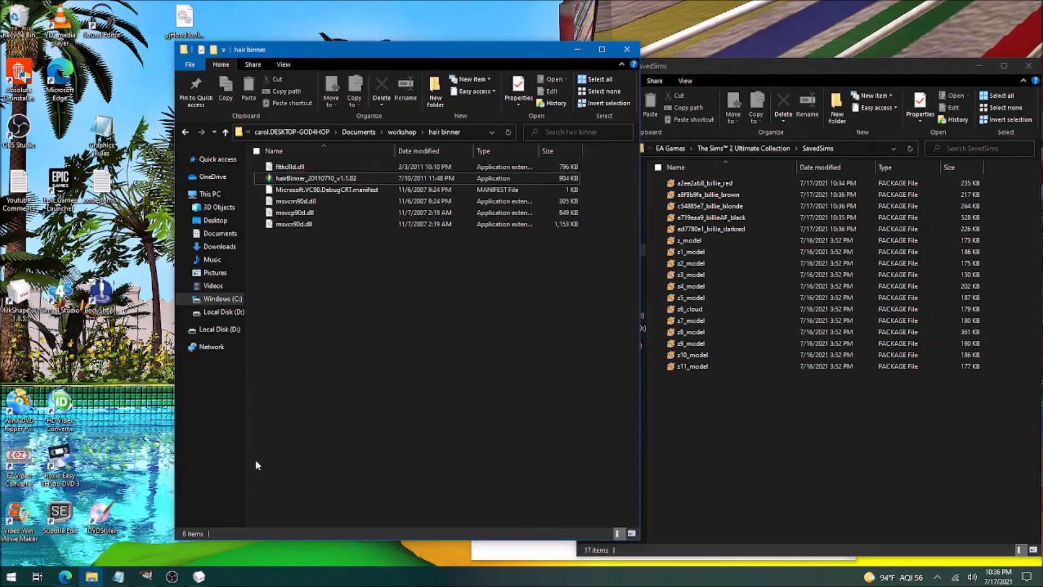
click(577, 49)
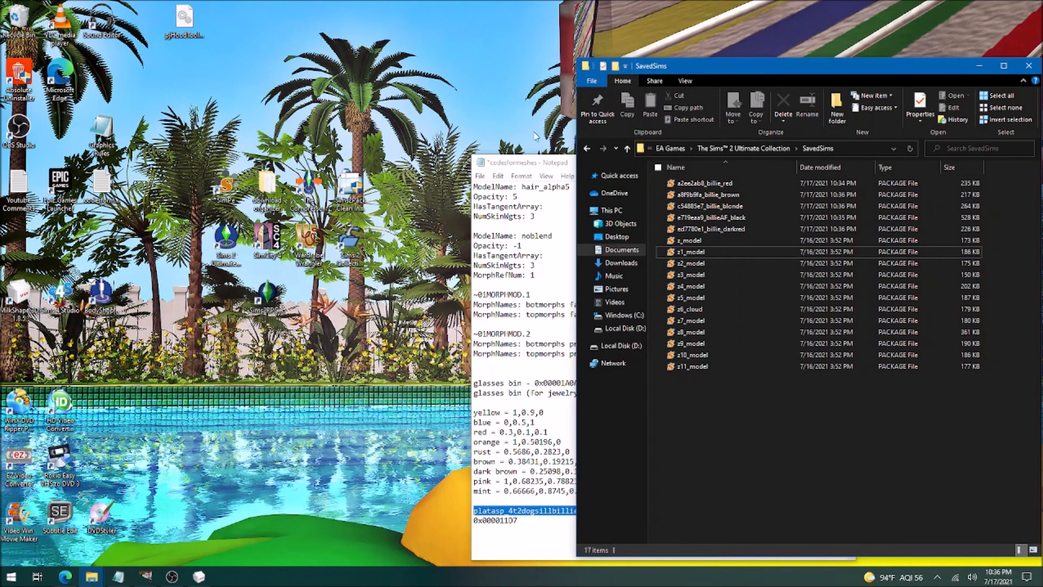
click(548, 164)
click(757, 313)
key(ctrl+s)
click(792, 162)
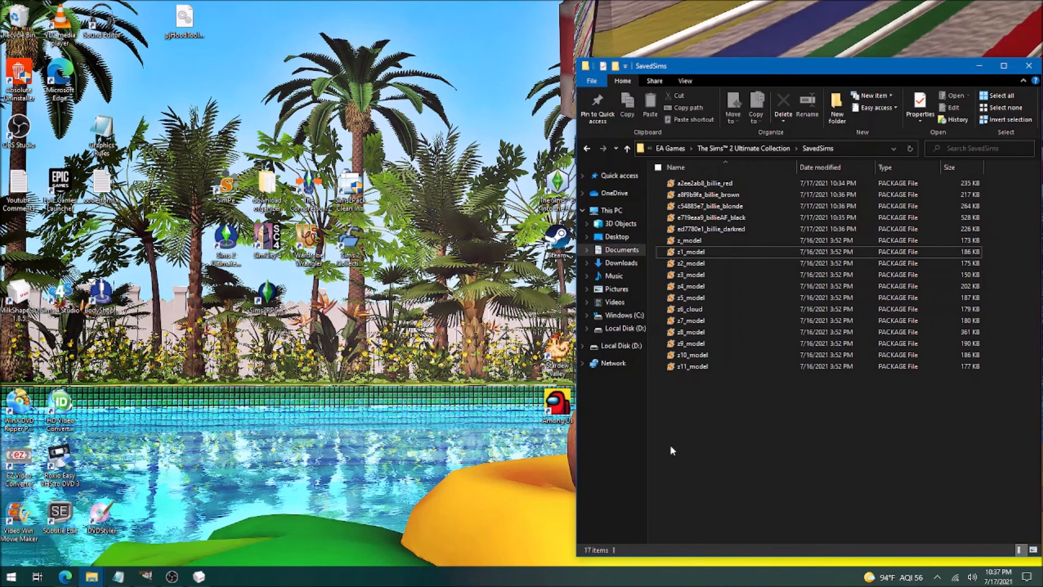
double_click(101, 293)
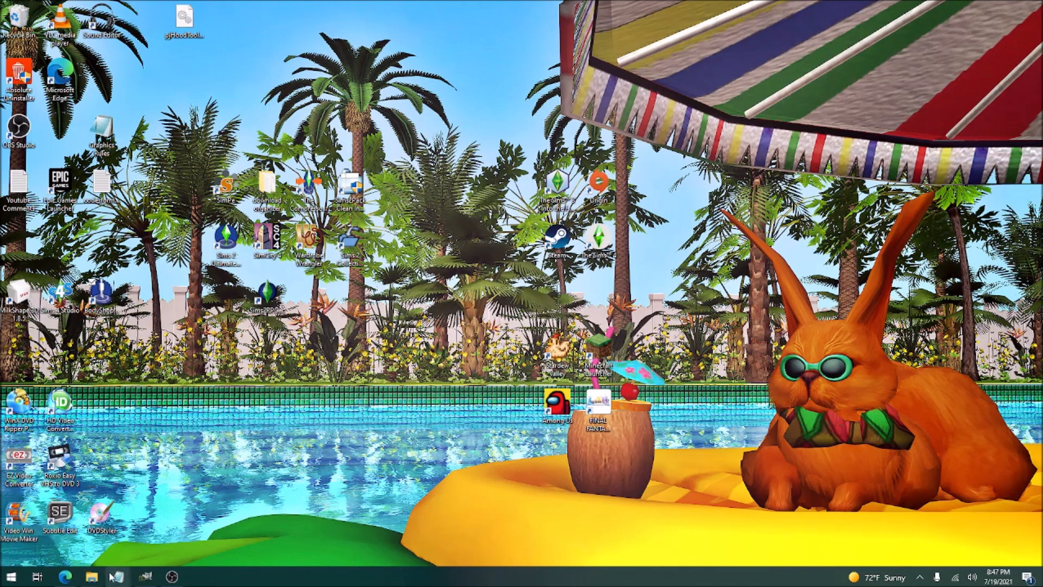
- Open the dogsillbilliebraidsAF_mesh package from the game's Downloads folder in SimPE
mouse_move(100, 581)
click(109, 510)
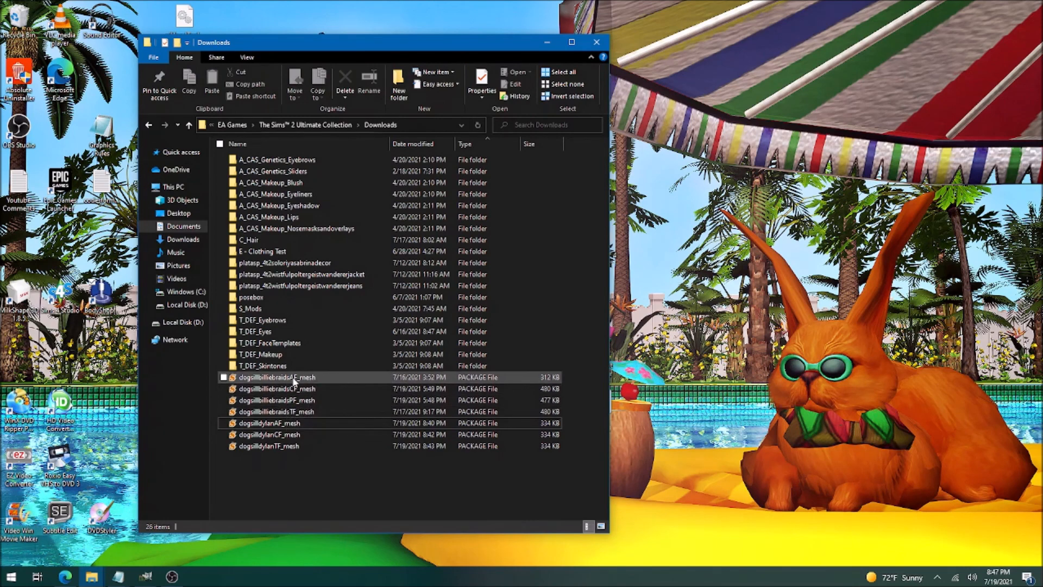
double_click(293, 377)
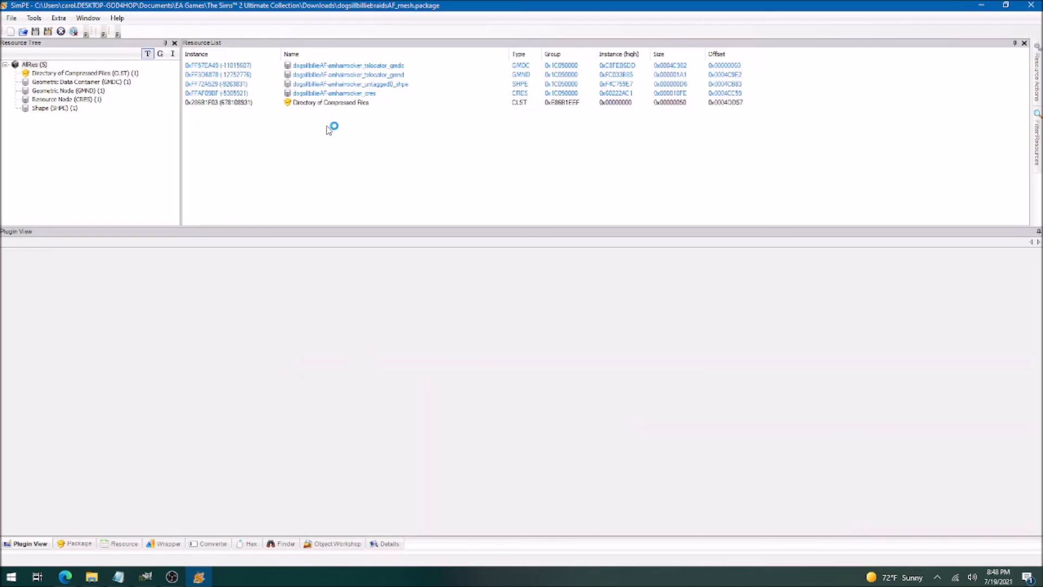
- Add the dogsillbilliebraidsCF_mesh, dogsillbilliebraidsPF_mesh and dogsillbilliebraidsTF_mesh DBPF packages from the Downloads folder to the AF mesh package
right_click(328, 126)
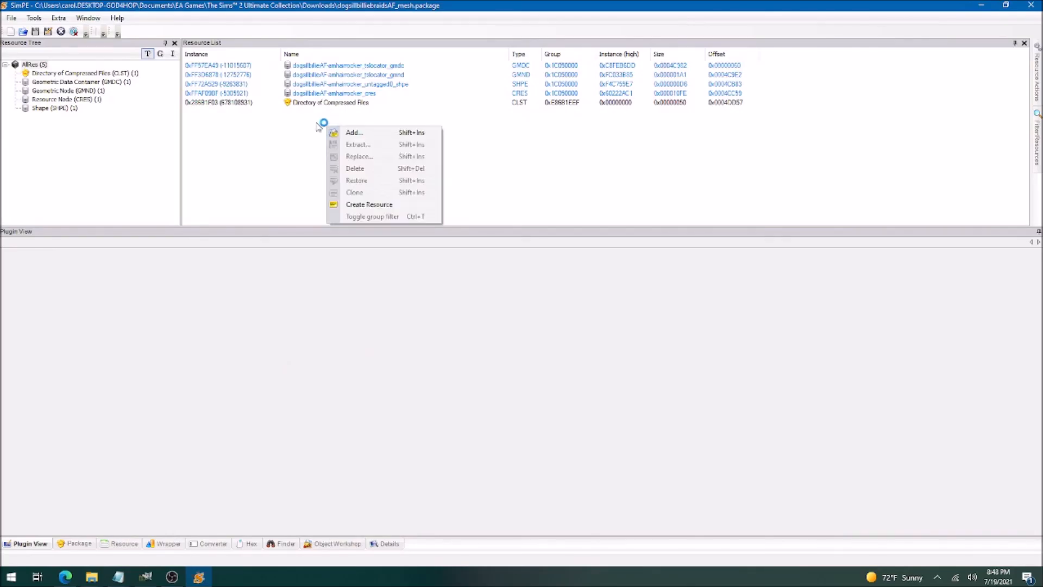
click(373, 138)
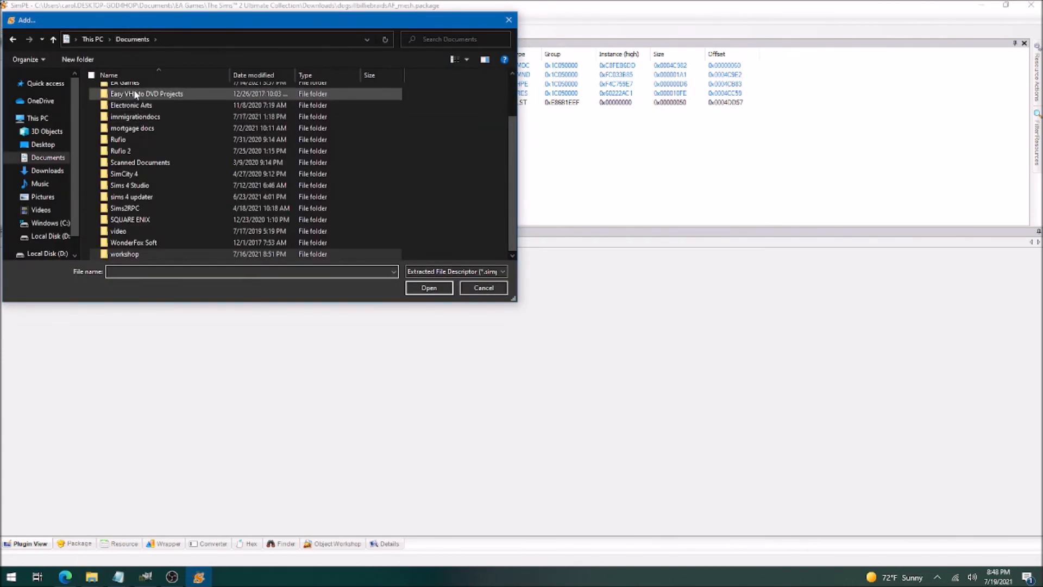
scroll(130, 95, up, 1)
double_click(131, 91)
double_click(144, 103)
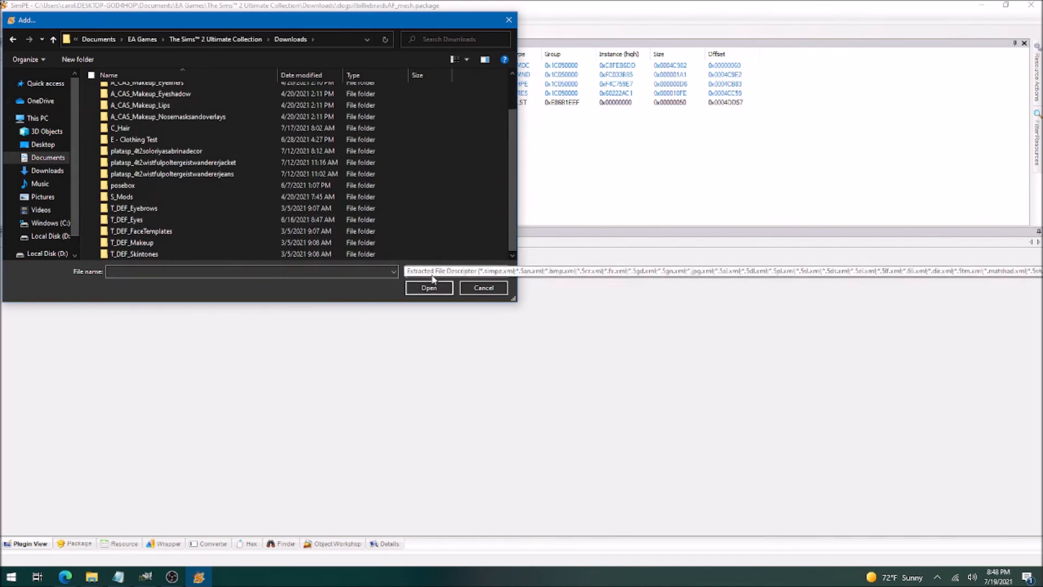
click(505, 274)
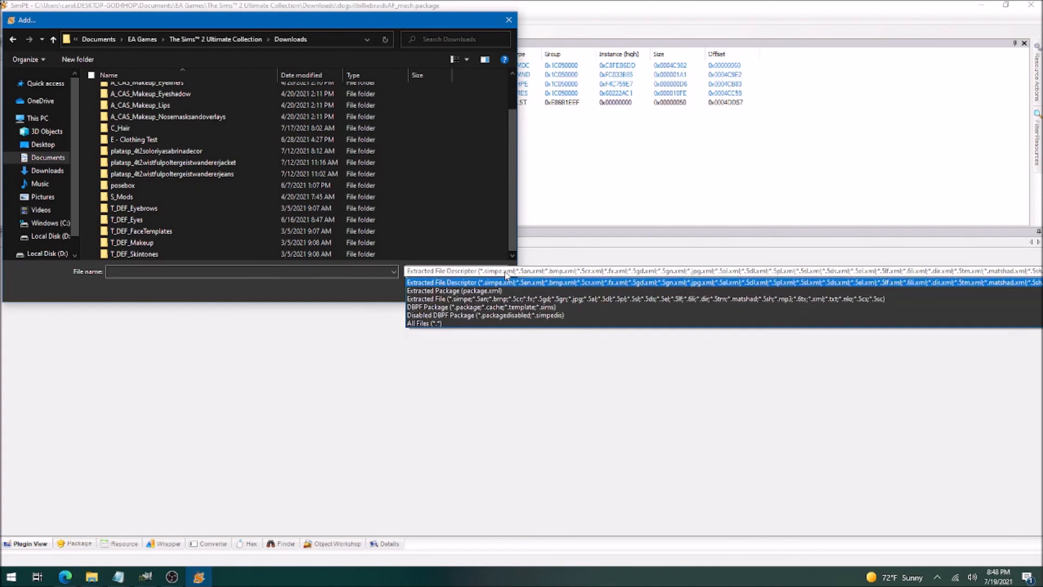
click(451, 309)
click(180, 198)
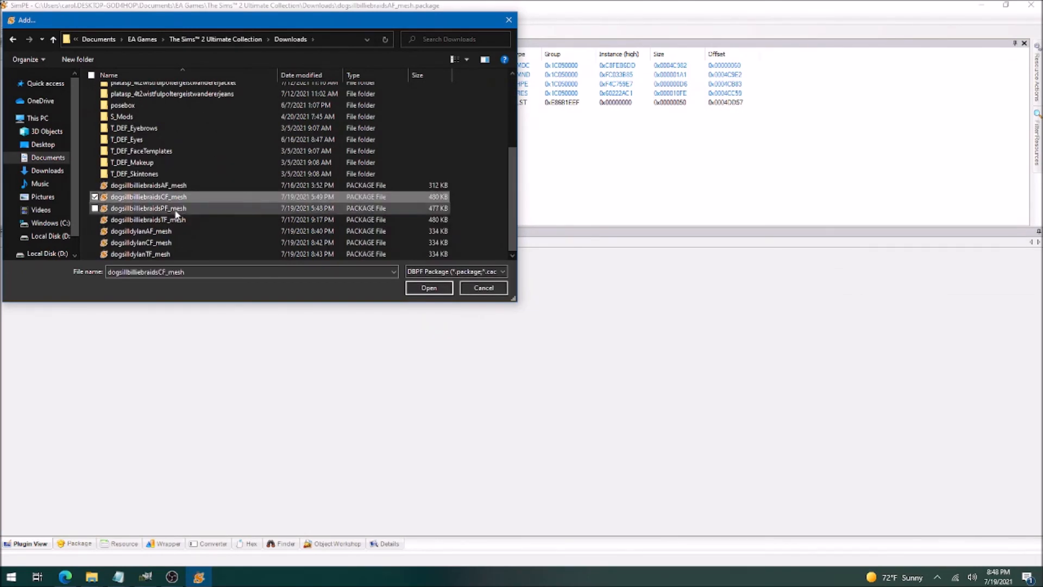
ctrl+click(178, 209)
ctrl+click(177, 222)
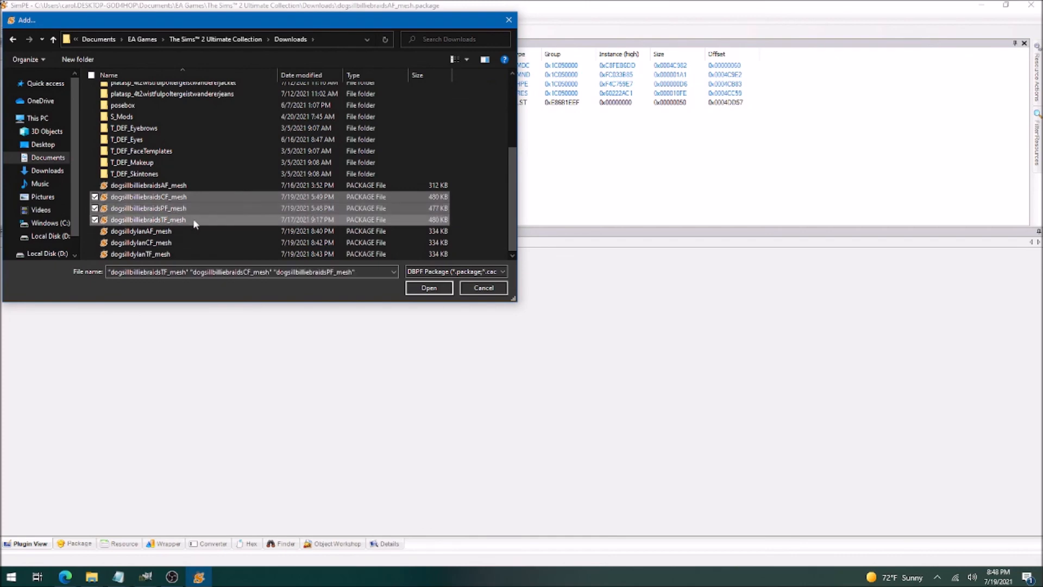
click(432, 293)
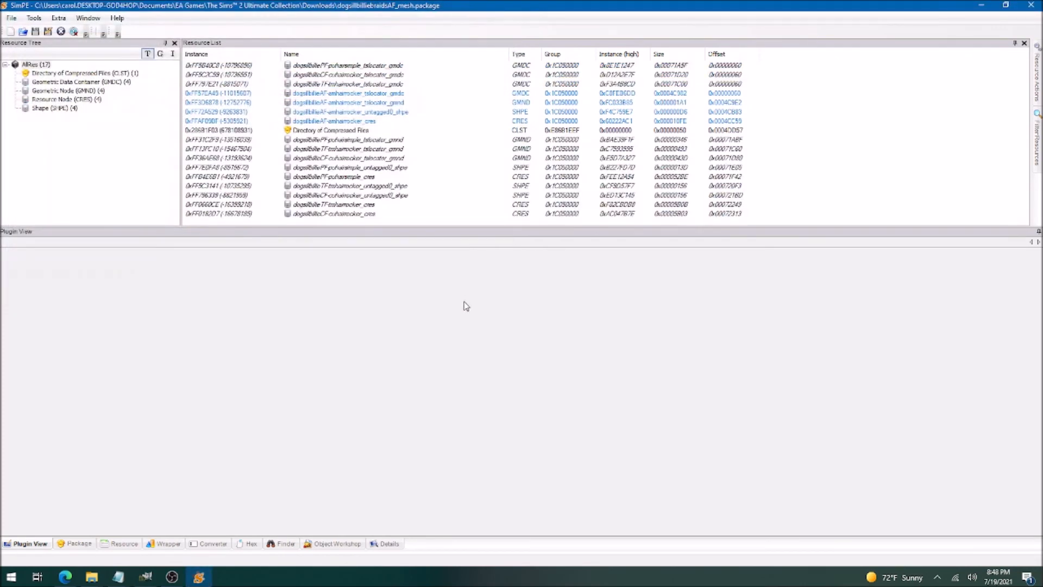